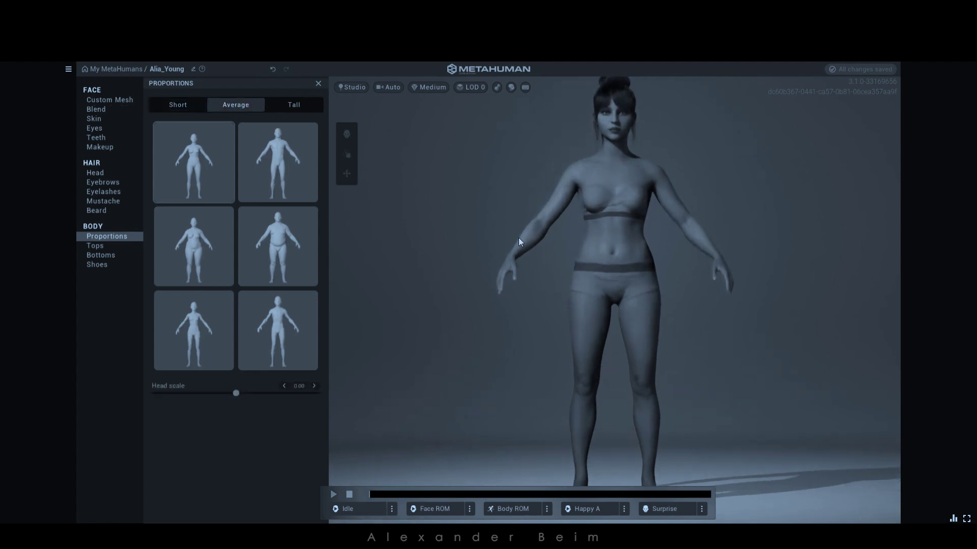
# Set the head scale of the Alia_Young MetaHuman to 0.00.
pyautogui.moveTo(155, 393); pyautogui.dragTo(236, 394)
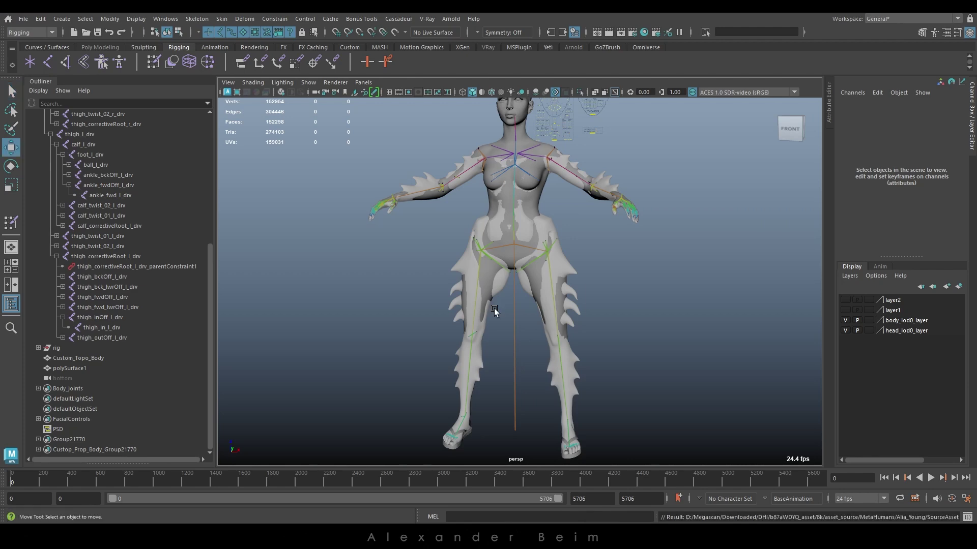
# Switch to Maya, select the members of the Body_joints set together with polySurface1, and bind the mesh to those joints.
pyautogui.rightClick(75, 388)
pyautogui.click(118, 395)
pyautogui.keyDown('ctrl'); pyautogui.click(70, 368); pyautogui.keyUp('ctrl')
pyautogui.click(225, 19)
pyautogui.click(313, 41)
pyautogui.click(683, 286)
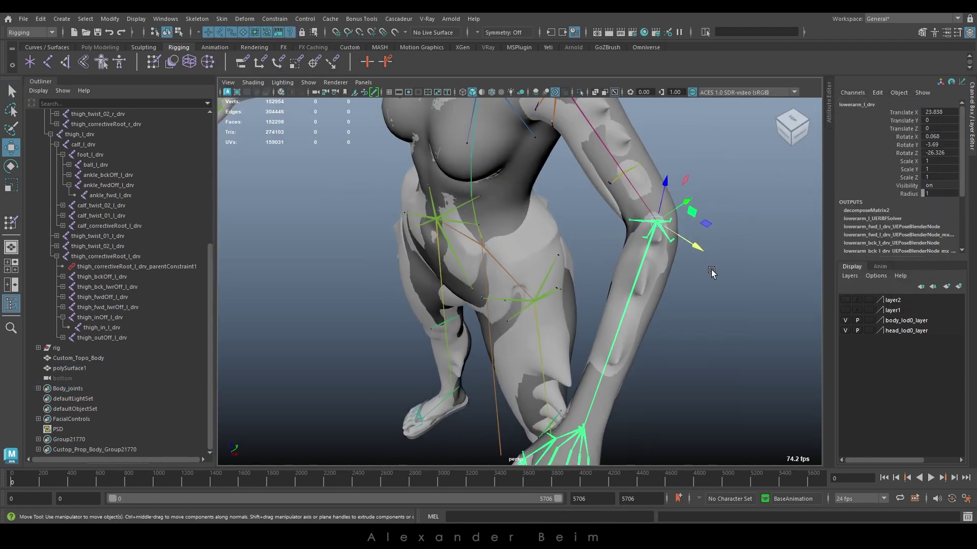
pyautogui.click(69, 367)
pyautogui.click(221, 19)
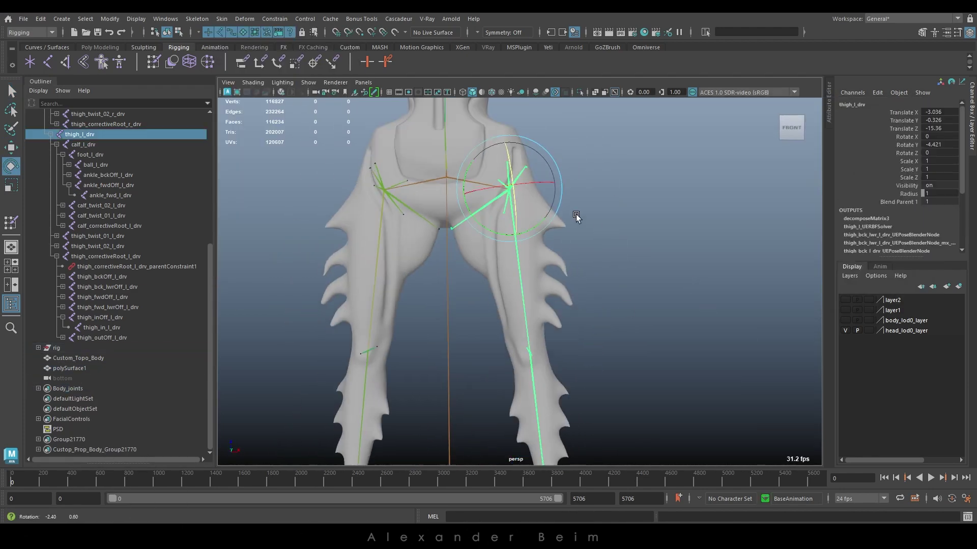
# Try rotating the left thigh joint to test the skinned mesh's deformation, and undo the last joint rotation.
pyautogui.moveTo(575, 214); pyautogui.dragTo(536, 231)
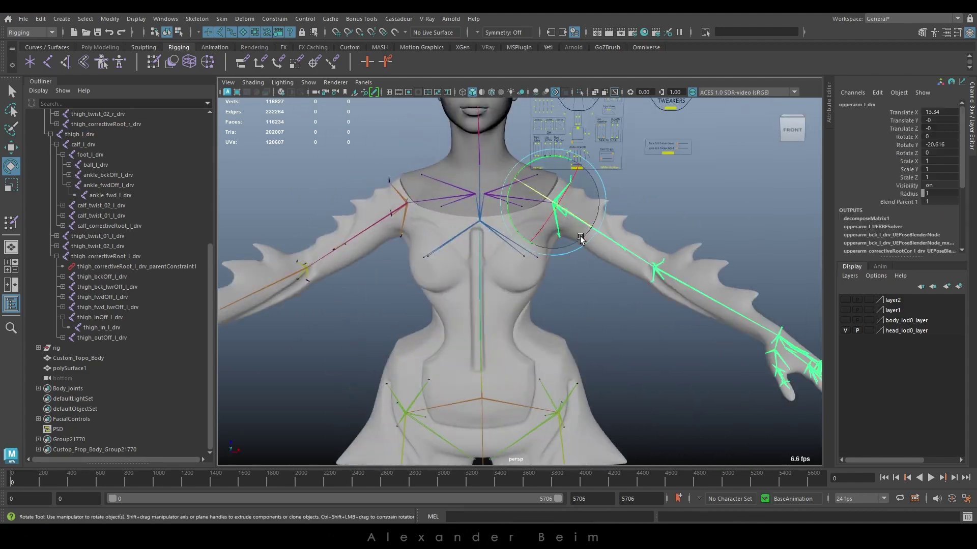
pyautogui.hotkey('ctrl', 'z')
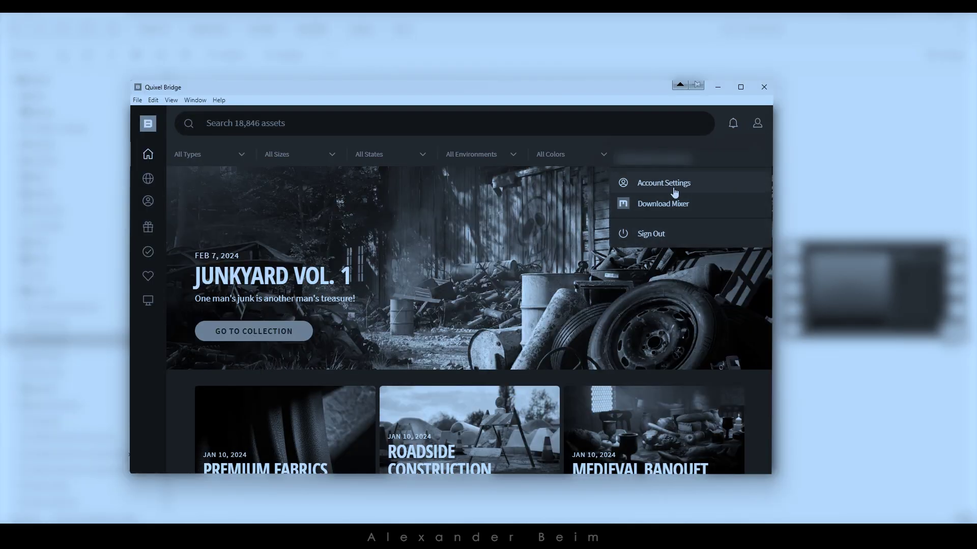
# Switch to Quixel Bridge, inspect the model download settings for Alia_Young, and open the plugin management.
pyautogui.click(209, 173)
pyautogui.click(346, 257)
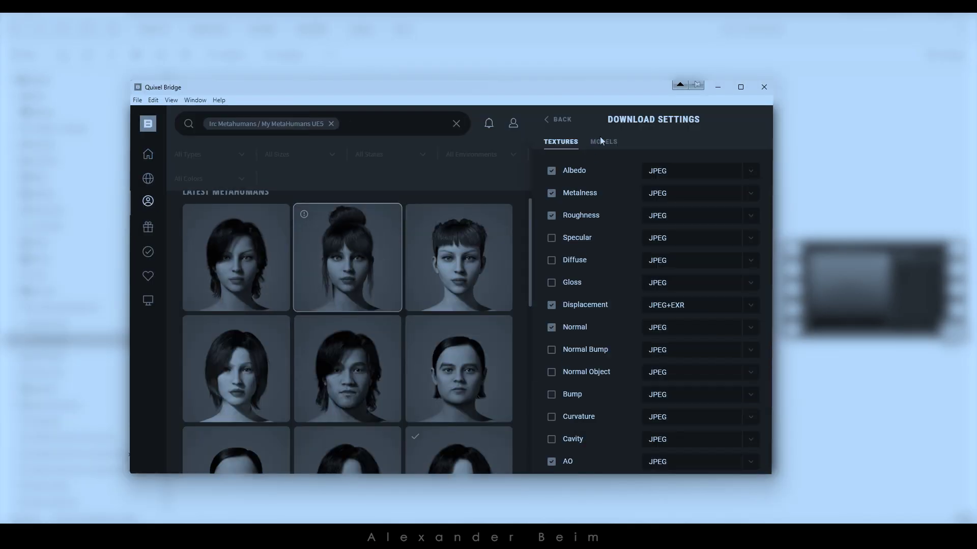
pyautogui.click(599, 136)
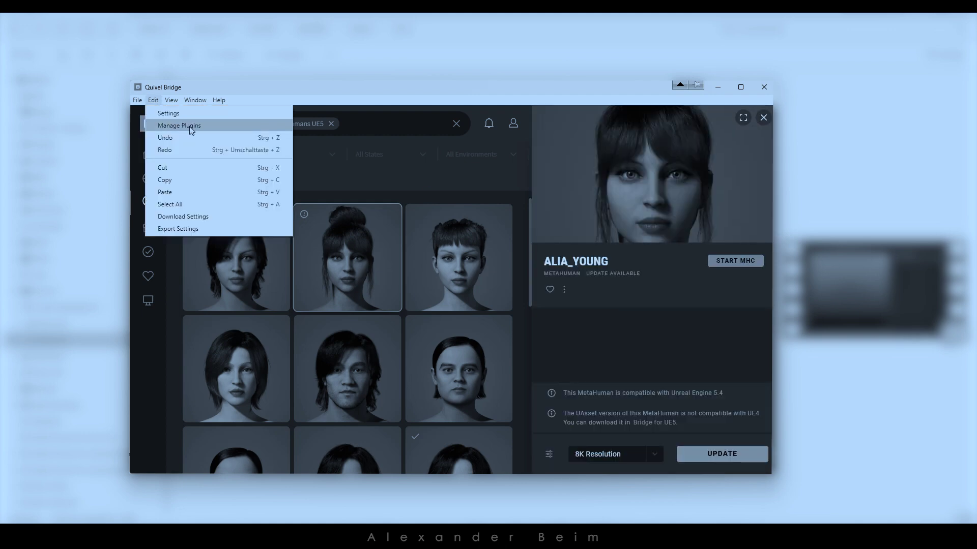
pyautogui.click(186, 132)
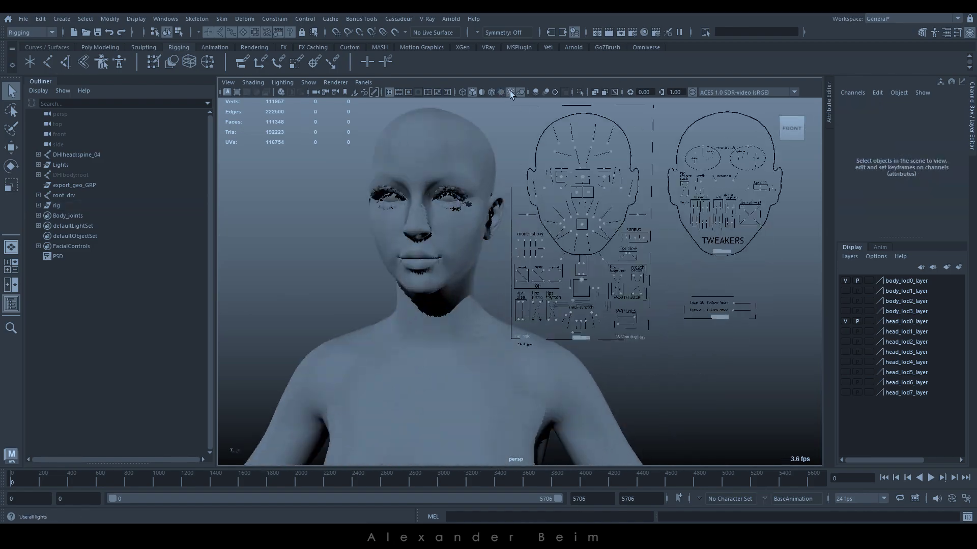
pyautogui.click(642, 223)
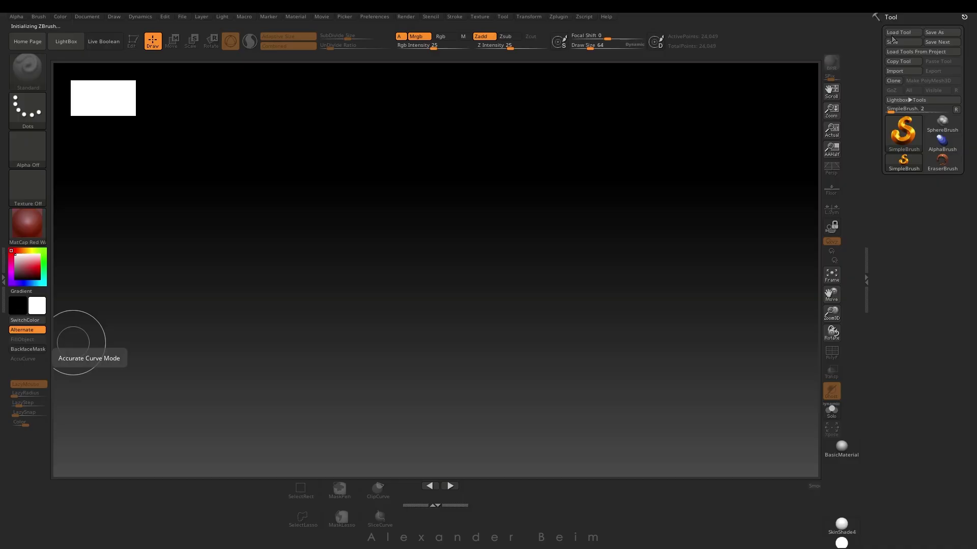
# Switch to ZBrush, import Head_Tutorial.obj, and draw it on the canvas as an editable model seen from the front.
pyautogui.click(900, 70)
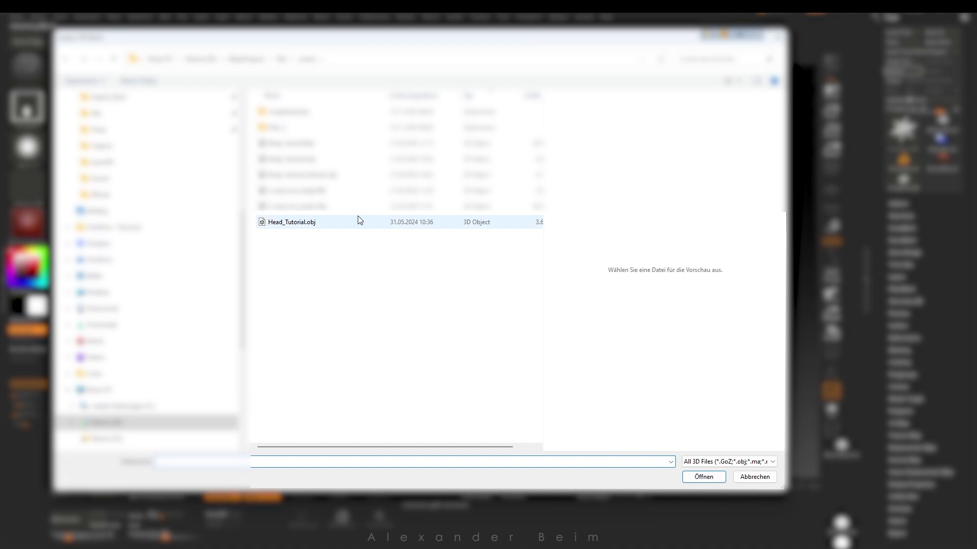
pyautogui.click(279, 225)
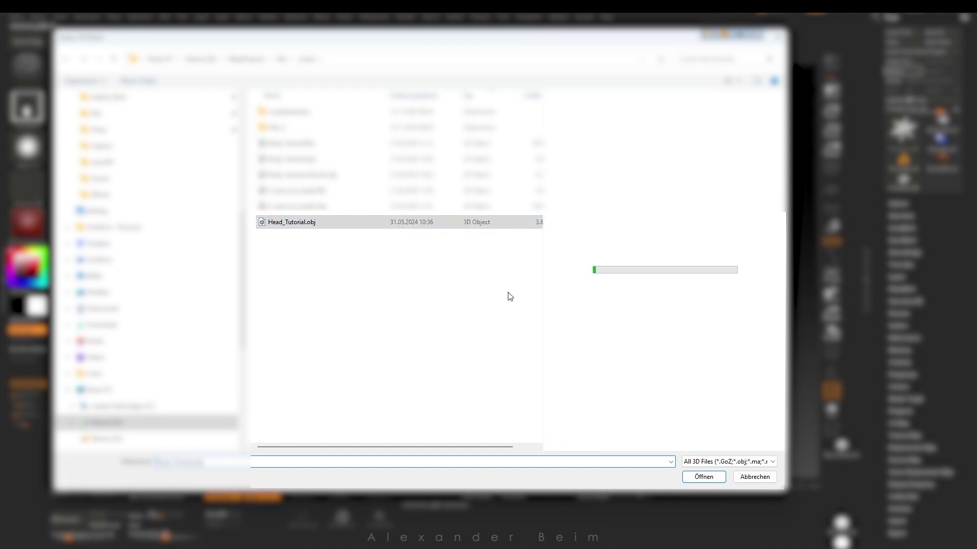
pyautogui.click(693, 479)
pyautogui.moveTo(426, 212); pyautogui.dragTo(426, 370)
pyautogui.click(134, 42)
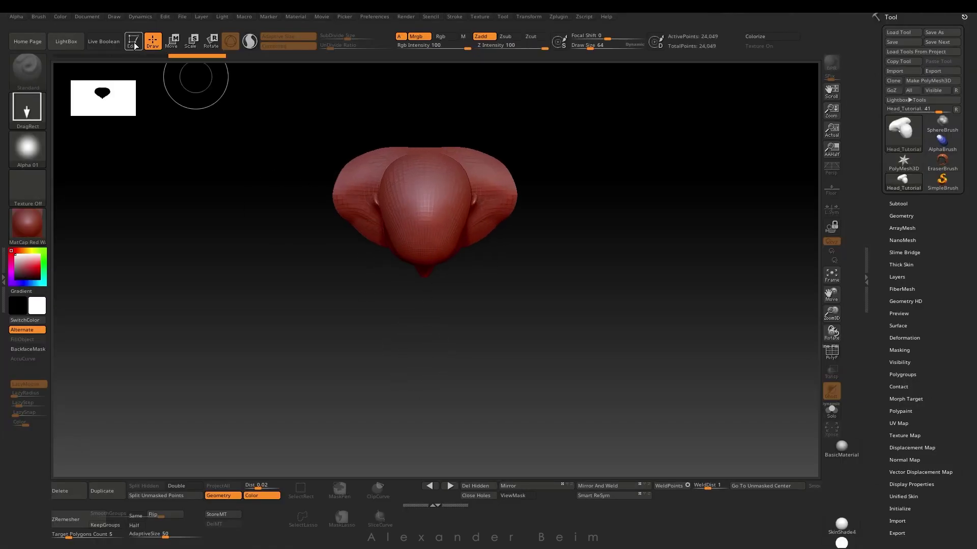
pyautogui.moveTo(544, 277)
pyautogui.mouseDown()
pyautogui.moveTo(540, 234)
pyautogui.moveTo(620, 220)
pyautogui.mouseUp()
# Append a cone as a second subtool and replace it with the imported Body_Tutorial.obj.
pyautogui.click(899, 205)
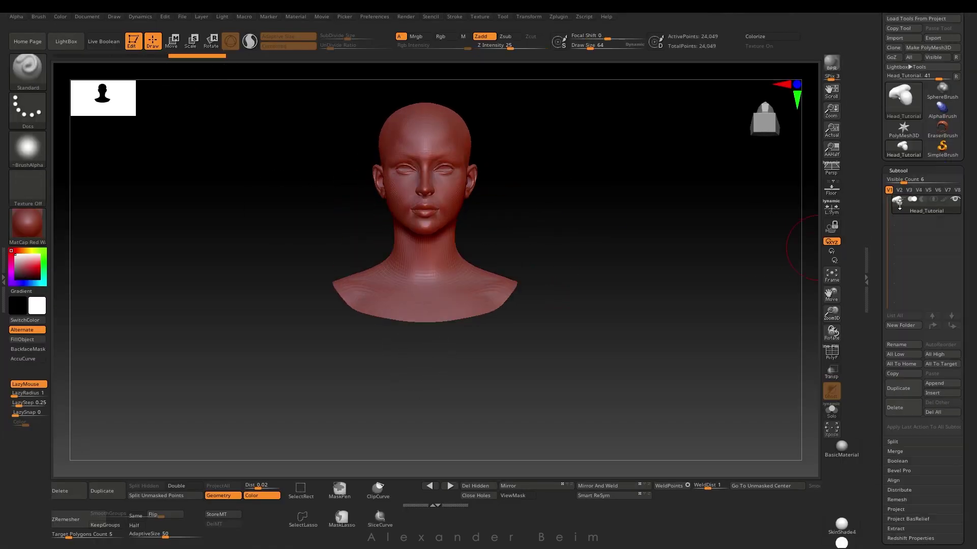
pyautogui.click(932, 393)
pyautogui.click(790, 358)
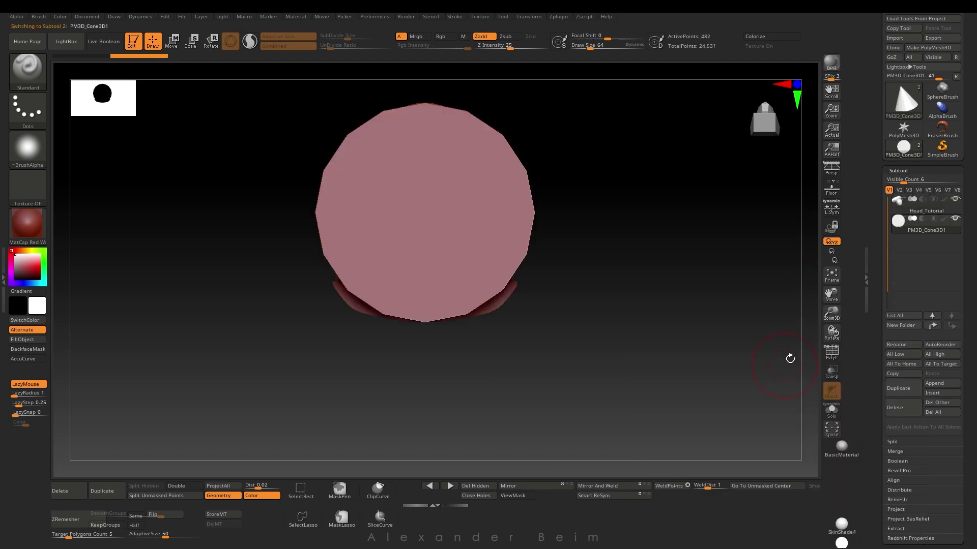
pyautogui.click(903, 38)
pyautogui.click(295, 158)
pyautogui.click(704, 476)
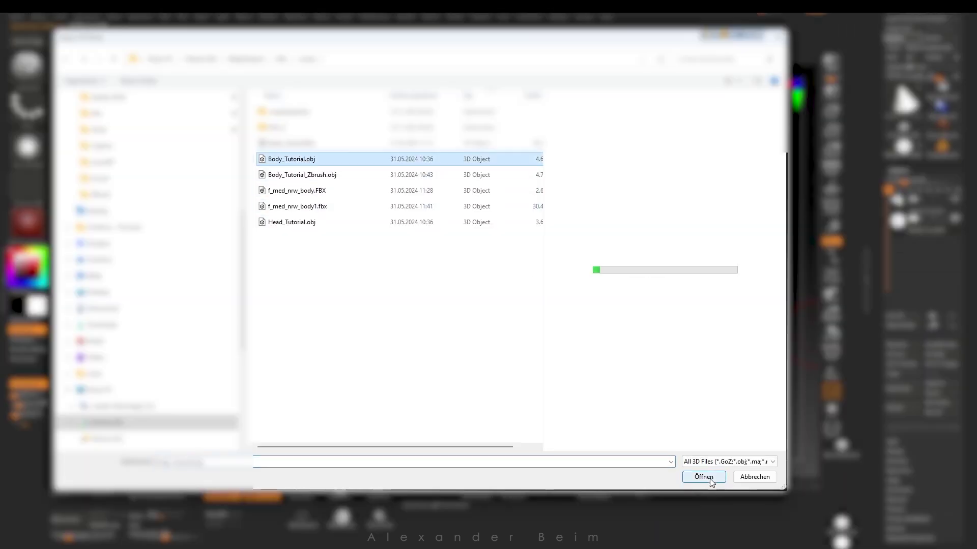
pyautogui.keyDown('alt'); pyautogui.moveTo(673, 356); pyautogui.dragTo(823, 302); pyautogui.keyUp('alt')
# Show the polyframe and crease the open border edges of the head mesh.
pyautogui.scroll(-5, 876, 329)
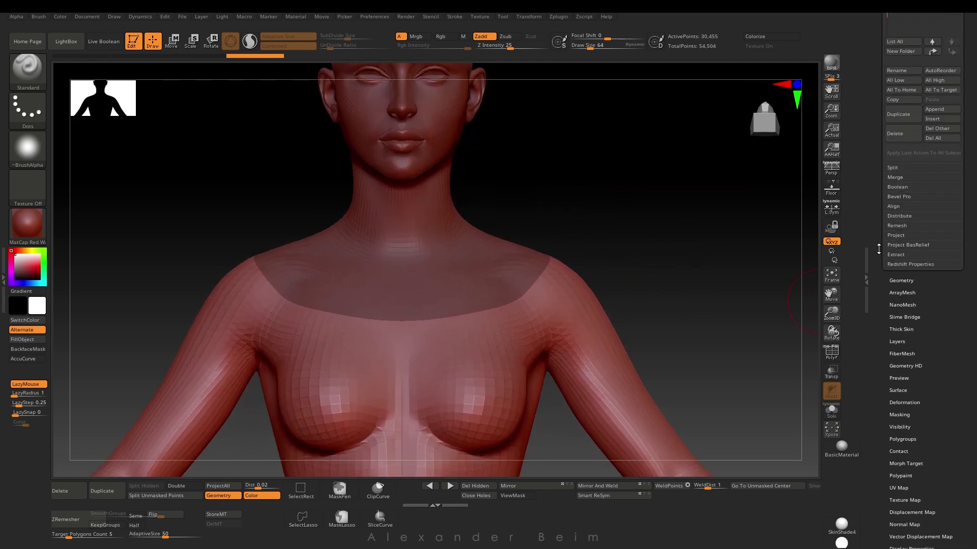
pyautogui.click(894, 277)
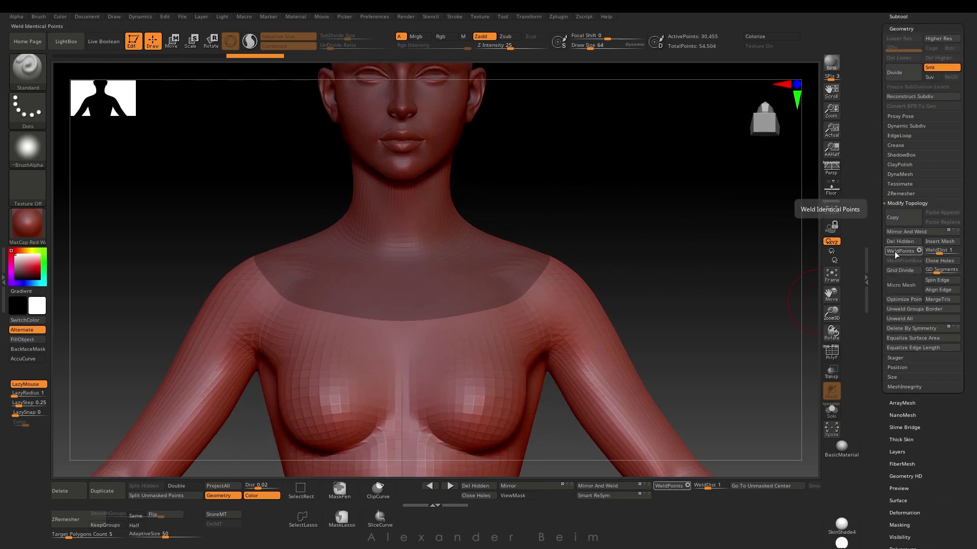
pyautogui.click(901, 145)
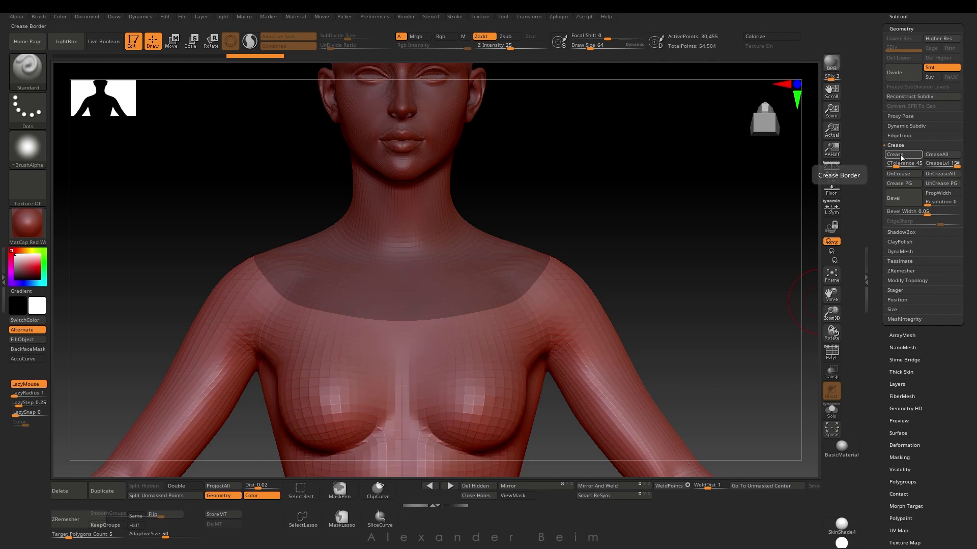
pyautogui.moveTo(654, 226)
pyautogui.keyDown('ctrl'); pyautogui.mouseDown(button='right')
pyautogui.moveTo(593, 193)
pyautogui.moveTo(625, 254)
pyautogui.mouseUp(button='right'); pyautogui.keyUp('ctrl')
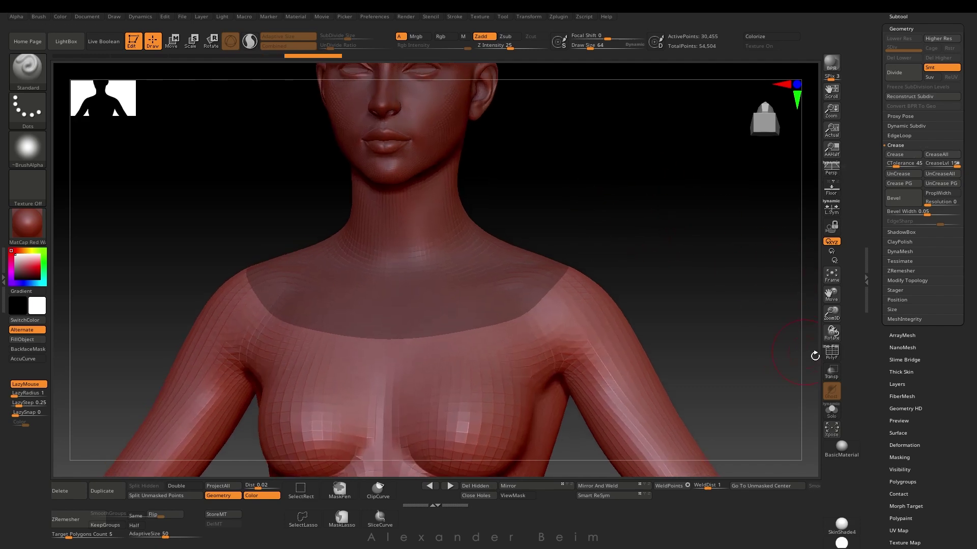
pyautogui.click(831, 352)
pyautogui.keyDown('ctrl'); pyautogui.moveTo(539, 275); pyautogui.dragTo(547, 328, button='right'); pyautogui.keyUp('ctrl')
pyautogui.keyDown('alt'); pyautogui.moveTo(608, 243); pyautogui.dragTo(477, 276); pyautogui.keyUp('alt')
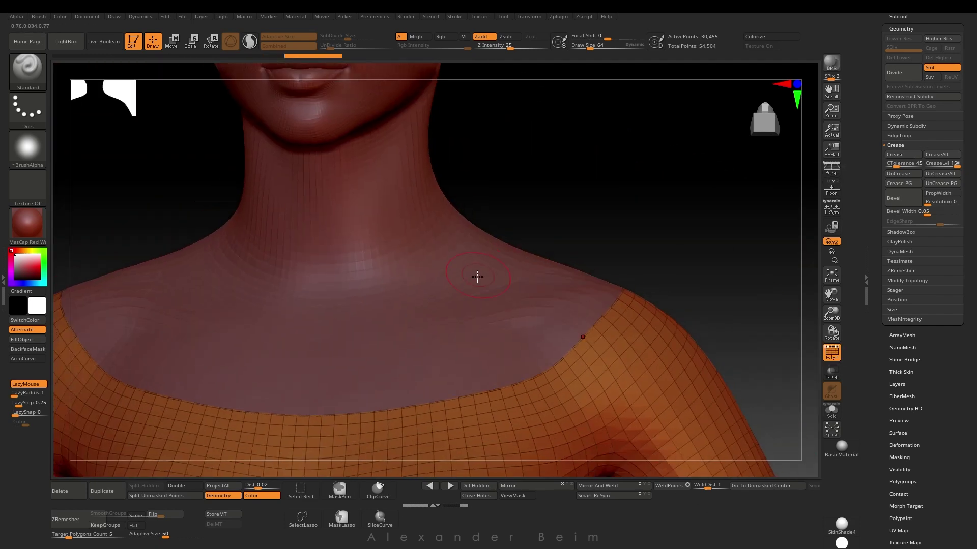
pyautogui.keyDown('alt'); pyautogui.click(476, 281); pyautogui.keyUp('alt')
pyautogui.click(903, 157)
pyautogui.moveTo(646, 307)
pyautogui.keyDown('alt'); pyautogui.mouseDown(button='right')
pyautogui.moveTo(628, 216)
pyautogui.moveTo(584, 293)
pyautogui.mouseUp(button='right'); pyautogui.keyUp('alt')
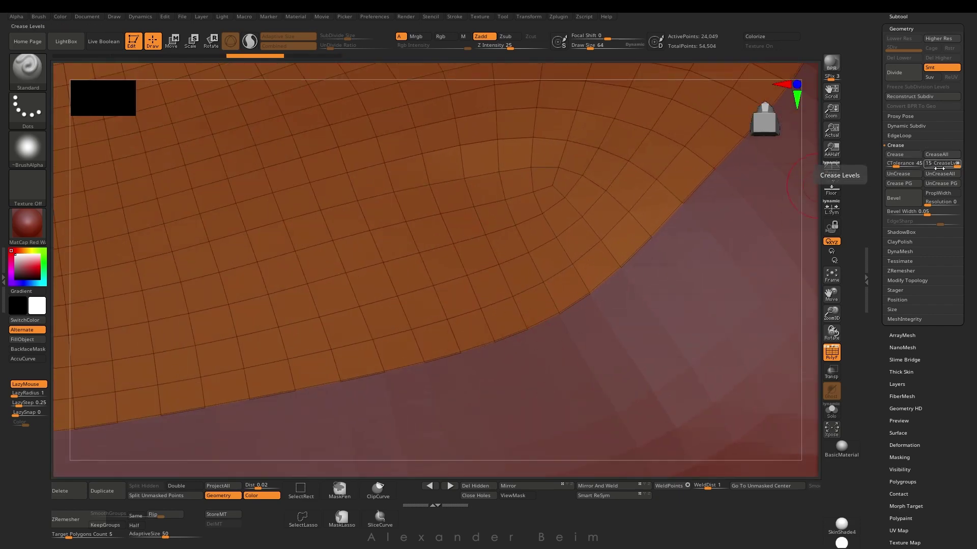
pyautogui.click(898, 158)
# Hide the polyframe and turn on dynamic subdivision for both the head and body subtools.
pyautogui.moveTo(656, 285)
pyautogui.keyDown('ctrl'); pyautogui.mouseDown(button='right')
pyautogui.moveTo(667, 193)
pyautogui.moveTo(670, 203)
pyautogui.moveTo(612, 279)
pyautogui.moveTo(634, 203)
pyautogui.moveTo(625, 179)
pyautogui.mouseUp(button='right'); pyautogui.keyUp('ctrl')
pyautogui.click(831, 353)
pyautogui.press('d')
pyautogui.click(448, 178)
pyautogui.keyDown('alt'); pyautogui.click(618, 304); pyautogui.keyUp('alt')
pyautogui.moveTo(736, 313); pyautogui.dragTo(718, 275)
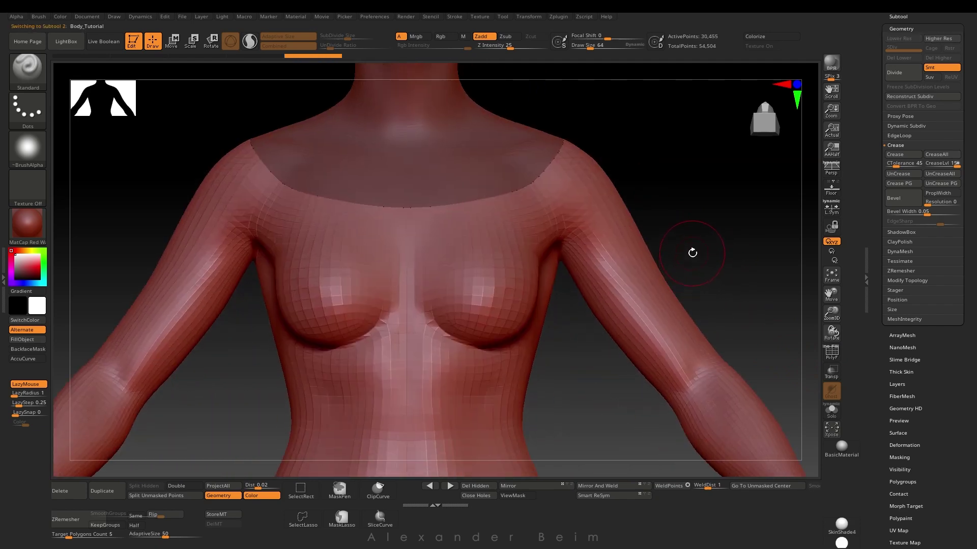
pyautogui.press('d')
pyautogui.click(449, 181)
pyautogui.keyDown('alt'); pyautogui.moveTo(679, 198); pyautogui.dragTo(698, 245, button='right'); pyautogui.keyUp('alt')
pyautogui.keyDown('alt'); pyautogui.moveTo(698, 246); pyautogui.dragTo(697, 284); pyautogui.keyUp('alt')
# Switch the material to Blinn and turn on perspective for the full-body view.
pyautogui.click(20, 235)
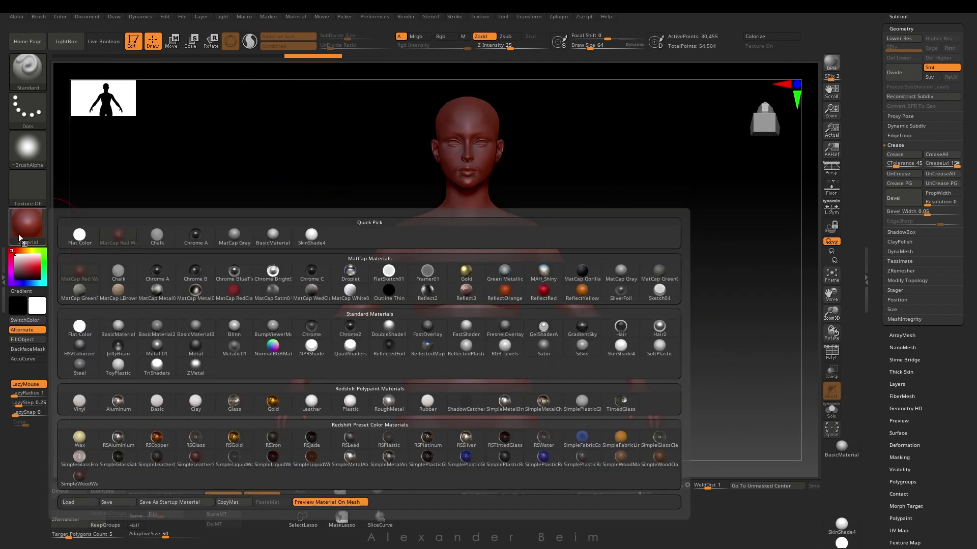
pyautogui.click(235, 331)
pyautogui.keyDown('ctrl'); pyautogui.moveTo(588, 242); pyautogui.dragTo(610, 216, button='right'); pyautogui.keyUp('ctrl')
pyautogui.keyDown('alt'); pyautogui.moveTo(610, 216); pyautogui.dragTo(619, 212); pyautogui.keyUp('alt')
pyautogui.click(832, 168)
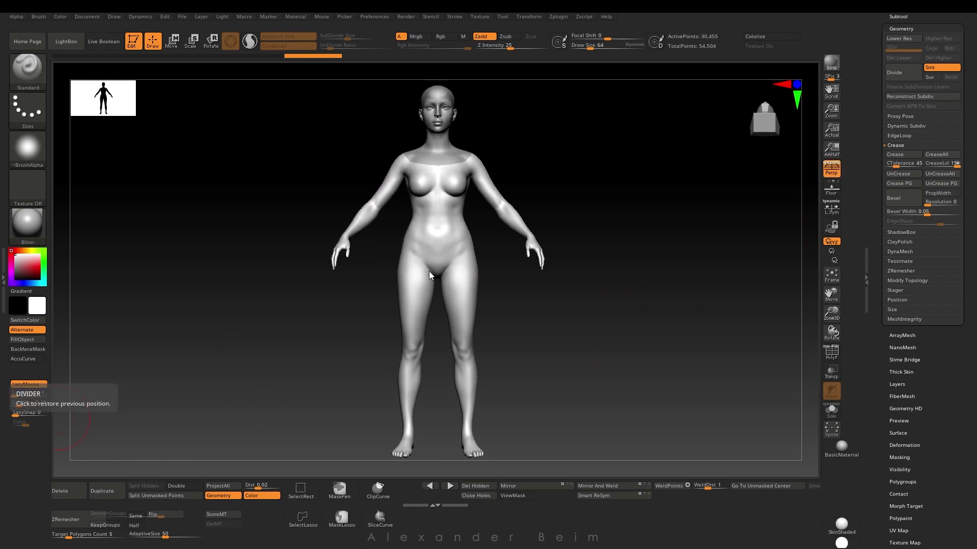
# Try the ClayBuildup brush on the body's left forearm.
pyautogui.moveTo(517, 175); pyautogui.dragTo(661, 407, button='right')
pyautogui.moveTo(659, 174); pyautogui.dragTo(515, 243)
pyautogui.moveTo(492, 194)
pyautogui.mouseDown()
pyautogui.moveTo(541, 288)
pyautogui.moveTo(545, 212)
pyautogui.mouseUp()
pyautogui.moveTo(467, 272); pyautogui.dragTo(458, 408)
pyautogui.click(28, 69)
pyautogui.click(91, 83)
pyautogui.moveTo(567, 355)
pyautogui.keyDown('alt'); pyautogui.mouseDown()
pyautogui.moveTo(580, 305)
pyautogui.moveTo(600, 321)
pyautogui.mouseUp(); pyautogui.keyUp('alt')
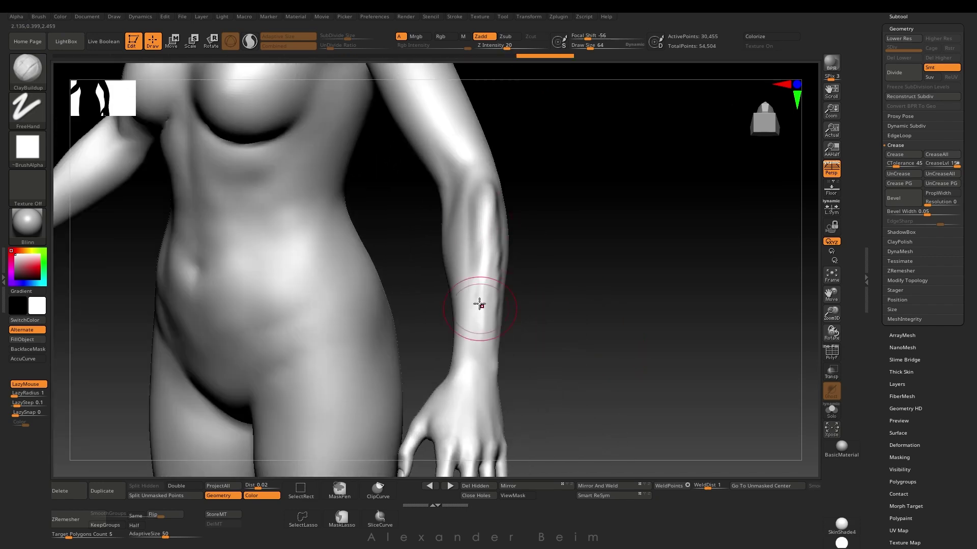
pyautogui.moveTo(570, 252)
pyautogui.mouseDown()
pyautogui.moveTo(483, 333)
pyautogui.moveTo(650, 228)
pyautogui.moveTo(597, 234)
pyautogui.moveTo(643, 229)
pyautogui.moveTo(645, 205)
pyautogui.moveTo(632, 231)
pyautogui.moveTo(560, 203)
pyautogui.moveTo(588, 242)
pyautogui.mouseUp()
# Turn off dynamic subdivision and divide the body mesh up to subdivision level 3.
pyautogui.hotkey('shift', 'd')
pyautogui.press('ctrl')
pyautogui.press('d')
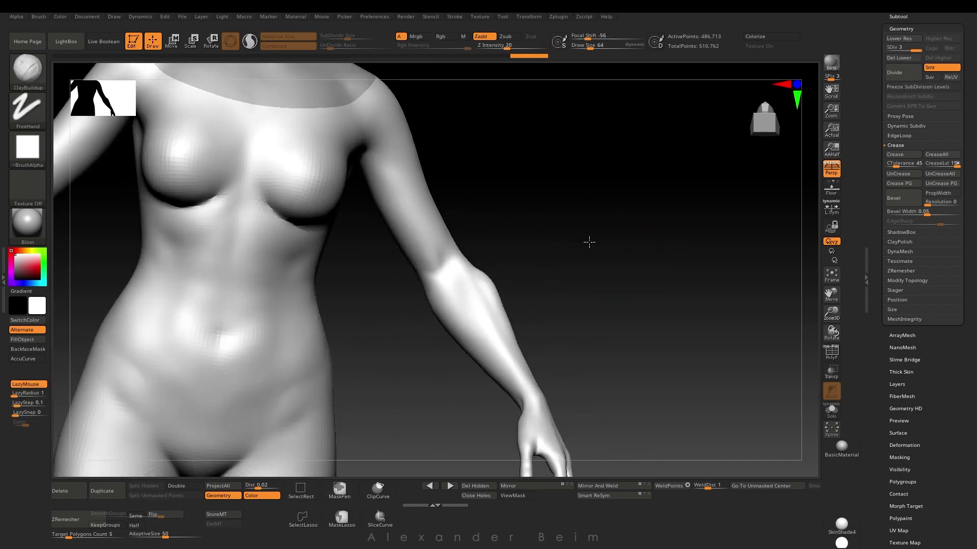
# Pull a row of three pointed spikes out of the left forearm's outer edge using the Move brush with AccuCurve.
pyautogui.click(33, 79)
pyautogui.click(35, 77)
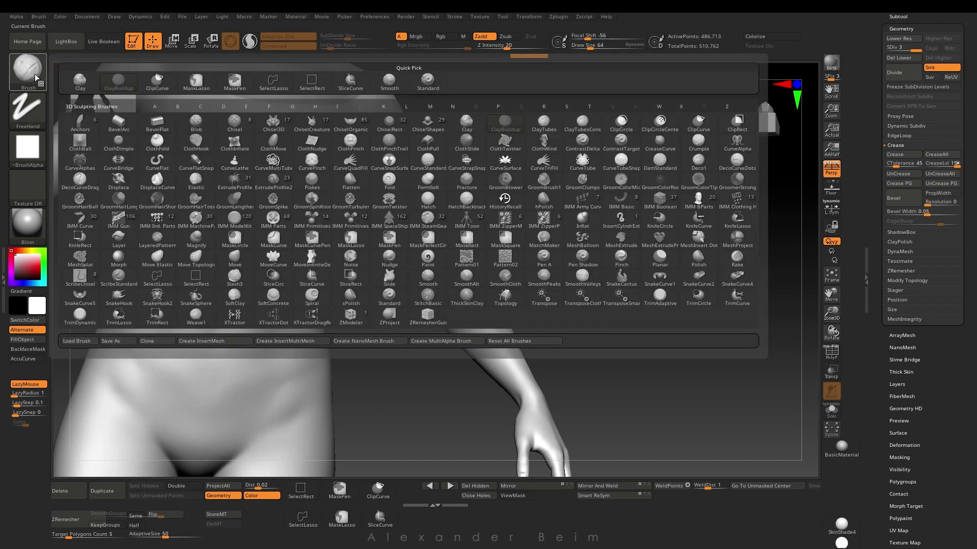
pyautogui.click(237, 262)
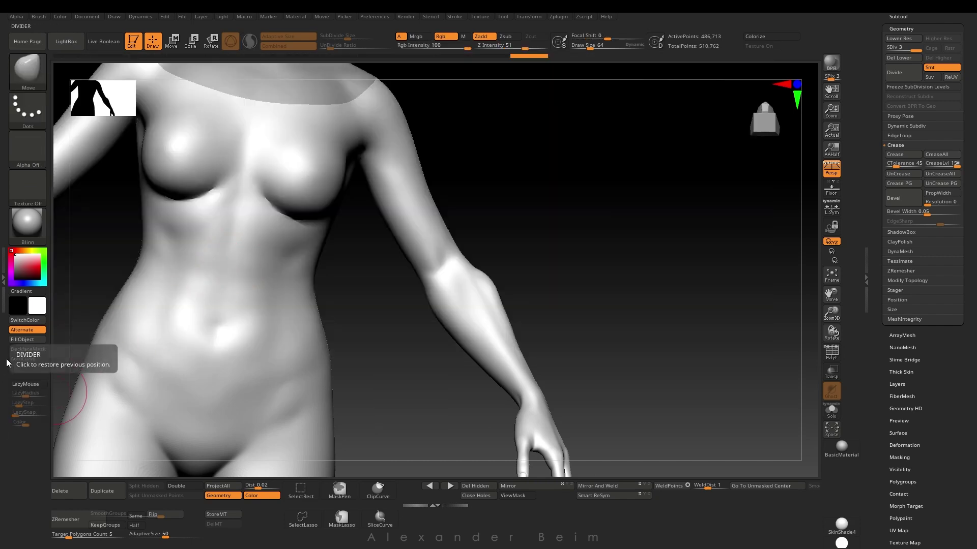
pyautogui.click(20, 359)
pyautogui.moveTo(501, 249); pyautogui.dragTo(552, 255)
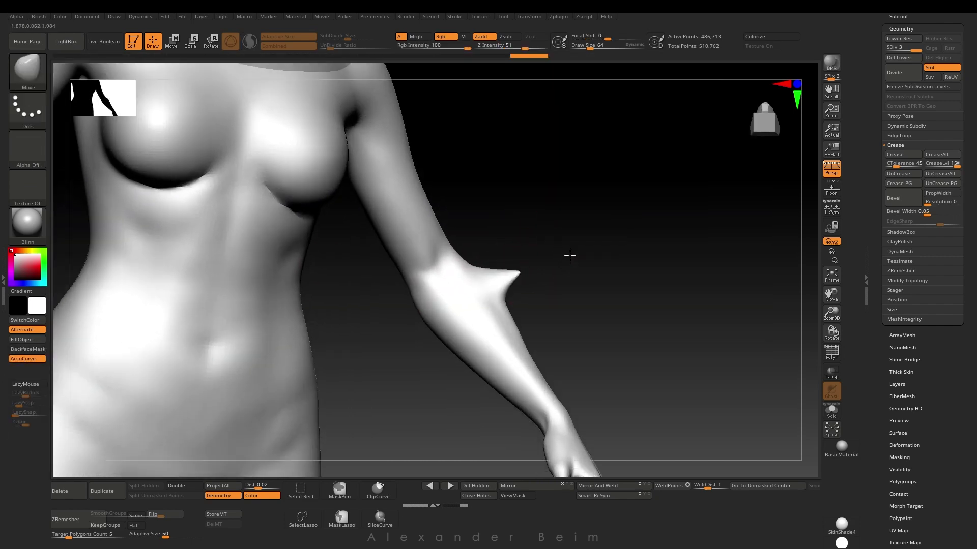
pyautogui.moveTo(564, 341); pyautogui.dragTo(563, 338)
pyautogui.keyDown('alt'); pyautogui.moveTo(630, 342); pyautogui.dragTo(621, 305); pyautogui.keyUp('alt')
pyautogui.moveTo(620, 305); pyautogui.dragTo(655, 357)
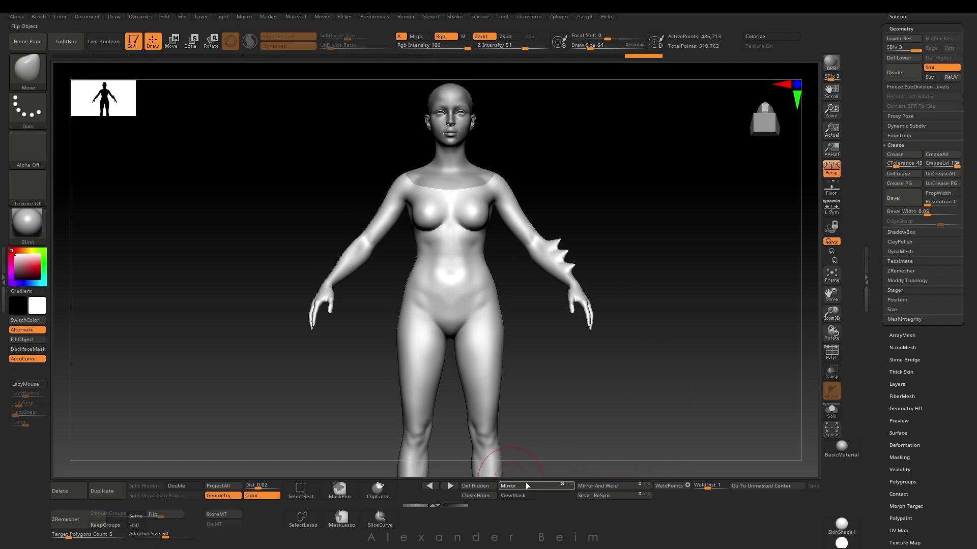
# Delete the body's lower subdivision levels and divide the mesh once more.
pyautogui.click(899, 58)
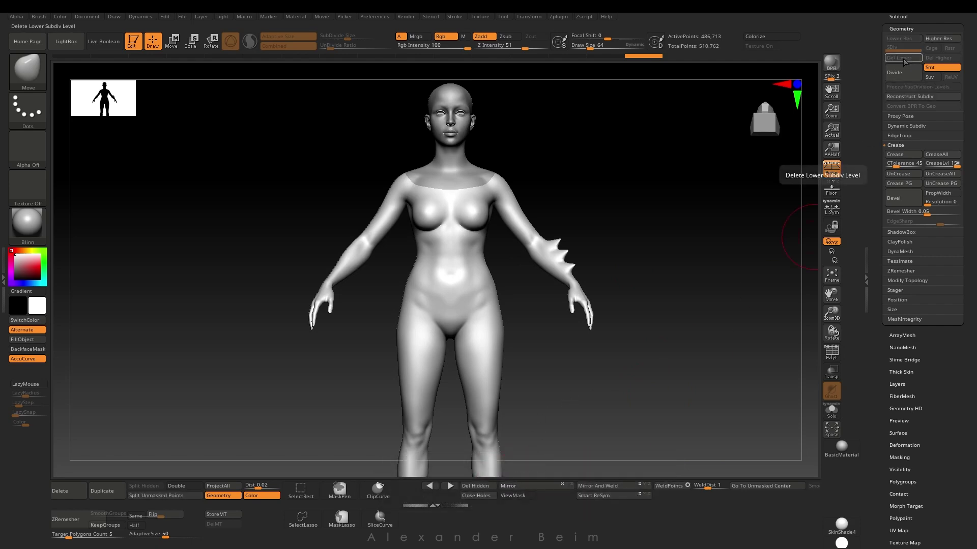
pyautogui.moveTo(627, 174); pyautogui.dragTo(657, 228)
pyautogui.hotkey('ctrl', 'd')
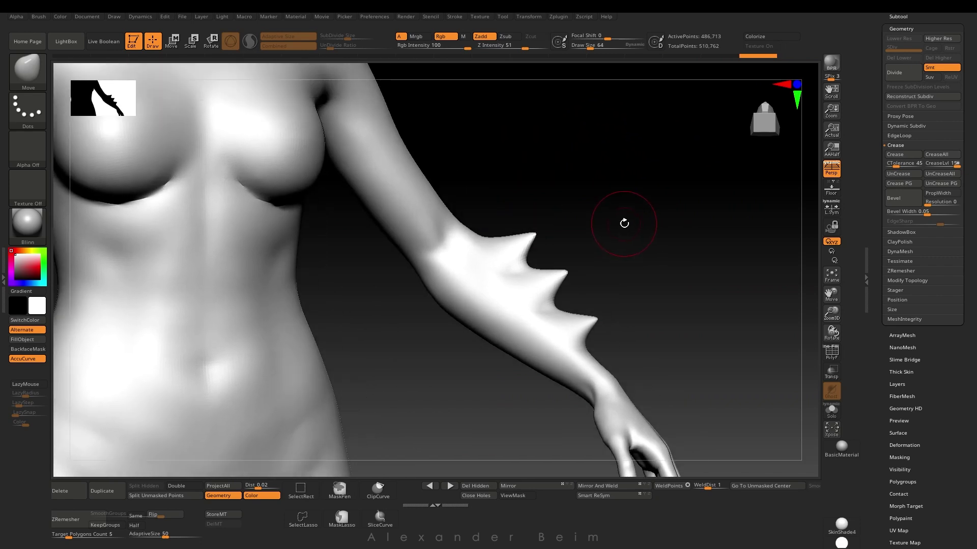
# Stretch the three forearm spikes into longer, curved hooks with the Move brush.
pyautogui.moveTo(624, 183); pyautogui.dragTo(551, 213)
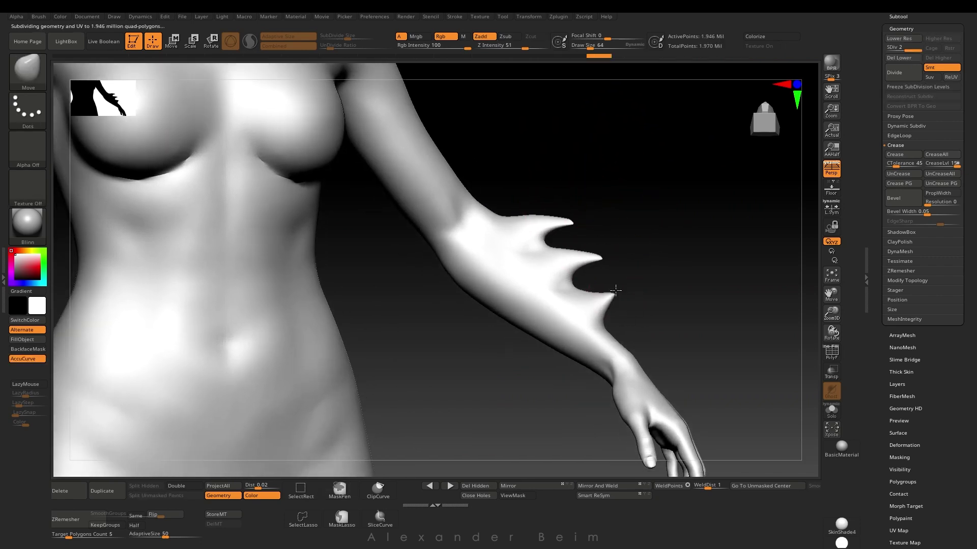
# Set the Move brush to a draw size of about 95 and Z Intensity 9, undoing a trial spike on the outer thigh.
pyautogui.moveTo(684, 298)
pyautogui.mouseDown()
pyautogui.moveTo(564, 264)
pyautogui.moveTo(610, 285)
pyautogui.moveTo(650, 285)
pyautogui.moveTo(668, 266)
pyautogui.moveTo(365, 260)
pyautogui.moveTo(508, 231)
pyautogui.moveTo(674, 148)
pyautogui.moveTo(612, 271)
pyautogui.moveTo(708, 314)
pyautogui.moveTo(517, 236)
pyautogui.moveTo(392, 232)
pyautogui.moveTo(404, 224)
pyautogui.mouseUp()
pyautogui.press('space')
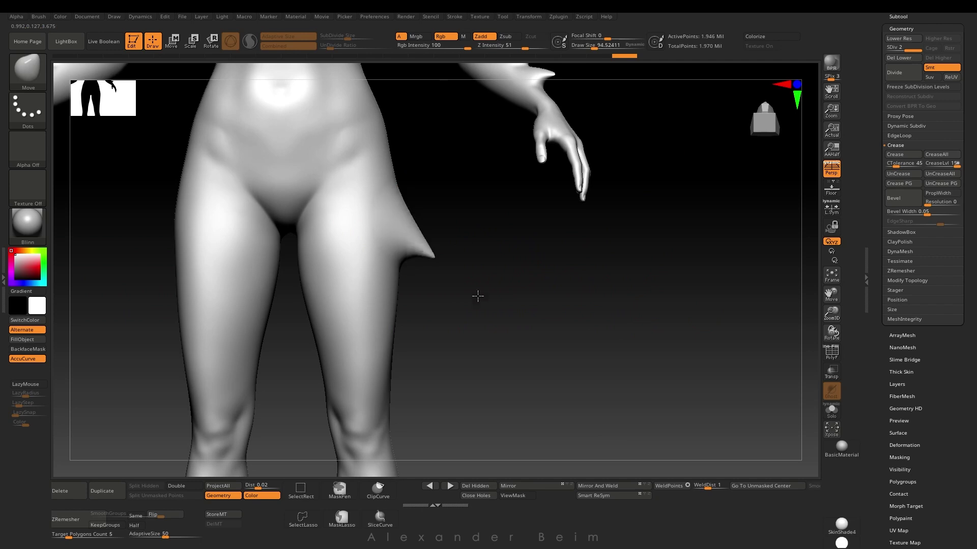
pyautogui.hotkey('ctrl', 'z')
pyautogui.press('space')
pyautogui.click(508, 311)
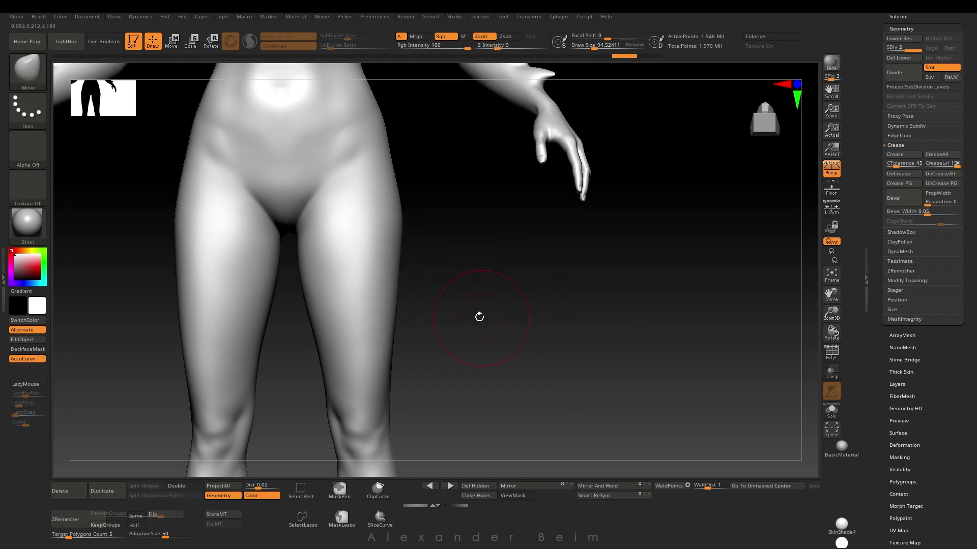
# Pull one large pointed spike out of each upper outer thigh with the Move brush at Z Intensity 75.
pyautogui.press('f')
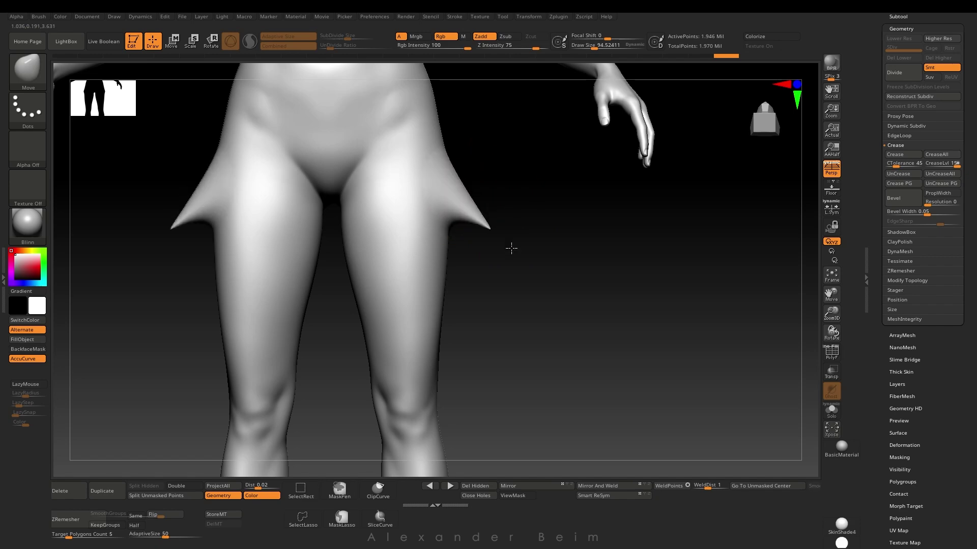
pyautogui.moveTo(512, 248); pyautogui.dragTo(509, 237)
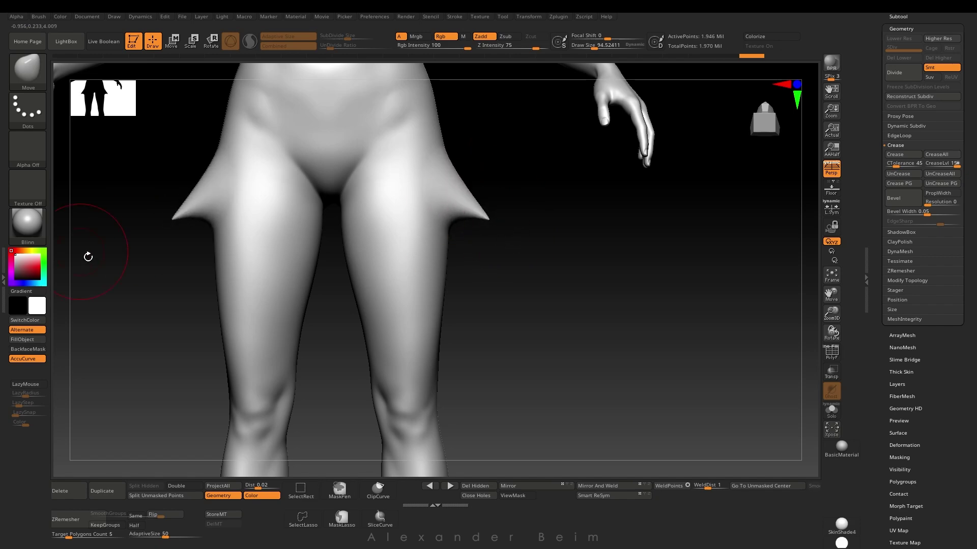
# Switch to the SnakeHook brush at draw size about 54 with Sculptris Pro on, undoing the trial pulls on the outer thigh.
pyautogui.click(32, 70)
pyautogui.click(108, 316)
pyautogui.click(124, 321)
pyautogui.moveTo(442, 250); pyautogui.dragTo(501, 234)
pyautogui.hotkey('ctrl', 'z')
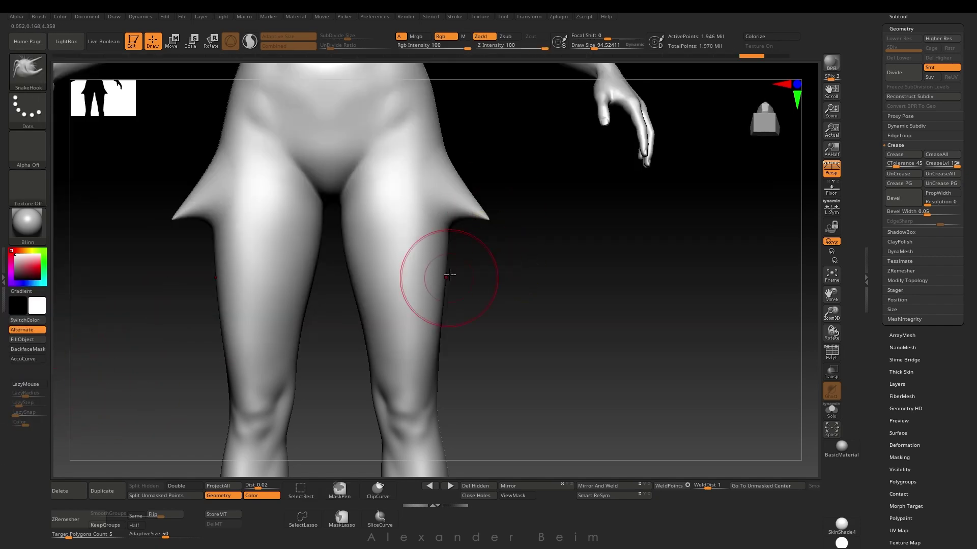
pyautogui.press('space')
pyautogui.moveTo(450, 276); pyautogui.dragTo(445, 275)
pyautogui.moveTo(443, 251)
pyautogui.mouseDown()
pyautogui.moveTo(464, 251)
pyautogui.moveTo(500, 290)
pyautogui.mouseUp()
pyautogui.hotkey('ctrl', 'z')
pyautogui.press('\\')
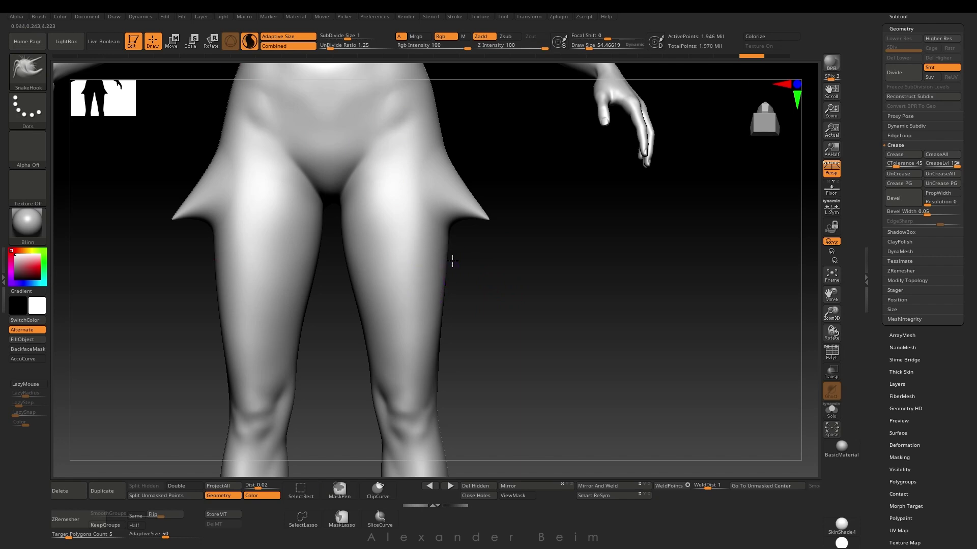
# Pull three curved spikes out of each outer thigh below the large one with SnakeHook and smooth their surfaces.
pyautogui.moveTo(445, 309)
pyautogui.mouseDown()
pyautogui.moveTo(488, 350)
pyautogui.moveTo(468, 382)
pyautogui.mouseUp()
pyautogui.moveTo(562, 347)
pyautogui.mouseDown()
pyautogui.moveTo(513, 333)
pyautogui.moveTo(559, 336)
pyautogui.mouseUp()
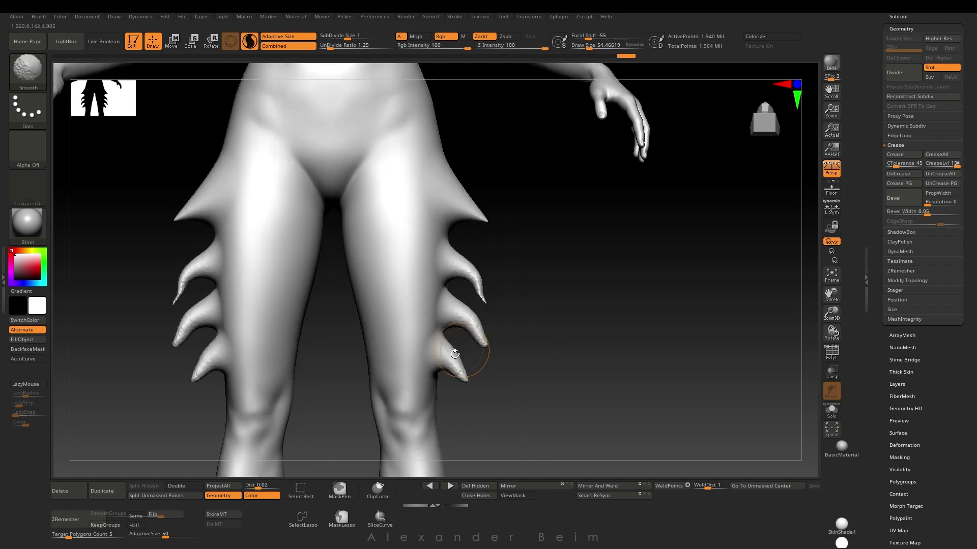
pyautogui.moveTo(455, 354); pyautogui.dragTo(455, 365)
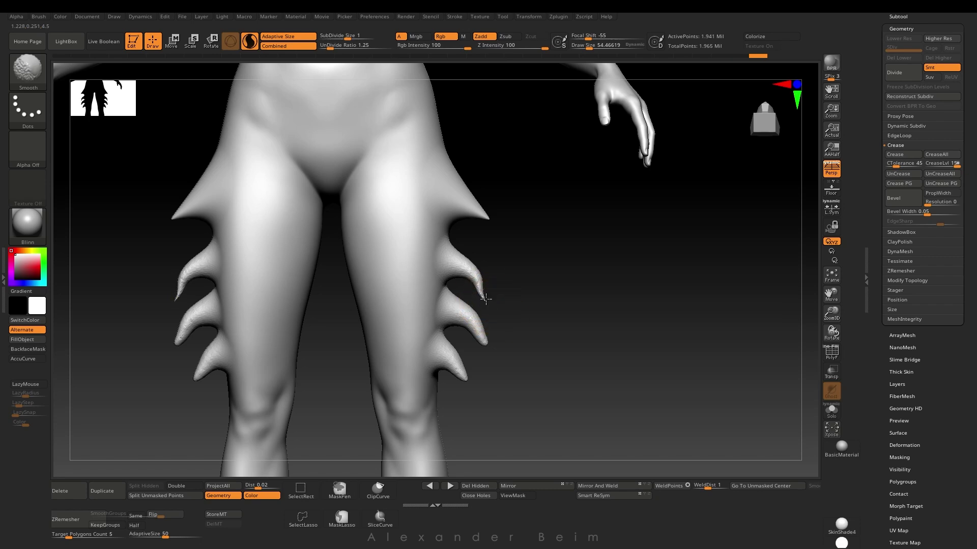
# Pull pointed spikes out of the inner and outer calves with SnakeHook and AccuCurve, undoing the rounded first attempt.
pyautogui.moveTo(551, 304)
pyautogui.keyDown('alt'); pyautogui.mouseDown()
pyautogui.moveTo(534, 242)
pyautogui.moveTo(556, 277)
pyautogui.moveTo(560, 314)
pyautogui.moveTo(556, 214)
pyautogui.mouseUp(); pyautogui.keyUp('alt')
pyautogui.moveTo(448, 223); pyautogui.dragTo(422, 251)
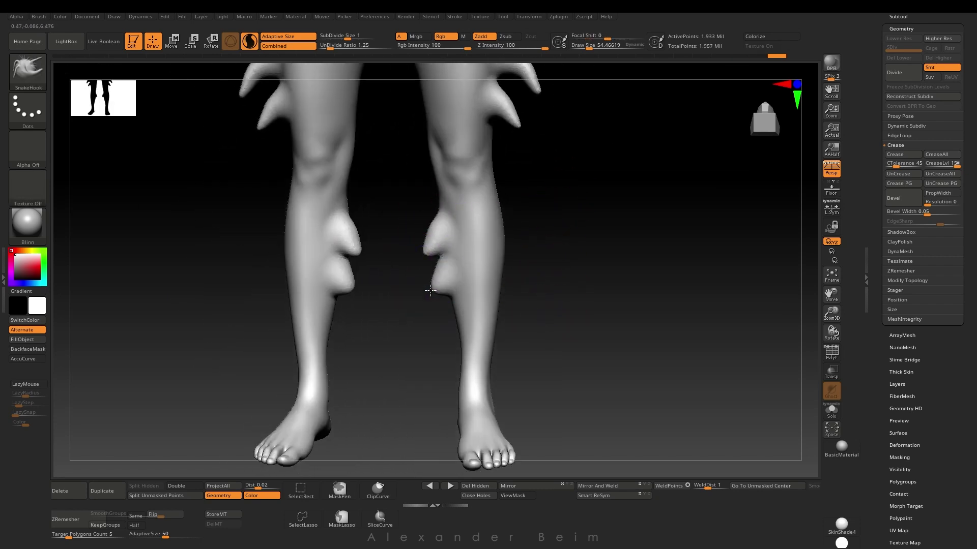
pyautogui.hotkey('ctrl', 'z')
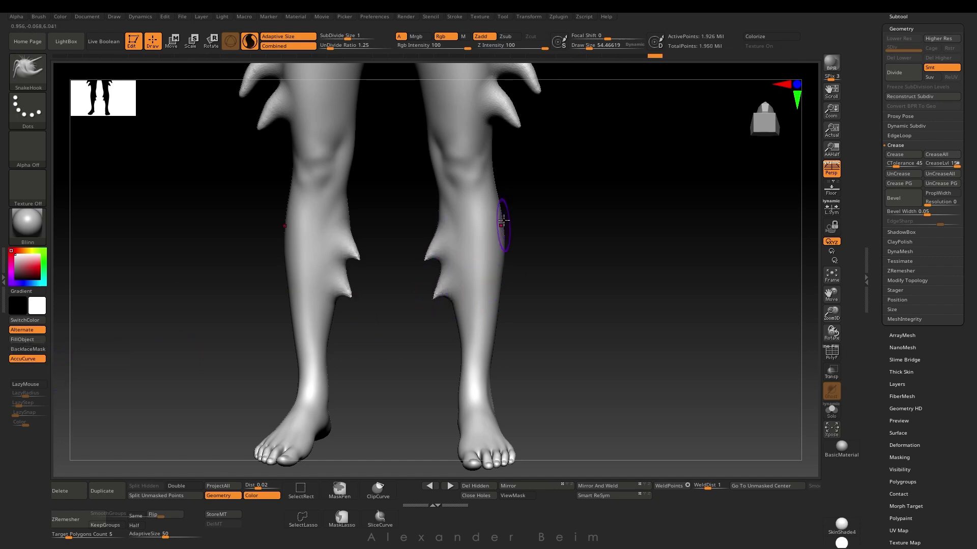
pyautogui.moveTo(548, 214)
pyautogui.keyDown('alt'); pyautogui.mouseDown()
pyautogui.moveTo(538, 328)
pyautogui.moveTo(488, 275)
pyautogui.moveTo(496, 272)
pyautogui.mouseUp(); pyautogui.keyUp('alt')
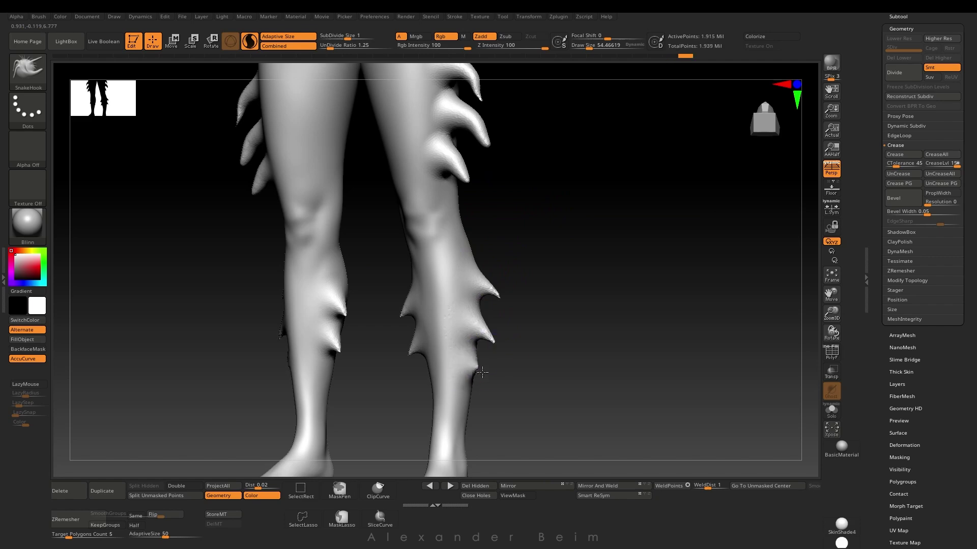
pyautogui.moveTo(474, 368); pyautogui.dragTo(496, 391)
# Pull a pair of long pointed spikes out of the upper back with SnakeHook at draw size about 73.
pyautogui.moveTo(539, 295)
pyautogui.mouseDown()
pyautogui.moveTo(576, 281)
pyautogui.moveTo(536, 233)
pyautogui.moveTo(564, 342)
pyautogui.moveTo(558, 282)
pyautogui.moveTo(571, 231)
pyautogui.moveTo(552, 258)
pyautogui.moveTo(518, 216)
pyautogui.mouseUp()
pyautogui.press('space')
pyautogui.moveTo(527, 250); pyautogui.dragTo(534, 268)
pyautogui.hotkey('ctrl', 'z')
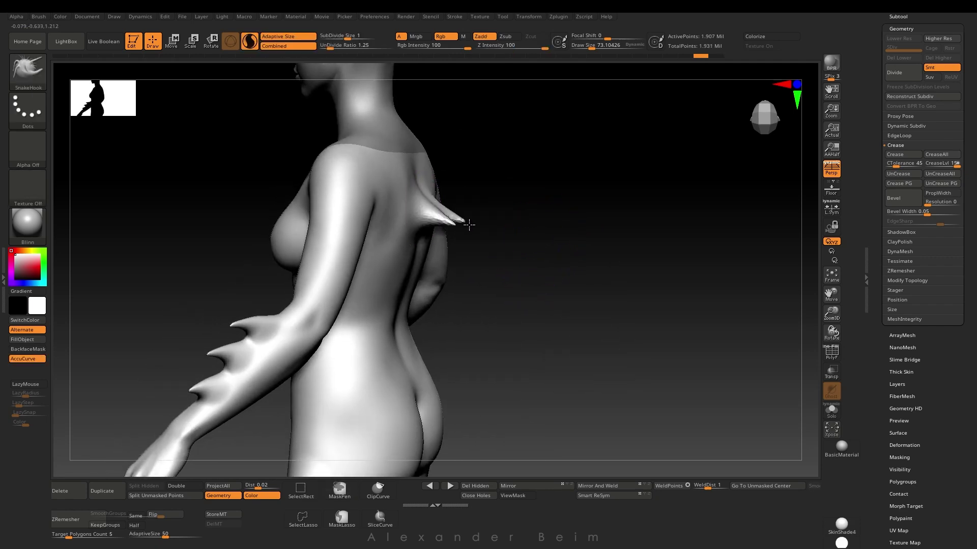
pyautogui.moveTo(469, 224); pyautogui.dragTo(478, 241)
# Pull another pair of curved spikes out of the middle back below the first, undoing the straight attempt.
pyautogui.moveTo(495, 250)
pyautogui.mouseDown()
pyautogui.moveTo(529, 260)
pyautogui.moveTo(551, 301)
pyautogui.moveTo(535, 269)
pyautogui.mouseUp()
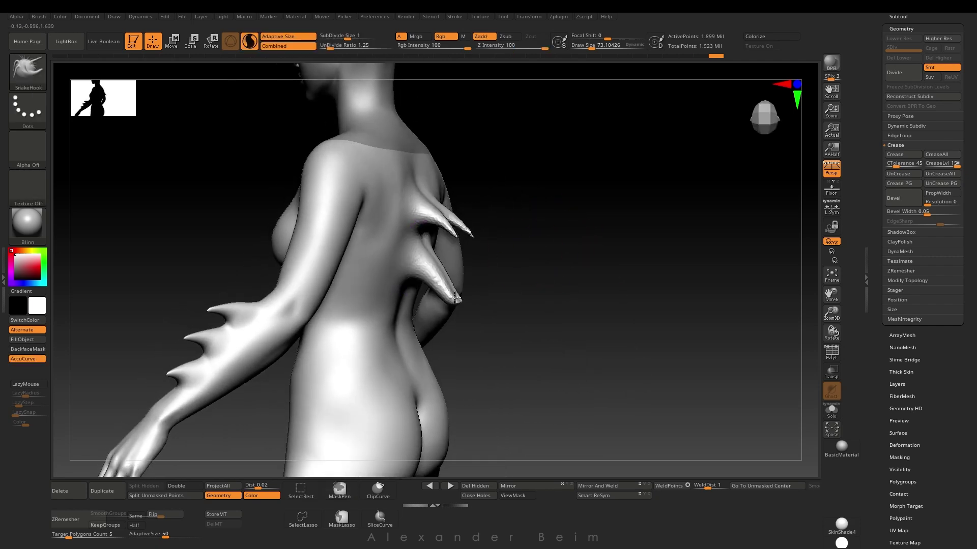
pyautogui.moveTo(454, 298); pyautogui.dragTo(459, 305)
pyautogui.moveTo(569, 295)
pyautogui.mouseDown()
pyautogui.moveTo(544, 307)
pyautogui.moveTo(585, 272)
pyautogui.moveTo(574, 275)
pyautogui.mouseUp()
pyautogui.hotkey('ctrl', 'z')
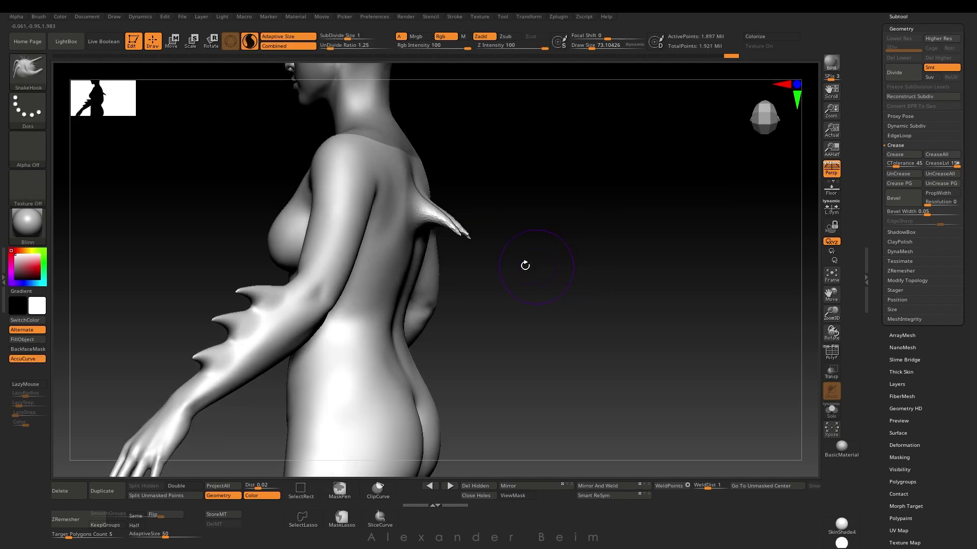
pyautogui.moveTo(416, 308); pyautogui.dragTo(441, 325)
pyautogui.moveTo(605, 295)
pyautogui.mouseDown()
pyautogui.moveTo(397, 285)
pyautogui.moveTo(550, 239)
pyautogui.moveTo(524, 265)
pyautogui.mouseUp()
# Pull smaller spikes out of the lower back and the outer upper arms with SnakeHook at draw size about 45.
pyautogui.press('space')
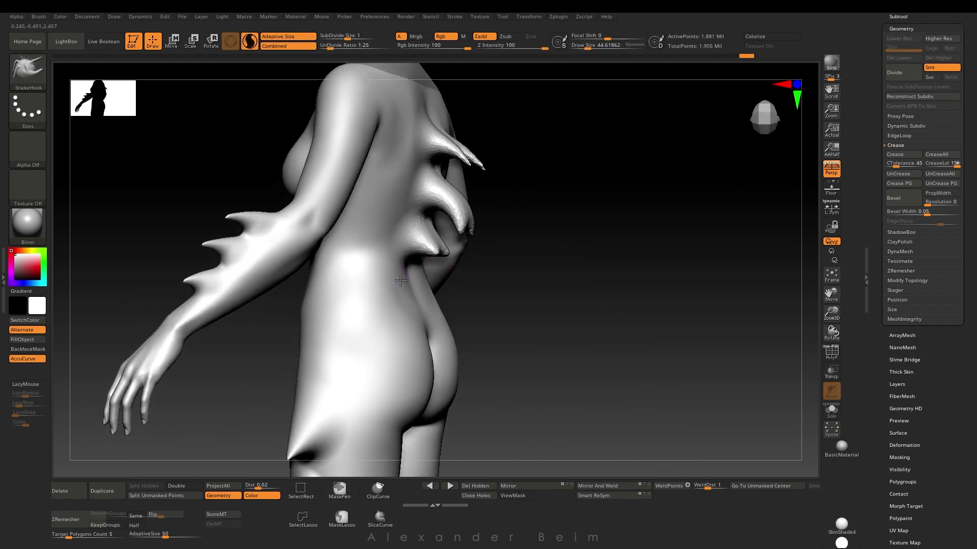
pyautogui.moveTo(440, 288)
pyautogui.mouseDown()
pyautogui.moveTo(501, 277)
pyautogui.moveTo(567, 285)
pyautogui.moveTo(559, 268)
pyautogui.moveTo(602, 245)
pyautogui.moveTo(635, 178)
pyautogui.moveTo(603, 257)
pyautogui.mouseUp()
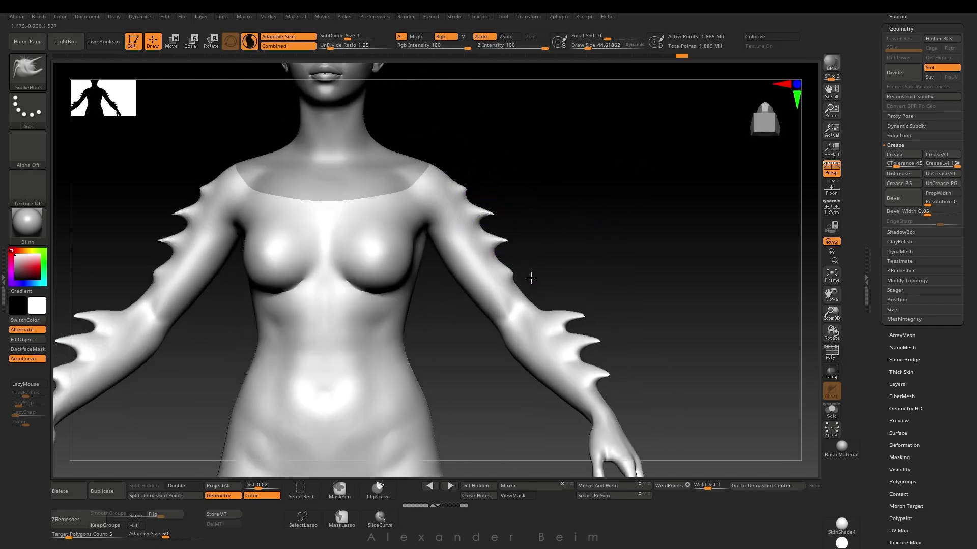
pyautogui.keyDown('alt'); pyautogui.moveTo(619, 259); pyautogui.dragTo(594, 180); pyautogui.keyUp('alt')
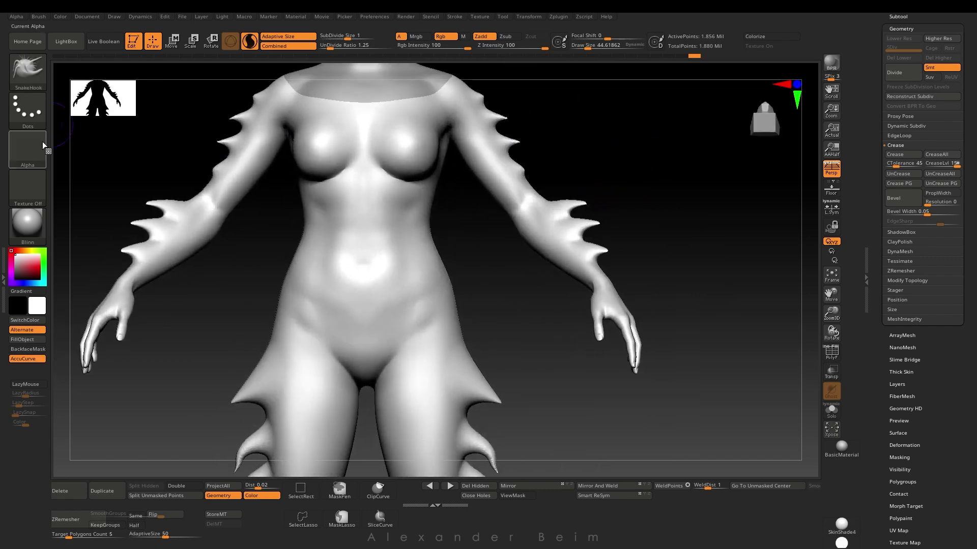
# Narrow the waist below the ribcage with the Move brush, using draw sizes of about 90 and 48.
pyautogui.click(36, 74)
pyautogui.click(235, 84)
pyautogui.press('space')
pyautogui.moveTo(487, 285); pyautogui.dragTo(495, 285)
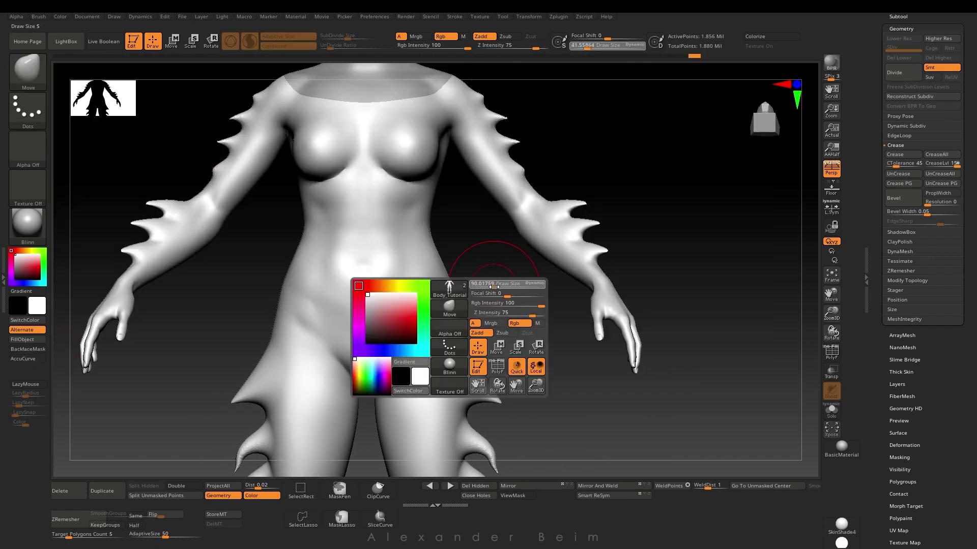
pyautogui.moveTo(427, 227); pyautogui.dragTo(400, 229)
pyautogui.press('f')
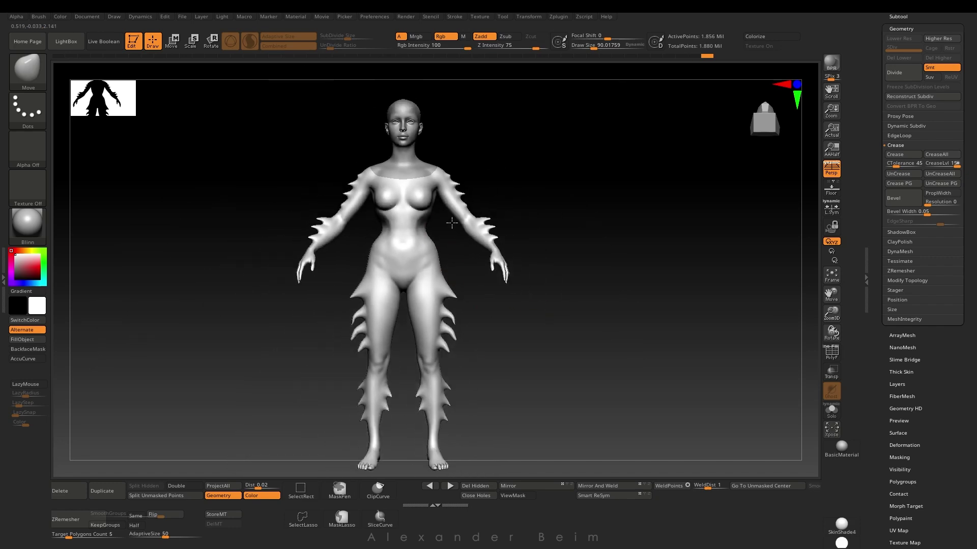
pyautogui.moveTo(560, 224)
pyautogui.keyDown('alt'); pyautogui.mouseDown()
pyautogui.moveTo(560, 157)
pyautogui.moveTo(539, 246)
pyautogui.moveTo(562, 277)
pyautogui.mouseUp(); pyautogui.keyUp('alt')
pyautogui.press('space')
pyautogui.moveTo(532, 260); pyautogui.dragTo(524, 261)
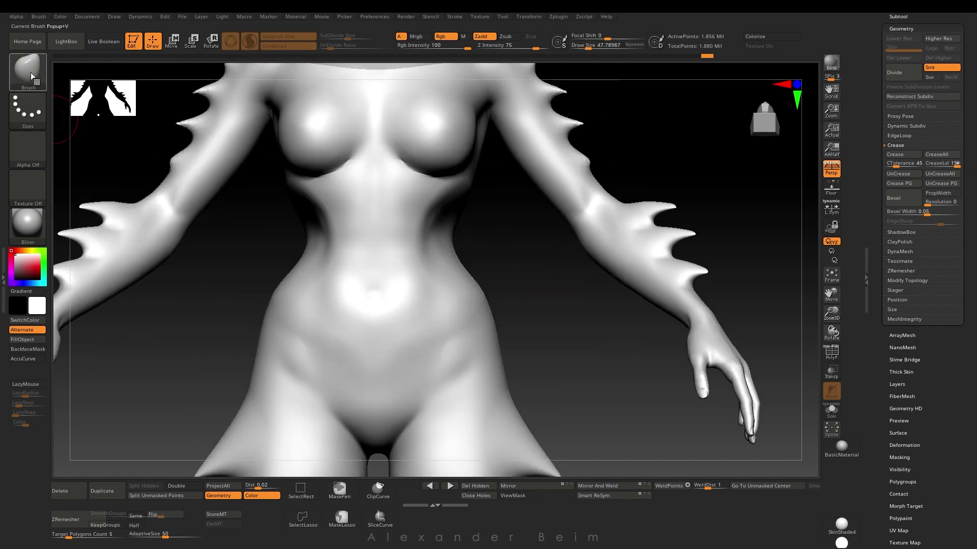
# Build two curved ridges converging on the lower abdomen with ClayBuildup at draw size about 36 and Sculptris Pro off.
pyautogui.click(30, 72)
pyautogui.click(222, 191)
pyautogui.press('space')
pyautogui.moveTo(328, 252)
pyautogui.mouseDown()
pyautogui.moveTo(320, 252)
pyautogui.moveTo(322, 275)
pyautogui.moveTo(368, 389)
pyautogui.moveTo(317, 242)
pyautogui.mouseUp()
pyautogui.click(253, 44)
pyautogui.moveTo(317, 242)
pyautogui.keyDown('shift'); pyautogui.mouseDown()
pyautogui.moveTo(363, 384)
pyautogui.moveTo(341, 346)
pyautogui.mouseUp(); pyautogui.keyUp('shift')
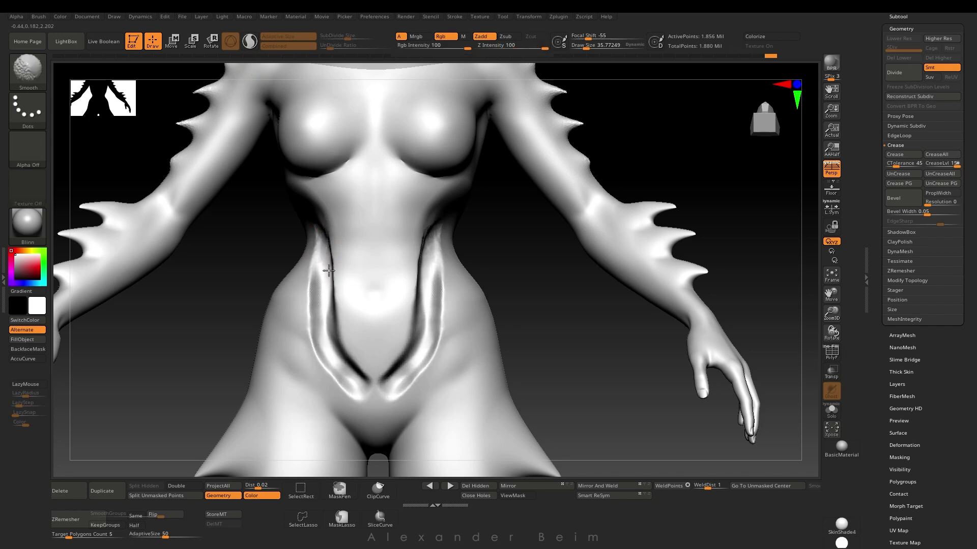
# Load the Smooth Stronger brush from the LightBox Smooth brush folder as the smoothing brush.
pyautogui.keyDown('alt'); pyautogui.moveTo(529, 374); pyautogui.dragTo(580, 364); pyautogui.keyUp('alt')
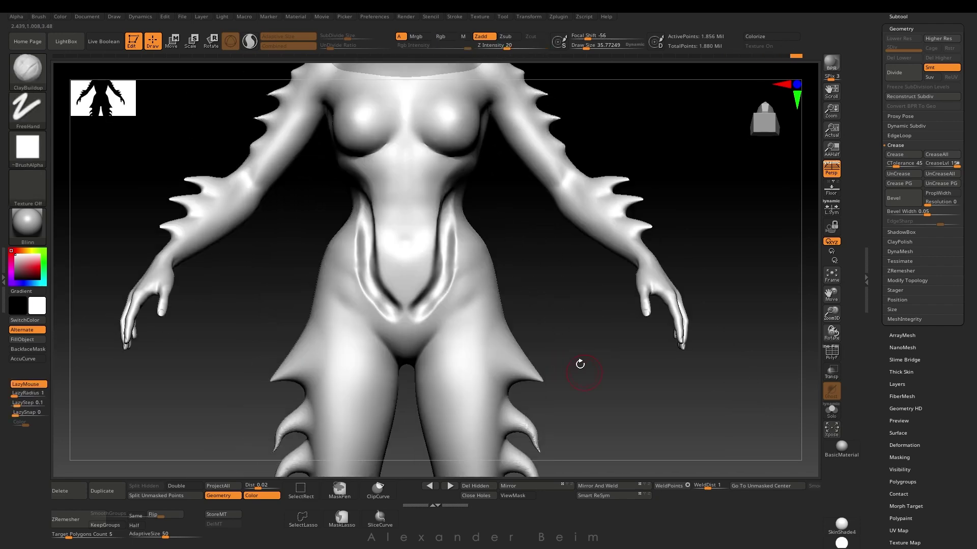
pyautogui.click(67, 42)
pyautogui.click(162, 68)
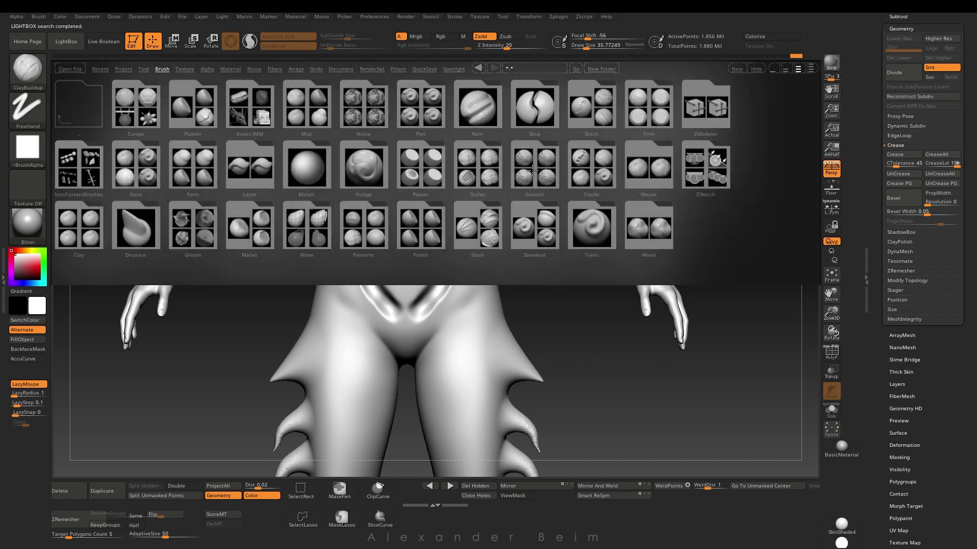
pyautogui.click(533, 169)
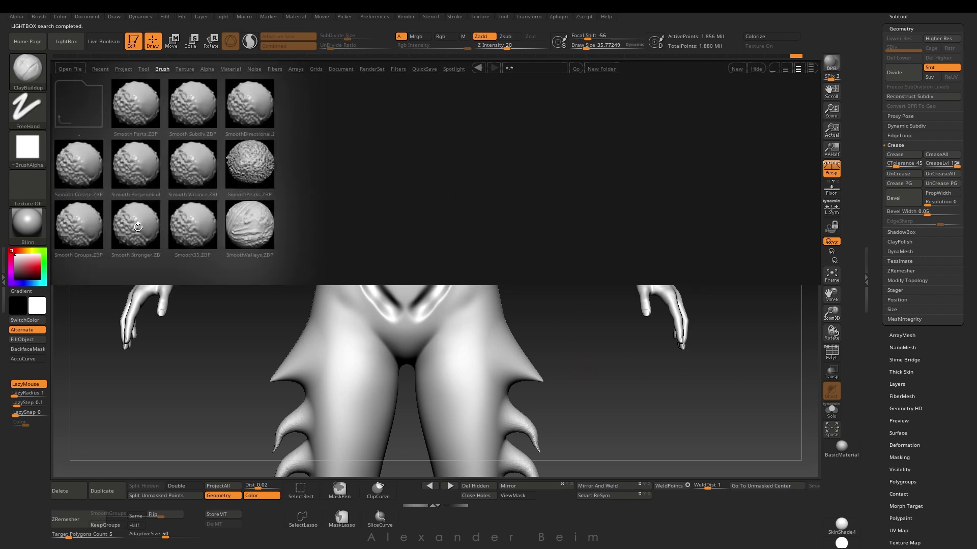
pyautogui.doubleClick(137, 227)
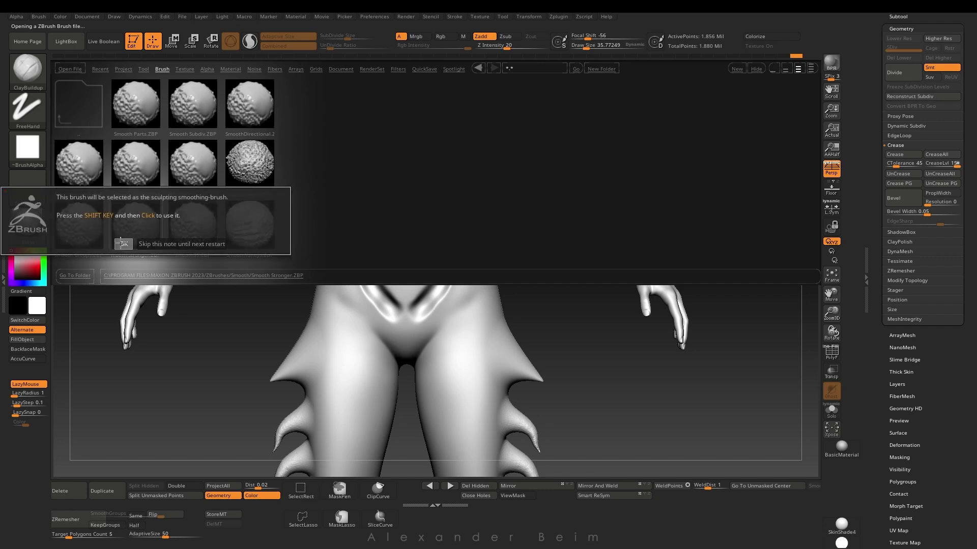
# Blend the abdominal ridges into one soft U-shaped band with the Smooth Stronger brush.
pyautogui.moveTo(385, 301)
pyautogui.mouseDown()
pyautogui.moveTo(417, 244)
pyautogui.moveTo(364, 279)
pyautogui.moveTo(398, 305)
pyautogui.moveTo(387, 295)
pyautogui.mouseUp()
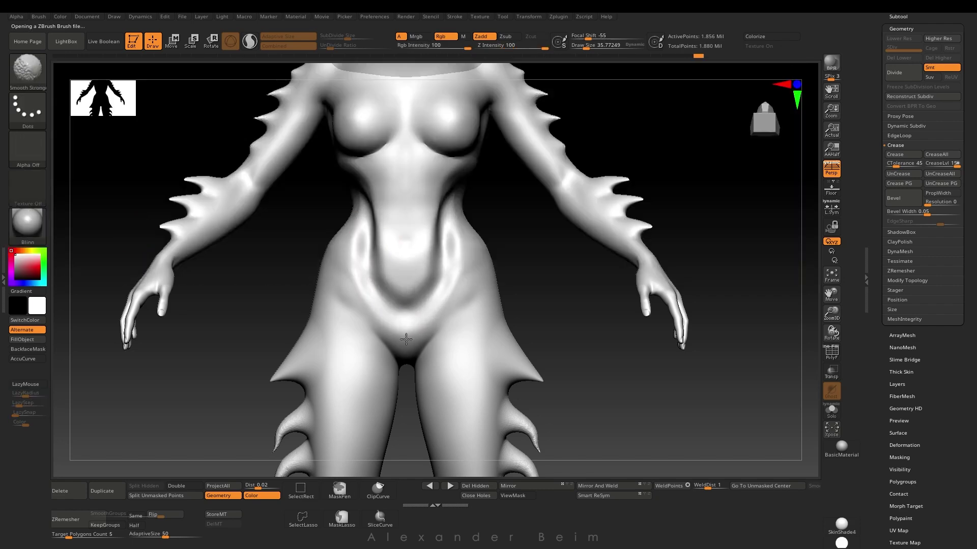
pyautogui.moveTo(527, 266)
pyautogui.mouseDown()
pyautogui.moveTo(532, 273)
pyautogui.moveTo(515, 262)
pyautogui.mouseUp()
pyautogui.keyDown('shift'); pyautogui.moveTo(364, 217); pyautogui.dragTo(363, 223); pyautogui.keyUp('shift')
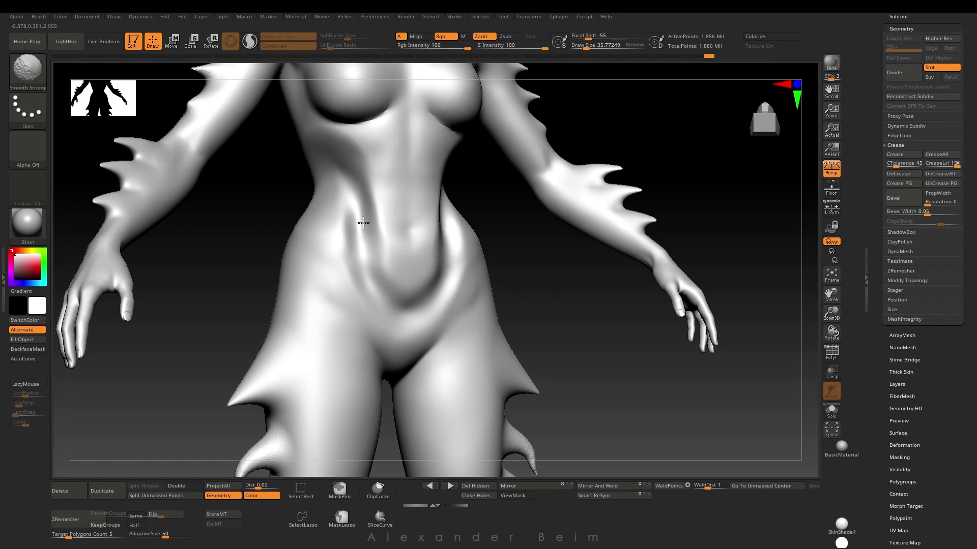
pyautogui.keyDown('shift'); pyautogui.moveTo(381, 291); pyautogui.dragTo(384, 295); pyautogui.keyUp('shift')
pyautogui.moveTo(590, 278); pyautogui.dragTo(545, 278)
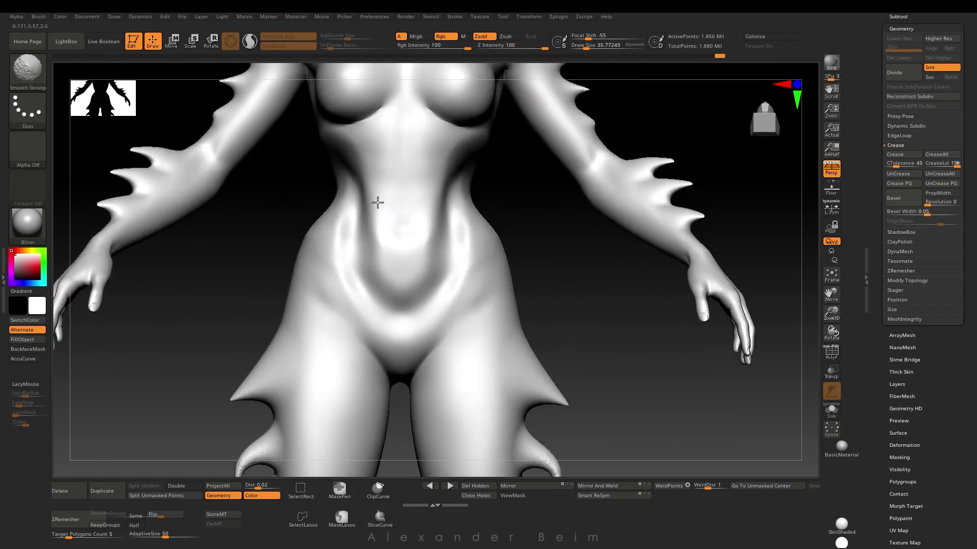
# Flatten the U-shaped abdominal band with the hPolish brush.
pyautogui.press('b')
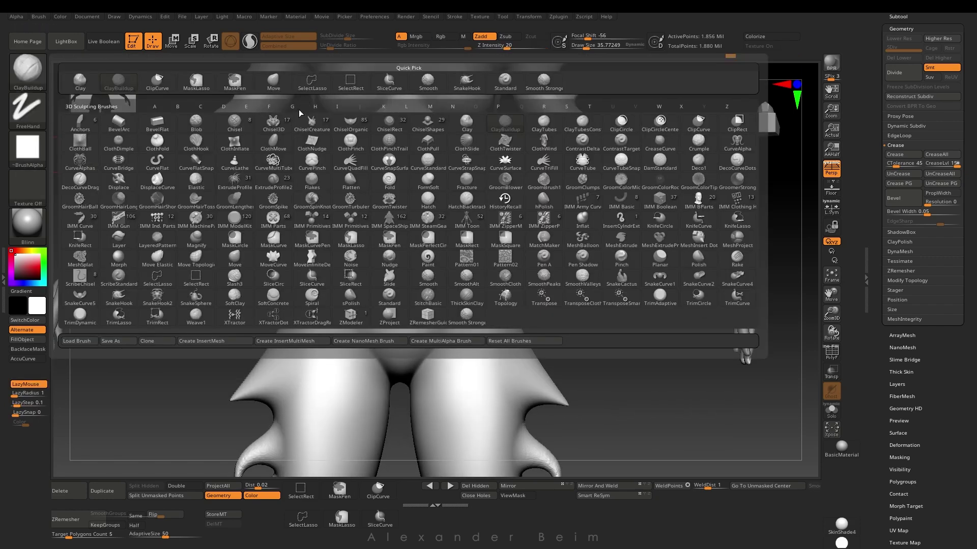
pyautogui.press('h')
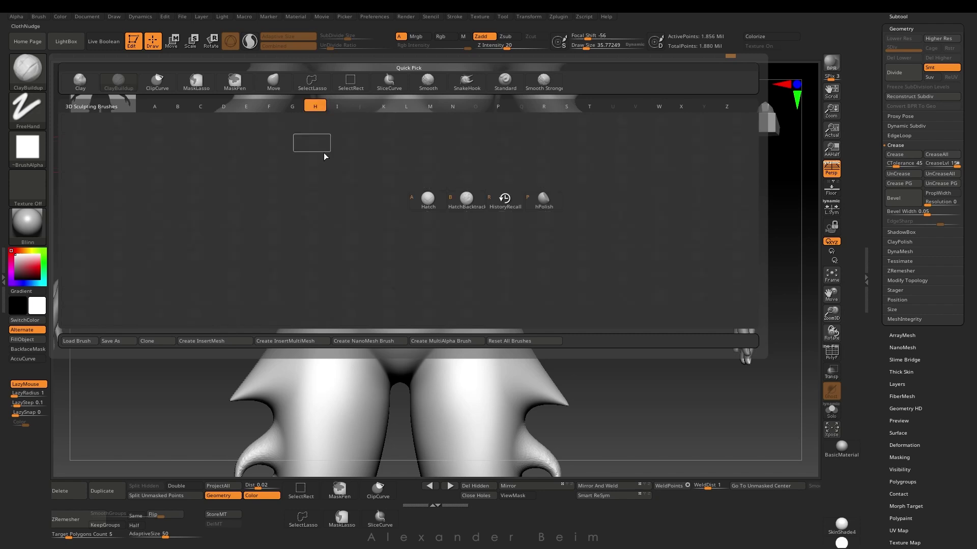
pyautogui.press('p')
pyautogui.moveTo(350, 297)
pyautogui.mouseDown()
pyautogui.moveTo(340, 266)
pyautogui.moveTo(403, 333)
pyautogui.mouseUp()
pyautogui.press('shift')
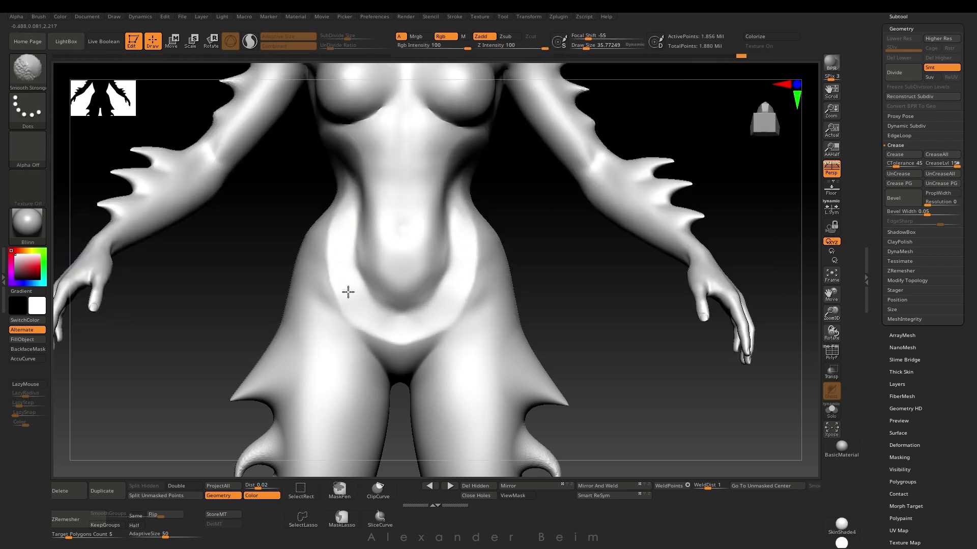
# Polish and smooth the groove along the inner edge of the U-shaped abdominal band.
pyautogui.moveTo(343, 197)
pyautogui.mouseDown(button='right')
pyautogui.moveTo(585, 290)
pyautogui.moveTo(381, 215)
pyautogui.mouseUp(button='right')
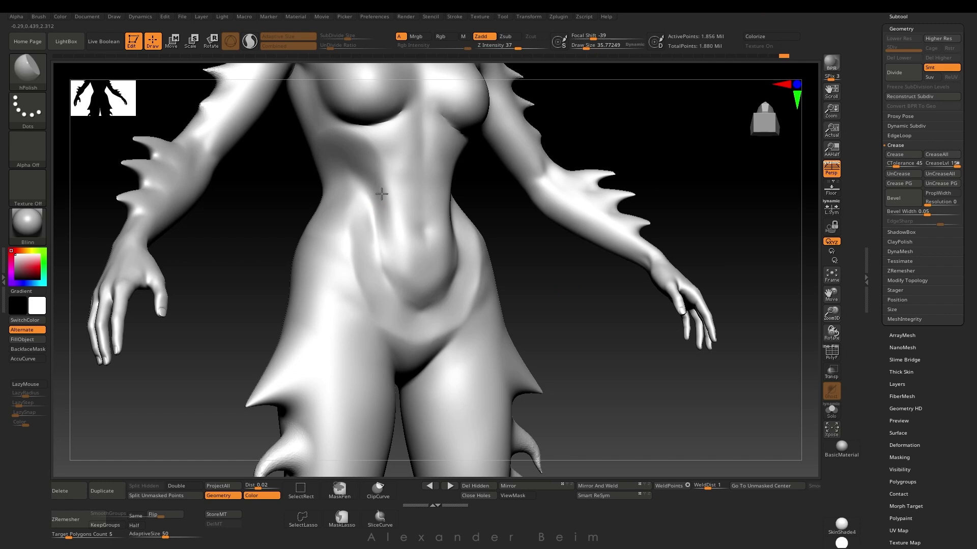
pyautogui.press('shift')
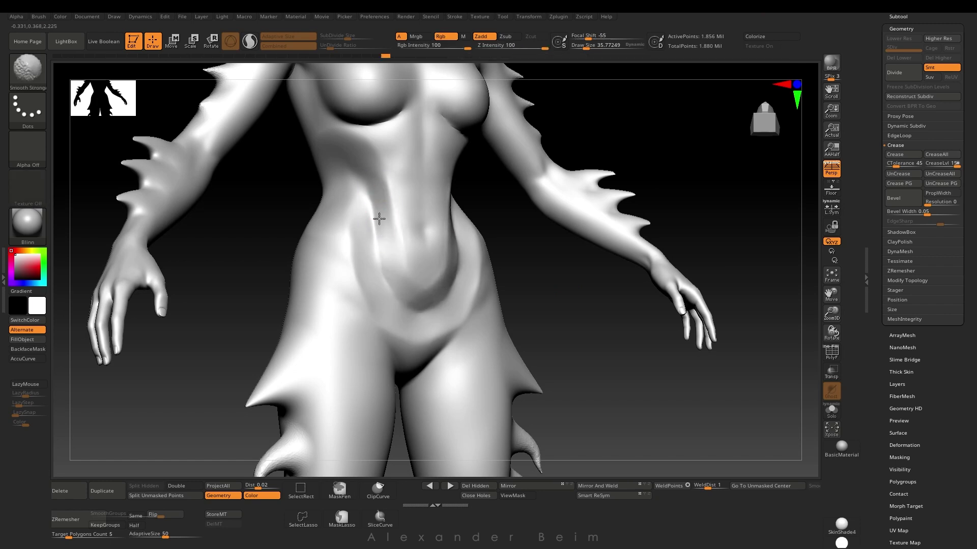
pyautogui.keyDown('shift'); pyautogui.moveTo(395, 224); pyautogui.dragTo(453, 208, button='right'); pyautogui.keyUp('shift')
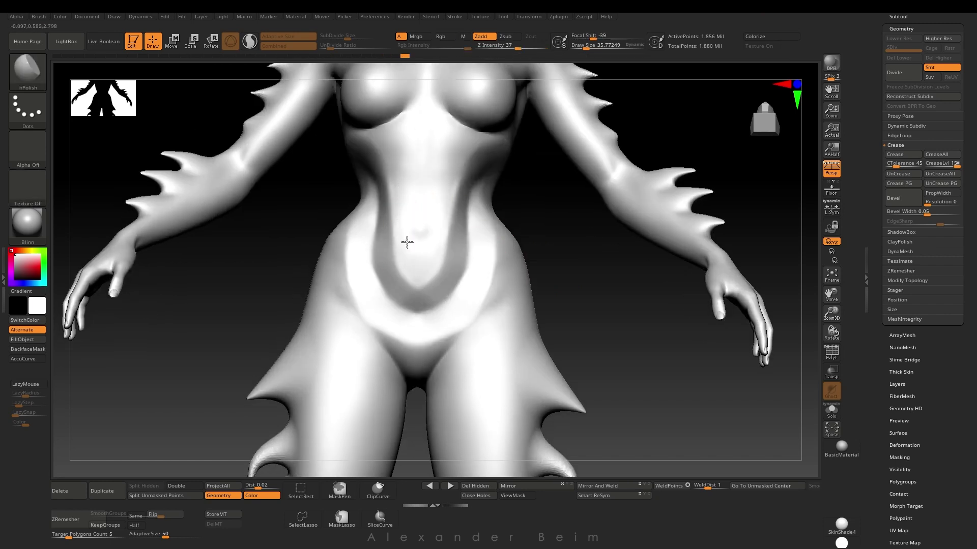
pyautogui.press('shift')
# Hide both arms of the body mesh to expose the sides of the torso.
pyautogui.moveTo(526, 298)
pyautogui.keyDown('ctrl'); pyautogui.mouseDown(button='right')
pyautogui.moveTo(590, 353)
pyautogui.moveTo(585, 340)
pyautogui.mouseUp(button='right'); pyautogui.keyUp('ctrl')
pyautogui.moveTo(585, 341)
pyautogui.mouseDown(button='right')
pyautogui.moveTo(534, 340)
pyautogui.moveTo(595, 314)
pyautogui.moveTo(611, 423)
pyautogui.moveTo(605, 356)
pyautogui.mouseUp(button='right')
pyautogui.moveTo(606, 356); pyautogui.dragTo(569, 351, button='right')
pyautogui.keyDown('ctrl'); pyautogui.keyDown('alt'); pyautogui.keyDown('shift'); pyautogui.moveTo(634, 99); pyautogui.dragTo(507, 358); pyautogui.keyUp('shift'); pyautogui.keyUp('alt'); pyautogui.keyUp('ctrl')
pyautogui.keyDown('ctrl'); pyautogui.keyDown('alt'); pyautogui.keyDown('shift'); pyautogui.moveTo(538, 264); pyautogui.dragTo(470, 149); pyautogui.keyUp('shift'); pyautogui.keyUp('alt'); pyautogui.keyUp('ctrl')
pyautogui.keyDown('ctrl'); pyautogui.keyDown('alt'); pyautogui.keyDown('shift'); pyautogui.moveTo(491, 113); pyautogui.dragTo(431, 248); pyautogui.keyUp('shift'); pyautogui.keyUp('alt'); pyautogui.keyUp('ctrl')
pyautogui.moveTo(570, 254)
pyautogui.mouseDown(button='right')
pyautogui.moveTo(534, 255)
pyautogui.moveTo(595, 300)
pyautogui.mouseUp(button='right')
pyautogui.moveTo(595, 300)
pyautogui.mouseDown(button='right')
pyautogui.moveTo(583, 297)
pyautogui.moveTo(543, 188)
pyautogui.mouseUp(button='right')
# Build slanted rib ridges on the side of the torso with ClayBuildup and blend them with Smooth Stronger.
pyautogui.click(33, 74)
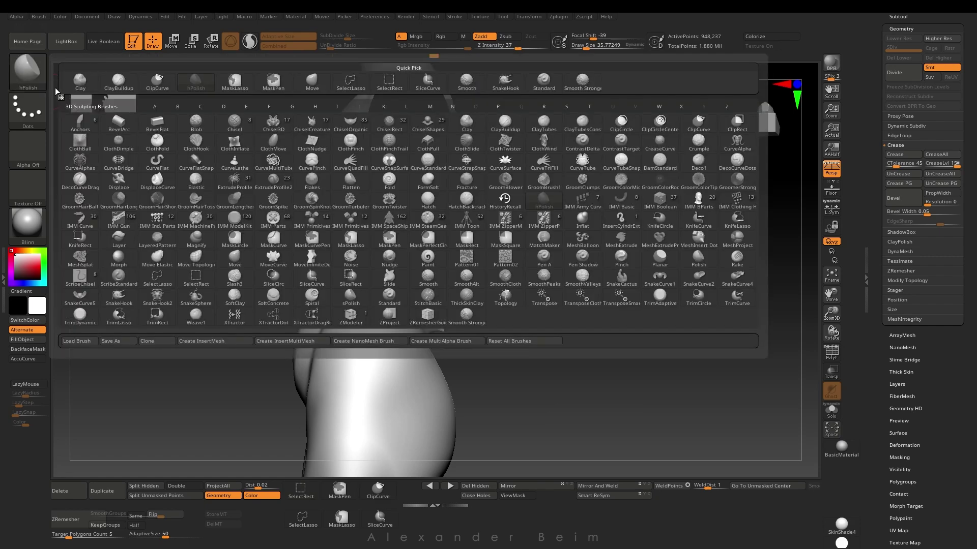
pyautogui.click(109, 90)
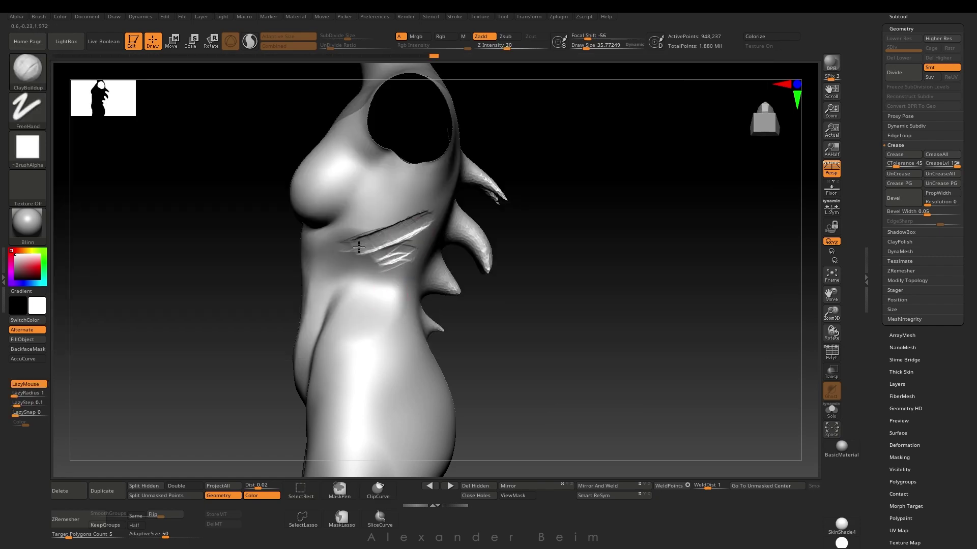
pyautogui.keyDown('shift'); pyautogui.moveTo(418, 241); pyautogui.dragTo(374, 248); pyautogui.keyUp('shift')
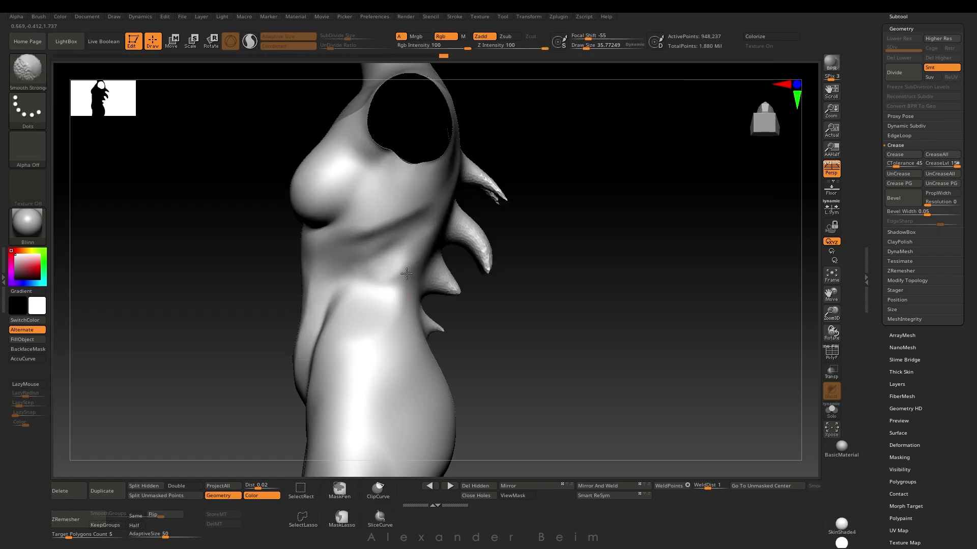
# Polish the slanted rib ridge on the side of the torso with hPolish and smooth its edges.
pyautogui.moveTo(574, 246); pyautogui.dragTo(595, 247)
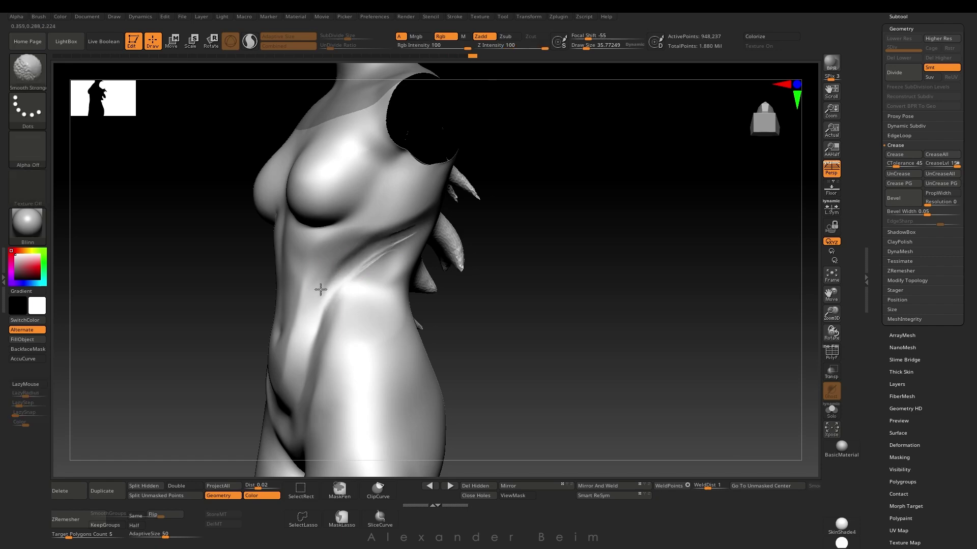
pyautogui.press('b')
pyautogui.click(444, 270)
pyautogui.moveTo(405, 203); pyautogui.dragTo(364, 233)
pyautogui.keyDown('shift'); pyautogui.moveTo(396, 214); pyautogui.dragTo(370, 228); pyautogui.keyUp('shift')
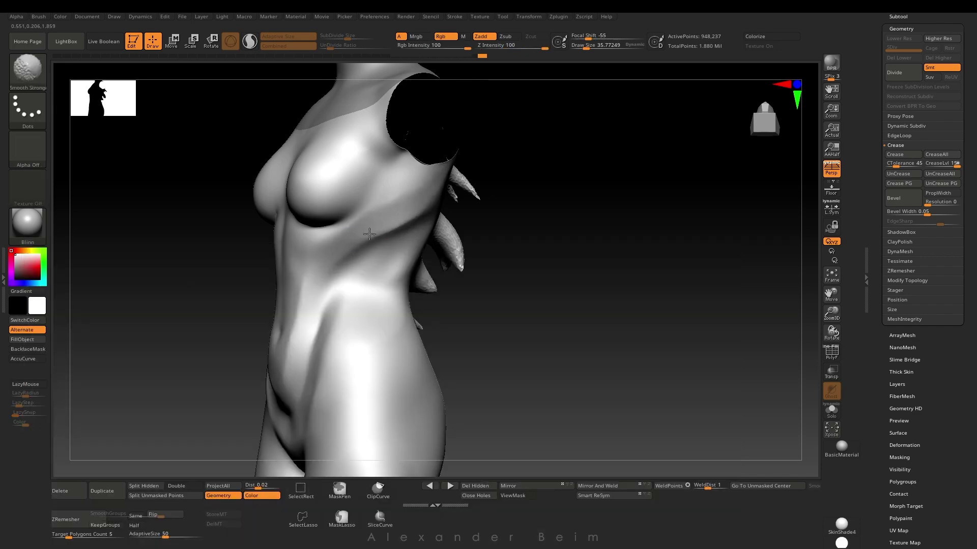
pyautogui.moveTo(575, 234); pyautogui.dragTo(544, 234)
pyautogui.moveTo(413, 219); pyautogui.dragTo(579, 255)
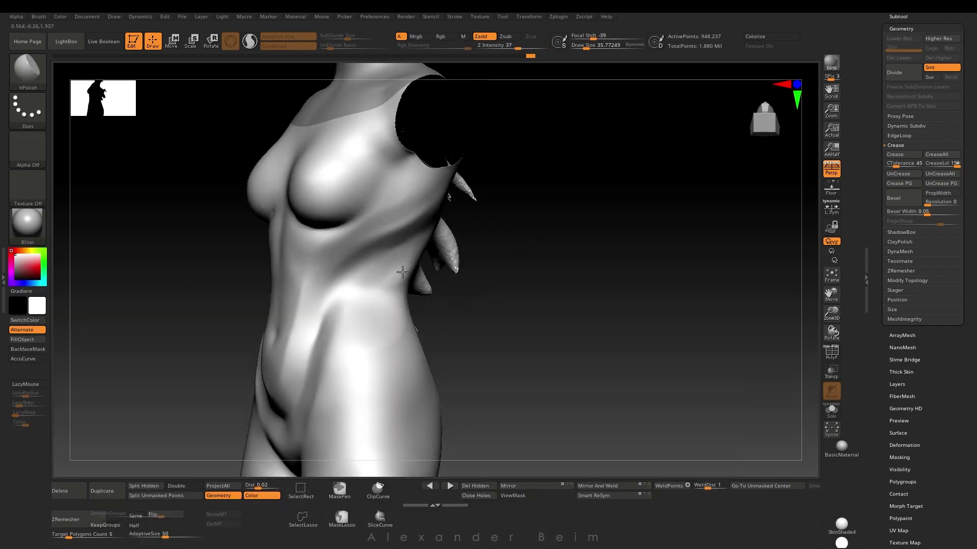
# Build a curved ridge around the outer buttocks with ClayBuildup, smooth it, and add clay to the upper cleft.
pyautogui.moveTo(502, 192)
pyautogui.keyDown('alt'); pyautogui.mouseDown()
pyautogui.moveTo(504, 227)
pyautogui.moveTo(443, 231)
pyautogui.moveTo(497, 235)
pyautogui.moveTo(560, 260)
pyautogui.moveTo(569, 258)
pyautogui.moveTo(571, 215)
pyautogui.moveTo(580, 229)
pyautogui.mouseUp(); pyautogui.keyUp('alt')
pyautogui.press('b')
pyautogui.click(119, 83)
pyautogui.moveTo(475, 295); pyautogui.dragTo(432, 304, button='right')
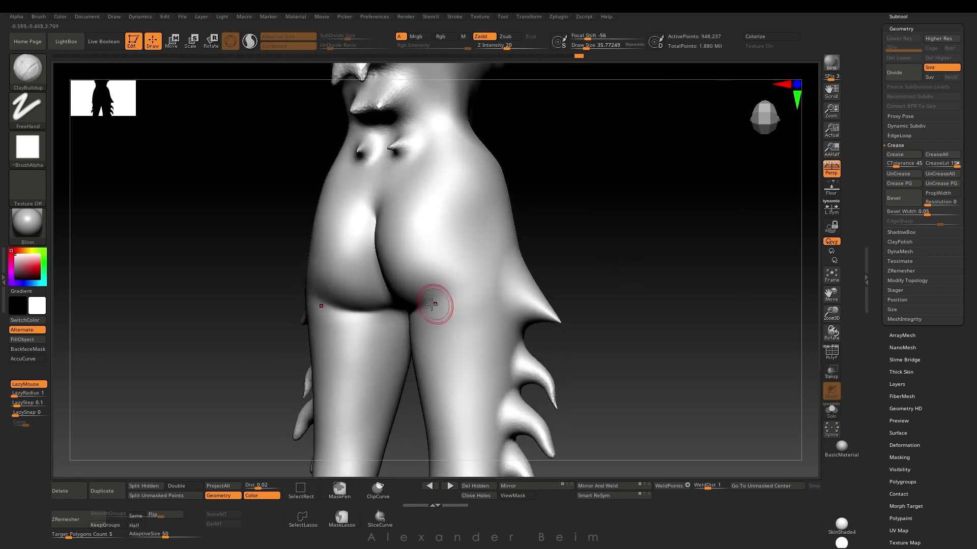
pyautogui.press('shift')
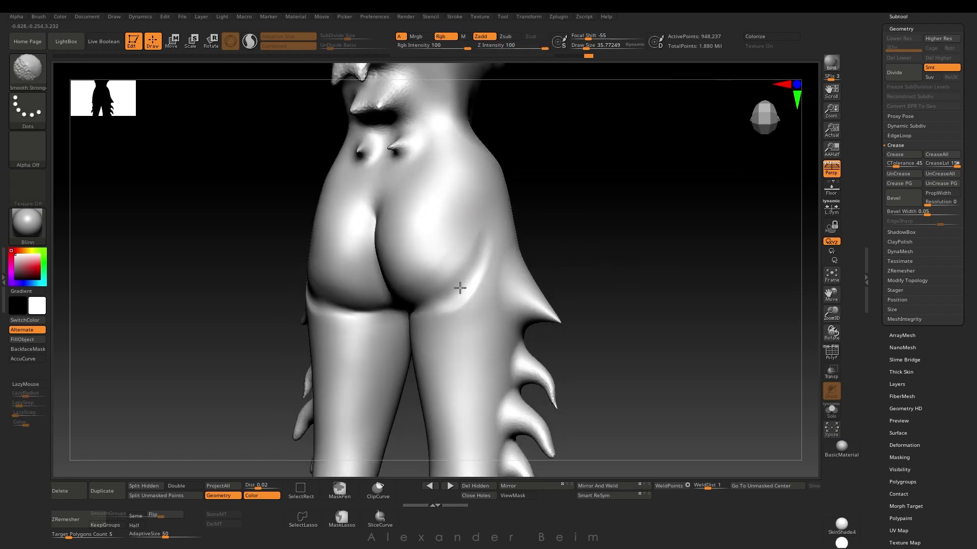
pyautogui.moveTo(579, 220)
pyautogui.mouseDown()
pyautogui.moveTo(567, 218)
pyautogui.moveTo(583, 224)
pyautogui.mouseUp()
pyautogui.keyDown('shift'); pyautogui.moveTo(361, 251); pyautogui.dragTo(344, 267); pyautogui.keyUp('shift')
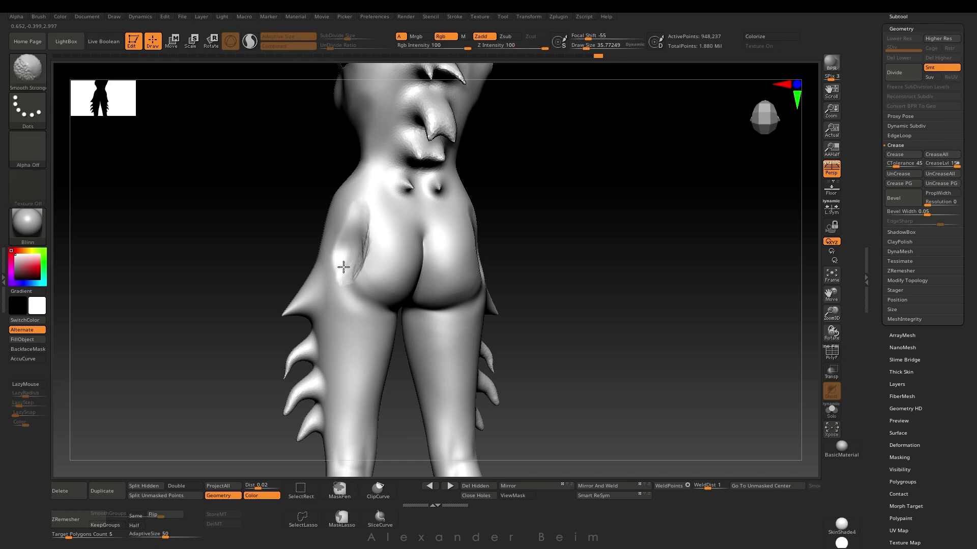
pyautogui.moveTo(580, 242)
pyautogui.mouseDown()
pyautogui.moveTo(526, 251)
pyautogui.moveTo(600, 237)
pyautogui.moveTo(565, 239)
pyautogui.mouseUp()
pyautogui.moveTo(387, 241); pyautogui.dragTo(389, 256)
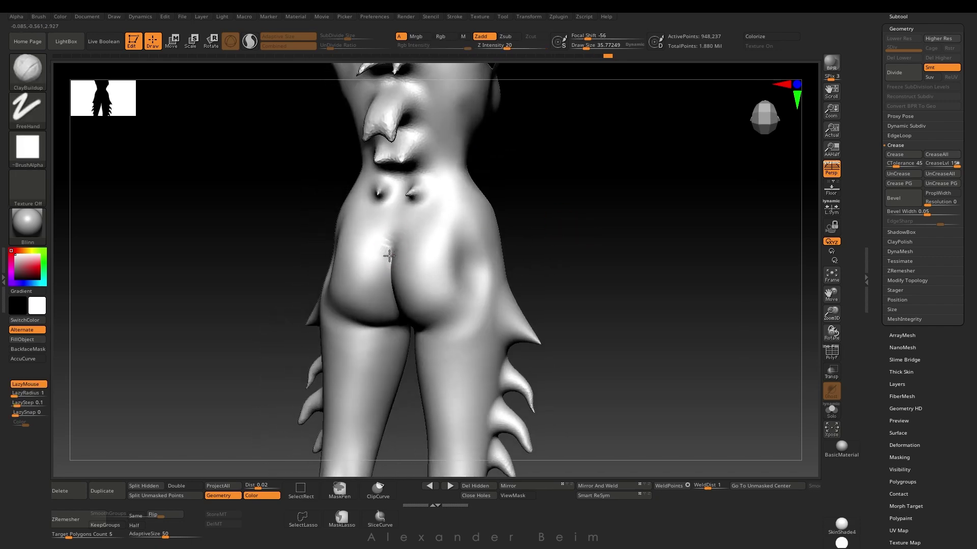
# Expand the DynaMesh settings and unhide the arms of the body mesh.
pyautogui.moveTo(580, 239); pyautogui.dragTo(600, 236)
pyautogui.keyDown('ctrl'); pyautogui.moveTo(600, 237); pyautogui.dragTo(600, 193, button='right'); pyautogui.keyUp('ctrl')
pyautogui.click(899, 251)
pyautogui.keyDown('ctrl'); pyautogui.keyDown('shift'); pyautogui.click(569, 236); pyautogui.keyUp('shift'); pyautogui.keyUp('ctrl')
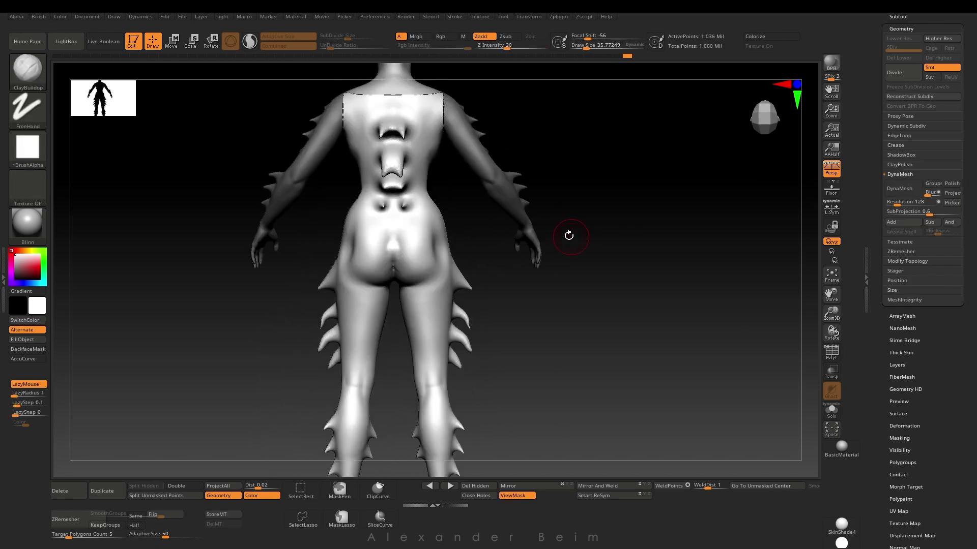
pyautogui.hotkey('ctrl', 'z')
pyautogui.keyDown('ctrl'); pyautogui.keyDown('shift'); pyautogui.click(596, 224); pyautogui.keyUp('shift'); pyautogui.keyUp('ctrl')
# Fill the cleft between the buttocks with ClayBuildup and smooth the buttocks into one continuous form.
pyautogui.moveTo(596, 224); pyautogui.dragTo(657, 168)
pyautogui.keyDown('ctrl'); pyautogui.moveTo(657, 168); pyautogui.dragTo(687, 194, button='right'); pyautogui.keyUp('ctrl')
pyautogui.keyDown('shift'); pyautogui.moveTo(687, 195); pyautogui.dragTo(656, 204); pyautogui.keyUp('shift')
pyautogui.moveTo(399, 237)
pyautogui.mouseDown()
pyautogui.moveTo(398, 298)
pyautogui.moveTo(399, 244)
pyautogui.mouseUp()
pyautogui.moveTo(600, 275)
pyautogui.mouseDown()
pyautogui.moveTo(541, 233)
pyautogui.moveTo(529, 242)
pyautogui.mouseUp()
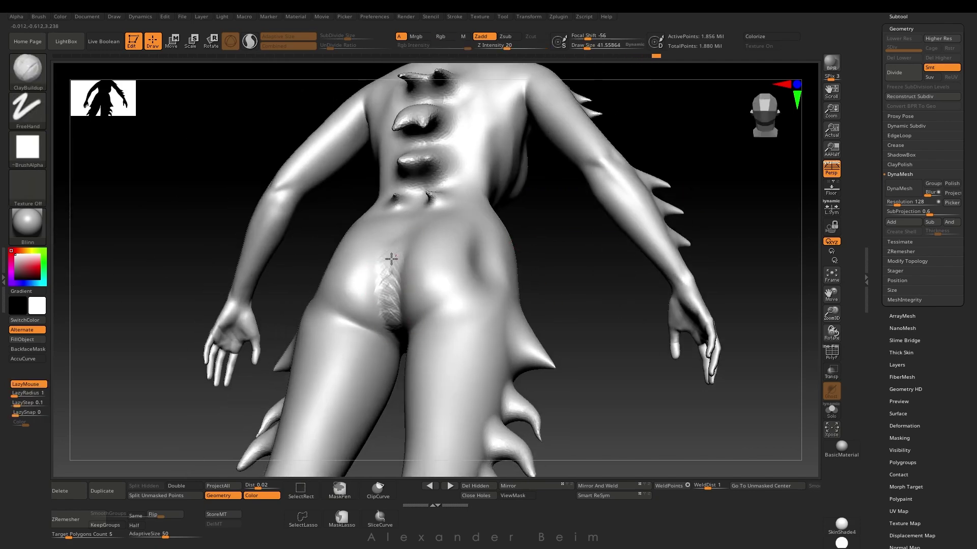
pyautogui.keyDown('shift'); pyautogui.moveTo(359, 299); pyautogui.dragTo(407, 227); pyautogui.keyUp('shift')
pyautogui.moveTo(559, 254); pyautogui.dragTo(517, 283)
pyautogui.keyDown('ctrl'); pyautogui.moveTo(517, 283); pyautogui.dragTo(565, 383, button='right'); pyautogui.keyUp('ctrl')
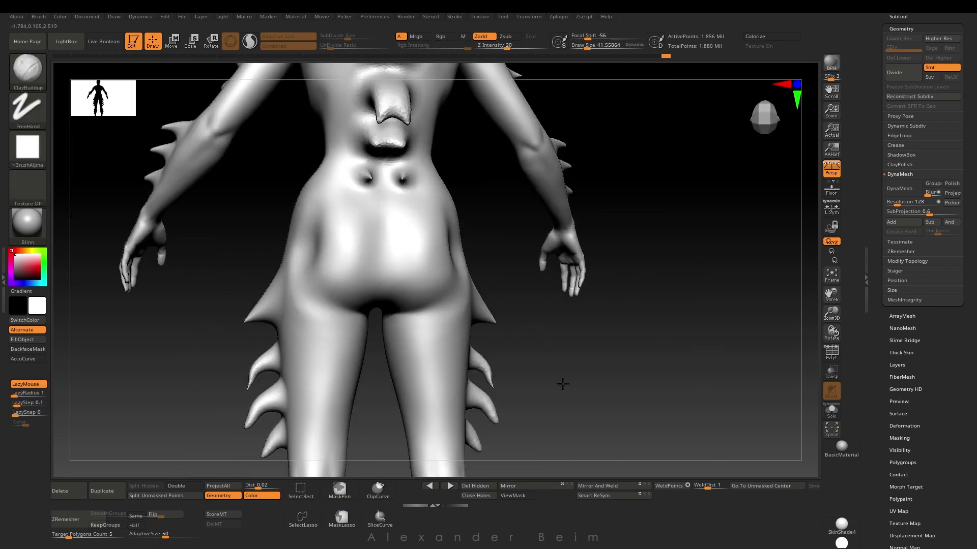
pyautogui.moveTo(564, 383)
pyautogui.keyDown('alt'); pyautogui.mouseDown()
pyautogui.moveTo(578, 311)
pyautogui.moveTo(414, 131)
pyautogui.mouseUp(); pyautogui.keyUp('alt')
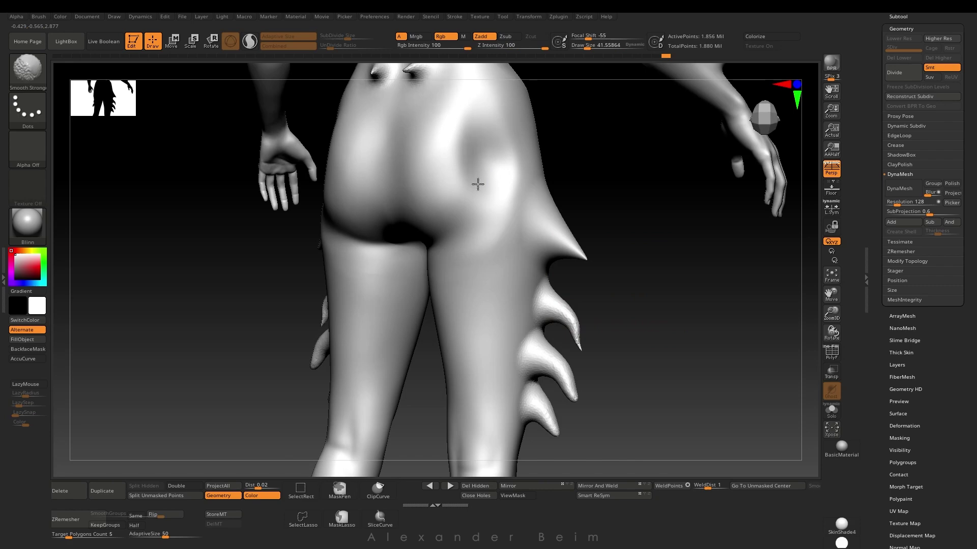
pyautogui.moveTo(585, 214); pyautogui.dragTo(624, 254)
pyautogui.keyDown('ctrl'); pyautogui.moveTo(623, 306); pyautogui.dragTo(625, 273, button='right'); pyautogui.keyUp('ctrl')
pyautogui.keyDown('alt'); pyautogui.moveTo(585, 239); pyautogui.dragTo(581, 298); pyautogui.keyUp('alt')
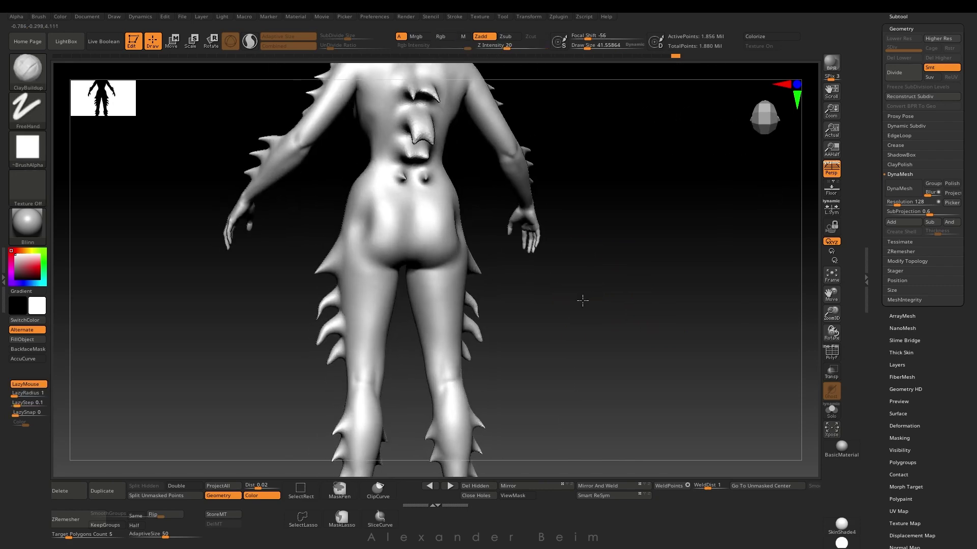
# Try a thin ClayBuildup strip from the outer buttock down the back of the thigh at a draw size of about 19.
pyautogui.keyDown('ctrl'); pyautogui.moveTo(582, 298); pyautogui.dragTo(599, 311, button='right'); pyautogui.keyUp('ctrl')
pyautogui.moveTo(599, 310); pyautogui.dragTo(621, 309)
pyautogui.click(30, 77)
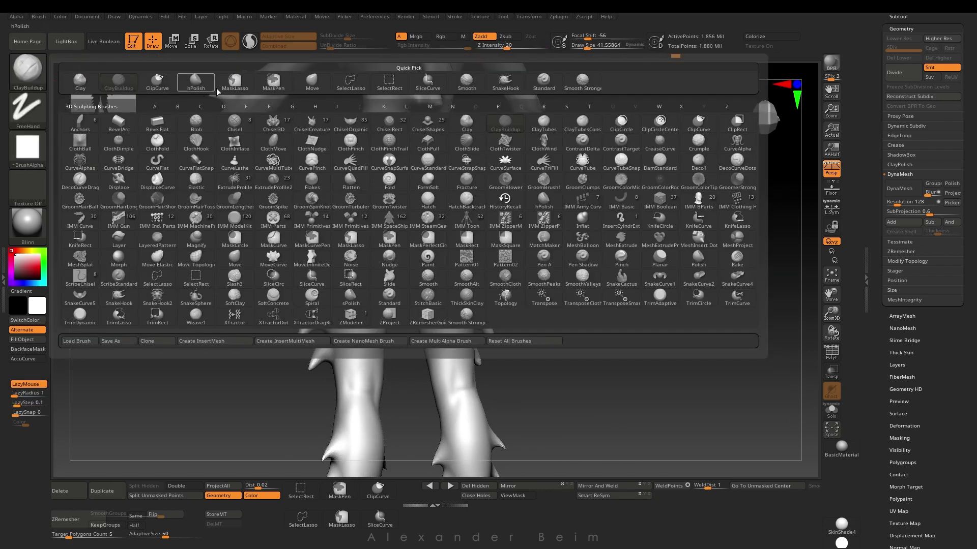
pyautogui.click(128, 87)
pyautogui.press('space')
pyautogui.click(357, 211)
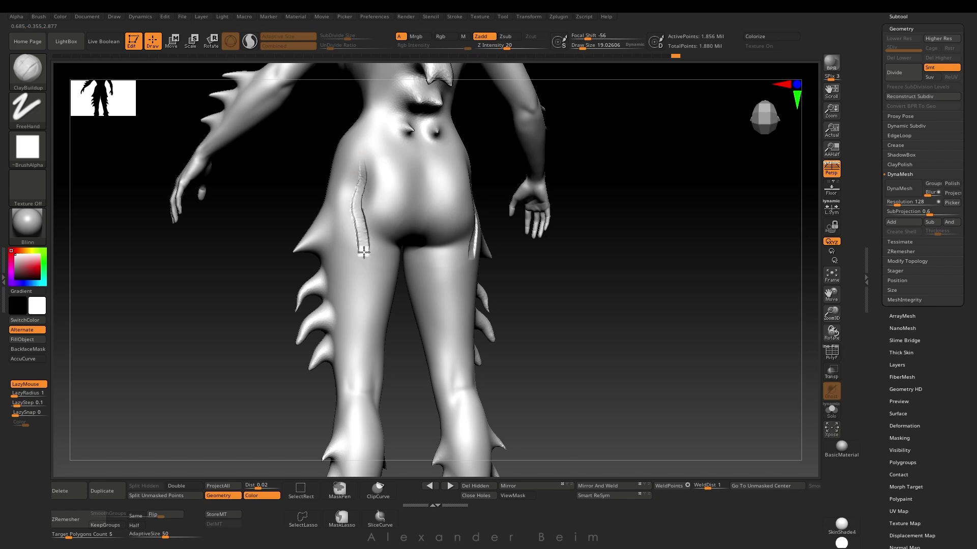
pyautogui.moveTo(363, 253); pyautogui.dragTo(362, 300)
pyautogui.moveTo(580, 307)
pyautogui.mouseDown()
pyautogui.moveTo(547, 310)
pyautogui.moveTo(589, 311)
pyautogui.mouseUp()
pyautogui.keyDown('ctrl'); pyautogui.moveTo(588, 311); pyautogui.dragTo(559, 309, button='right'); pyautogui.keyUp('ctrl')
pyautogui.hotkey('ctrl', 'z')
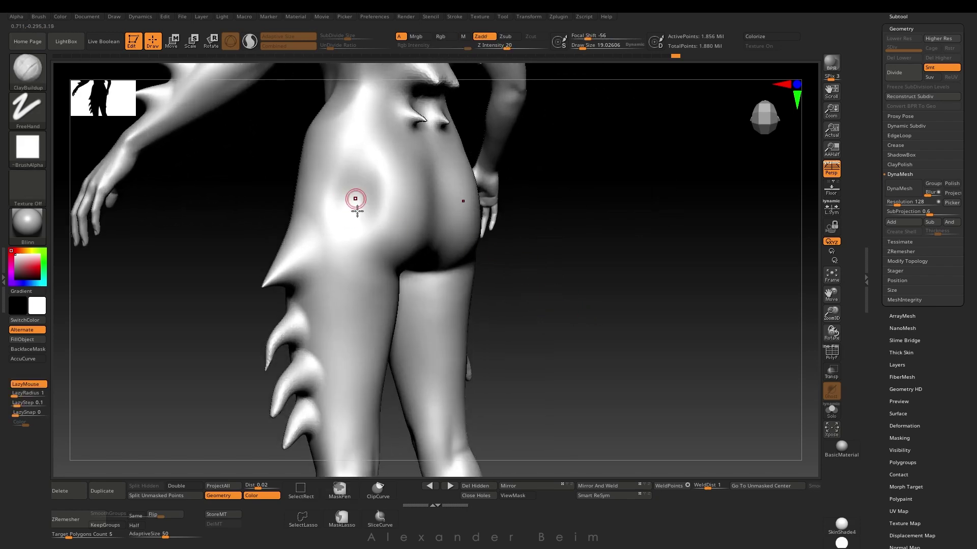
# Build a vertical ridge down the outer back of the thigh with ClayBuildup, raising the draw size to about 36, and smooth it.
pyautogui.moveTo(347, 327); pyautogui.dragTo(347, 348)
pyautogui.press('space')
pyautogui.click(354, 277)
pyautogui.moveTo(340, 207); pyautogui.dragTo(352, 273)
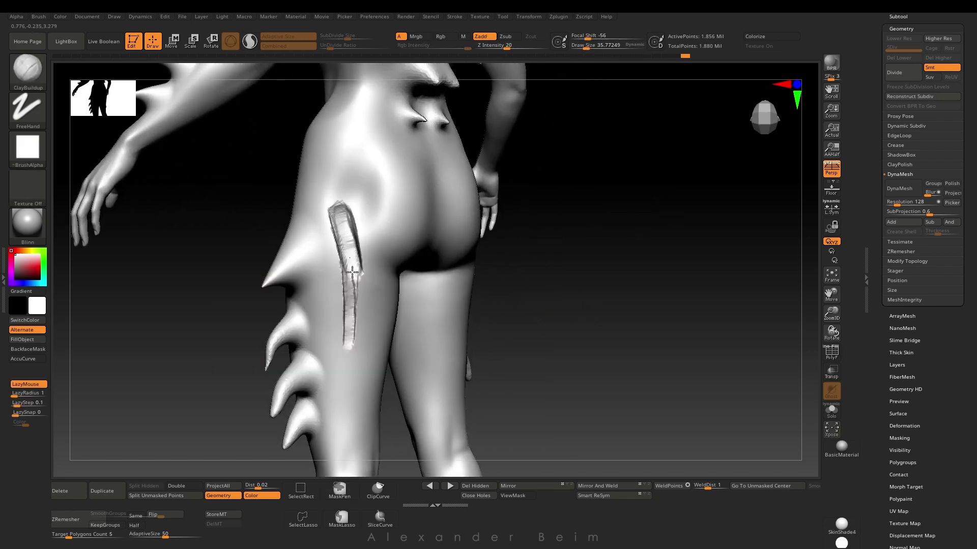
pyautogui.keyDown('shift'); pyautogui.moveTo(350, 333); pyautogui.dragTo(334, 219); pyautogui.keyUp('shift')
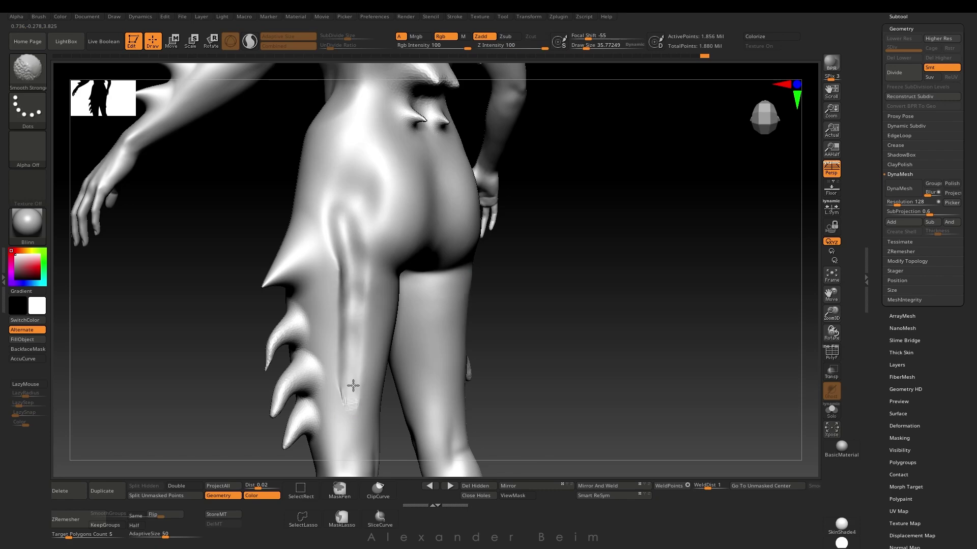
pyautogui.moveTo(531, 293); pyautogui.dragTo(350, 210)
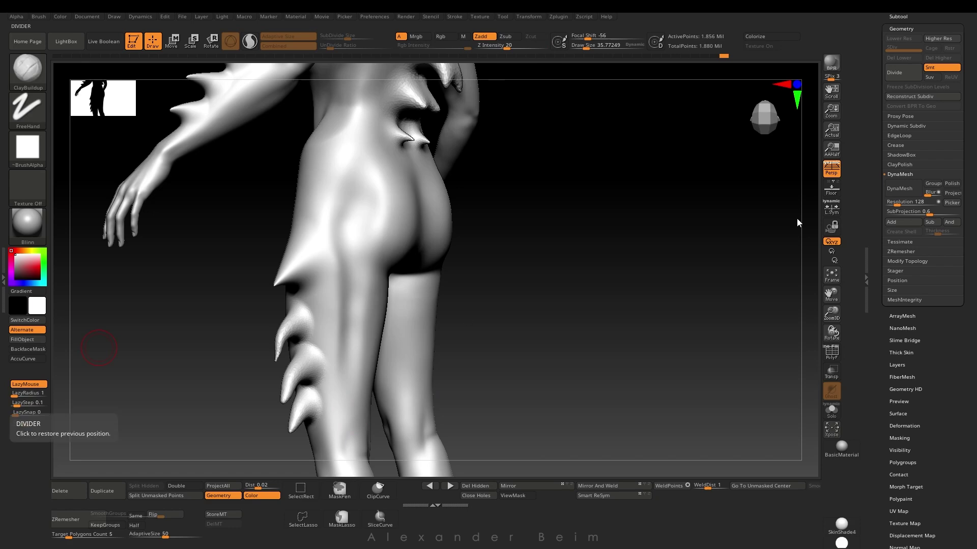
# Sculpt a U-shaped ridge around the back of each thigh with ClayBuildup and blend it with Smooth Stronger.
pyautogui.moveTo(796, 218)
pyautogui.mouseDown()
pyautogui.moveTo(579, 254)
pyautogui.moveTo(565, 285)
pyautogui.mouseUp()
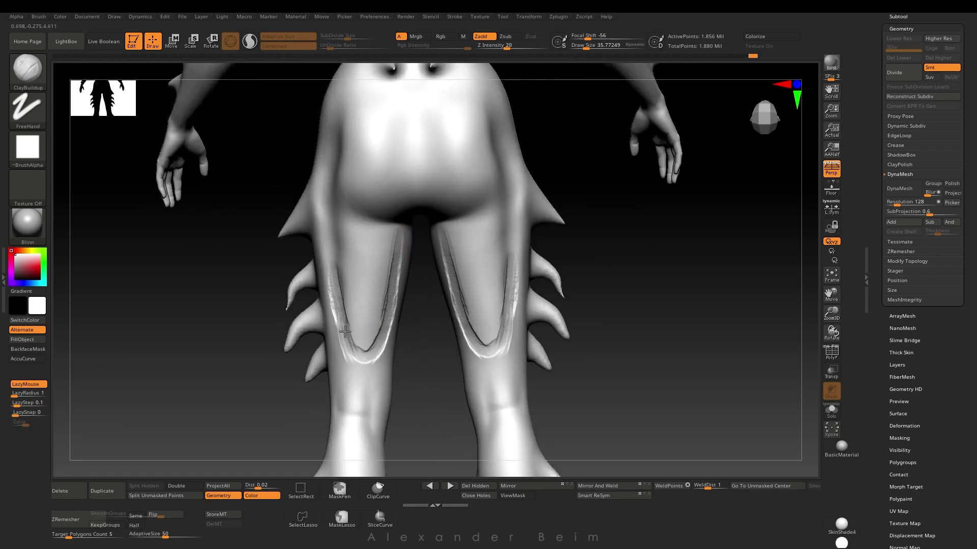
pyautogui.moveTo(345, 332); pyautogui.dragTo(414, 243, button='right')
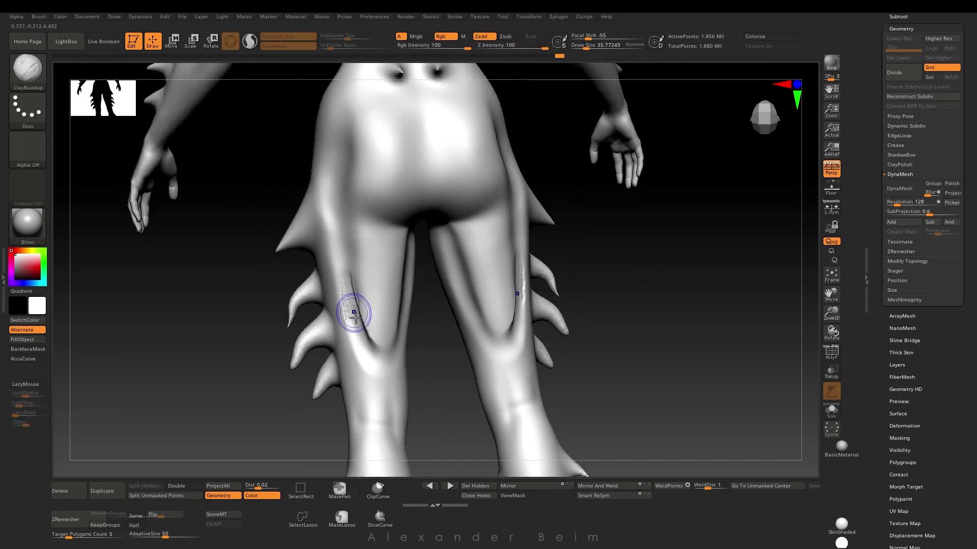
pyautogui.moveTo(621, 246)
pyautogui.keyDown('alt'); pyautogui.mouseDown()
pyautogui.moveTo(650, 303)
pyautogui.moveTo(623, 300)
pyautogui.mouseUp(); pyautogui.keyUp('alt')
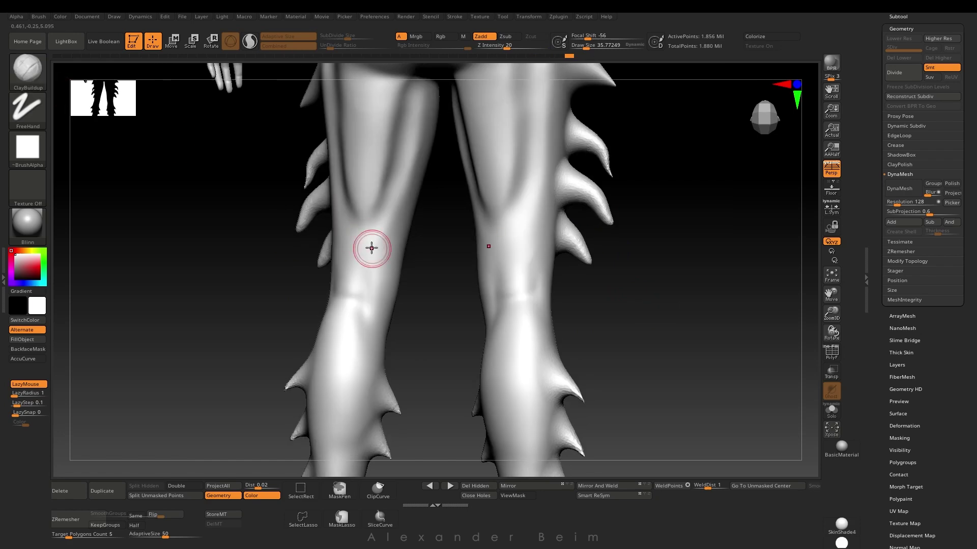
# Add slanted tendon ridges behind the knees with ClayBuildup at a draw size of about 30 and smooth them.
pyautogui.press('space')
pyautogui.moveTo(385, 197)
pyautogui.mouseDown()
pyautogui.moveTo(368, 316)
pyautogui.moveTo(378, 288)
pyautogui.mouseUp()
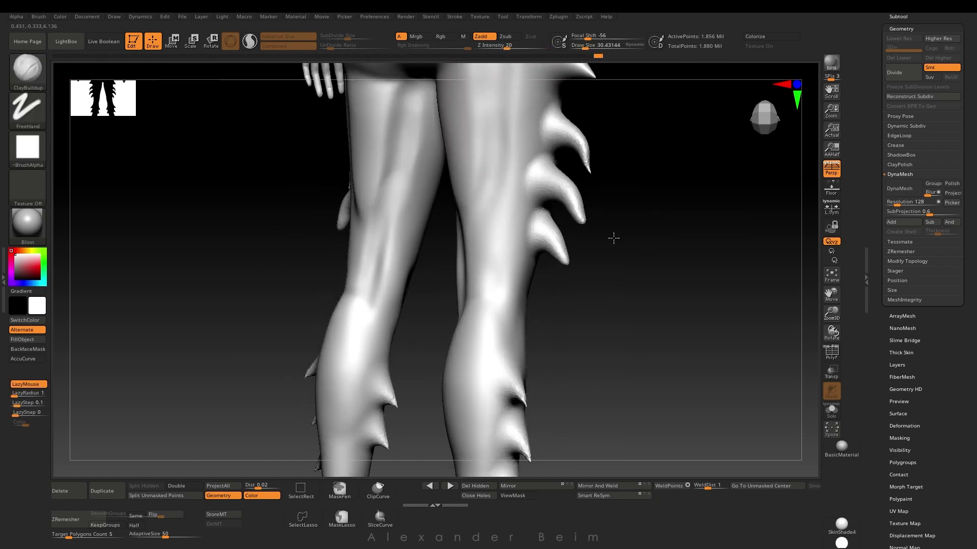
pyautogui.moveTo(613, 236); pyautogui.dragTo(377, 283, button='right')
pyautogui.moveTo(374, 278); pyautogui.dragTo(412, 199)
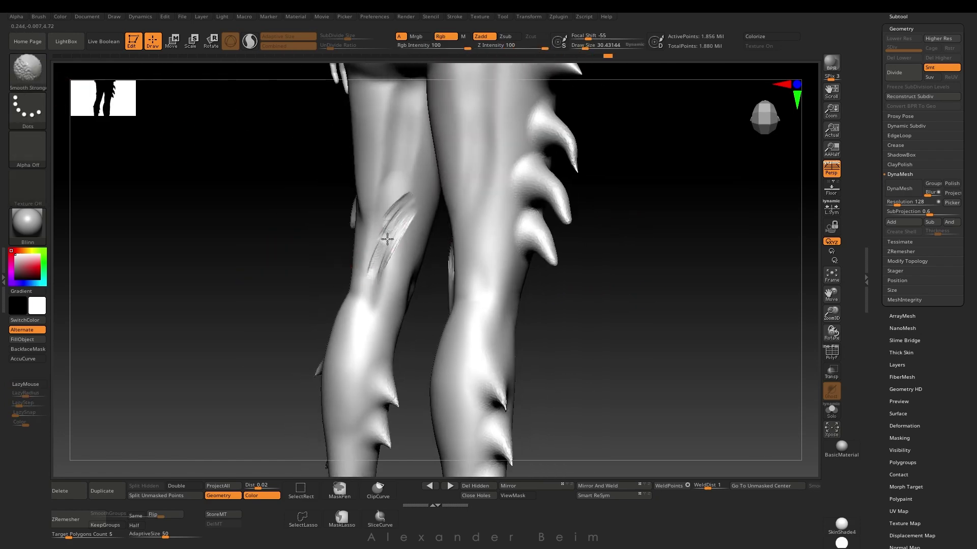
pyautogui.moveTo(607, 247)
pyautogui.keyDown('alt'); pyautogui.mouseDown()
pyautogui.moveTo(590, 237)
pyautogui.moveTo(628, 274)
pyautogui.moveTo(608, 285)
pyautogui.mouseUp(); pyautogui.keyUp('alt')
pyautogui.moveTo(462, 167)
pyautogui.mouseDown()
pyautogui.moveTo(457, 185)
pyautogui.moveTo(469, 151)
pyautogui.mouseUp()
pyautogui.moveTo(605, 245)
pyautogui.mouseDown()
pyautogui.moveTo(587, 266)
pyautogui.moveTo(616, 270)
pyautogui.mouseUp()
pyautogui.moveTo(453, 173)
pyautogui.keyDown('shift'); pyautogui.mouseDown()
pyautogui.moveTo(455, 140)
pyautogui.moveTo(450, 178)
pyautogui.mouseUp(); pyautogui.keyUp('shift')
# Refine the ridge along the upper outer thigh with the hPolish brush and smoothing.
pyautogui.moveTo(605, 244)
pyautogui.mouseDown()
pyautogui.moveTo(581, 247)
pyautogui.moveTo(631, 310)
pyautogui.moveTo(587, 290)
pyautogui.moveTo(539, 238)
pyautogui.mouseUp()
pyautogui.press('b')
pyautogui.press('h')
pyautogui.press('p')
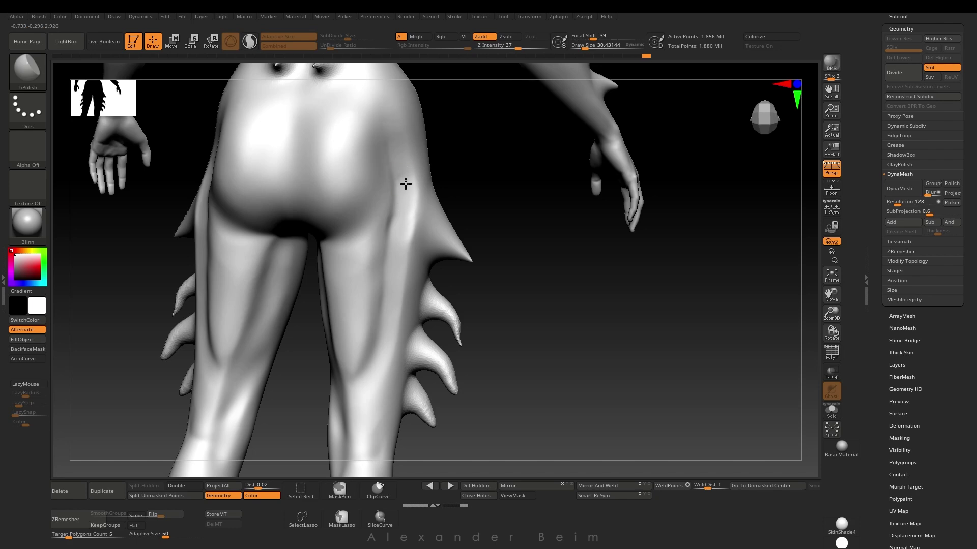
pyautogui.keyDown('shift'); pyautogui.moveTo(405, 184); pyautogui.dragTo(403, 223); pyautogui.keyUp('shift')
# Flatten the buttock surfaces with hPolish, using draw sizes of about 69 and 51.
pyautogui.moveTo(541, 281); pyautogui.dragTo(572, 292)
pyautogui.press('space')
pyautogui.moveTo(301, 215); pyautogui.dragTo(323, 260)
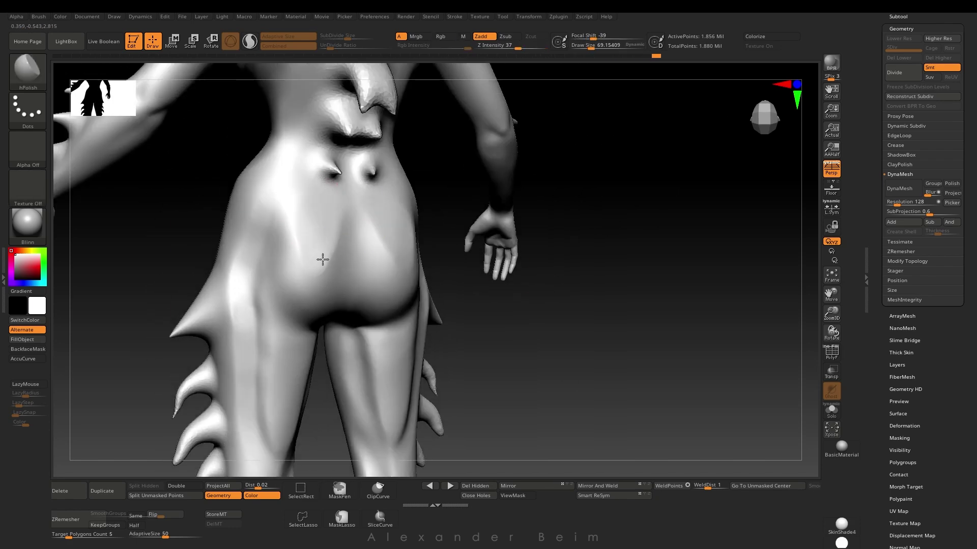
pyautogui.moveTo(312, 277); pyautogui.dragTo(507, 326, button='right')
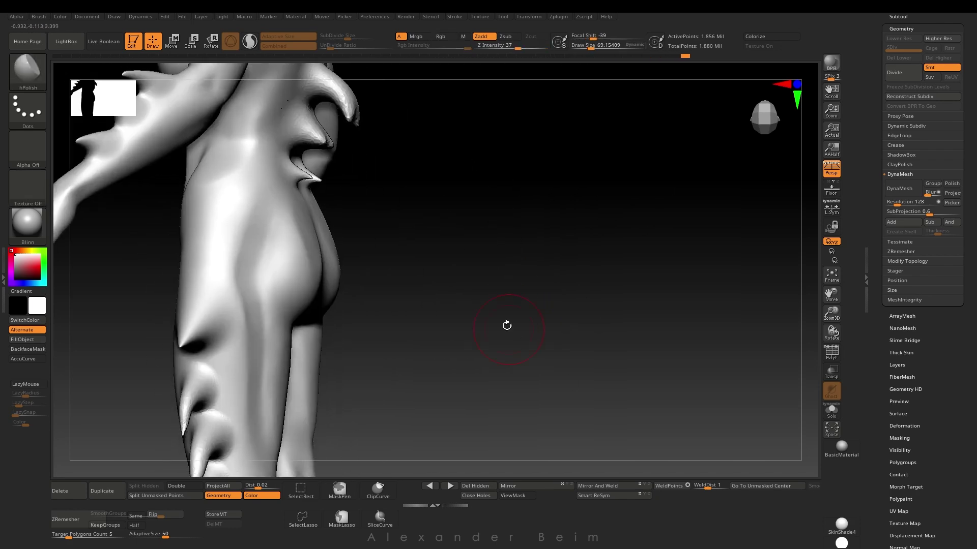
pyautogui.moveTo(279, 246); pyautogui.dragTo(308, 255, button='right')
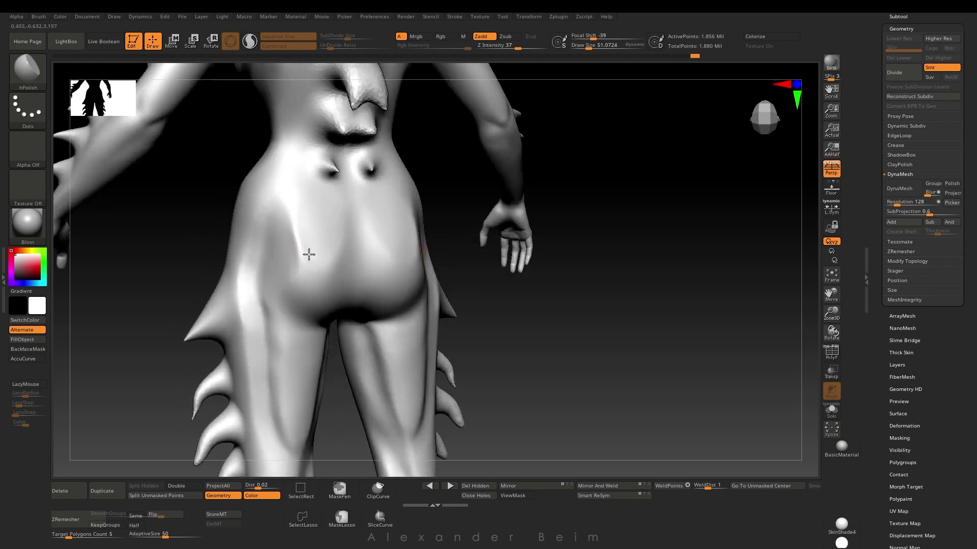
# Build up the kneecap area on the front of the legs with ClayBuildup.
pyautogui.moveTo(568, 377)
pyautogui.keyDown('ctrl'); pyautogui.mouseDown(button='right')
pyautogui.moveTo(569, 281)
pyautogui.moveTo(661, 325)
pyautogui.mouseUp(button='right'); pyautogui.keyUp('ctrl')
pyautogui.moveTo(573, 367)
pyautogui.keyDown('alt'); pyautogui.mouseDown(button='right')
pyautogui.moveTo(574, 245)
pyautogui.moveTo(539, 239)
pyautogui.mouseUp(button='right'); pyautogui.keyUp('alt')
pyautogui.moveTo(554, 204)
pyautogui.keyDown('ctrl'); pyautogui.mouseDown(button='right')
pyautogui.moveTo(566, 274)
pyautogui.moveTo(562, 92)
pyautogui.mouseUp(button='right'); pyautogui.keyUp('ctrl')
pyautogui.press('b')
pyautogui.press('c')
pyautogui.press('b')
pyautogui.moveTo(357, 244)
pyautogui.mouseDown()
pyautogui.moveTo(389, 239)
pyautogui.moveTo(367, 223)
pyautogui.mouseUp()
pyautogui.moveTo(498, 346)
pyautogui.keyDown('ctrl'); pyautogui.mouseDown(button='right')
pyautogui.moveTo(501, 283)
pyautogui.moveTo(501, 325)
pyautogui.mouseUp(button='right'); pyautogui.keyUp('ctrl')
# Flatten the front of the kneecaps with hPolish.
pyautogui.press('b')
pyautogui.press('h')
pyautogui.press('p')
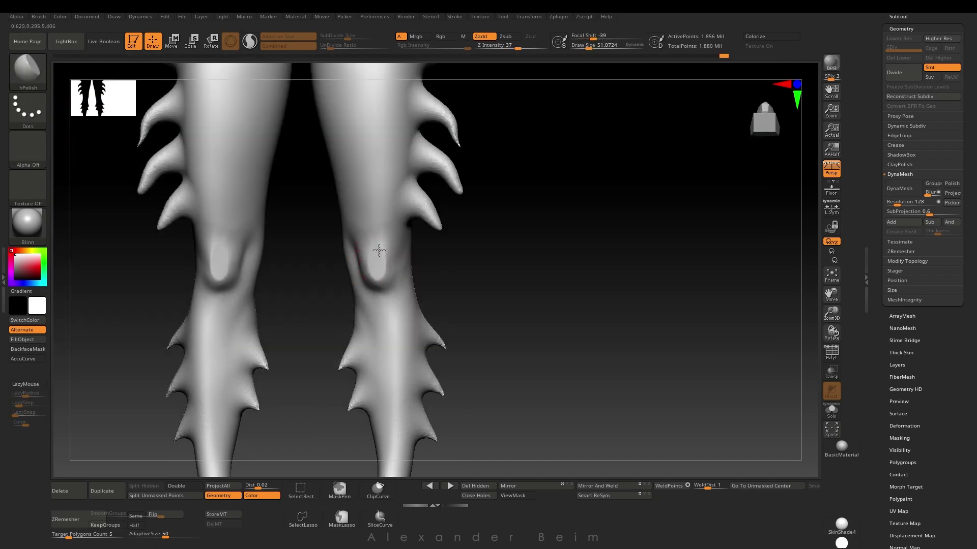
pyautogui.moveTo(384, 274); pyautogui.dragTo(380, 252, button='right')
pyautogui.moveTo(496, 250); pyautogui.dragTo(437, 237, button='right')
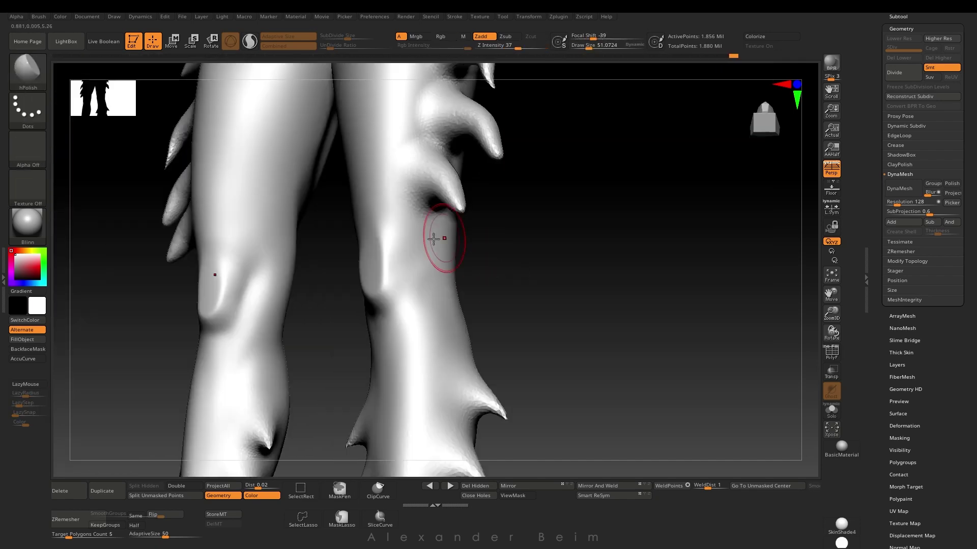
# Polish the bevelled rim below and beside the kneecaps with hPolish at a draw size of about 28.
pyautogui.press('space')
pyautogui.click(392, 273)
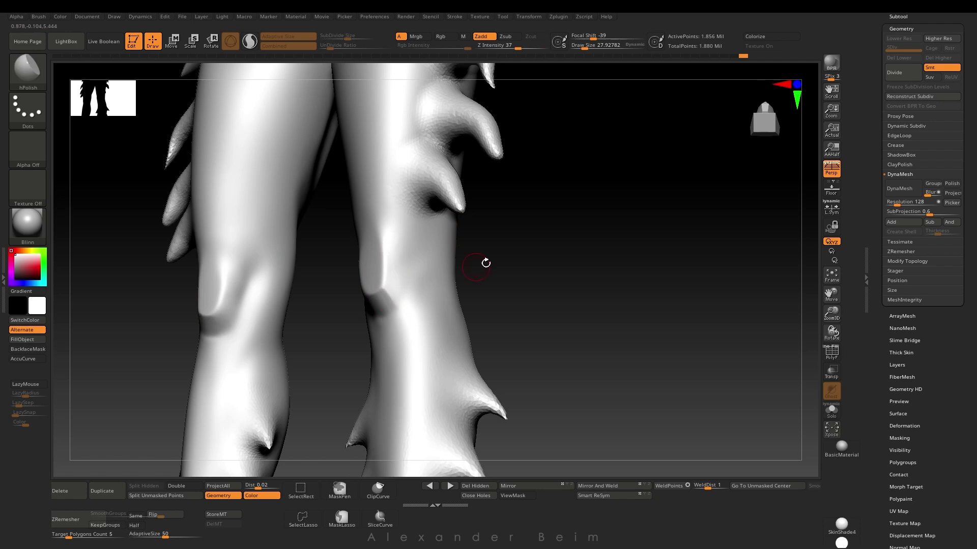
pyautogui.moveTo(485, 263); pyautogui.dragTo(372, 277, button='right')
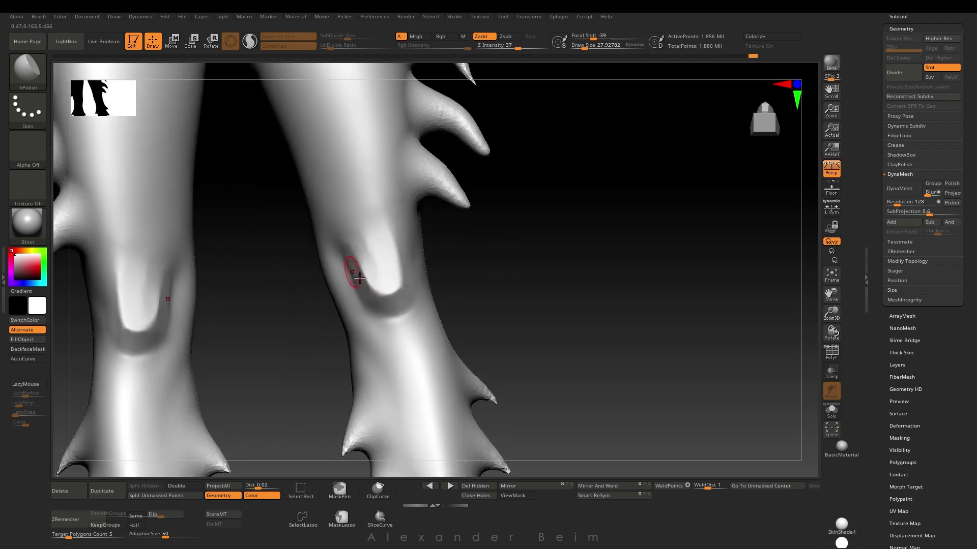
pyautogui.keyDown('shift'); pyautogui.moveTo(360, 279); pyautogui.dragTo(372, 297); pyautogui.keyUp('shift')
pyautogui.moveTo(483, 300); pyautogui.dragTo(508, 320, button='right')
pyautogui.moveTo(360, 279); pyautogui.dragTo(369, 298)
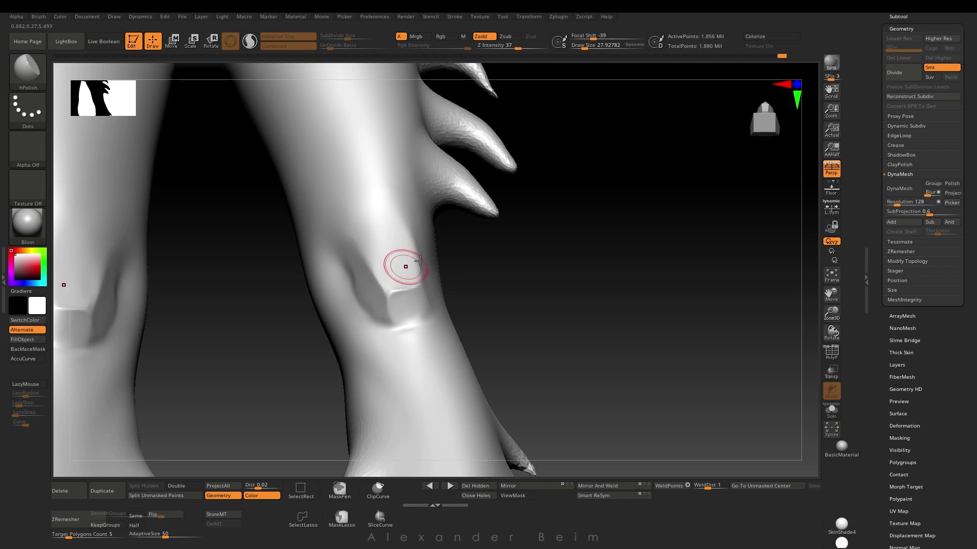
pyautogui.press('shift')
# Polish the breast surface with hPolish at a draw size of about 73.
pyautogui.moveTo(377, 299)
pyautogui.keyDown('ctrl'); pyautogui.mouseDown(button='right')
pyautogui.moveTo(468, 246)
pyautogui.moveTo(554, 264)
pyautogui.moveTo(484, 234)
pyautogui.moveTo(539, 170)
pyautogui.moveTo(572, 349)
pyautogui.moveTo(611, 438)
pyautogui.mouseUp(button='right'); pyautogui.keyUp('ctrl')
pyautogui.keyDown('alt'); pyautogui.moveTo(621, 159); pyautogui.dragTo(572, 275, button='right'); pyautogui.keyUp('alt')
pyautogui.moveTo(300, 294); pyautogui.dragTo(255, 371, button='right')
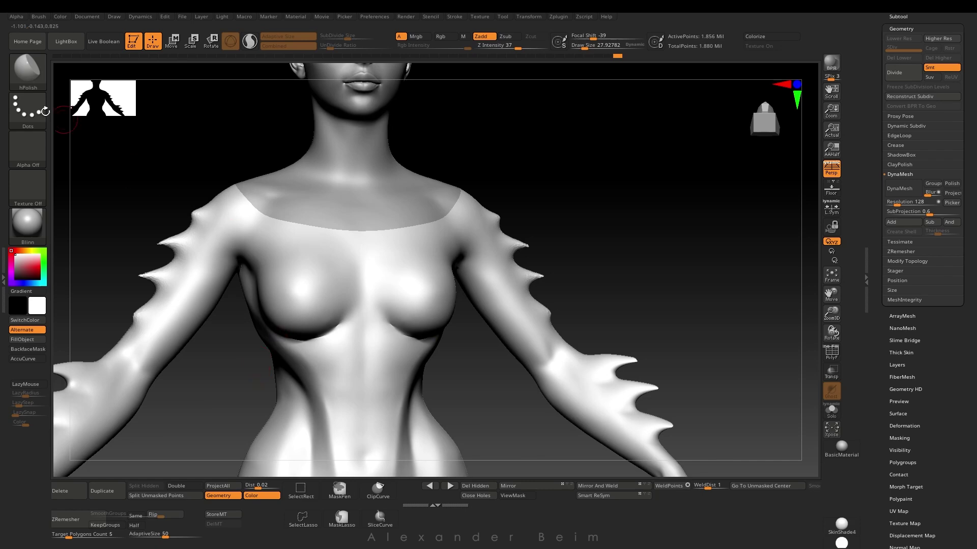
pyautogui.press('space')
pyautogui.moveTo(292, 311)
pyautogui.mouseDown()
pyautogui.moveTo(301, 311)
pyautogui.moveTo(294, 304)
pyautogui.mouseUp()
# Choose the Chisel brush for carving grooves into the front of the torso.
pyautogui.keyDown('ctrl'); pyautogui.moveTo(555, 300); pyautogui.dragTo(603, 254, button='right'); pyautogui.keyUp('ctrl')
pyautogui.moveTo(603, 254)
pyautogui.keyDown('alt'); pyautogui.mouseDown(button='right')
pyautogui.moveTo(592, 206)
pyautogui.moveTo(613, 200)
pyautogui.mouseUp(button='right'); pyautogui.keyUp('alt')
pyautogui.click(29, 71)
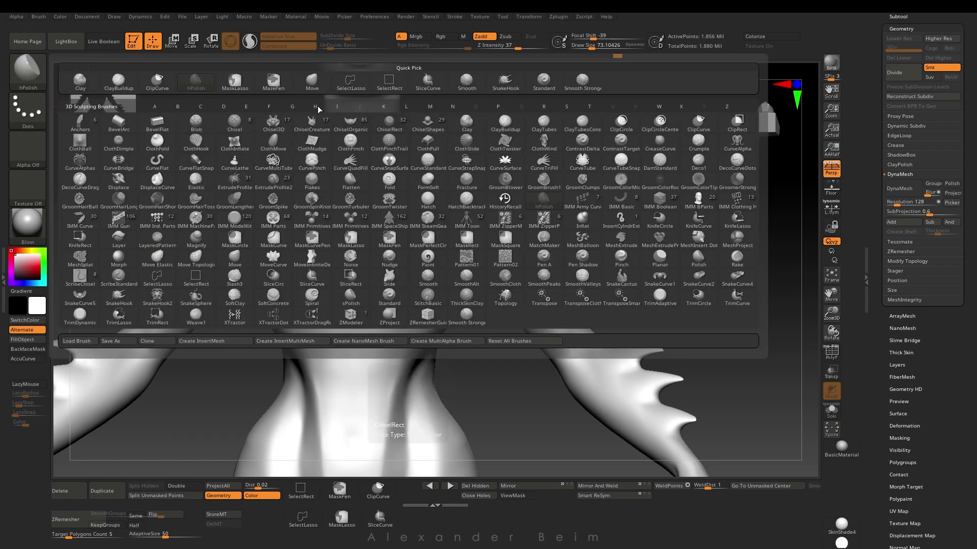
pyautogui.click(201, 107)
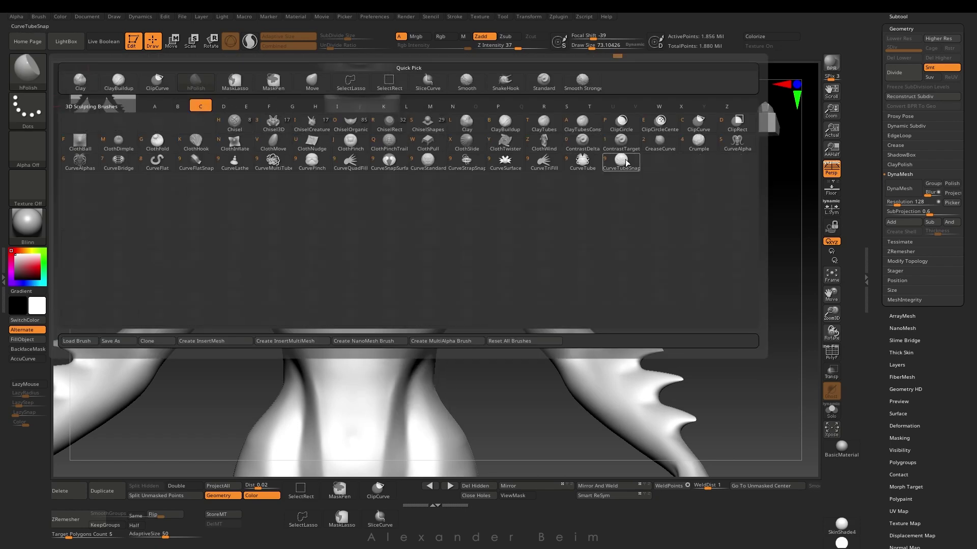
pyautogui.click(380, 149)
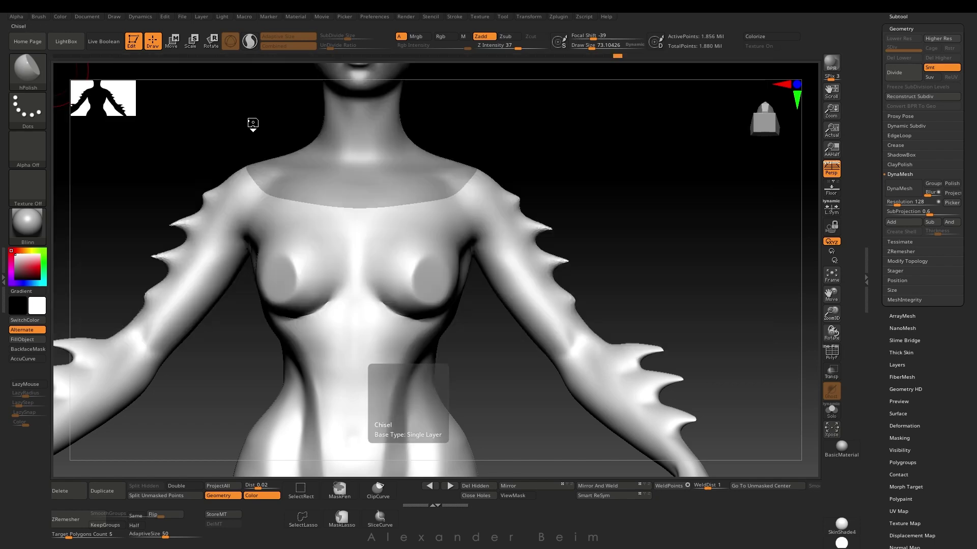
pyautogui.press('space')
pyautogui.keyDown('alt'); pyautogui.moveTo(631, 179); pyautogui.dragTo(632, 99); pyautogui.keyUp('alt')
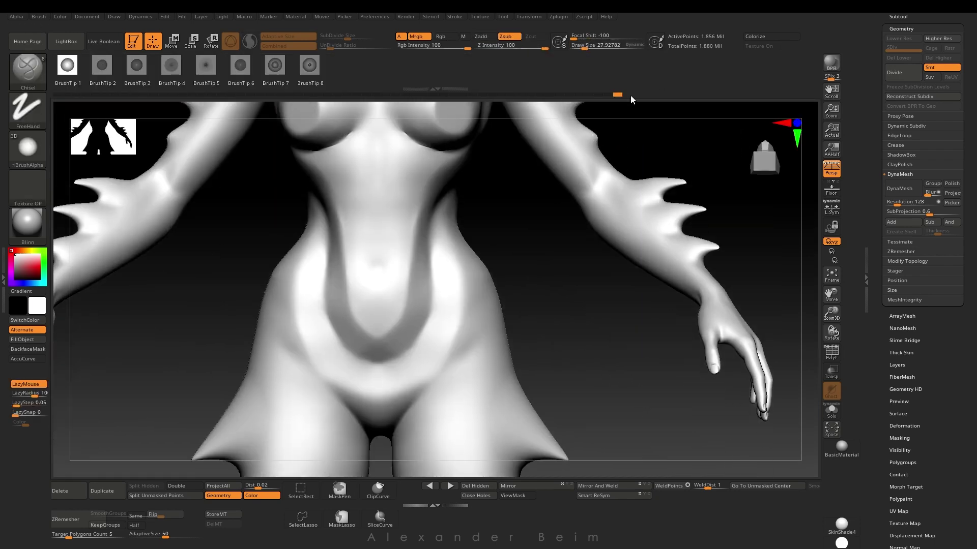
pyautogui.keyDown('alt'); pyautogui.moveTo(545, 235); pyautogui.dragTo(531, 308); pyautogui.keyUp('alt')
# Try to carve a straight Chisel groove down the middle of the torso's front.
pyautogui.moveTo(382, 201); pyautogui.dragTo(389, 445)
pyautogui.moveTo(642, 254)
pyautogui.mouseDown()
pyautogui.moveTo(593, 274)
pyautogui.moveTo(637, 260)
pyautogui.mouseUp()
pyautogui.hotkey('ctrl', 'z')
pyautogui.moveTo(390, 370); pyautogui.dragTo(404, 208)
# Set the Chisel brush's LazySnap to 100 and Z Intensity to 72, and adjust its LazyRadius.
pyautogui.moveTo(581, 209)
pyautogui.keyDown('alt'); pyautogui.mouseDown()
pyautogui.moveTo(609, 212)
pyautogui.moveTo(685, 166)
pyautogui.moveTo(439, 140)
pyautogui.mouseUp(); pyautogui.keyUp('alt')
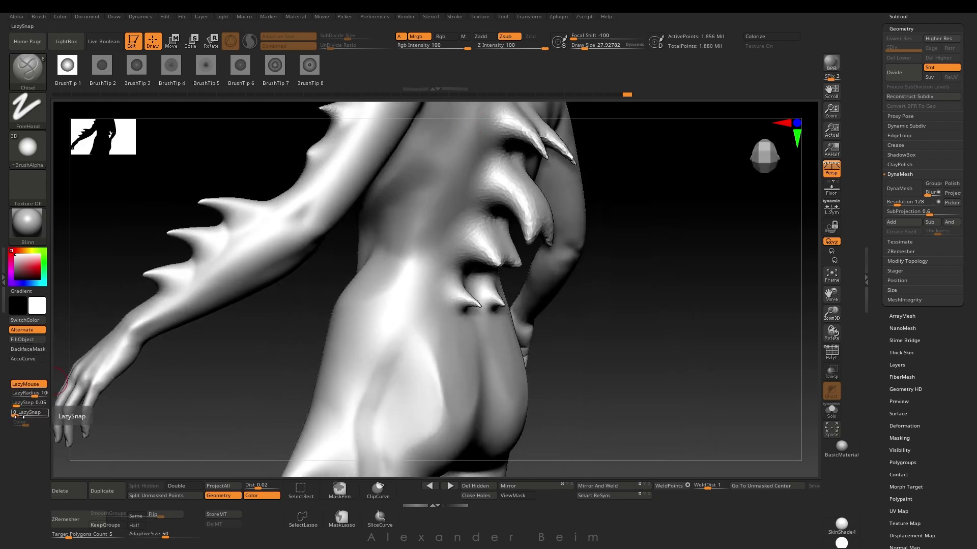
pyautogui.moveTo(600, 114)
pyautogui.keyDown('alt'); pyautogui.mouseDown()
pyautogui.moveTo(478, 142)
pyautogui.moveTo(402, 175)
pyautogui.moveTo(359, 220)
pyautogui.moveTo(341, 337)
pyautogui.mouseUp(); pyautogui.keyUp('alt')
pyautogui.press('space')
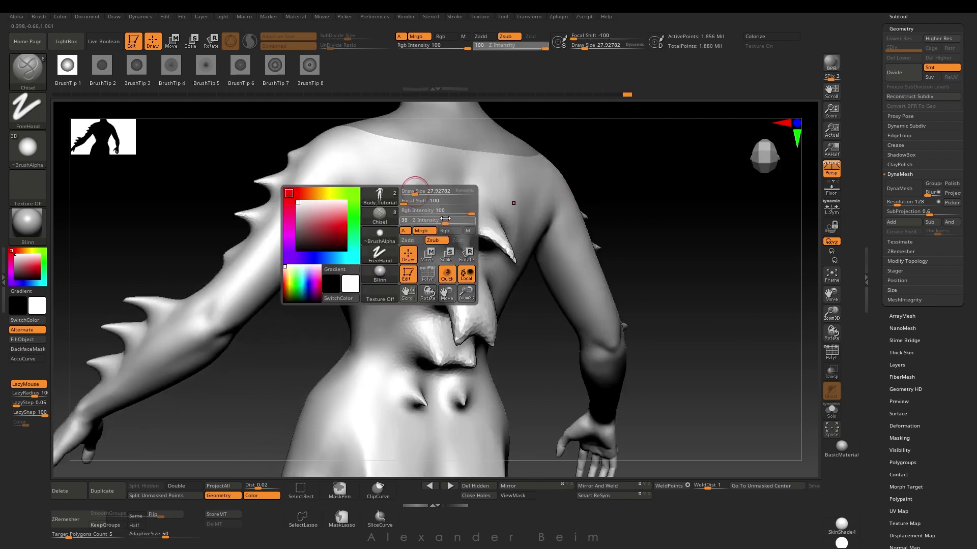
pyautogui.click(28, 393)
pyautogui.write('47')
pyautogui.press('space')
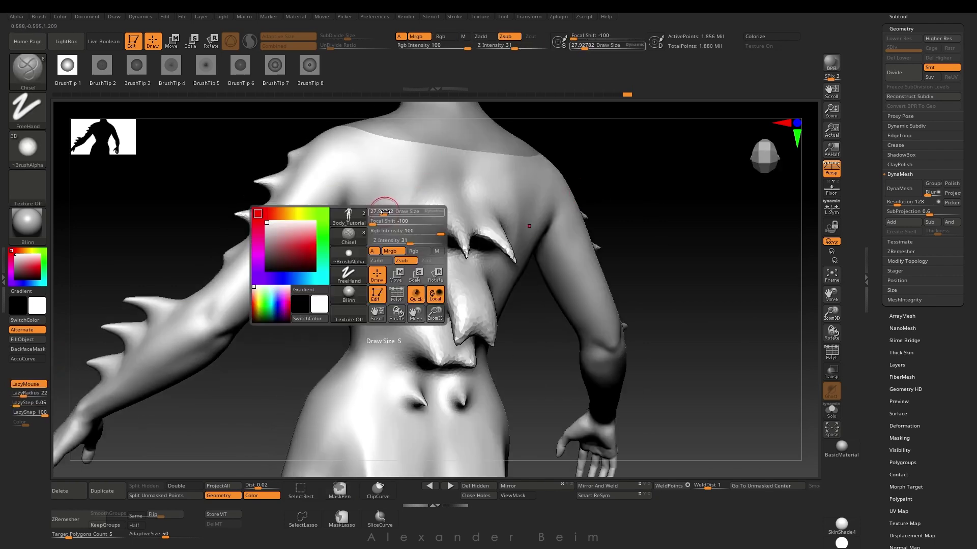
pyautogui.click(424, 226)
pyautogui.click(43, 392)
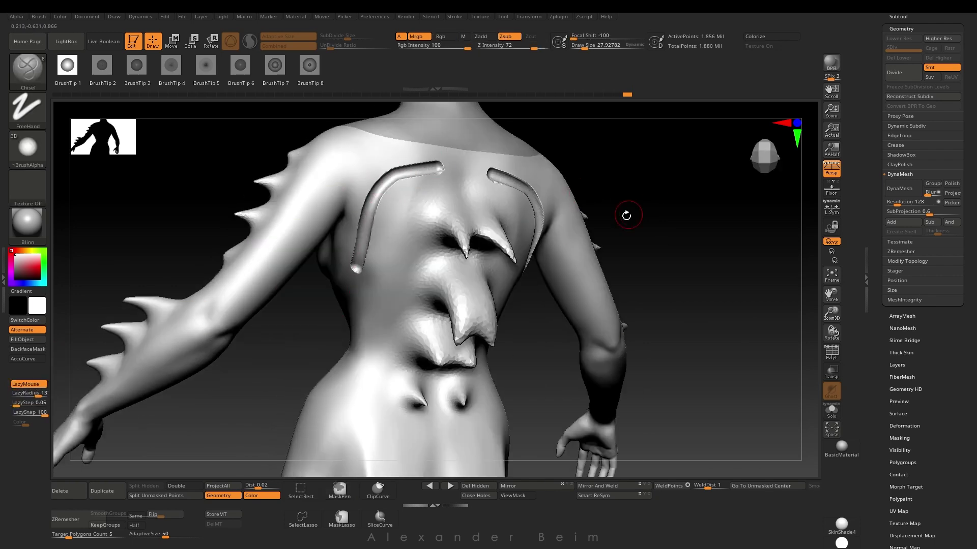
# Undo the last groove stroke on the back and store a morph target of the body.
pyautogui.moveTo(626, 215); pyautogui.dragTo(435, 230, button='right')
pyautogui.moveTo(592, 206)
pyautogui.mouseDown(button='right')
pyautogui.moveTo(543, 270)
pyautogui.moveTo(560, 234)
pyautogui.mouseUp(button='right')
pyautogui.hotkey('ctrl', 'z')
pyautogui.click(217, 514)
# Carve curved grooves around the shoulder blades and down the sides of the waist to the U-shaped pelvis outline.
pyautogui.moveTo(635, 212); pyautogui.dragTo(679, 256, button='right')
pyautogui.moveTo(508, 199); pyautogui.dragTo(446, 195)
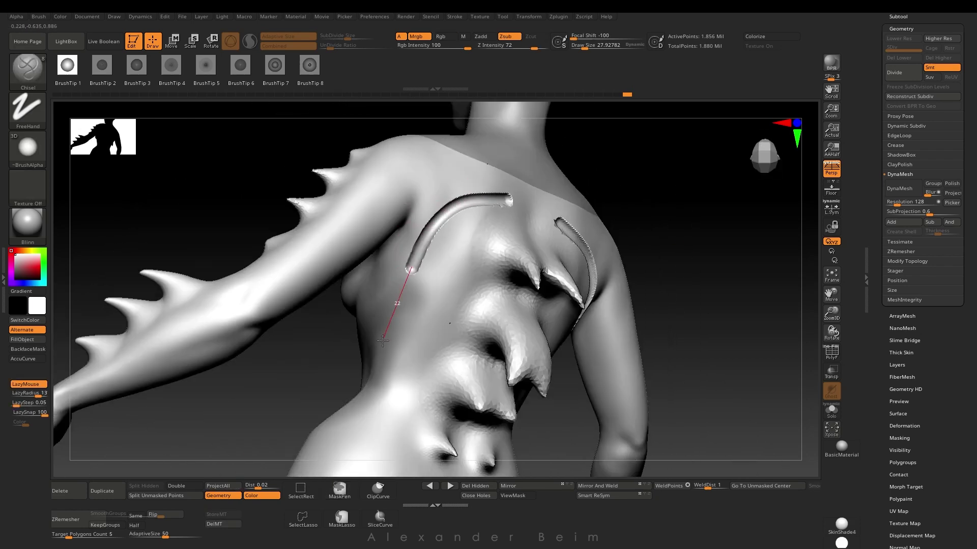
pyautogui.moveTo(382, 341); pyautogui.dragTo(354, 377)
pyautogui.moveTo(570, 254); pyautogui.dragTo(647, 243, button='right')
pyautogui.moveTo(461, 201); pyautogui.dragTo(417, 233)
pyautogui.moveTo(341, 320); pyautogui.dragTo(340, 337)
# Carve a vertical groove along the sternum and curved grooves above the breasts, and smooth where they meet.
pyautogui.moveTo(514, 305)
pyautogui.mouseDown()
pyautogui.moveTo(580, 297)
pyautogui.moveTo(519, 193)
pyautogui.mouseUp()
pyautogui.moveTo(226, 346); pyautogui.dragTo(223, 347)
pyautogui.moveTo(585, 346)
pyautogui.keyDown('alt'); pyautogui.mouseDown()
pyautogui.moveTo(594, 283)
pyautogui.moveTo(621, 214)
pyautogui.moveTo(604, 237)
pyautogui.moveTo(654, 211)
pyautogui.moveTo(631, 214)
pyautogui.moveTo(611, 265)
pyautogui.mouseUp(); pyautogui.keyUp('alt')
pyautogui.keyDown('shift'); pyautogui.moveTo(324, 306); pyautogui.dragTo(327, 289); pyautogui.keyUp('shift')
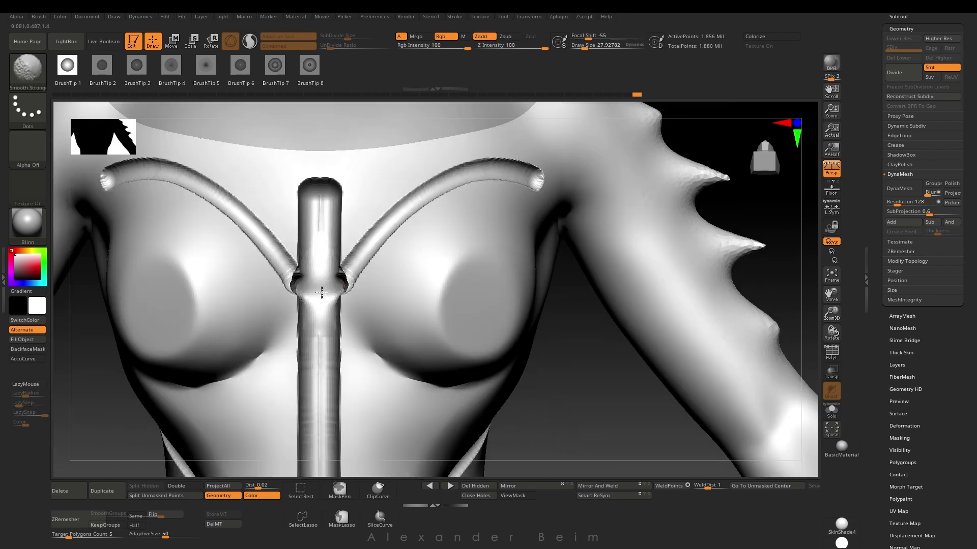
pyautogui.keyDown('shift'); pyautogui.moveTo(318, 338); pyautogui.dragTo(319, 369); pyautogui.keyUp('shift')
# Carve long curved grooves from the hips down the outer back of both thighs.
pyautogui.moveTo(549, 376)
pyautogui.keyDown('alt'); pyautogui.mouseDown()
pyautogui.moveTo(517, 303)
pyautogui.moveTo(608, 266)
pyautogui.moveTo(565, 224)
pyautogui.moveTo(630, 229)
pyautogui.mouseUp(); pyautogui.keyUp('alt')
pyautogui.moveTo(585, 239)
pyautogui.keyDown('alt'); pyautogui.mouseDown()
pyautogui.moveTo(565, 305)
pyautogui.moveTo(639, 273)
pyautogui.mouseUp(); pyautogui.keyUp('alt')
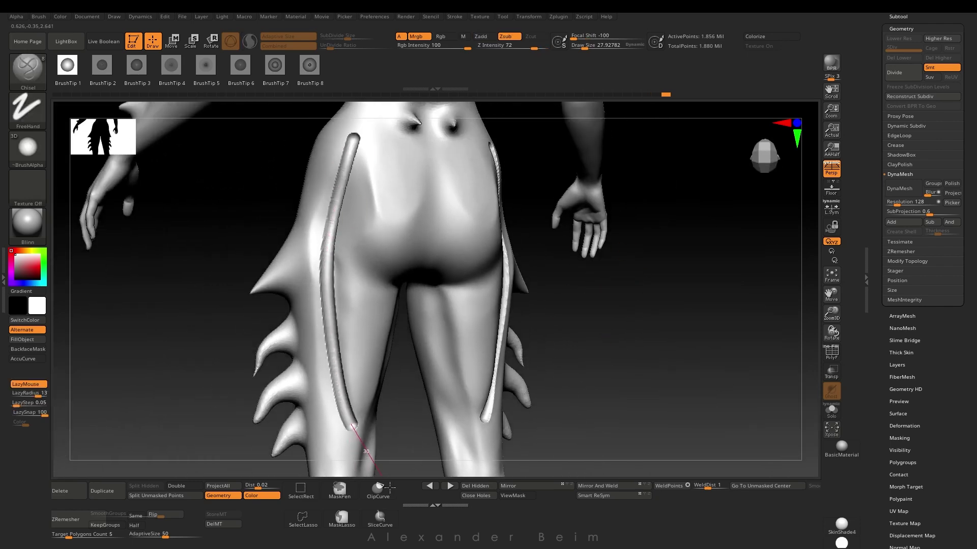
pyautogui.moveTo(390, 487); pyautogui.dragTo(394, 494)
# Carve grooves down the back of the inner thighs and short horizontal grooves behind the knees.
pyautogui.moveTo(575, 366)
pyautogui.keyDown('alt'); pyautogui.mouseDown()
pyautogui.moveTo(549, 299)
pyautogui.moveTo(585, 325)
pyautogui.mouseUp(); pyautogui.keyUp('alt')
pyautogui.moveTo(636, 280)
pyautogui.mouseDown()
pyautogui.moveTo(572, 269)
pyautogui.moveTo(593, 290)
pyautogui.mouseUp()
pyautogui.keyDown('alt'); pyautogui.moveTo(593, 290); pyautogui.dragTo(560, 269); pyautogui.keyUp('alt')
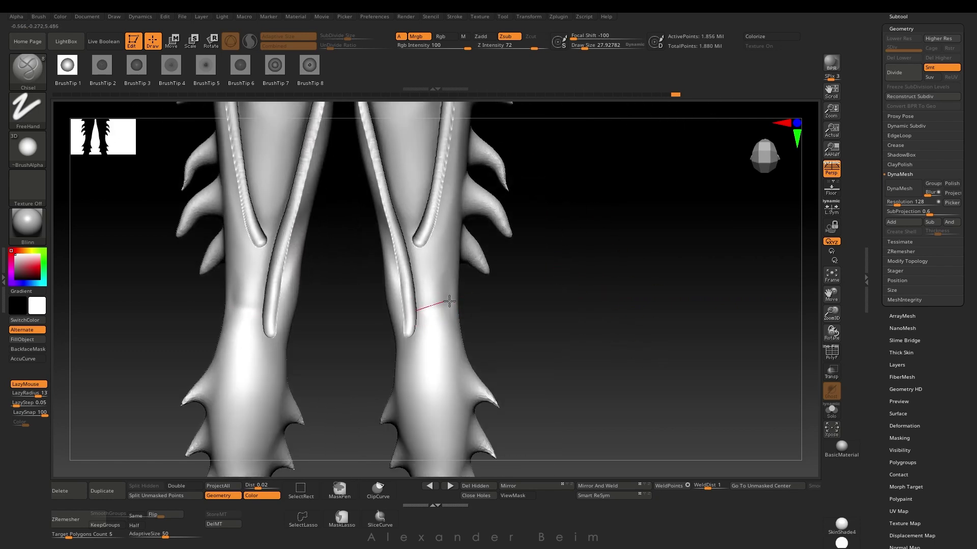
pyautogui.keyDown('alt'); pyautogui.moveTo(552, 310); pyautogui.dragTo(555, 250); pyautogui.keyUp('alt')
pyautogui.keyDown('alt'); pyautogui.moveTo(555, 250); pyautogui.dragTo(560, 281); pyautogui.keyUp('alt')
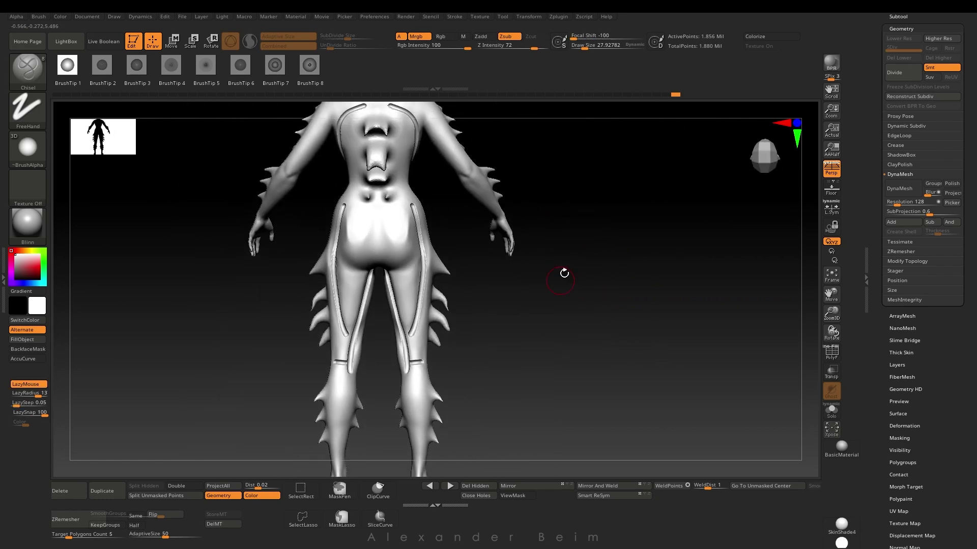
# Carve curved grooves from the front of the hips down the inner thighs towards the knees with LazyRadius 38.
pyautogui.moveTo(552, 351); pyautogui.dragTo(595, 349)
pyautogui.keyDown('alt'); pyautogui.moveTo(595, 349); pyautogui.dragTo(615, 272); pyautogui.keyUp('alt')
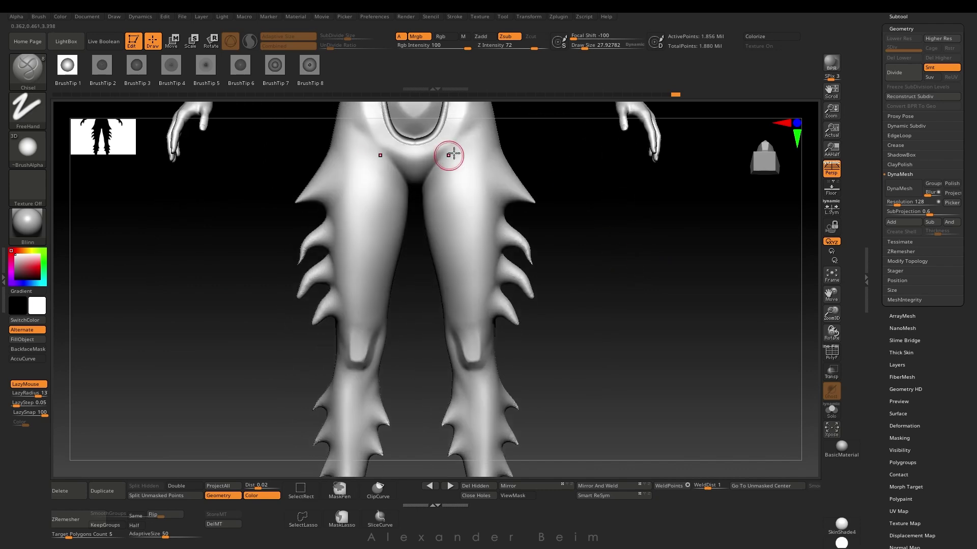
pyautogui.keyDown('alt'); pyautogui.moveTo(481, 122); pyautogui.dragTo(464, 191); pyautogui.keyUp('alt')
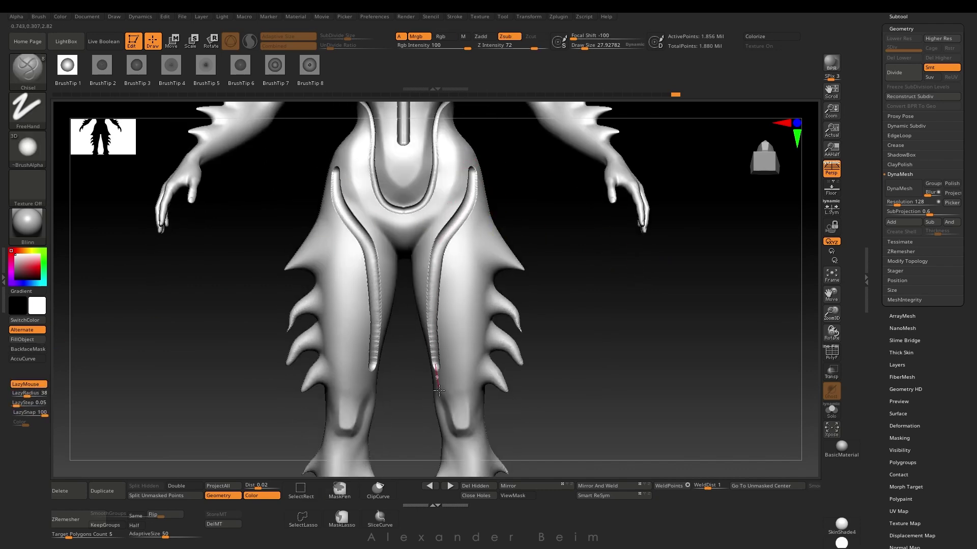
pyautogui.moveTo(439, 390); pyautogui.dragTo(440, 394)
pyautogui.moveTo(562, 379)
pyautogui.keyDown('alt'); pyautogui.mouseDown()
pyautogui.moveTo(566, 353)
pyautogui.moveTo(593, 338)
pyautogui.moveTo(560, 307)
pyautogui.moveTo(573, 319)
pyautogui.mouseUp(); pyautogui.keyUp('alt')
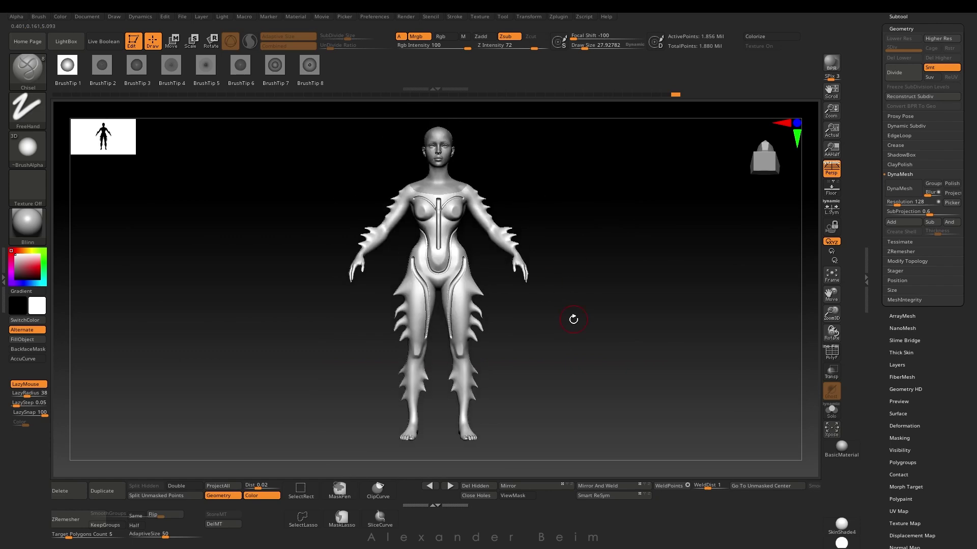
# Carve a long winding groove from the upper arm along the forearm to the wrist on both arms.
pyautogui.moveTo(580, 208)
pyautogui.mouseDown()
pyautogui.moveTo(556, 205)
pyautogui.moveTo(548, 278)
pyautogui.mouseUp()
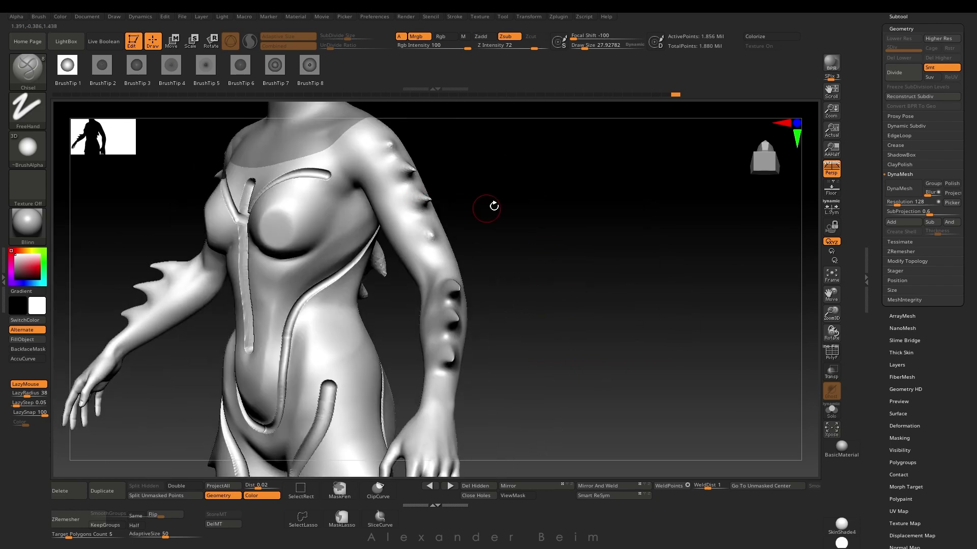
pyautogui.moveTo(493, 205); pyautogui.dragTo(505, 204)
pyautogui.moveTo(434, 182); pyautogui.dragTo(422, 224)
pyautogui.moveTo(519, 240); pyautogui.dragTo(544, 241)
pyautogui.moveTo(462, 260); pyautogui.dragTo(466, 283)
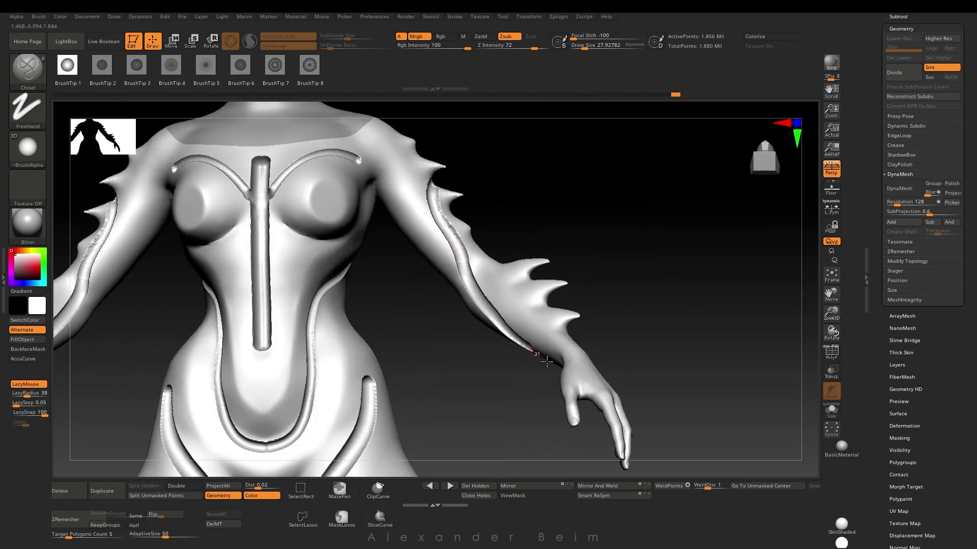
pyautogui.moveTo(547, 362); pyautogui.dragTo(564, 368)
pyautogui.moveTo(585, 308)
pyautogui.mouseDown()
pyautogui.moveTo(609, 307)
pyautogui.moveTo(628, 229)
pyautogui.moveTo(641, 234)
pyautogui.moveTo(620, 264)
pyautogui.mouseUp()
# Smooth the forearm groove's end and the rough edges of the grooves on the arms and torso.
pyautogui.keyDown('alt'); pyautogui.moveTo(621, 264); pyautogui.dragTo(587, 330); pyautogui.keyUp('alt')
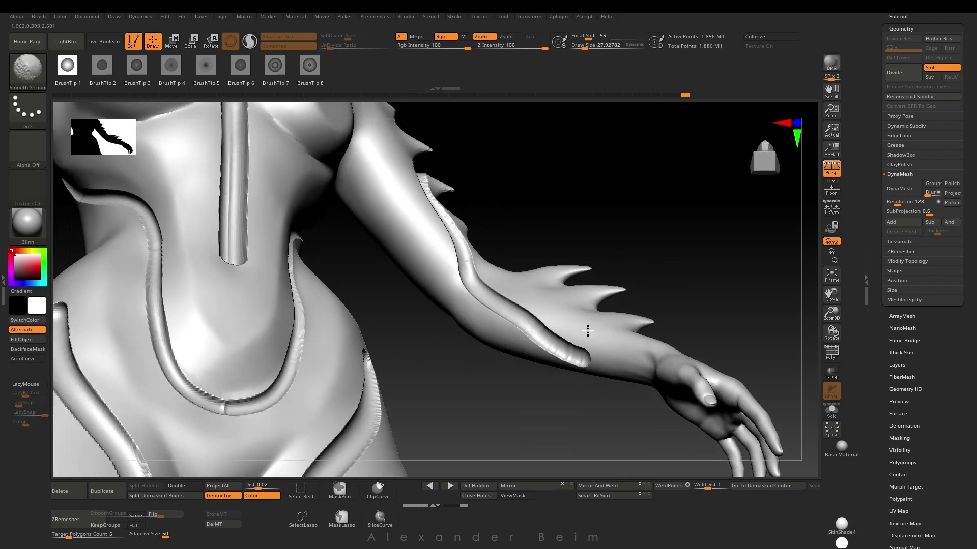
pyautogui.keyDown('shift'); pyautogui.moveTo(537, 348); pyautogui.dragTo(514, 328); pyautogui.keyUp('shift')
pyautogui.keyDown('alt'); pyautogui.moveTo(636, 305); pyautogui.dragTo(661, 311); pyautogui.keyUp('alt')
pyautogui.moveTo(389, 295)
pyautogui.keyDown('shift'); pyautogui.mouseDown()
pyautogui.moveTo(399, 283)
pyautogui.moveTo(392, 290)
pyautogui.mouseUp(); pyautogui.keyUp('shift')
pyautogui.keyDown('alt'); pyautogui.moveTo(519, 331); pyautogui.dragTo(585, 275); pyautogui.keyUp('alt')
pyautogui.keyDown('alt'); pyautogui.moveTo(585, 274); pyautogui.dragTo(674, 313); pyautogui.keyUp('alt')
pyautogui.keyDown('shift'); pyautogui.moveTo(351, 280); pyautogui.dragTo(359, 301); pyautogui.keyUp('shift')
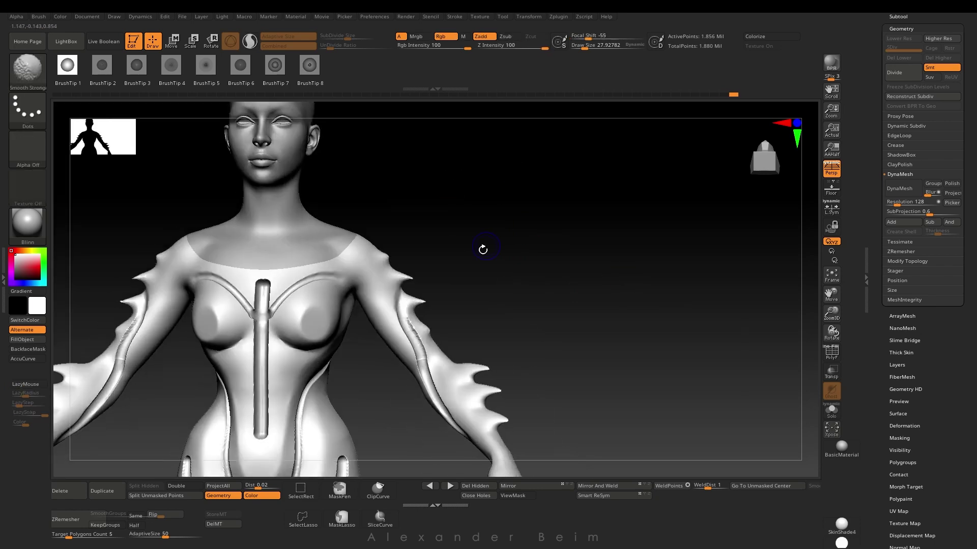
# Duplicate the sculpted Body_Tutorial subtool.
pyautogui.moveTo(502, 257)
pyautogui.mouseDown()
pyautogui.moveTo(564, 220)
pyautogui.moveTo(344, 294)
pyautogui.moveTo(531, 365)
pyautogui.mouseUp()
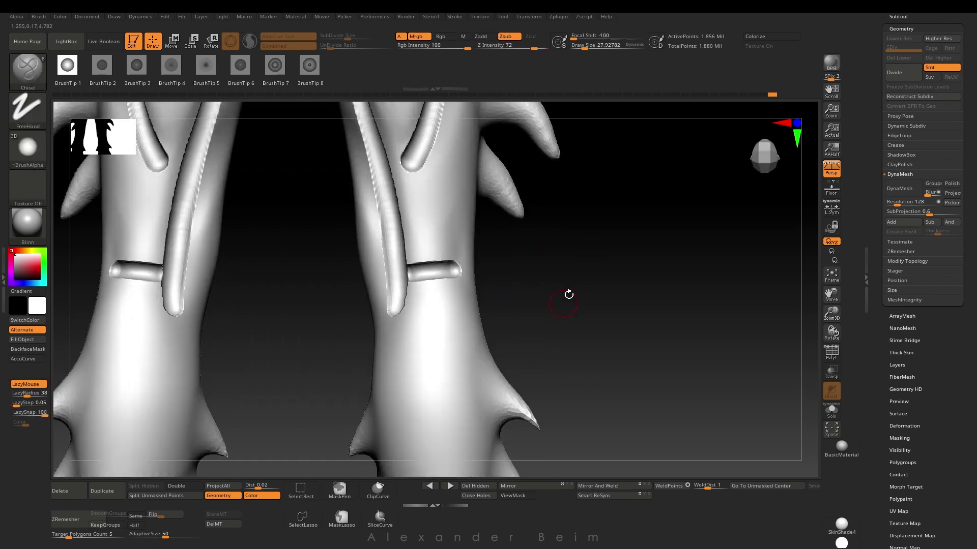
pyautogui.keyDown('alt'); pyautogui.moveTo(568, 294); pyautogui.dragTo(559, 261); pyautogui.keyUp('alt')
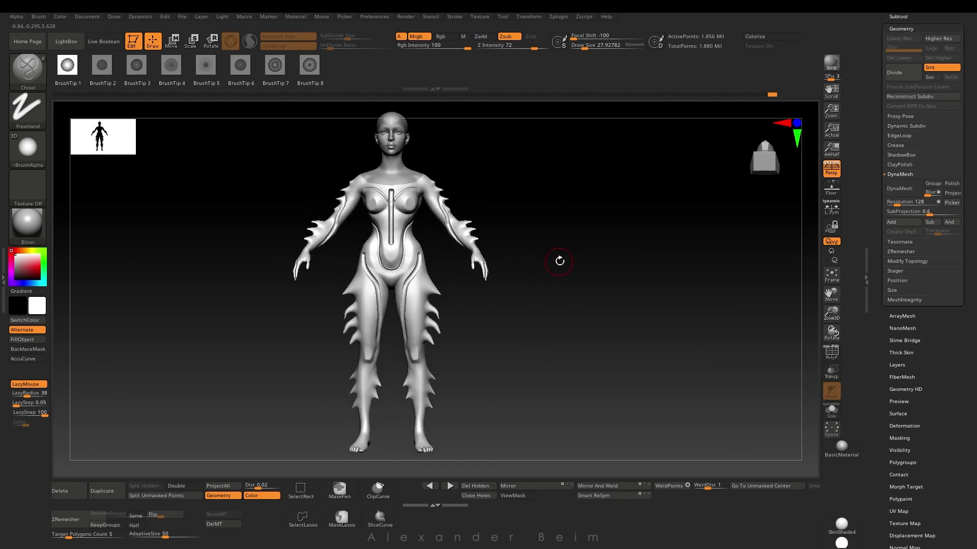
pyautogui.moveTo(494, 284)
pyautogui.mouseDown()
pyautogui.moveTo(580, 304)
pyautogui.moveTo(501, 293)
pyautogui.mouseUp()
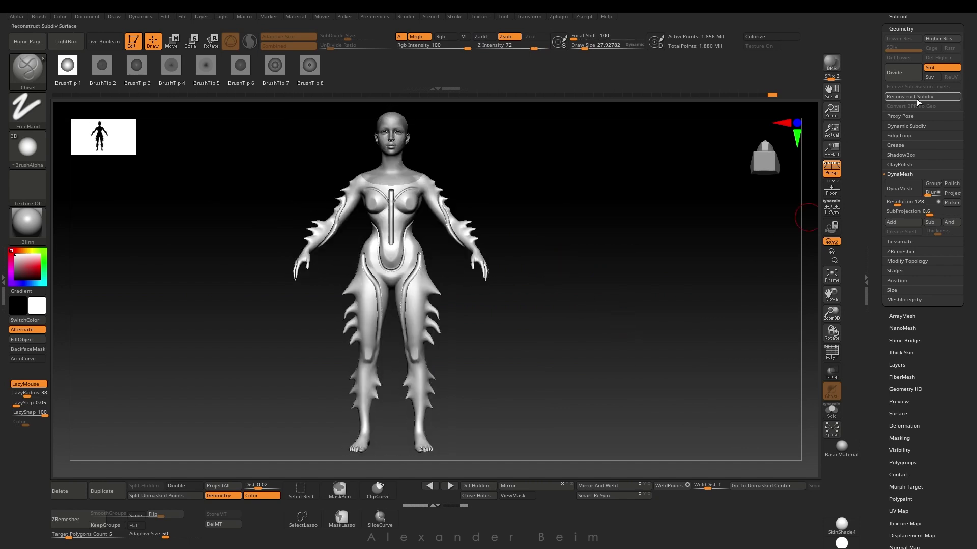
pyautogui.moveTo(877, 51); pyautogui.dragTo(877, 237)
pyautogui.click(900, 203)
pyautogui.click(899, 390)
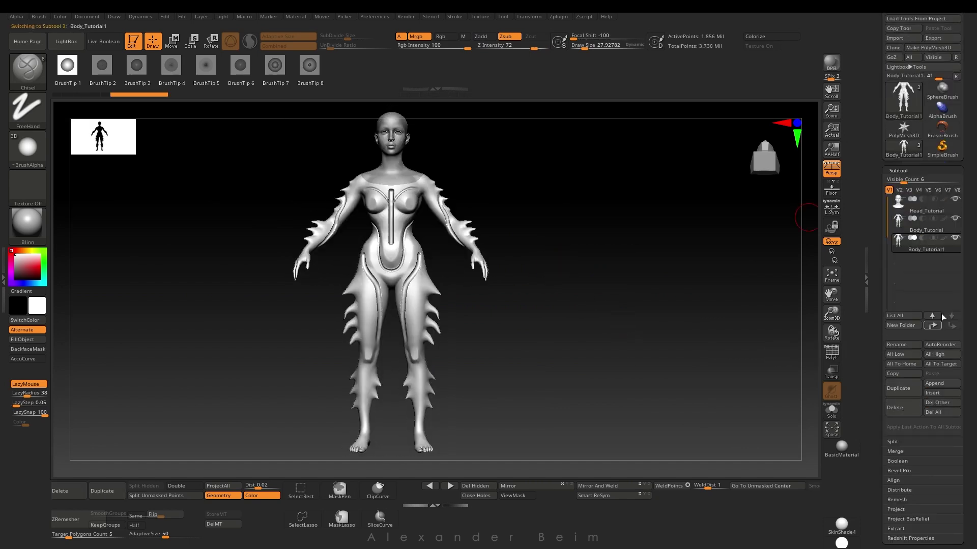
# Switch to the Clay brush and isolate the duplicated body subtool.
pyautogui.moveTo(553, 291); pyautogui.dragTo(593, 244)
pyautogui.click(28, 72)
pyautogui.click(123, 80)
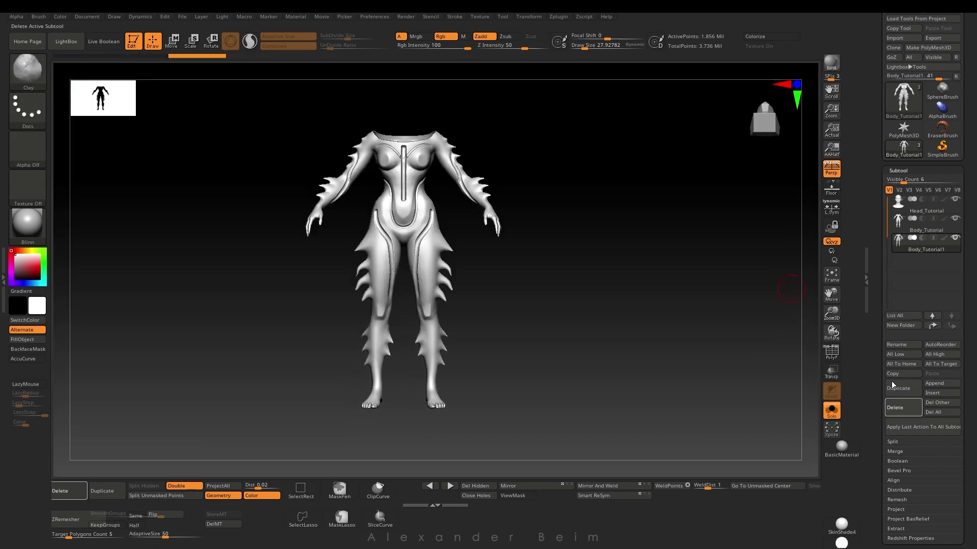
# Retopologize the duplicated body with ZRemesher at a target polygon count of 15.
pyautogui.moveTo(876, 374); pyautogui.dragTo(875, 301)
pyautogui.click(906, 341)
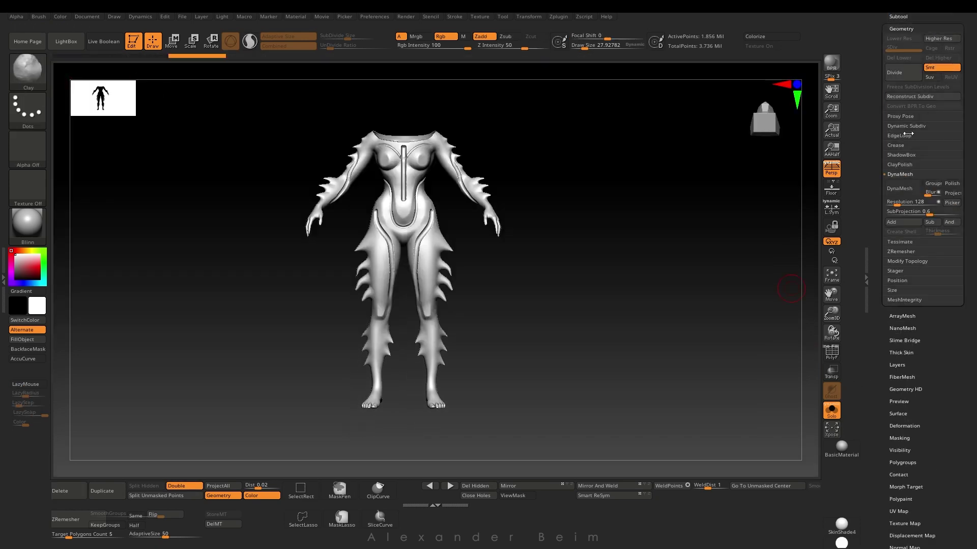
pyautogui.click(903, 253)
pyautogui.press('f')
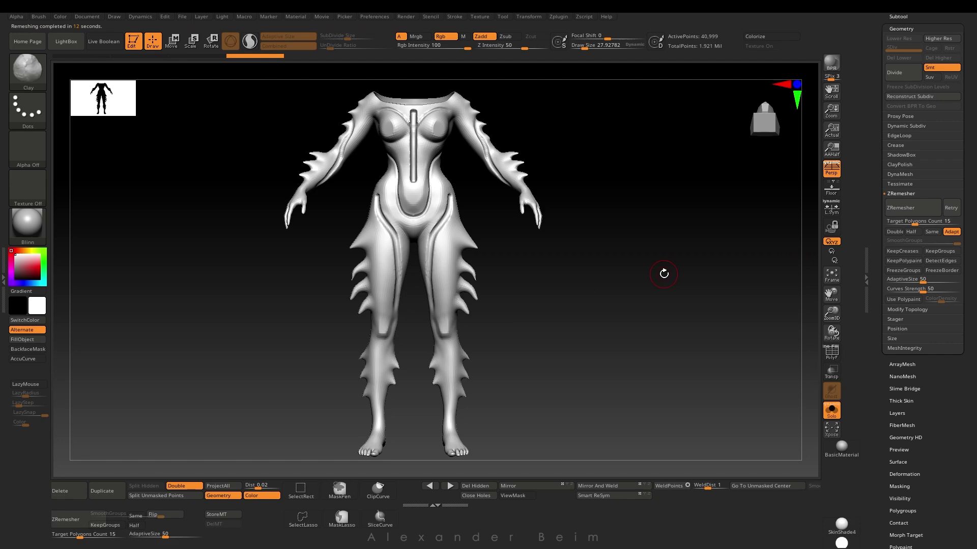
# Examine the remeshed body's topology from the back and front with the polyframe on and off.
pyautogui.moveTo(343, 244); pyautogui.dragTo(552, 300)
pyautogui.click(834, 350)
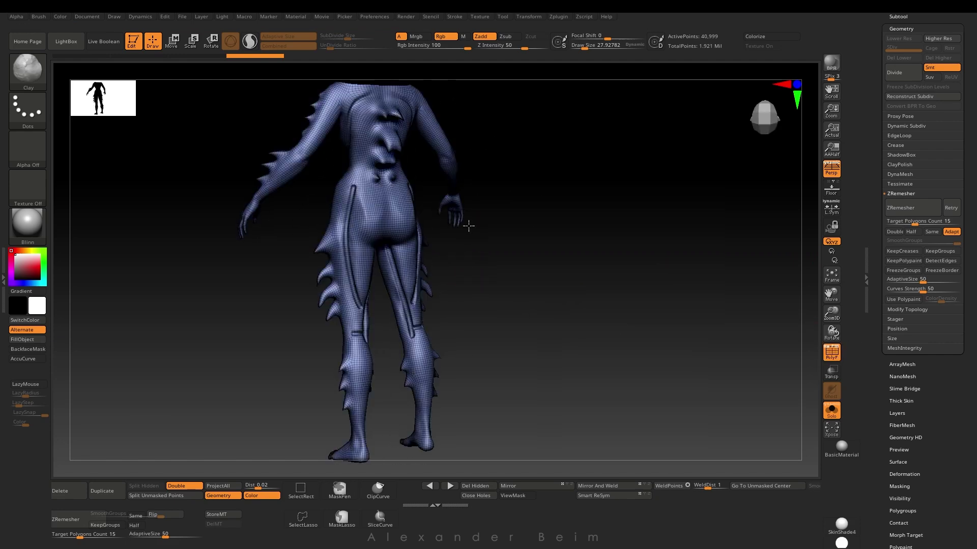
pyautogui.keyDown('alt'); pyautogui.moveTo(466, 227); pyautogui.dragTo(642, 270); pyautogui.keyUp('alt')
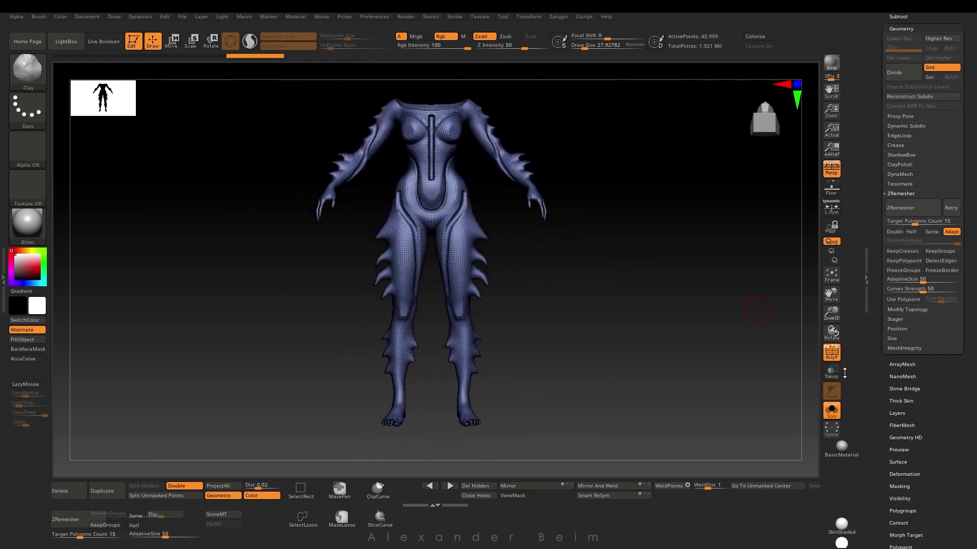
pyautogui.click(834, 353)
pyautogui.moveTo(661, 332); pyautogui.dragTo(635, 420)
pyautogui.click(832, 352)
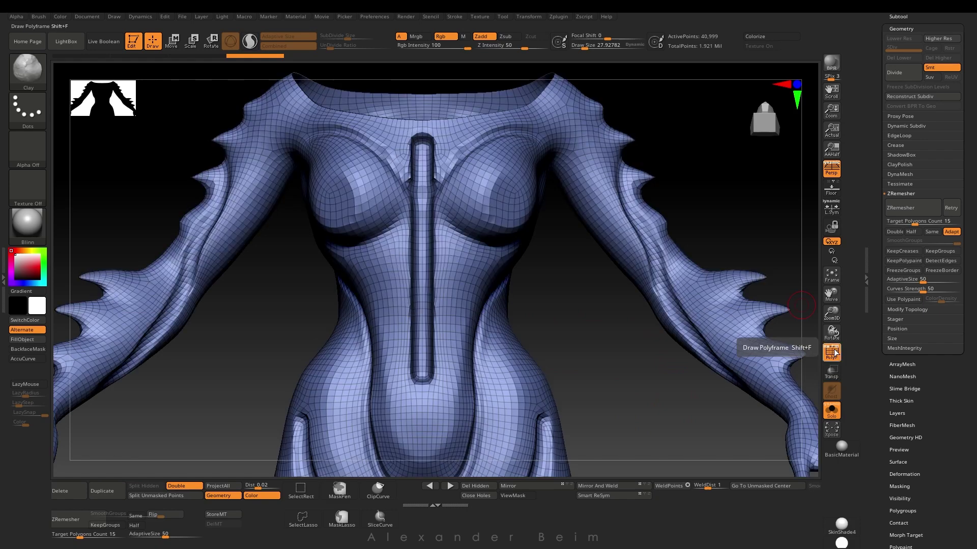
pyautogui.click(834, 351)
pyautogui.keyDown('alt'); pyautogui.moveTo(635, 390); pyautogui.dragTo(593, 313); pyautogui.keyUp('alt')
pyautogui.click(835, 351)
pyautogui.click(832, 352)
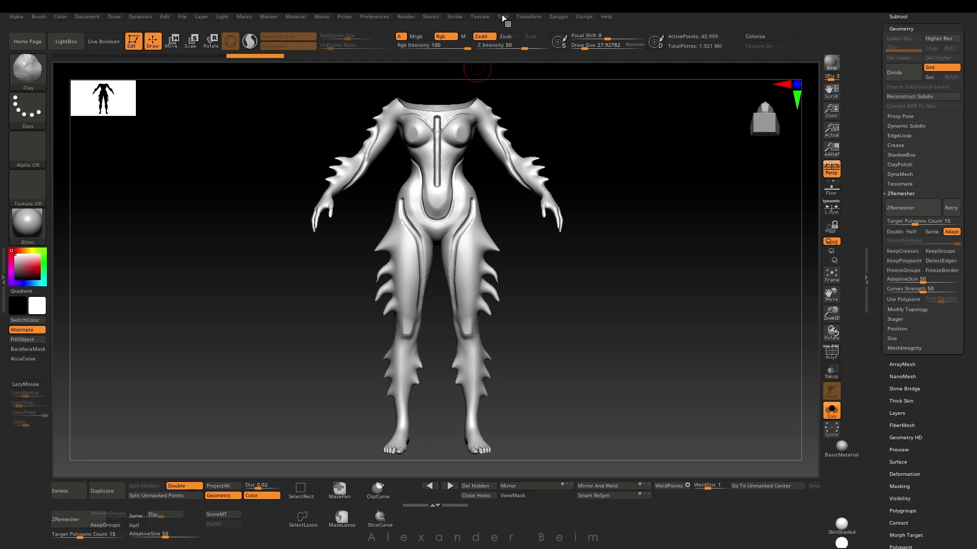
# Unwrap the remeshed body's UVs using UV Master with Symmetry on.
pyautogui.click(554, 27)
pyautogui.click(31, 251)
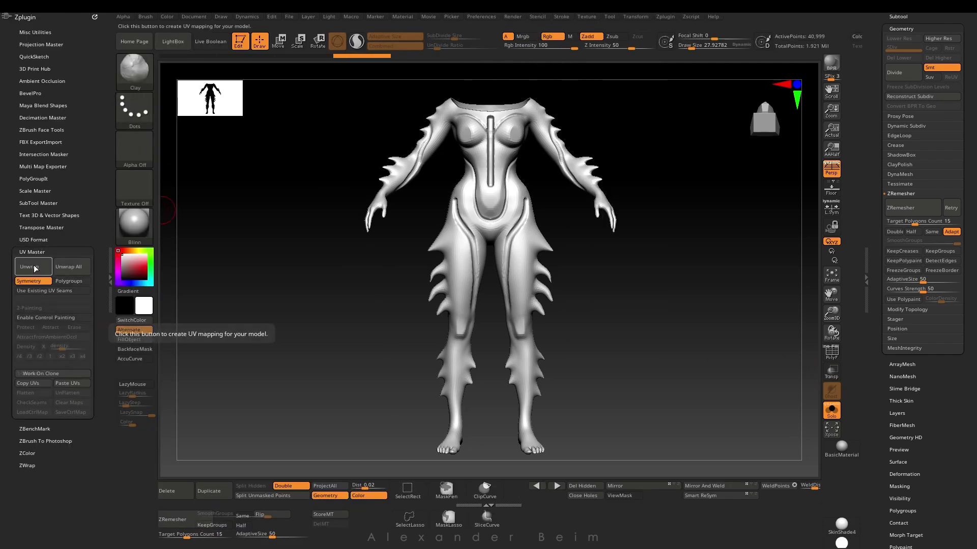
pyautogui.click(29, 266)
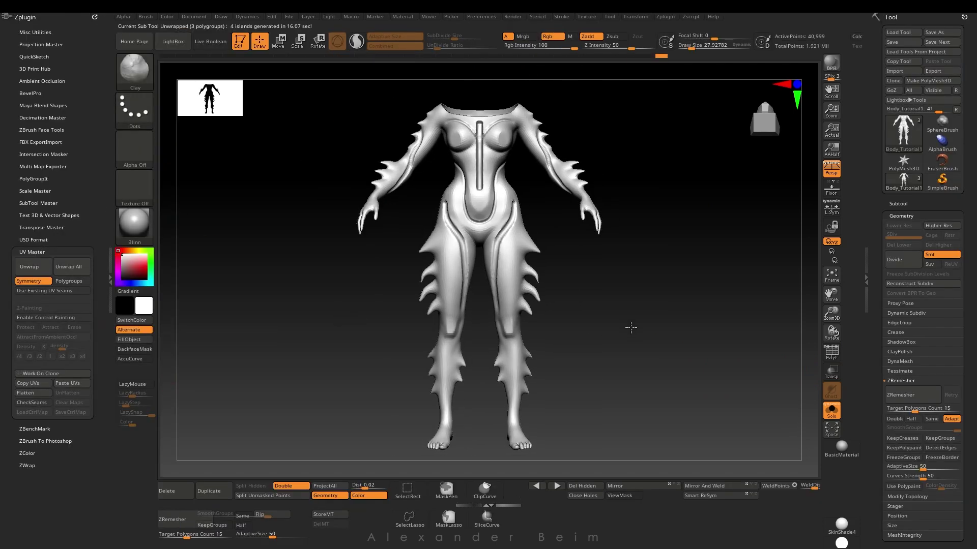
# Morph the body mesh into its flat UV layout to check the unwrap.
pyautogui.keyDown('alt'); pyautogui.moveTo(631, 328); pyautogui.dragTo(605, 291); pyautogui.keyUp('alt')
pyautogui.moveTo(878, 464); pyautogui.dragTo(868, 306)
pyautogui.click(899, 358)
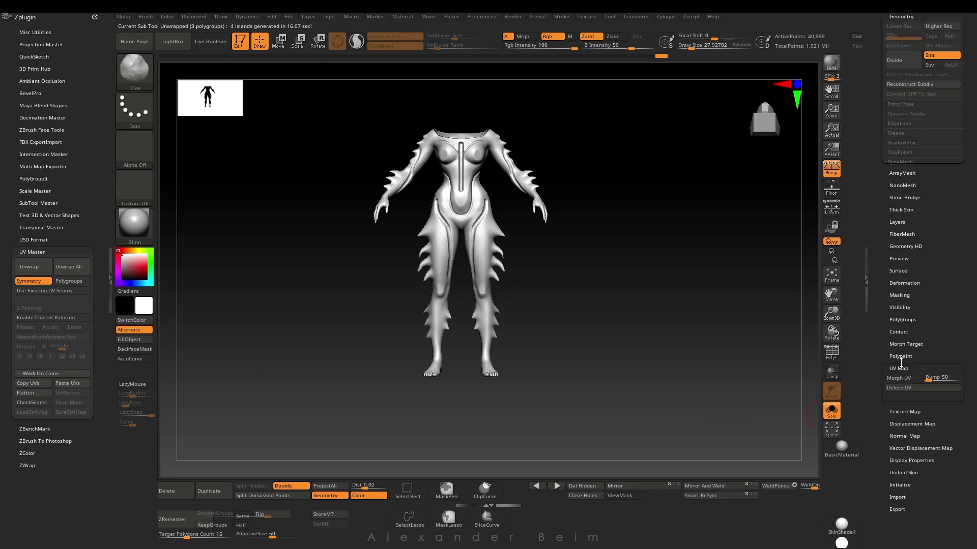
pyautogui.click(900, 234)
pyautogui.moveTo(648, 133); pyautogui.dragTo(655, 213)
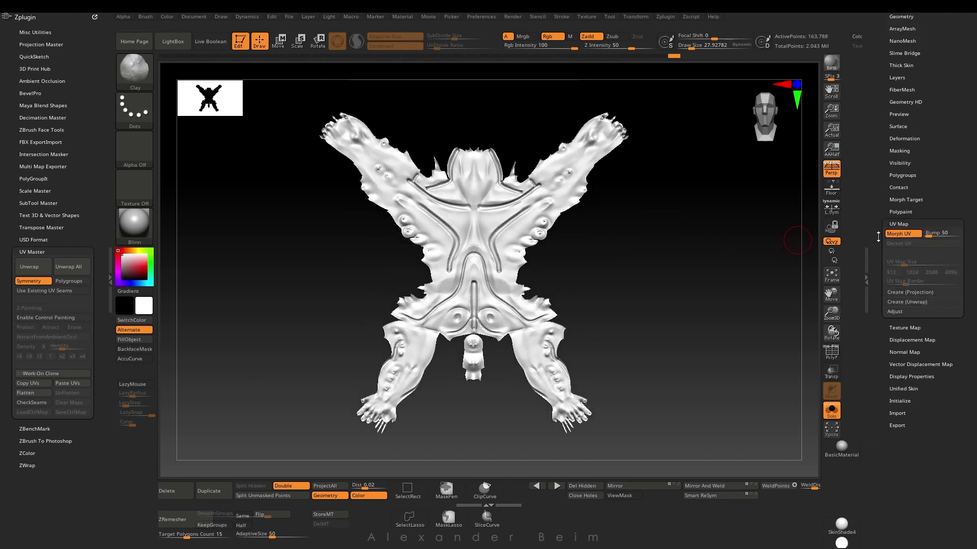
# Return the body from its flat UV layout to 3D and set the base paint colour to RGB 86, 114, 91.
pyautogui.click(903, 233)
pyautogui.moveTo(663, 275); pyautogui.dragTo(655, 232)
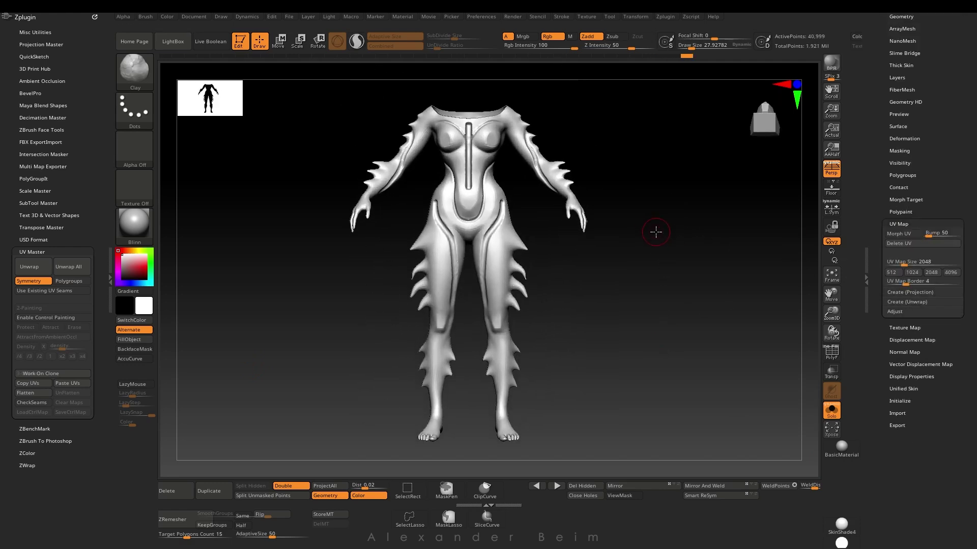
pyautogui.moveTo(145, 250); pyautogui.dragTo(124, 270)
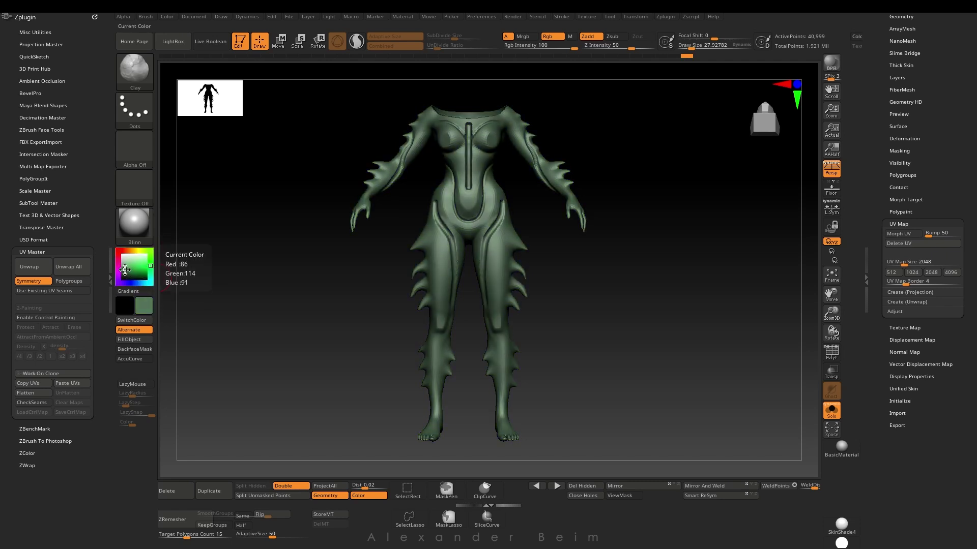
pyautogui.moveTo(654, 298)
pyautogui.mouseDown()
pyautogui.moveTo(547, 299)
pyautogui.moveTo(639, 300)
pyautogui.mouseUp()
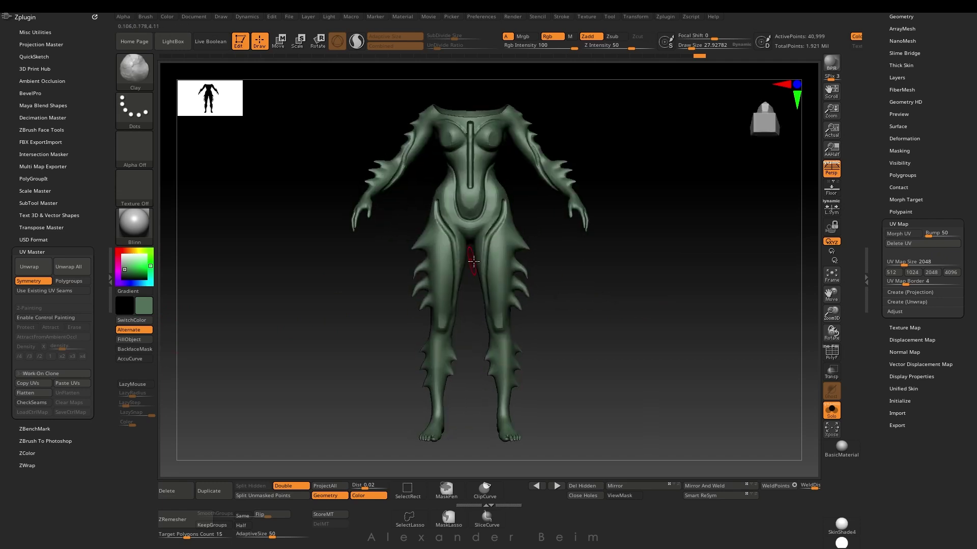
# Paint the tips of the thigh spikes yellow-green on both legs.
pyautogui.keyDown('alt'); pyautogui.moveTo(571, 268); pyautogui.dragTo(625, 301); pyautogui.keyUp('alt')
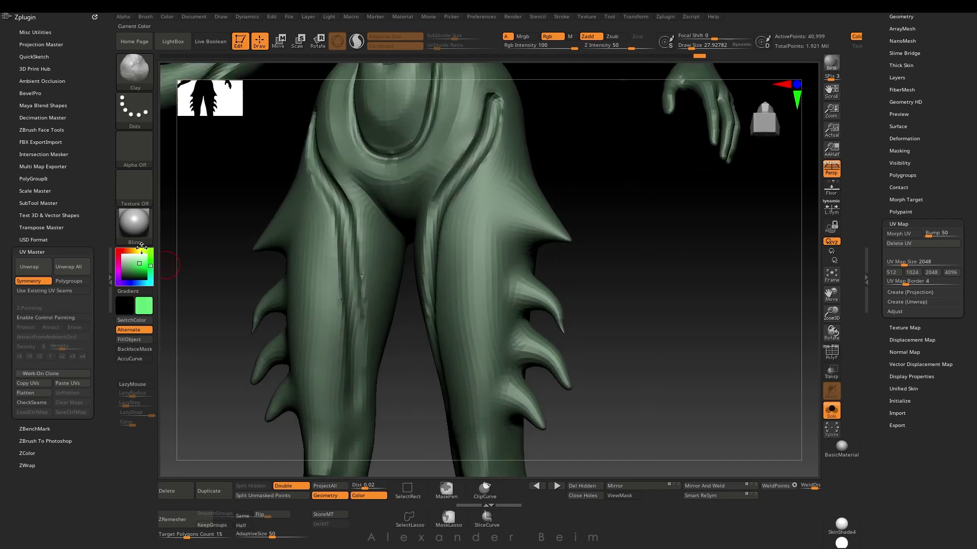
pyautogui.hotkey('ctrl', 'z')
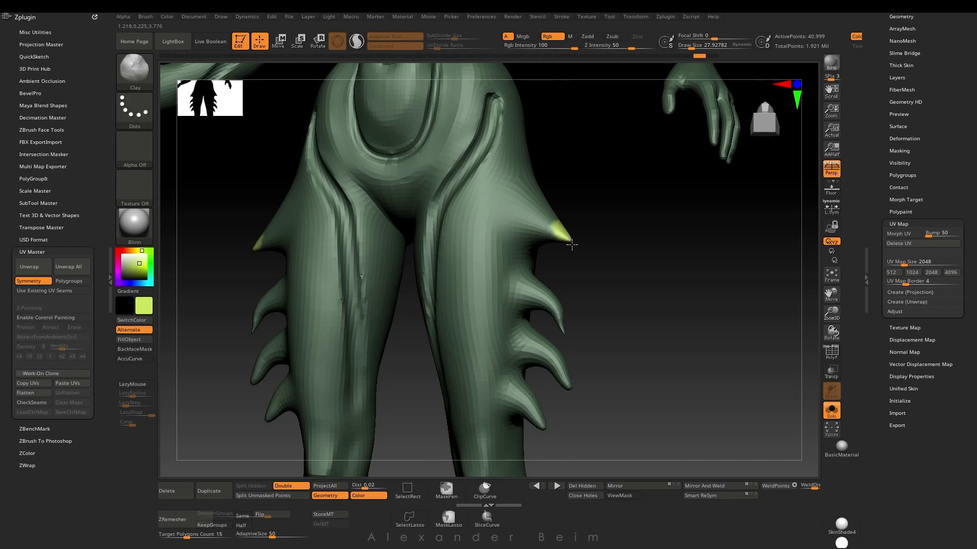
pyautogui.moveTo(572, 245); pyautogui.dragTo(553, 223)
pyautogui.moveTo(656, 254)
pyautogui.mouseDown()
pyautogui.moveTo(567, 247)
pyautogui.moveTo(577, 220)
pyautogui.mouseUp()
pyautogui.moveTo(646, 285); pyautogui.dragTo(493, 294)
pyautogui.moveTo(583, 299); pyautogui.dragTo(601, 324)
pyautogui.moveTo(622, 379); pyautogui.dragTo(603, 352)
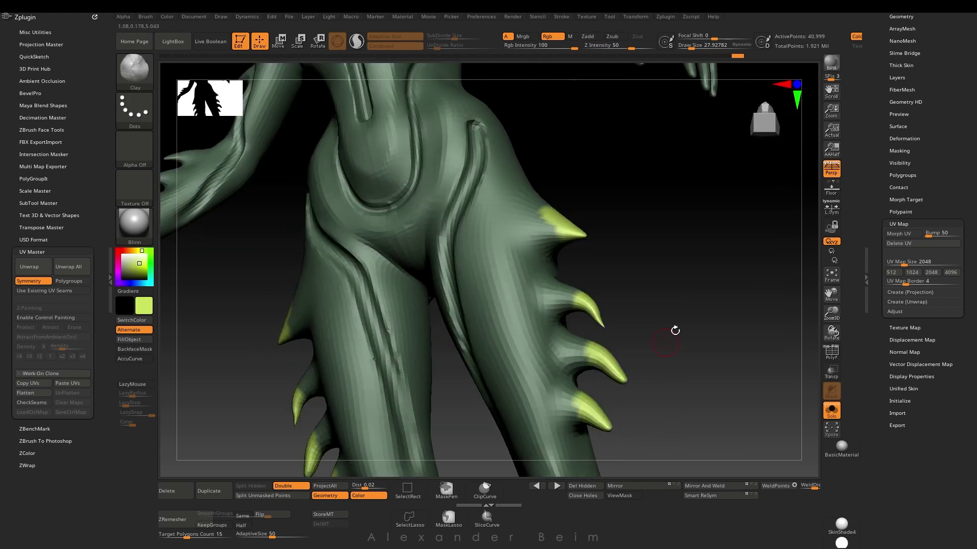
pyautogui.moveTo(675, 331); pyautogui.dragTo(563, 224)
pyautogui.keyDown('shift'); pyautogui.moveTo(543, 298); pyautogui.dragTo(562, 271); pyautogui.keyUp('shift')
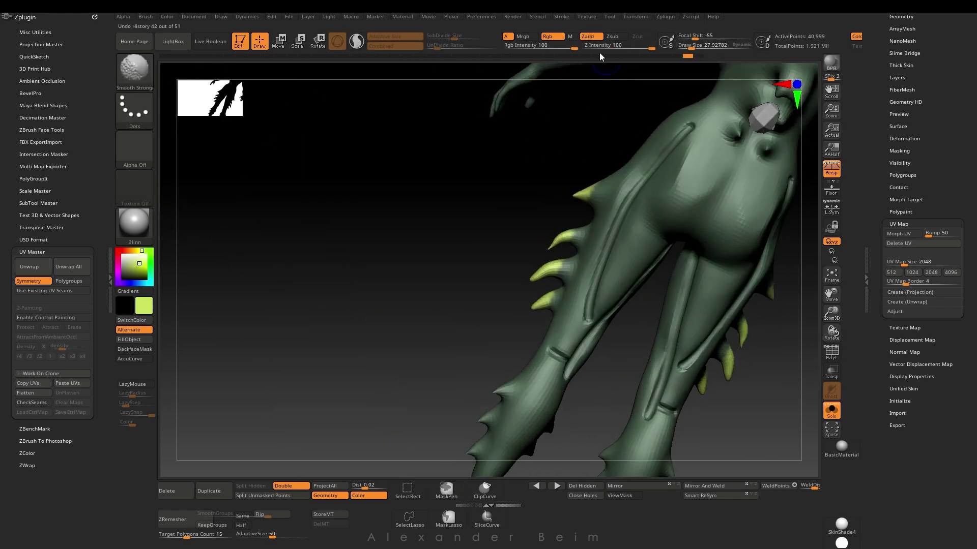
pyautogui.moveTo(602, 56); pyautogui.dragTo(559, 122)
pyautogui.moveTo(437, 167)
pyautogui.mouseDown()
pyautogui.moveTo(603, 168)
pyautogui.moveTo(602, 188)
pyautogui.mouseUp()
# Paint the calf spikes yellow-green and blend their colour into the green skin.
pyautogui.moveTo(602, 213)
pyautogui.keyDown('alt'); pyautogui.mouseDown()
pyautogui.moveTo(566, 241)
pyautogui.moveTo(585, 316)
pyautogui.mouseUp(); pyautogui.keyUp('alt')
pyautogui.moveTo(548, 192); pyautogui.dragTo(541, 182)
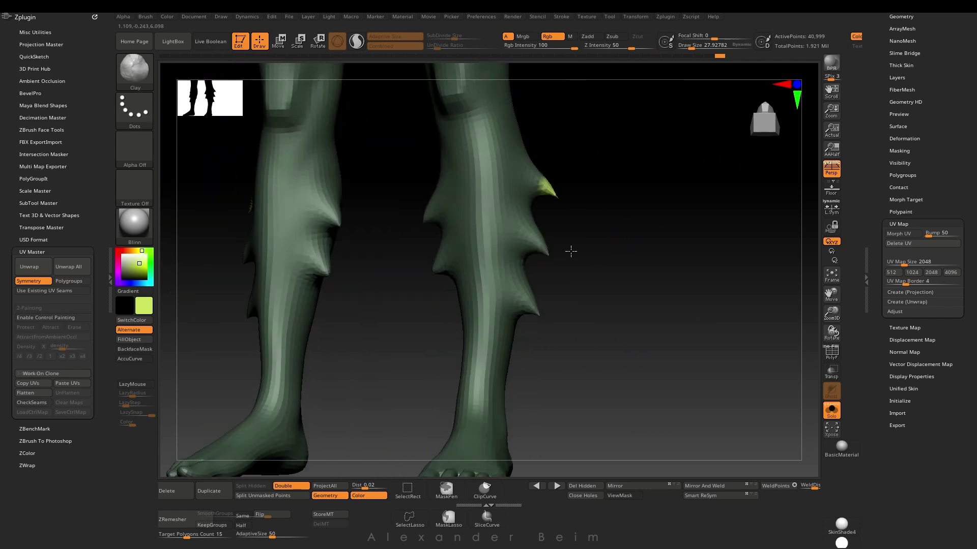
pyautogui.moveTo(569, 250); pyautogui.dragTo(611, 254)
pyautogui.moveTo(542, 247); pyautogui.dragTo(530, 235)
pyautogui.moveTo(535, 311); pyautogui.dragTo(521, 295)
pyautogui.moveTo(636, 285)
pyautogui.mouseDown()
pyautogui.moveTo(763, 244)
pyautogui.moveTo(611, 229)
pyautogui.mouseUp()
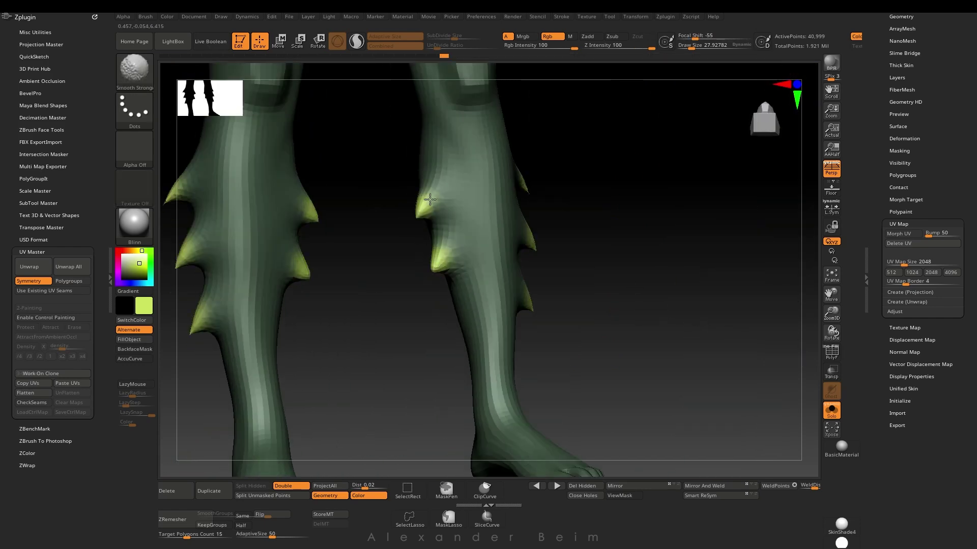
pyautogui.keyDown('shift'); pyautogui.moveTo(430, 199); pyautogui.dragTo(441, 196); pyautogui.keyUp('shift')
pyautogui.moveTo(610, 265)
pyautogui.mouseDown()
pyautogui.moveTo(713, 229)
pyautogui.moveTo(497, 270)
pyautogui.moveTo(571, 242)
pyautogui.moveTo(590, 300)
pyautogui.mouseUp()
pyautogui.moveTo(483, 280)
pyautogui.mouseDown()
pyautogui.moveTo(482, 298)
pyautogui.moveTo(591, 197)
pyautogui.moveTo(658, 199)
pyautogui.moveTo(631, 229)
pyautogui.mouseUp()
# Paint the central belly panel, the breasts and the hands yellow-green with soft transitions.
pyautogui.moveTo(415, 196); pyautogui.dragTo(388, 290)
pyautogui.moveTo(351, 164); pyautogui.dragTo(367, 175)
pyautogui.moveTo(549, 255)
pyautogui.mouseDown()
pyautogui.moveTo(510, 246)
pyautogui.moveTo(519, 311)
pyautogui.mouseUp()
pyautogui.moveTo(590, 224)
pyautogui.mouseDown()
pyautogui.moveTo(550, 205)
pyautogui.moveTo(555, 254)
pyautogui.mouseUp()
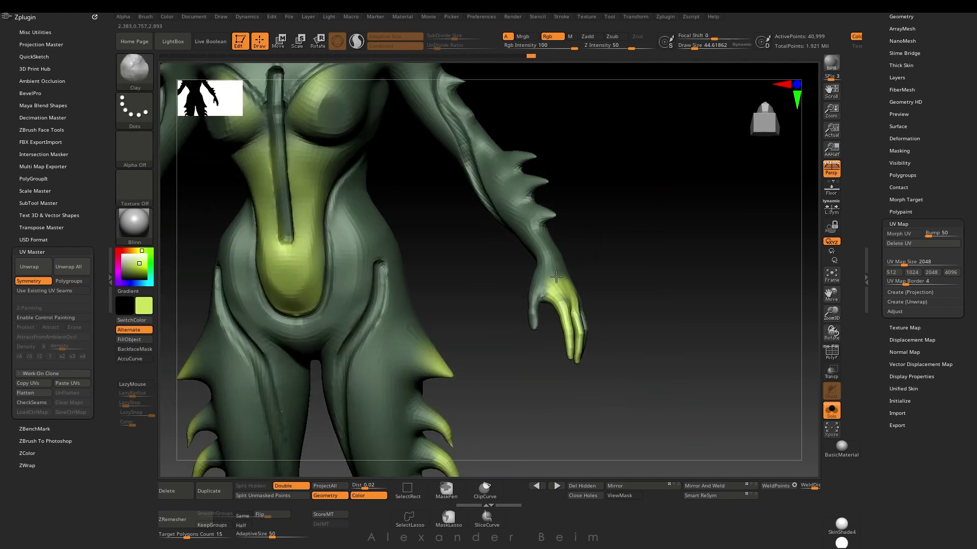
pyautogui.moveTo(585, 325); pyautogui.dragTo(592, 354)
pyautogui.moveTo(636, 244); pyautogui.dragTo(519, 254)
pyautogui.moveTo(570, 290); pyautogui.dragTo(590, 277)
# Paint the arm spikes, elbows and back spikes yellow-green.
pyautogui.moveTo(468, 259)
pyautogui.mouseDown()
pyautogui.moveTo(537, 265)
pyautogui.moveTo(630, 183)
pyautogui.moveTo(585, 264)
pyautogui.moveTo(564, 276)
pyautogui.moveTo(600, 253)
pyautogui.moveTo(525, 209)
pyautogui.mouseUp()
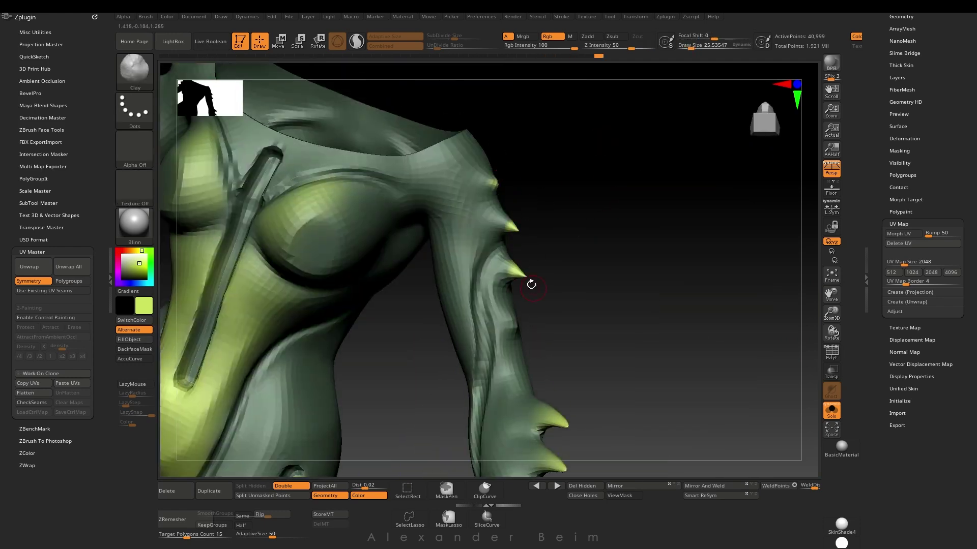
pyautogui.moveTo(531, 284); pyautogui.dragTo(441, 326)
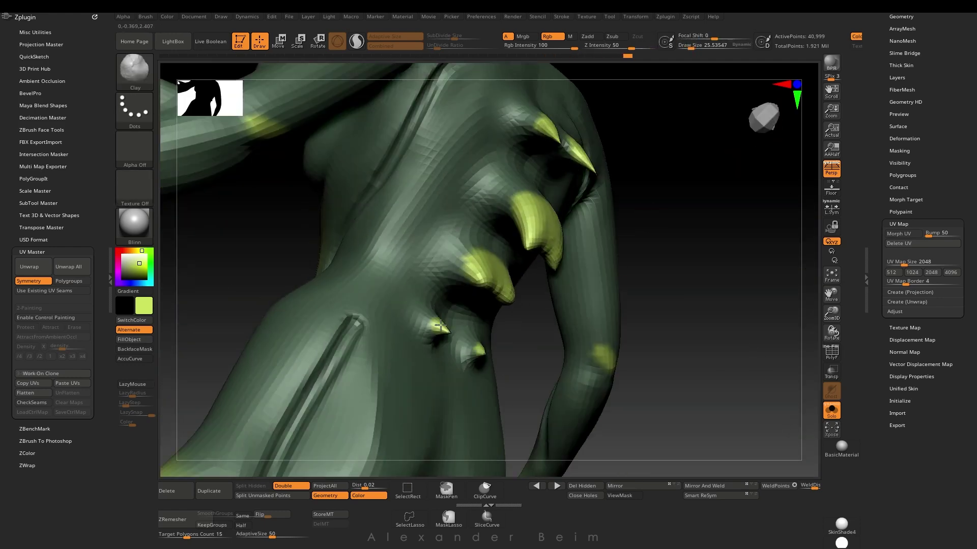
pyautogui.moveTo(505, 187); pyautogui.dragTo(330, 218)
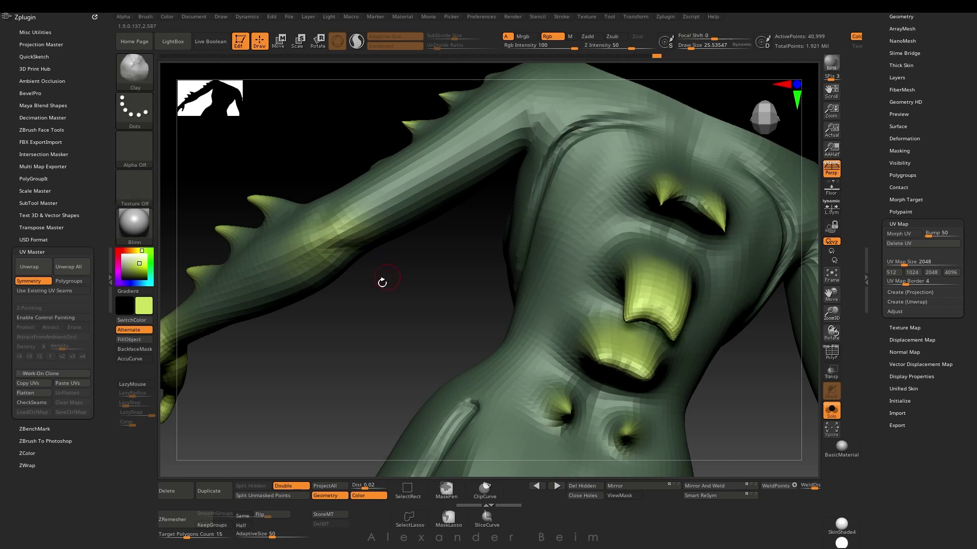
pyautogui.moveTo(382, 282); pyautogui.dragTo(617, 159)
pyautogui.keyDown('alt'); pyautogui.moveTo(651, 122); pyautogui.dragTo(585, 330); pyautogui.keyUp('alt')
pyautogui.moveTo(585, 330); pyautogui.dragTo(585, 258)
# Pick a deep blue and paint the grooves running down the front of both thighs.
pyautogui.click(137, 283)
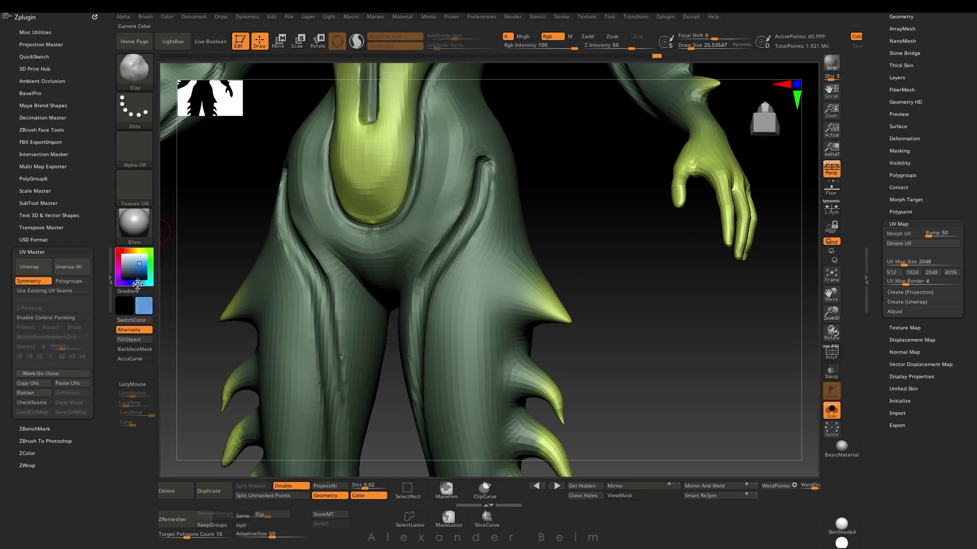
pyautogui.moveTo(480, 196); pyautogui.dragTo(432, 266)
pyautogui.moveTo(573, 216)
pyautogui.keyDown('alt'); pyautogui.mouseDown()
pyautogui.moveTo(563, 255)
pyautogui.moveTo(590, 298)
pyautogui.mouseUp(); pyautogui.keyUp('alt')
pyautogui.moveTo(422, 302); pyautogui.dragTo(447, 259)
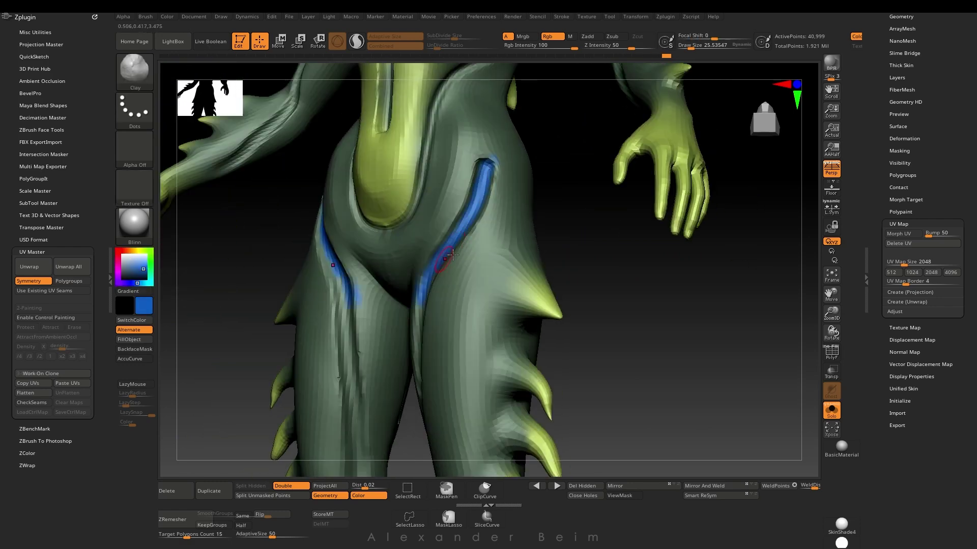
pyautogui.keyDown('alt'); pyautogui.moveTo(585, 300); pyautogui.dragTo(590, 254); pyautogui.keyUp('alt')
pyautogui.moveTo(447, 254)
pyautogui.mouseDown()
pyautogui.moveTo(432, 290)
pyautogui.moveTo(431, 368)
pyautogui.mouseUp()
pyautogui.moveTo(595, 402)
pyautogui.keyDown('alt'); pyautogui.mouseDown()
pyautogui.moveTo(601, 253)
pyautogui.moveTo(596, 270)
pyautogui.mouseUp(); pyautogui.keyUp('alt')
pyautogui.moveTo(445, 244); pyautogui.dragTo(447, 299)
# Paint the vertical sternum groove and the grooves above the breasts blue.
pyautogui.moveTo(590, 346)
pyautogui.keyDown('alt'); pyautogui.mouseDown()
pyautogui.moveTo(582, 181)
pyautogui.moveTo(617, 397)
pyautogui.mouseUp(); pyautogui.keyUp('alt')
pyautogui.moveTo(430, 118); pyautogui.dragTo(427, 298)
pyautogui.press('ctrl')
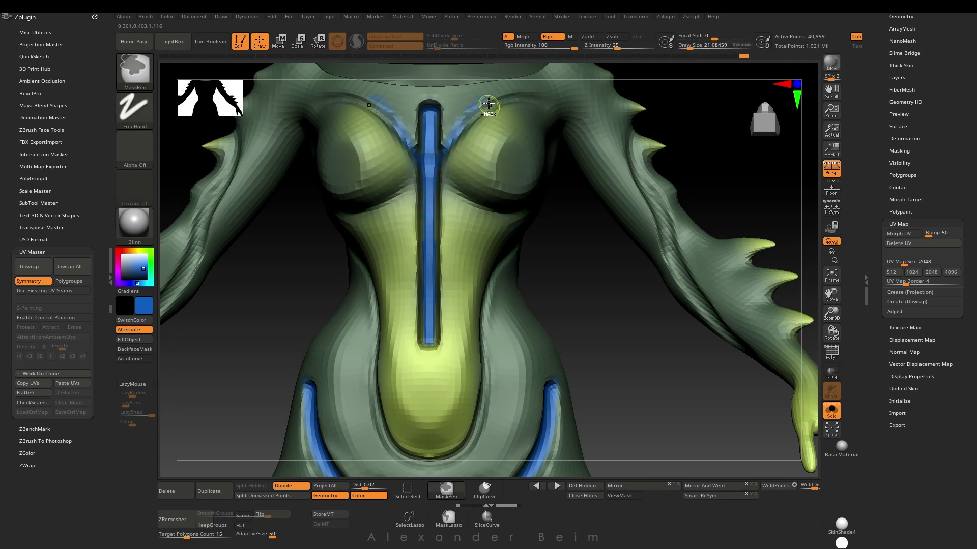
pyautogui.moveTo(611, 219); pyautogui.dragTo(579, 221)
pyautogui.moveTo(539, 102); pyautogui.dragTo(558, 93)
# Paint the grooves along the inner side of the arms blue.
pyautogui.moveTo(610, 300)
pyautogui.keyDown('alt'); pyautogui.mouseDown()
pyautogui.moveTo(615, 201)
pyautogui.moveTo(628, 295)
pyautogui.mouseUp(); pyautogui.keyUp('alt')
pyautogui.moveTo(511, 170); pyautogui.dragTo(590, 285)
pyautogui.moveTo(635, 219); pyautogui.dragTo(671, 224)
pyautogui.moveTo(559, 262); pyautogui.dragTo(571, 316)
pyautogui.moveTo(651, 227); pyautogui.dragTo(629, 224)
pyautogui.moveTo(543, 274); pyautogui.dragTo(556, 289)
pyautogui.moveTo(656, 229); pyautogui.dragTo(611, 123)
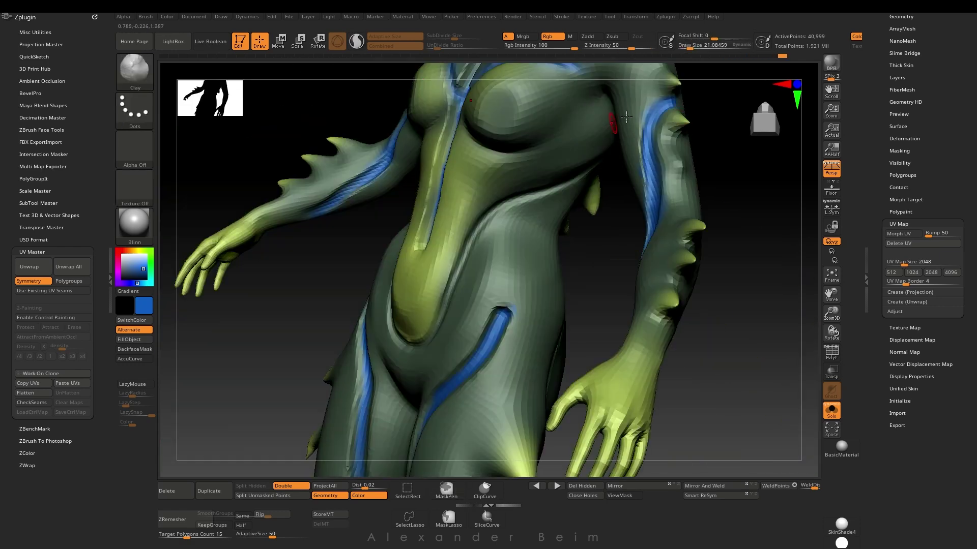
# Paint the curved grooves across the shoulder blades blue.
pyautogui.moveTo(661, 295)
pyautogui.keyDown('alt'); pyautogui.mouseDown()
pyautogui.moveTo(655, 240)
pyautogui.moveTo(673, 228)
pyautogui.moveTo(724, 261)
pyautogui.moveTo(727, 351)
pyautogui.mouseUp(); pyautogui.keyUp('alt')
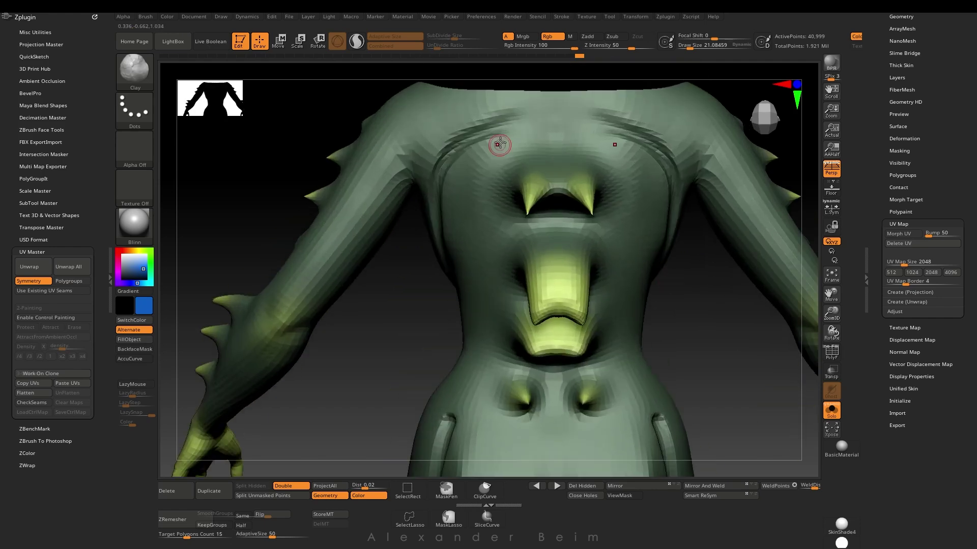
pyautogui.moveTo(499, 144); pyautogui.dragTo(473, 125)
pyautogui.moveTo(702, 224); pyautogui.dragTo(672, 239)
pyautogui.moveTo(511, 124); pyautogui.dragTo(450, 156)
pyautogui.moveTo(677, 224)
pyautogui.mouseDown()
pyautogui.moveTo(687, 285)
pyautogui.moveTo(525, 376)
pyautogui.moveTo(619, 200)
pyautogui.moveTo(600, 168)
pyautogui.mouseUp()
# Hide the arms and paint the grooves along the torso's sides and around the belly panel blue.
pyautogui.moveTo(572, 148)
pyautogui.keyDown('ctrl'); pyautogui.keyDown('shift'); pyautogui.mouseDown()
pyautogui.moveTo(530, 257)
pyautogui.moveTo(473, 288)
pyautogui.mouseUp(); pyautogui.keyUp('shift'); pyautogui.keyUp('ctrl')
pyautogui.keyDown('ctrl'); pyautogui.keyDown('alt'); pyautogui.keyDown('shift'); pyautogui.moveTo(489, 117); pyautogui.dragTo(450, 206); pyautogui.keyUp('shift'); pyautogui.keyUp('alt'); pyautogui.keyUp('ctrl')
pyautogui.keyDown('alt'); pyautogui.moveTo(600, 203); pyautogui.dragTo(606, 285); pyautogui.keyUp('alt')
pyautogui.moveTo(641, 254)
pyautogui.mouseDown()
pyautogui.moveTo(601, 261)
pyautogui.moveTo(604, 233)
pyautogui.moveTo(656, 244)
pyautogui.mouseUp()
pyautogui.moveTo(457, 224)
pyautogui.mouseDown()
pyautogui.moveTo(408, 295)
pyautogui.moveTo(402, 351)
pyautogui.mouseUp()
pyautogui.moveTo(600, 254); pyautogui.dragTo(657, 249)
pyautogui.keyDown('alt'); pyautogui.moveTo(560, 285); pyautogui.dragTo(554, 214); pyautogui.keyUp('alt')
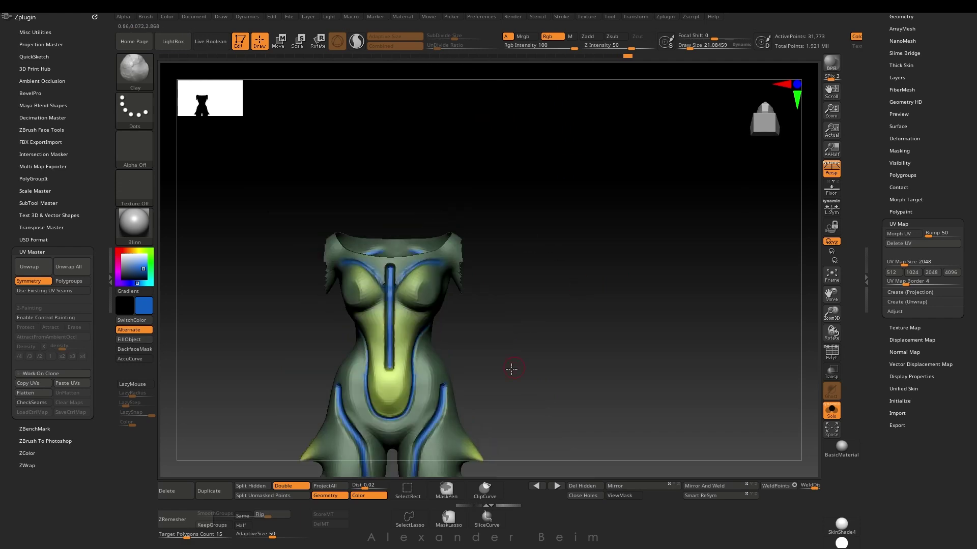
# Paint the grooves on the back of the legs blue and unhide the arms.
pyautogui.keyDown('alt'); pyautogui.moveTo(510, 369); pyautogui.dragTo(518, 438); pyautogui.keyUp('alt')
pyautogui.moveTo(457, 179); pyautogui.dragTo(417, 229)
pyautogui.moveTo(570, 315)
pyautogui.keyDown('alt'); pyautogui.mouseDown()
pyautogui.moveTo(565, 260)
pyautogui.moveTo(597, 200)
pyautogui.moveTo(576, 190)
pyautogui.mouseUp(); pyautogui.keyUp('alt')
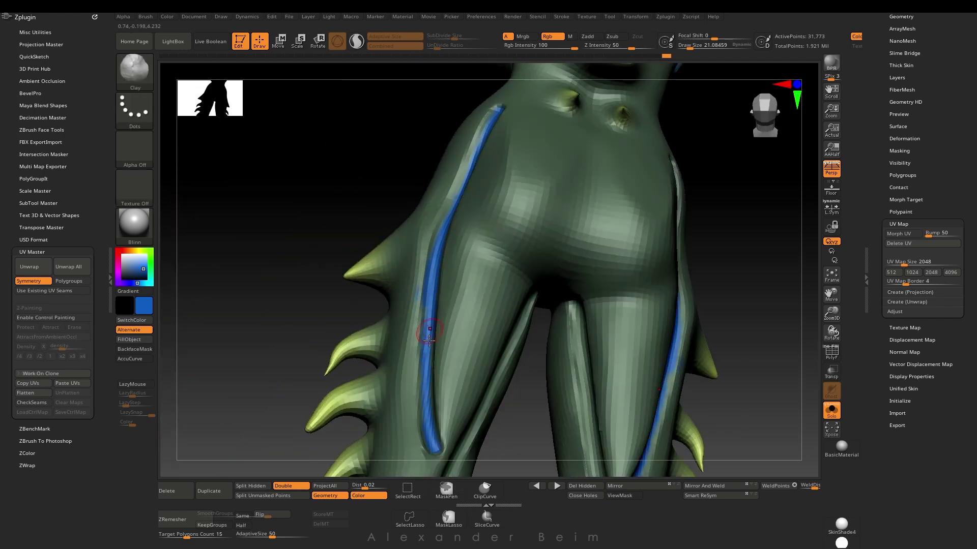
pyautogui.moveTo(739, 149); pyautogui.dragTo(424, 179)
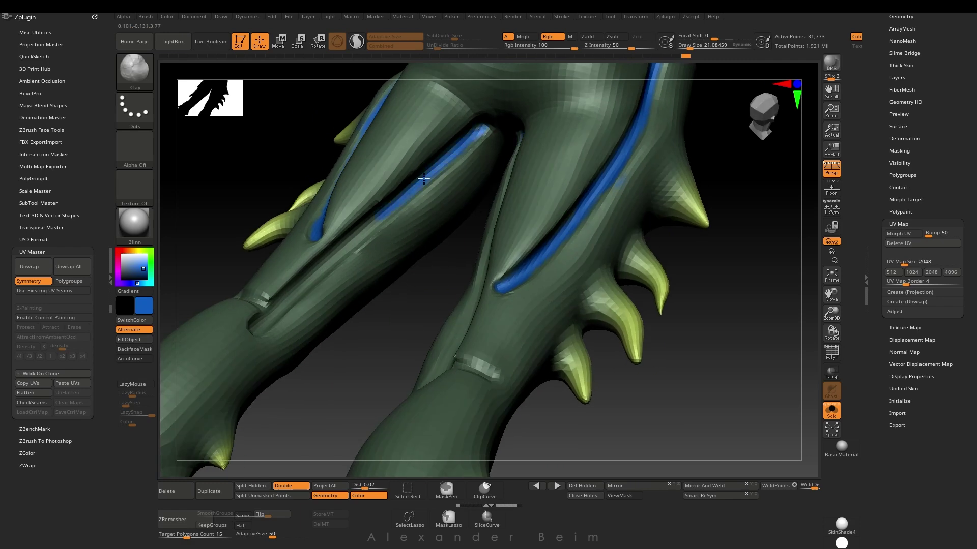
pyautogui.moveTo(290, 361)
pyautogui.mouseDown()
pyautogui.moveTo(327, 365)
pyautogui.moveTo(554, 239)
pyautogui.moveTo(534, 218)
pyautogui.mouseUp()
pyautogui.keyDown('ctrl'); pyautogui.keyDown('shift'); pyautogui.click(634, 195); pyautogui.keyUp('shift'); pyautogui.keyUp('ctrl')
pyautogui.moveTo(633, 196); pyautogui.dragTo(448, 204)
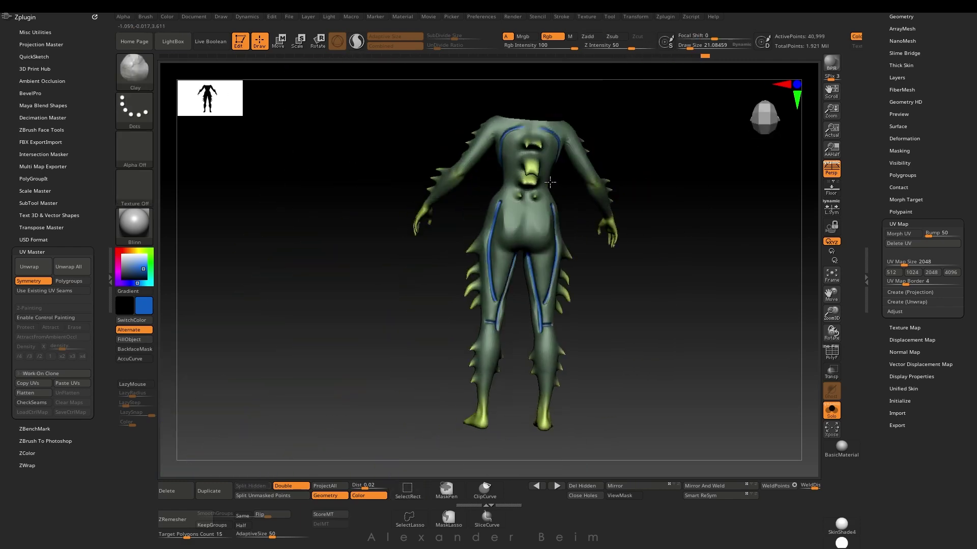
# Add soft yellow-green shading to the buttocks, lower back and lower legs.
pyautogui.keyDown('alt'); pyautogui.moveTo(580, 244); pyautogui.dragTo(565, 376); pyautogui.keyUp('alt')
pyautogui.press('space')
pyautogui.moveTo(395, 237); pyautogui.dragTo(399, 237)
pyautogui.moveTo(363, 242)
pyautogui.mouseDown()
pyautogui.moveTo(366, 275)
pyautogui.moveTo(375, 257)
pyautogui.moveTo(346, 264)
pyautogui.mouseUp()
pyautogui.press('space')
pyautogui.moveTo(565, 306)
pyautogui.keyDown('alt'); pyautogui.mouseDown()
pyautogui.moveTo(516, 346)
pyautogui.moveTo(524, 326)
pyautogui.moveTo(540, 369)
pyautogui.mouseUp(); pyautogui.keyUp('alt')
pyautogui.moveTo(402, 231)
pyautogui.mouseDown()
pyautogui.moveTo(384, 237)
pyautogui.moveTo(375, 277)
pyautogui.mouseUp()
pyautogui.moveTo(570, 315)
pyautogui.keyDown('alt'); pyautogui.mouseDown()
pyautogui.moveTo(578, 264)
pyautogui.moveTo(468, 266)
pyautogui.moveTo(574, 255)
pyautogui.mouseUp(); pyautogui.keyUp('alt')
pyautogui.keyDown('alt'); pyautogui.moveTo(575, 254); pyautogui.dragTo(577, 138); pyautogui.keyUp('alt')
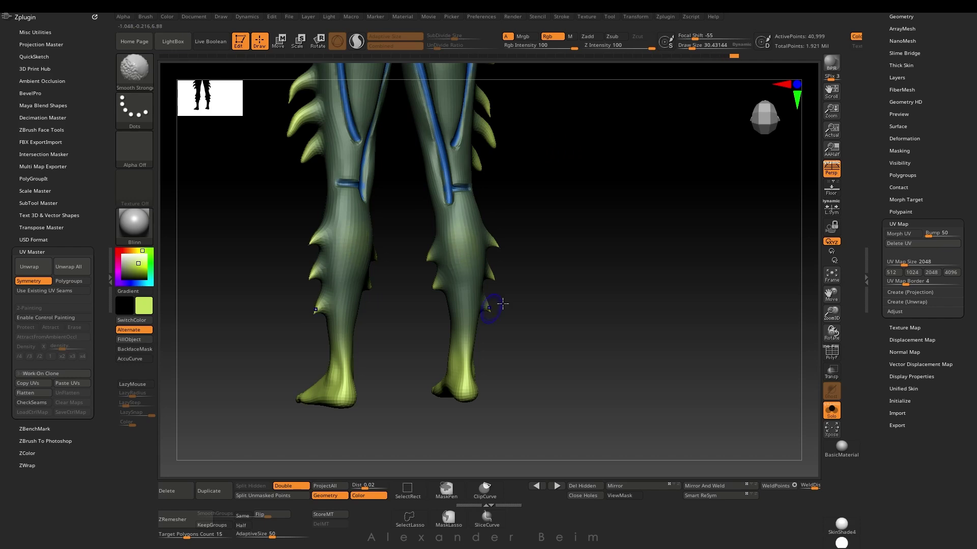
pyautogui.moveTo(557, 303)
pyautogui.keyDown('alt'); pyautogui.mouseDown()
pyautogui.moveTo(565, 247)
pyautogui.moveTo(534, 260)
pyautogui.moveTo(585, 254)
pyautogui.mouseUp(); pyautogui.keyUp('alt')
pyautogui.moveTo(585, 254)
pyautogui.keyDown('alt'); pyautogui.mouseDown()
pyautogui.moveTo(612, 320)
pyautogui.moveTo(507, 329)
pyautogui.mouseUp(); pyautogui.keyUp('alt')
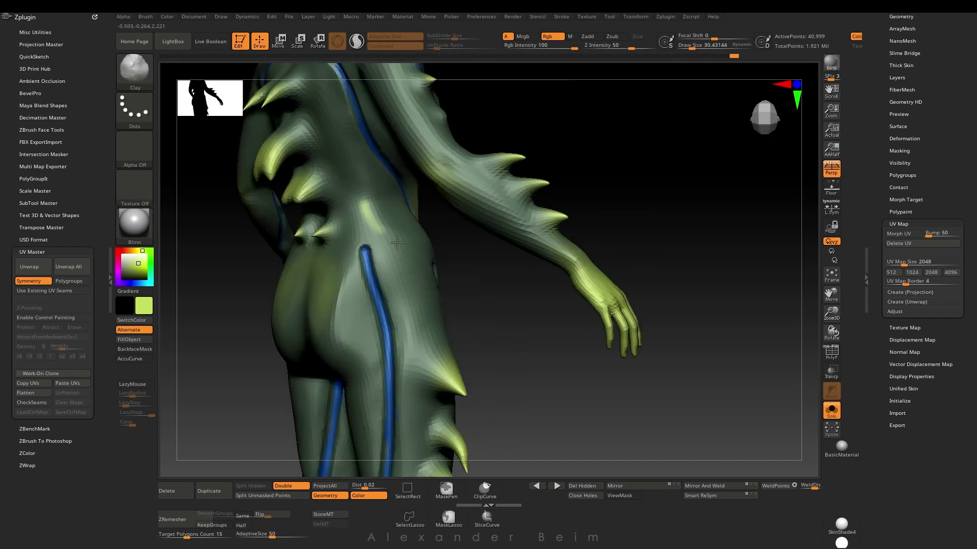
# Show the other subtools again and hide the original Body_Tutorial subtool beneath the painted body.
pyautogui.keyDown('alt'); pyautogui.moveTo(520, 386); pyautogui.dragTo(569, 338); pyautogui.keyUp('alt')
pyautogui.moveTo(570, 338); pyautogui.dragTo(525, 348)
pyautogui.keyDown('alt'); pyautogui.moveTo(525, 348); pyautogui.dragTo(531, 402); pyautogui.keyUp('alt')
pyautogui.moveTo(527, 349)
pyautogui.mouseDown()
pyautogui.moveTo(543, 351)
pyautogui.moveTo(588, 224)
pyautogui.moveTo(592, 242)
pyautogui.mouseUp()
pyautogui.click(831, 410)
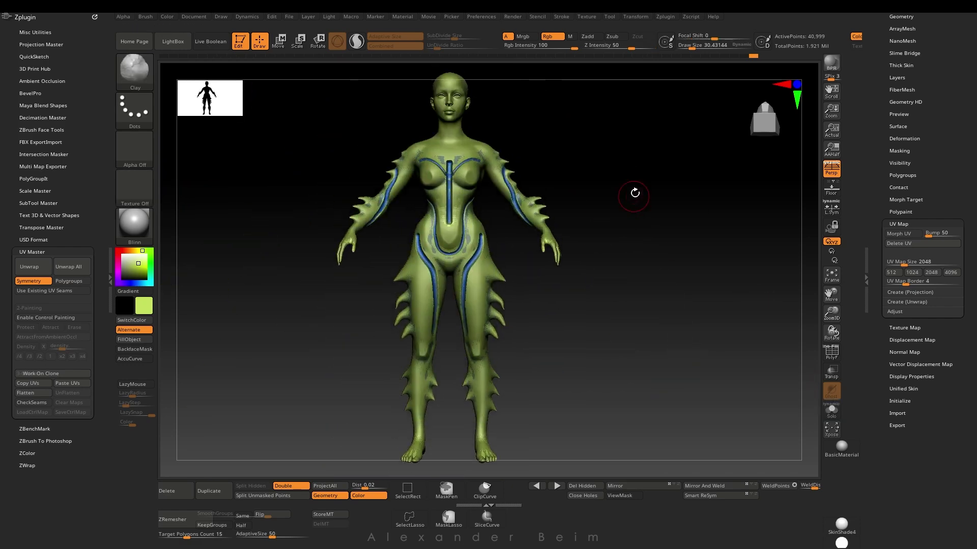
pyautogui.moveTo(887, 72); pyautogui.dragTo(892, 213)
pyautogui.click(897, 206)
pyautogui.click(954, 218)
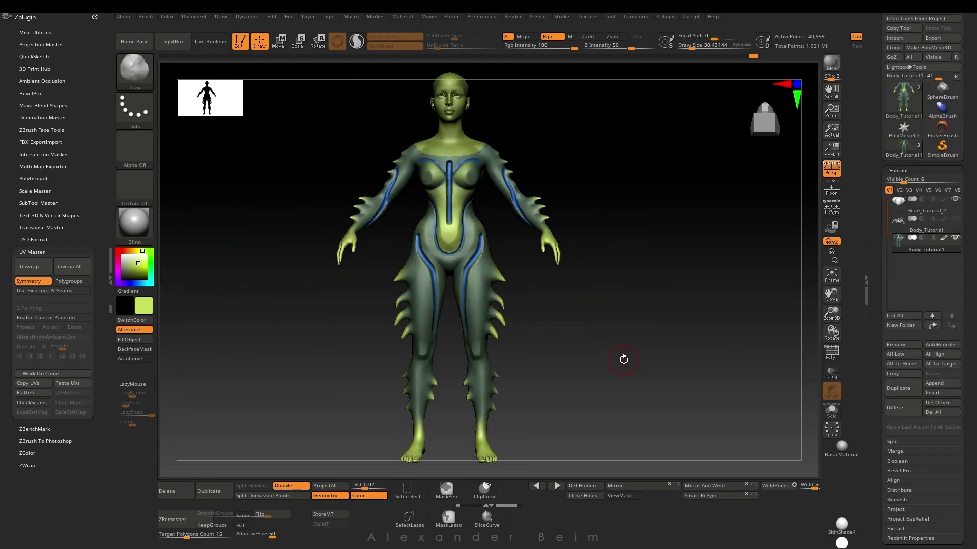
pyautogui.moveTo(624, 360); pyautogui.dragTo(501, 277)
pyautogui.moveTo(660, 234); pyautogui.dragTo(672, 258)
# Export the painted, retopologized body mesh as an OBJ into a newly created folder.
pyautogui.moveTo(884, 30); pyautogui.dragTo(891, 127)
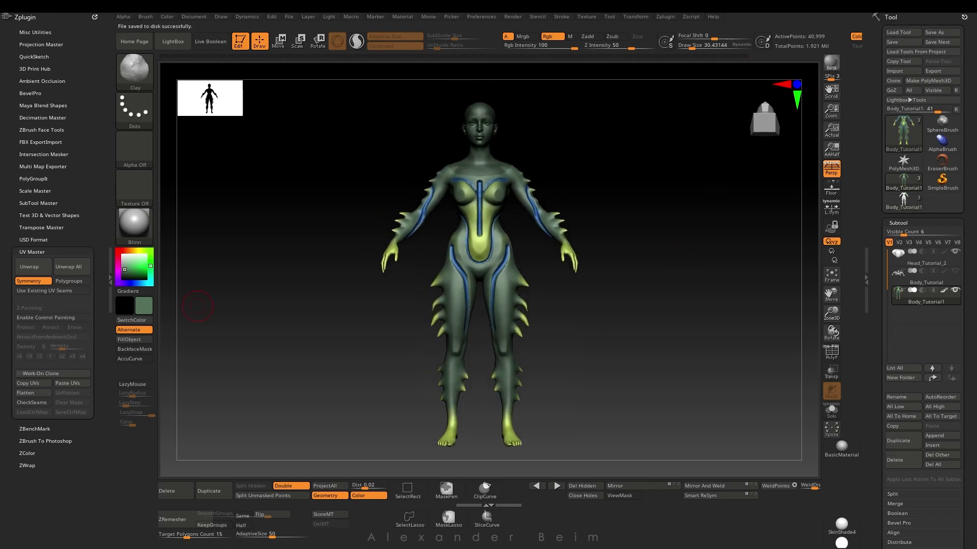
pyautogui.click(934, 70)
pyautogui.rightClick(605, 346)
pyautogui.moveTo(641, 432)
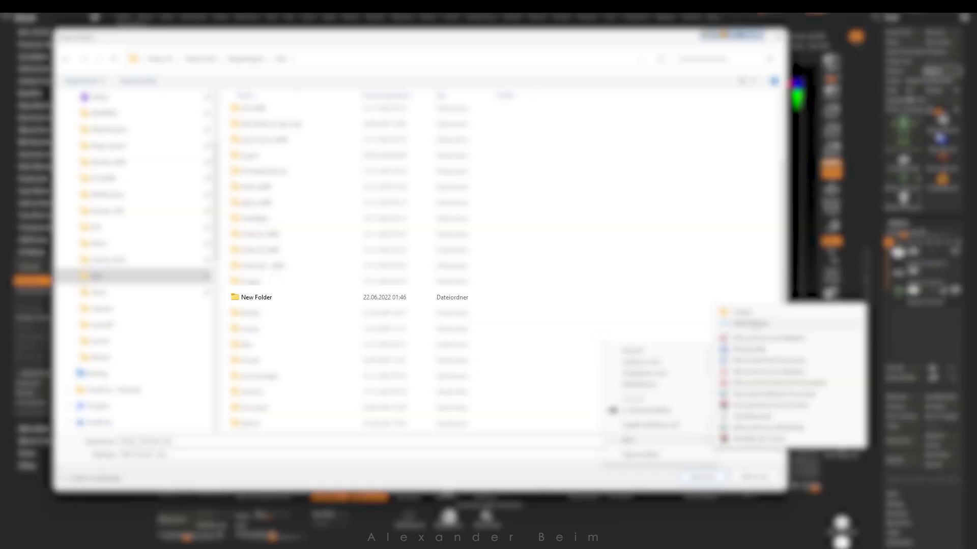
pyautogui.click(741, 322)
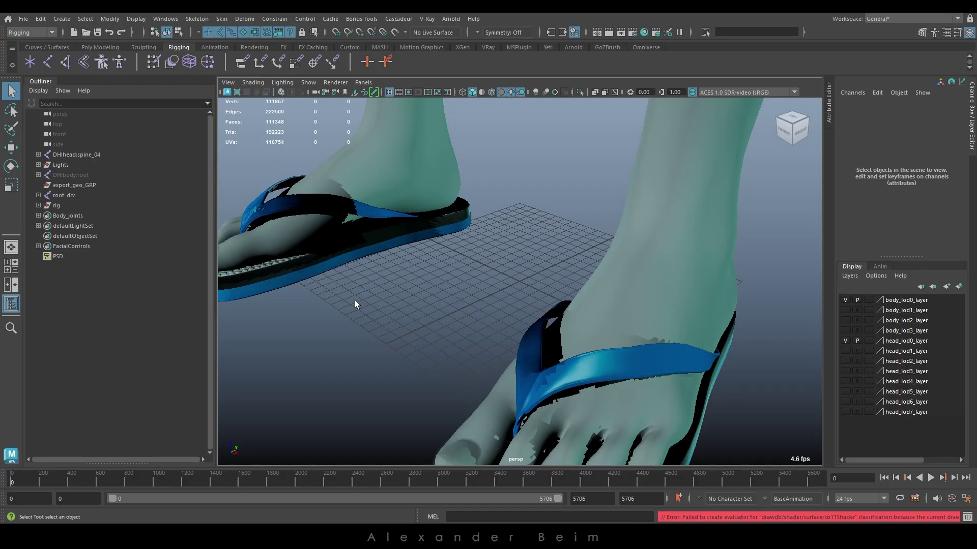
# Switch to the MetaHuman rig scene in Maya, frame the whole character and set the viewport to plain grey shading.
pyautogui.scroll(-6, 355, 300)
pyautogui.keyDown('alt'); pyautogui.moveTo(608, 266); pyautogui.dragTo(484, 237, button='middle'); pyautogui.keyUp('alt')
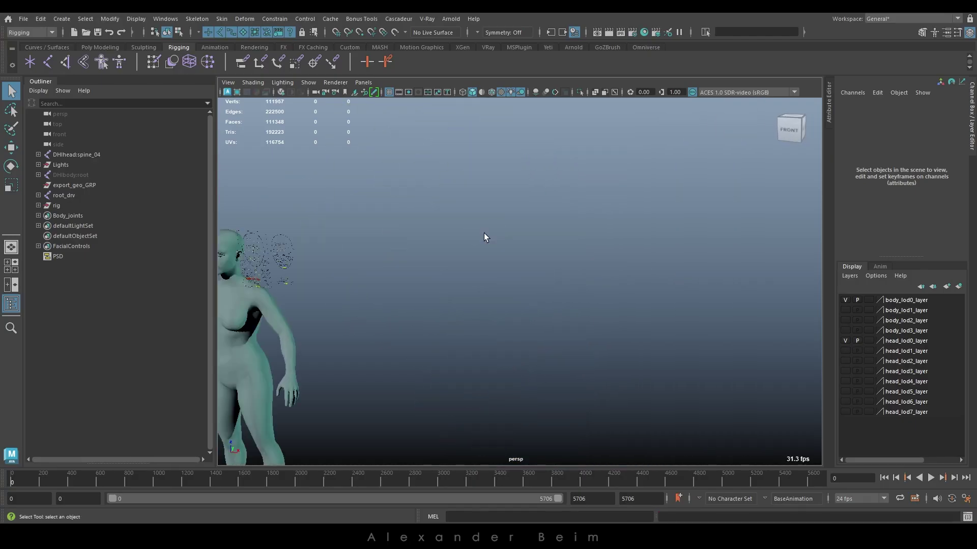
pyautogui.click(256, 374)
pyautogui.press('f')
pyautogui.click(682, 331)
pyautogui.keyDown('alt'); pyautogui.moveTo(608, 290); pyautogui.dragTo(590, 277, button='middle'); pyautogui.keyUp('alt')
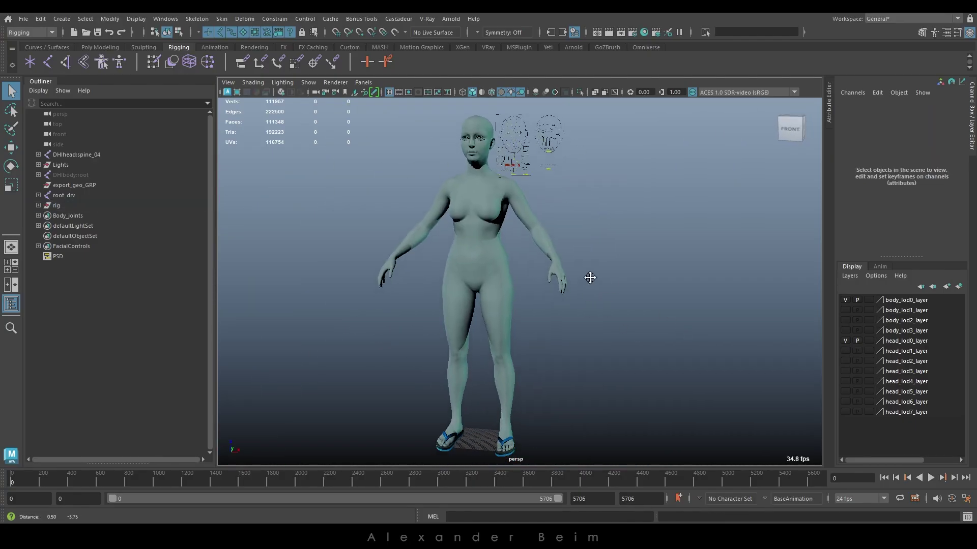
pyautogui.click(500, 92)
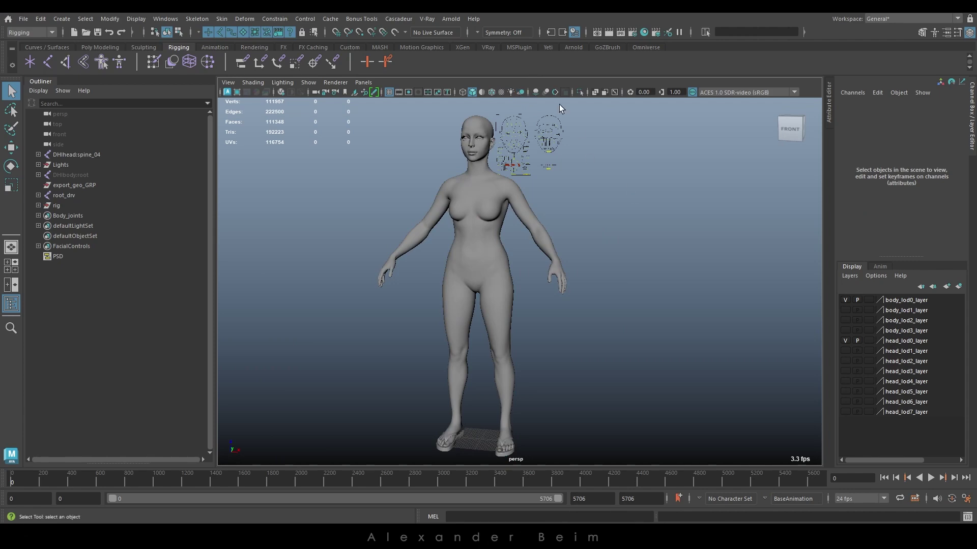
# Import Custop_Topology_Body.obj from the Tutorial_Body folder into the rig scene.
pyautogui.click(24, 19)
pyautogui.click(50, 129)
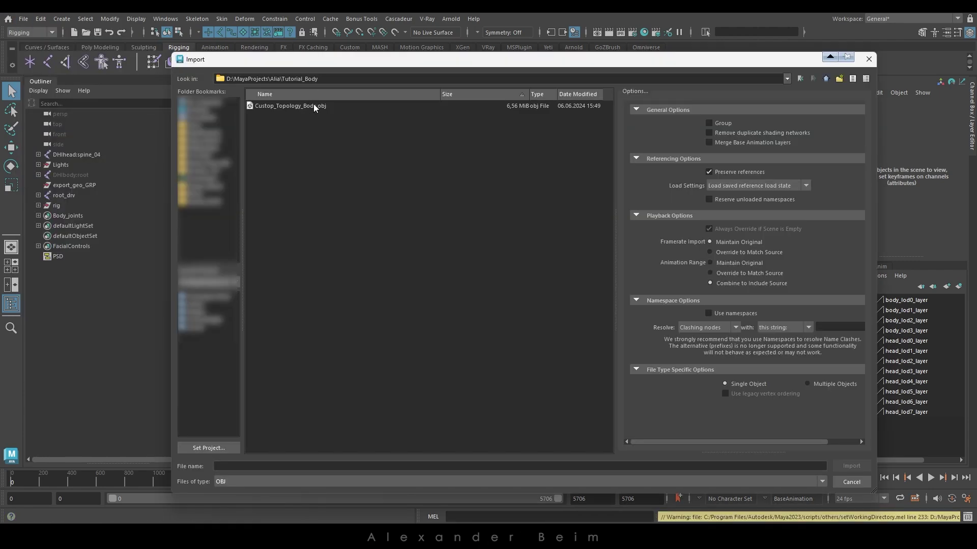
pyautogui.click(313, 105)
pyautogui.click(843, 467)
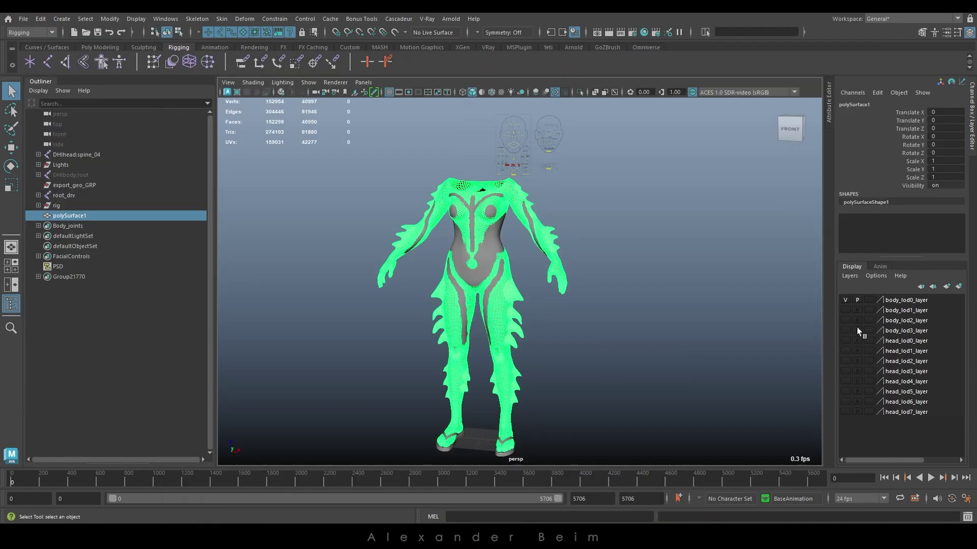
# Hide body_lod0_layer, keep head_lod0_layer visible and select the imported spiked body.
pyautogui.click(846, 342)
pyautogui.click(846, 300)
pyautogui.click(562, 273)
pyautogui.click(480, 285)
pyautogui.keyDown('alt'); pyautogui.moveTo(480, 285); pyautogui.dragTo(617, 298, button='middle'); pyautogui.keyUp('alt')
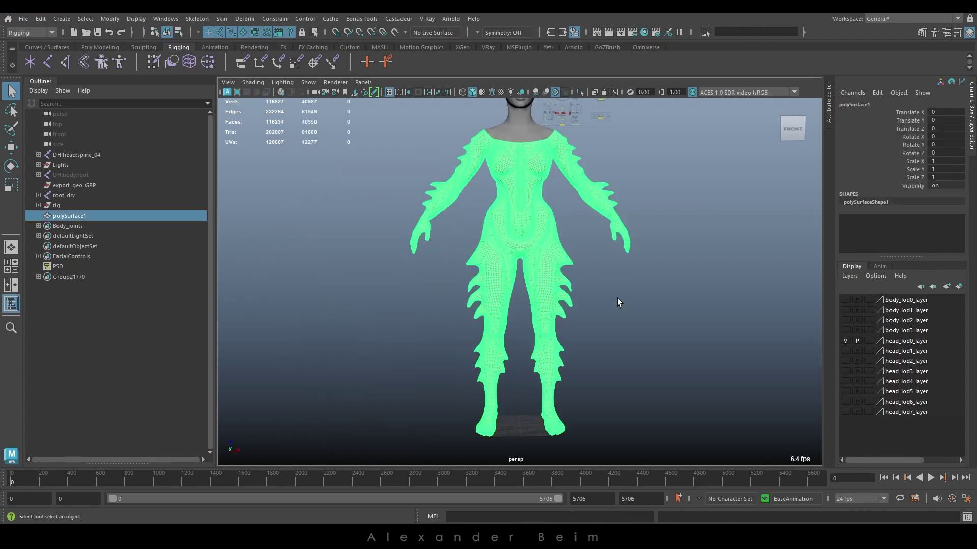
# Rename the imported body mesh polySurface1 as Custom_Topo_Body and deselect it.
pyautogui.click(617, 298)
pyautogui.keyDown('alt'); pyautogui.moveTo(618, 298); pyautogui.dragTo(555, 293, button='right'); pyautogui.keyUp('alt')
pyautogui.keyDown('alt'); pyautogui.moveTo(555, 293); pyautogui.dragTo(576, 297, button='middle'); pyautogui.keyUp('alt')
pyautogui.keyDown('alt'); pyautogui.moveTo(576, 297); pyautogui.dragTo(567, 303); pyautogui.keyUp('alt')
pyautogui.keyDown('alt'); pyautogui.moveTo(567, 303); pyautogui.dragTo(568, 227, button='right'); pyautogui.keyUp('alt')
pyautogui.keyDown('alt'); pyautogui.moveTo(569, 227); pyautogui.dragTo(539, 234); pyautogui.keyUp('alt')
pyautogui.click(501, 239)
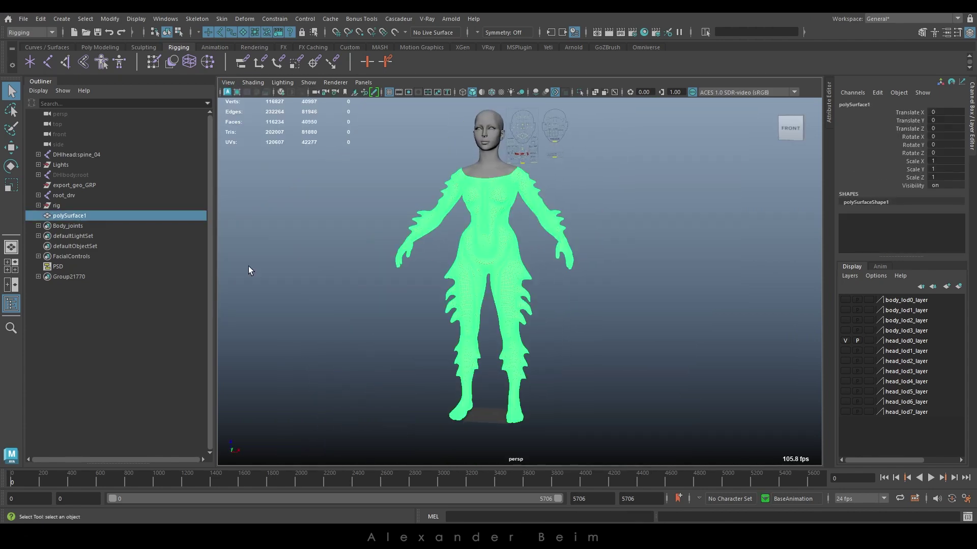
pyautogui.doubleClick(148, 218)
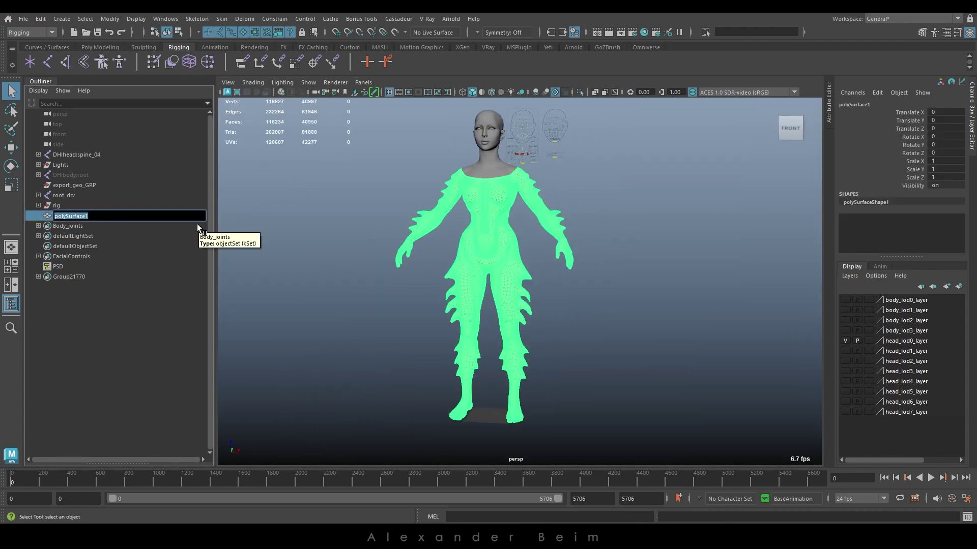
pyautogui.write('Custom_Topo_Body')
pyautogui.press('Return')
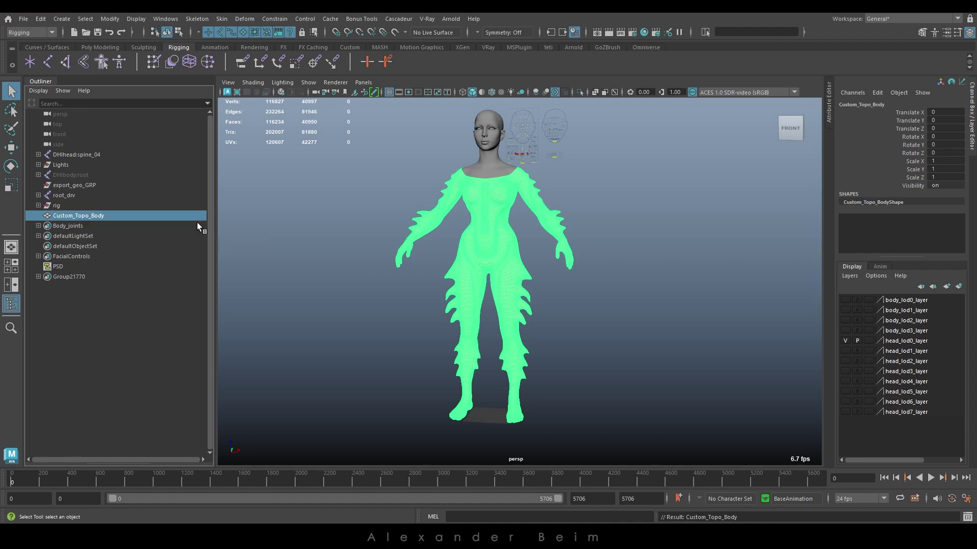
pyautogui.click(633, 233)
pyautogui.keyDown('alt'); pyautogui.moveTo(475, 237); pyautogui.dragTo(640, 256); pyautogui.keyUp('alt')
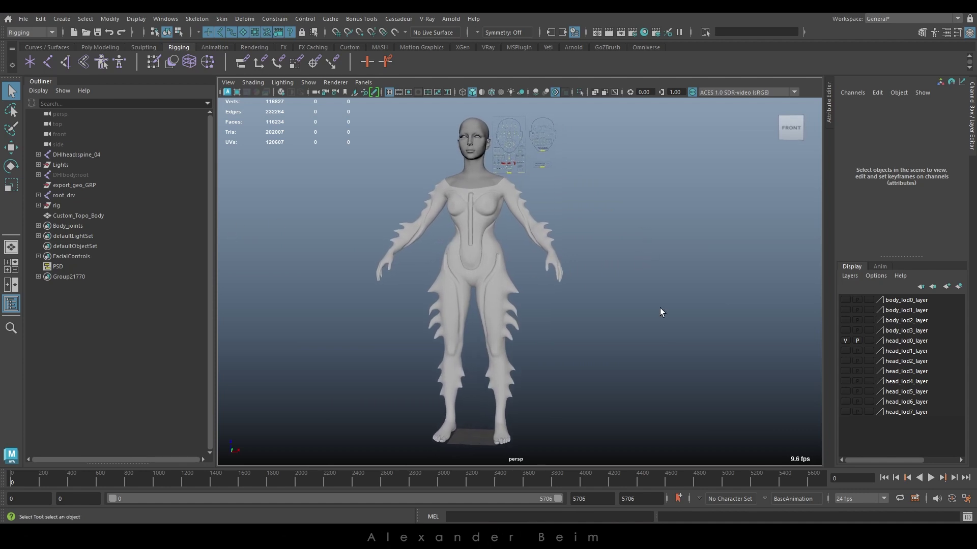
# Delete the export_geo_GRP and Lights groups from the scene.
pyautogui.click(86, 185)
pyautogui.press('Delete')
pyautogui.click(77, 164)
pyautogui.press('Delete')
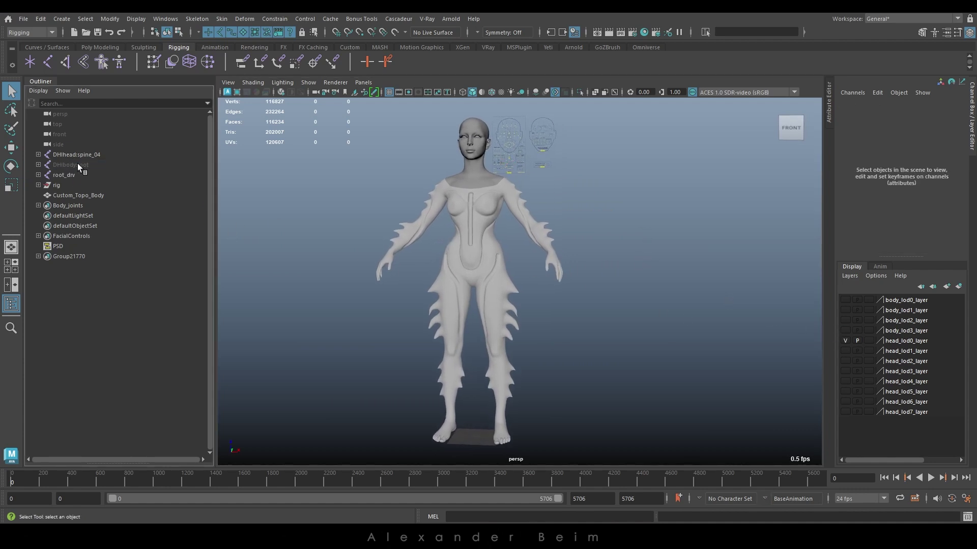
# Delete the lower-detail head LOD groups inside the rig's head geometry_grp, keeping only head_lod0_grp.
pyautogui.click(39, 185)
pyautogui.click(44, 196)
pyautogui.click(51, 205)
pyautogui.moveTo(92, 226); pyautogui.dragTo(101, 286)
pyautogui.press('Delete')
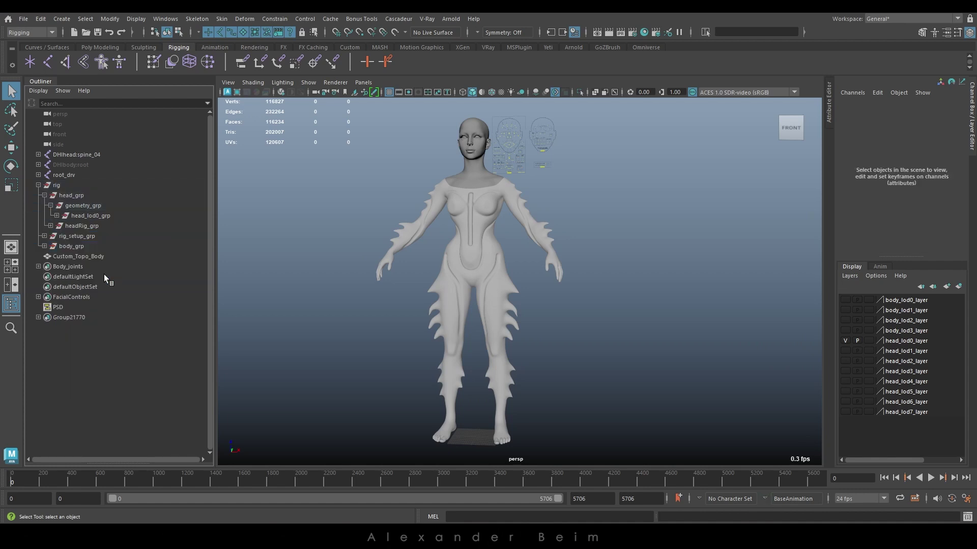
# Delete body_lod1_grp, body_lod2_grp and body_lod3_grp under body_grp, and remove the unused display layers.
pyautogui.click(44, 246)
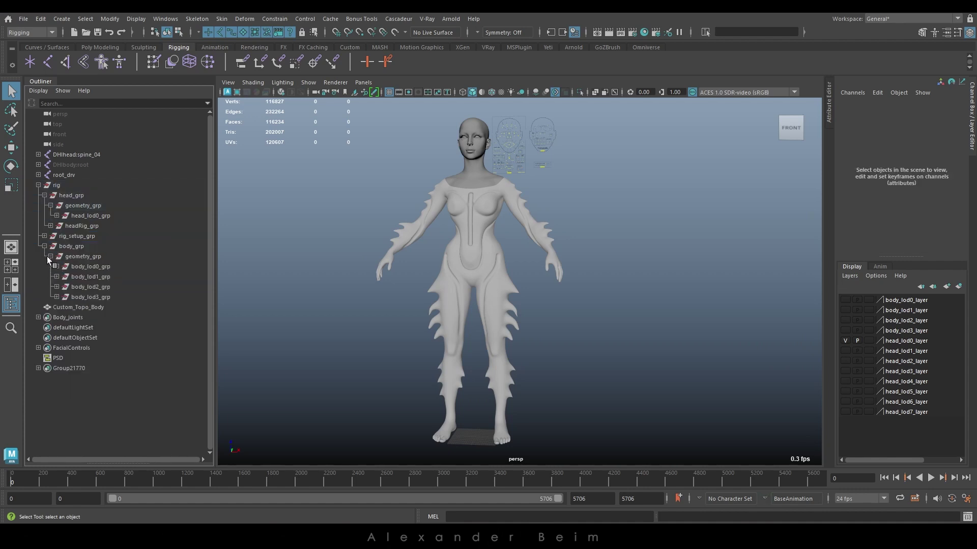
pyautogui.click(850, 277)
pyautogui.click(847, 367)
# Display the skeleton joints over the meshes in the viewport and collapse the rig group.
pyautogui.keyDown('alt'); pyautogui.moveTo(458, 249); pyautogui.dragTo(435, 245); pyautogui.keyUp('alt')
pyautogui.keyDown('alt'); pyautogui.moveTo(436, 246); pyautogui.dragTo(488, 256, button='right'); pyautogui.keyUp('alt')
pyautogui.keyDown('alt'); pyautogui.moveTo(488, 256); pyautogui.dragTo(547, 318, button='middle'); pyautogui.keyUp('alt')
pyautogui.keyDown('alt'); pyautogui.moveTo(547, 318); pyautogui.dragTo(527, 337, button='right'); pyautogui.keyUp('alt')
pyautogui.keyDown('alt'); pyautogui.moveTo(527, 338); pyautogui.dragTo(516, 306, button='middle'); pyautogui.keyUp('alt')
pyautogui.keyDown('alt'); pyautogui.moveTo(516, 305); pyautogui.dragTo(501, 275); pyautogui.keyUp('alt')
pyautogui.keyDown('alt'); pyautogui.moveTo(502, 274); pyautogui.dragTo(547, 300, button='right'); pyautogui.keyUp('alt')
pyautogui.keyDown('alt'); pyautogui.moveTo(547, 300); pyautogui.dragTo(545, 335, button='middle'); pyautogui.keyUp('alt')
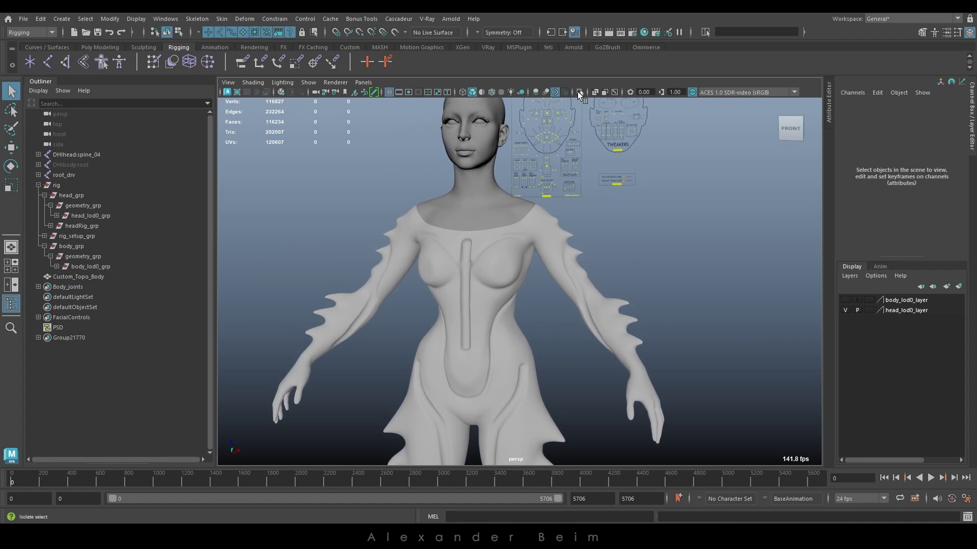
pyautogui.click(389, 91)
pyautogui.click(327, 247)
pyautogui.click(38, 185)
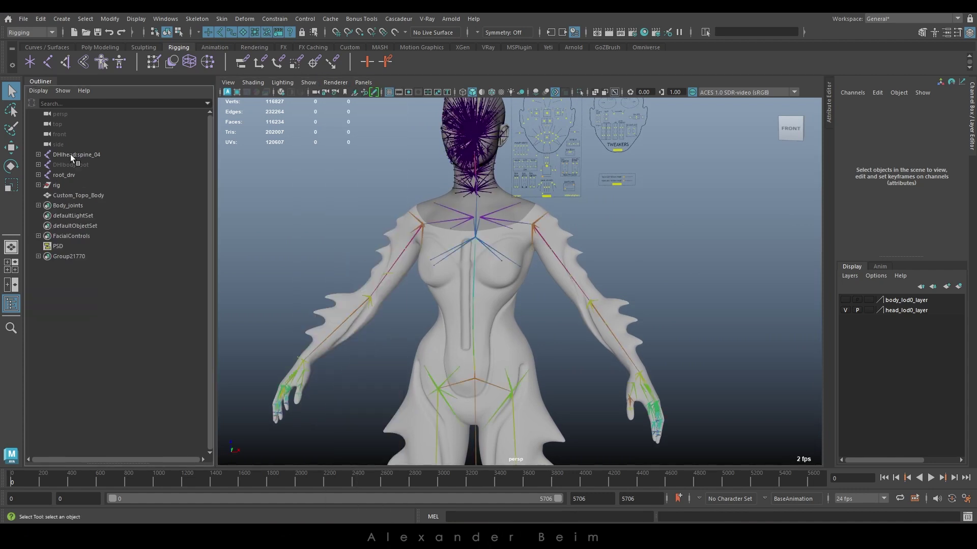
# Put the DHIhead:spine_04 joint hierarchy on a new hidden display layer, and select the root_drv skeleton.
pyautogui.click(70, 154)
pyautogui.click(959, 286)
pyautogui.click(846, 300)
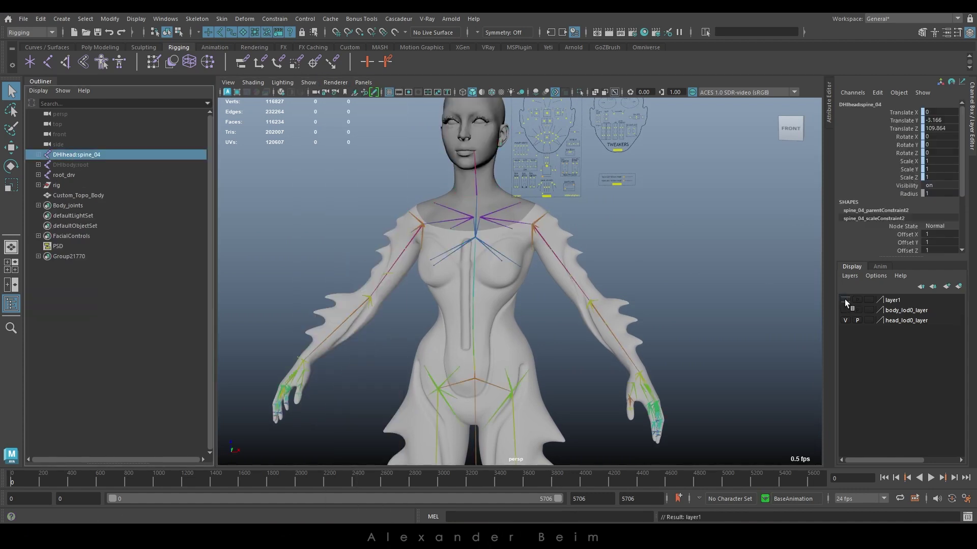
pyautogui.click(64, 175)
pyautogui.keyDown('alt'); pyautogui.moveTo(638, 280); pyautogui.dragTo(511, 295, button='right'); pyautogui.keyUp('alt')
pyautogui.keyDown('alt'); pyautogui.moveTo(511, 295); pyautogui.dragTo(499, 232, button='middle'); pyautogui.keyUp('alt')
pyautogui.keyDown('alt'); pyautogui.moveTo(517, 232); pyautogui.dragTo(503, 236, button='right'); pyautogui.keyUp('alt')
pyautogui.keyDown('alt'); pyautogui.moveTo(503, 235); pyautogui.dragTo(502, 249, button='middle'); pyautogui.keyUp('alt')
pyautogui.keyDown('alt'); pyautogui.moveTo(473, 240); pyautogui.dragTo(487, 239, button='right'); pyautogui.keyUp('alt')
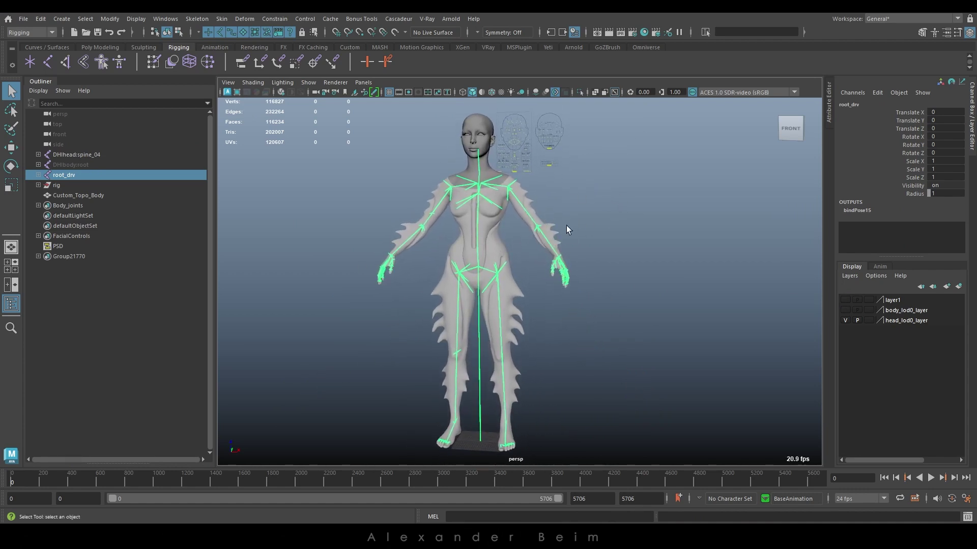
# Show body_lod0_layer, test how the original body follows lowerarm_l_drv rotated about -66° in Z, undo it and hide the layer again.
pyautogui.click(846, 310)
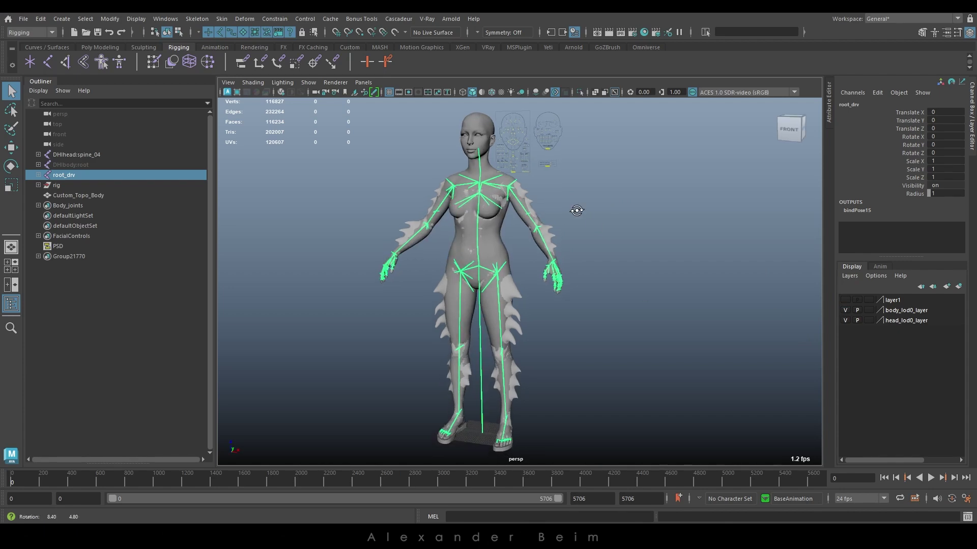
pyautogui.keyDown('alt'); pyautogui.moveTo(578, 210); pyautogui.dragTo(514, 224); pyautogui.keyUp('alt')
pyautogui.keyDown('alt'); pyautogui.moveTo(514, 224); pyautogui.dragTo(804, 337, button='right'); pyautogui.keyUp('alt')
pyautogui.keyDown('alt'); pyautogui.moveTo(608, 150); pyautogui.dragTo(575, 300, button='middle'); pyautogui.keyUp('alt')
pyautogui.keyDown('alt'); pyautogui.moveTo(575, 301); pyautogui.dragTo(573, 297); pyautogui.keyUp('alt')
pyautogui.click(543, 246)
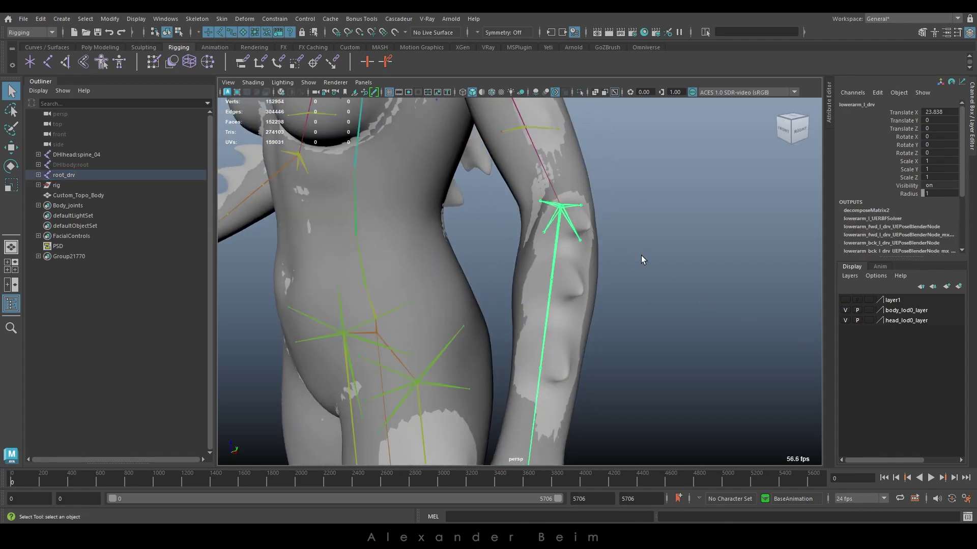
pyautogui.press('e')
pyautogui.moveTo(568, 245); pyautogui.dragTo(525, 218)
pyautogui.keyDown('alt'); pyautogui.moveTo(585, 259); pyautogui.dragTo(545, 270, button='right'); pyautogui.keyUp('alt')
pyautogui.moveTo(558, 276)
pyautogui.keyDown('alt'); pyautogui.mouseDown()
pyautogui.moveTo(520, 279)
pyautogui.moveTo(549, 283)
pyautogui.mouseUp(); pyautogui.keyUp('alt')
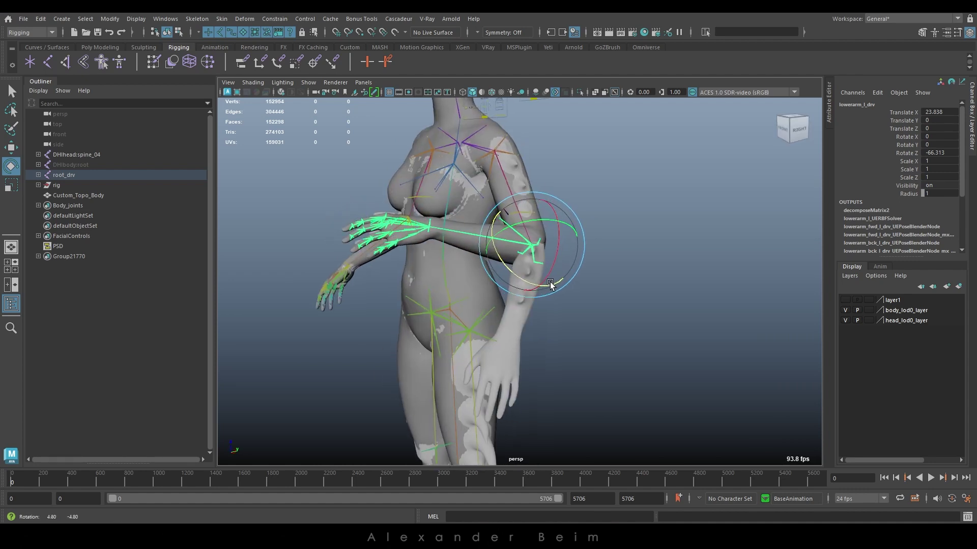
pyautogui.hotkey('ctrl', 'z')
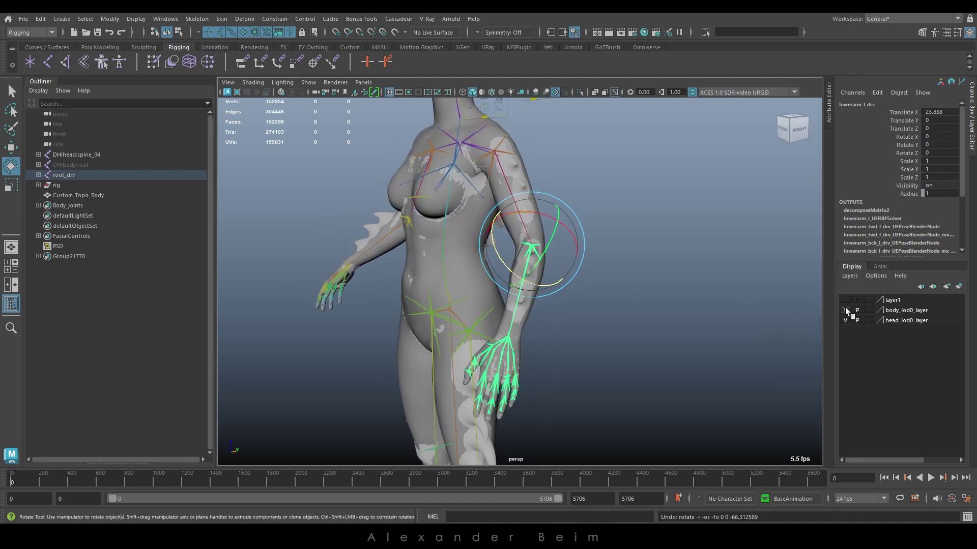
pyautogui.click(844, 307)
# Select all member joints of the Body_joints set.
pyautogui.click(658, 329)
pyautogui.keyDown('alt'); pyautogui.moveTo(659, 329); pyautogui.dragTo(566, 304); pyautogui.keyUp('alt')
pyautogui.keyDown('alt'); pyautogui.moveTo(565, 304); pyautogui.dragTo(519, 316, button='right'); pyautogui.keyUp('alt')
pyautogui.keyDown('alt'); pyautogui.moveTo(519, 316); pyautogui.dragTo(510, 270, button='middle'); pyautogui.keyUp('alt')
pyautogui.keyDown('alt'); pyautogui.moveTo(509, 271); pyautogui.dragTo(516, 272); pyautogui.keyUp('alt')
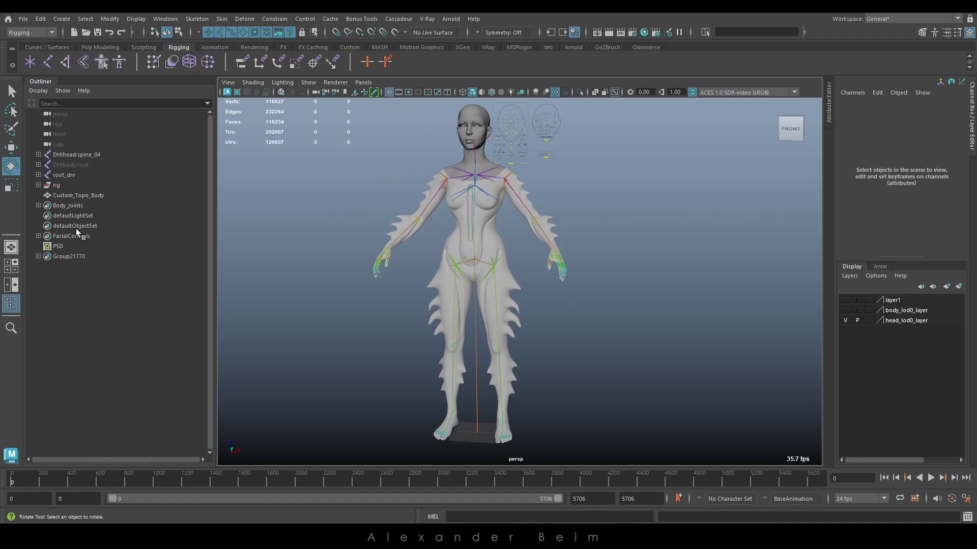
pyautogui.click(75, 205)
pyautogui.rightClick(75, 205)
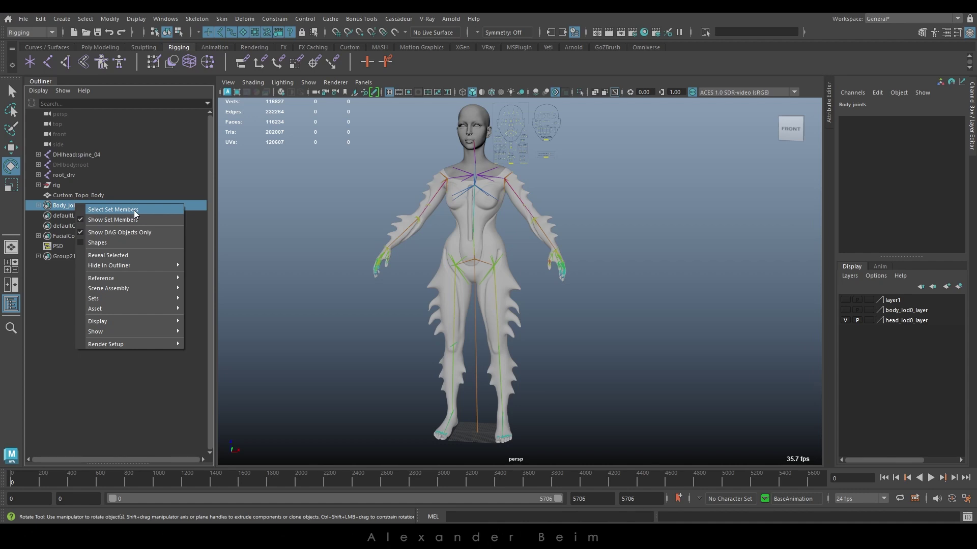
pyautogui.click(135, 211)
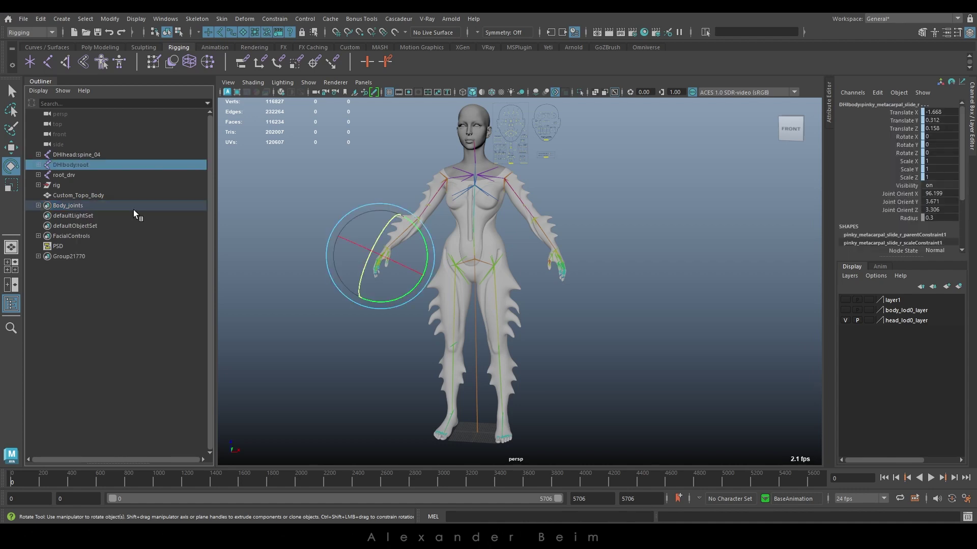
# Bind Custom_Topo_Body to the selected joints with Closest distance, Classic linear skinning and 3 max influences.
pyautogui.click(493, 238)
pyautogui.click(220, 20)
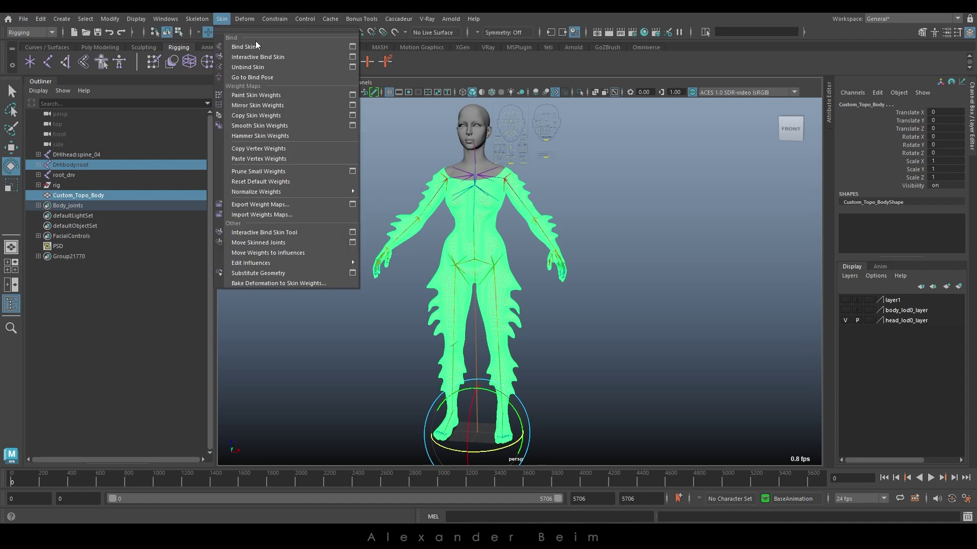
pyautogui.click(355, 46)
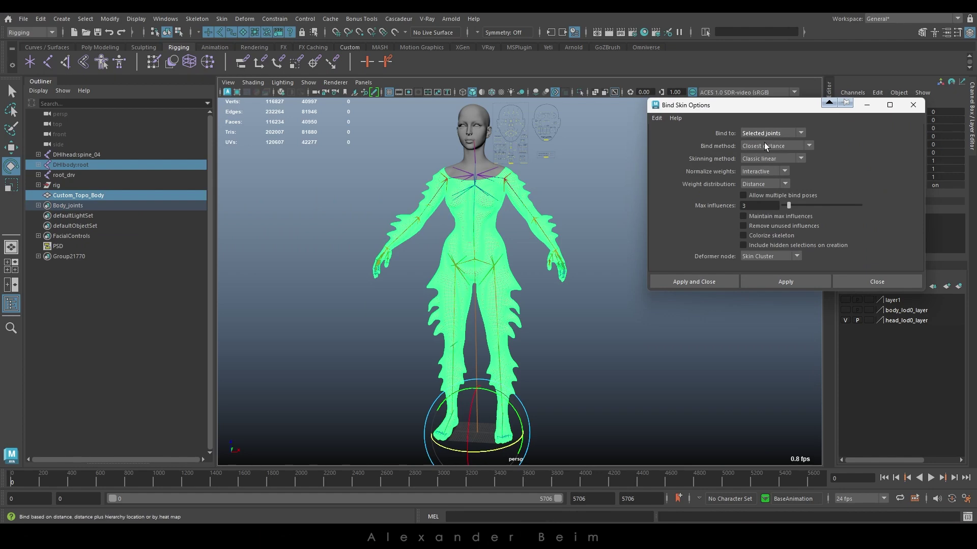
pyautogui.click(705, 281)
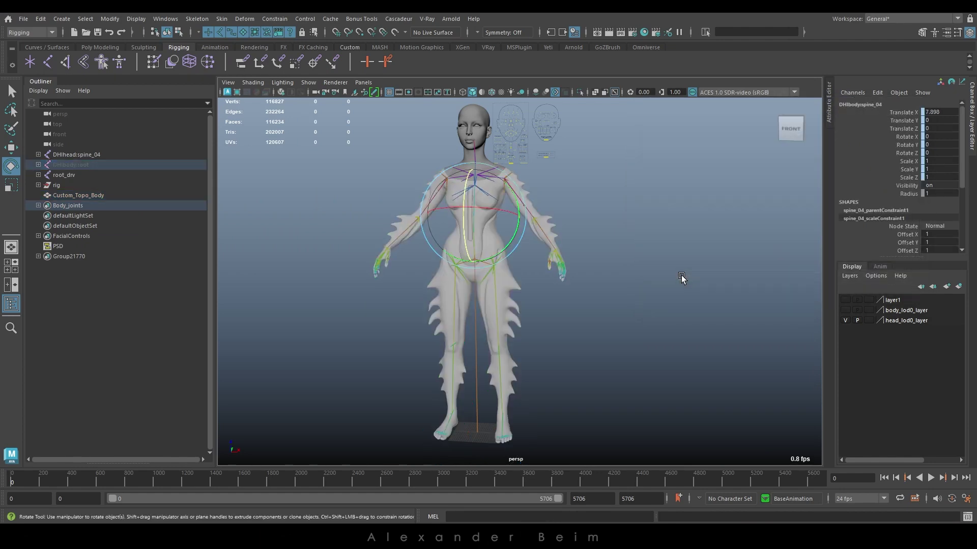
# Test the new skin bind by rotating the left forearm joint lowerarm_l_drv about -86° in Z.
pyautogui.click(609, 268)
pyautogui.keyDown('alt'); pyautogui.moveTo(572, 277); pyautogui.dragTo(478, 272); pyautogui.keyUp('alt')
pyautogui.keyDown('alt'); pyautogui.moveTo(477, 271); pyautogui.dragTo(539, 255, button='right'); pyautogui.keyUp('alt')
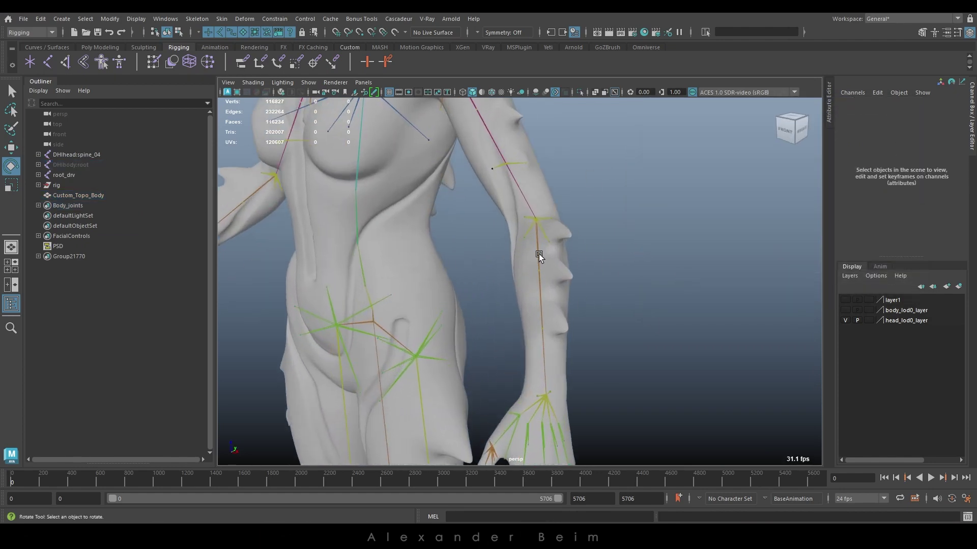
pyautogui.click(539, 255)
pyautogui.moveTo(539, 245); pyautogui.dragTo(501, 196)
pyautogui.keyDown('alt'); pyautogui.moveTo(501, 203); pyautogui.dragTo(415, 247); pyautogui.keyUp('alt')
pyautogui.keyDown('alt'); pyautogui.moveTo(415, 247); pyautogui.dragTo(419, 243, button='right'); pyautogui.keyUp('alt')
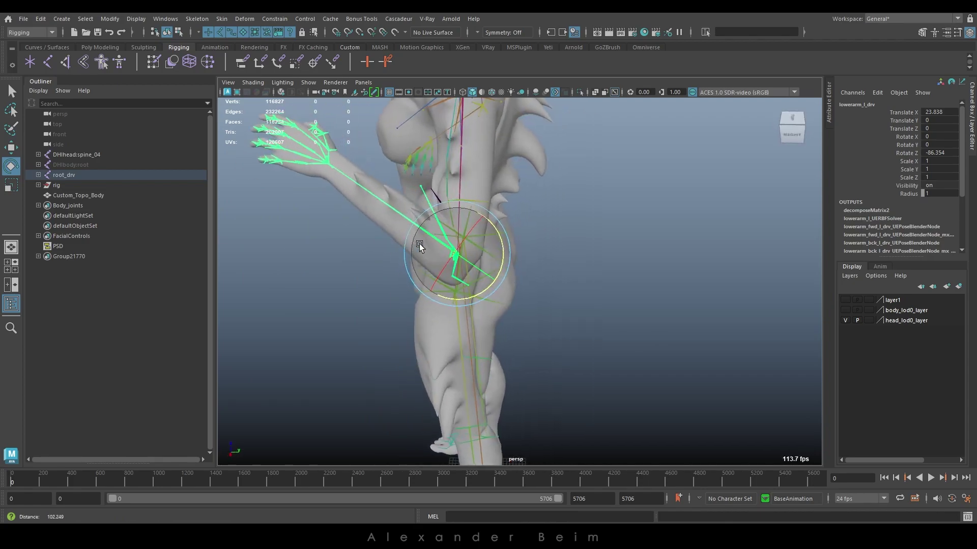
pyautogui.keyDown('alt'); pyautogui.moveTo(420, 243); pyautogui.dragTo(473, 295); pyautogui.keyUp('alt')
# Turn on wireframe on shaded and examine the mesh deformation around the bent left elbow.
pyautogui.click(491, 92)
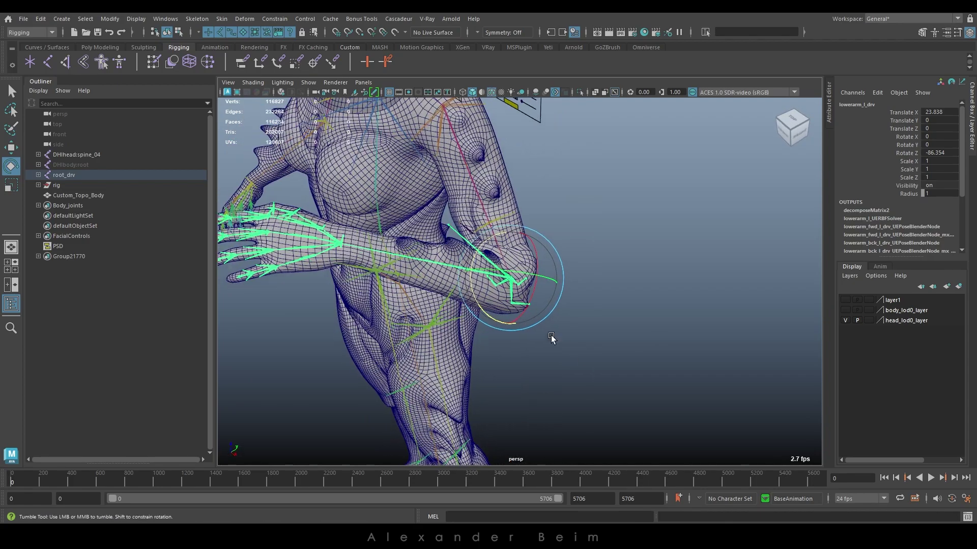
pyautogui.moveTo(551, 338)
pyautogui.keyDown('alt'); pyautogui.mouseDown()
pyautogui.moveTo(506, 312)
pyautogui.moveTo(451, 318)
pyautogui.moveTo(416, 294)
pyautogui.moveTo(473, 300)
pyautogui.mouseUp(); pyautogui.keyUp('alt')
pyautogui.keyDown('alt'); pyautogui.moveTo(473, 300); pyautogui.dragTo(529, 300, button='right'); pyautogui.keyUp('alt')
pyautogui.click(734, 215)
pyautogui.keyDown('alt'); pyautogui.moveTo(657, 242); pyautogui.dragTo(691, 251, button='right'); pyautogui.keyUp('alt')
pyautogui.keyDown('alt'); pyautogui.moveTo(691, 250); pyautogui.dragTo(624, 264); pyautogui.keyUp('alt')
pyautogui.click(577, 305)
# Undo the test rotation of the left forearm joint.
pyautogui.hotkey('ctrl', 'z')
pyautogui.hotkey('ctrl', 'z')
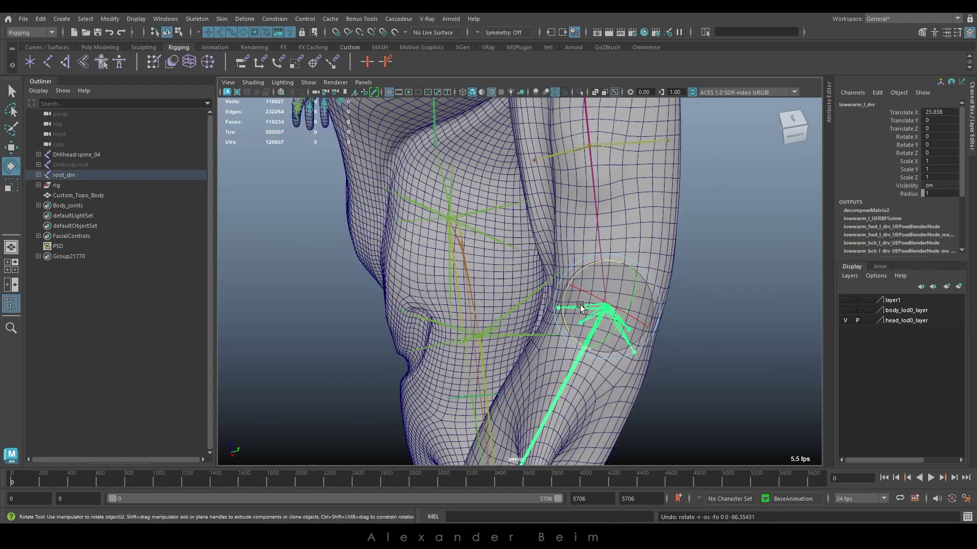
pyautogui.hotkey('ctrl', 'z')
pyautogui.keyDown('alt'); pyautogui.moveTo(577, 306); pyautogui.dragTo(433, 245, button='right'); pyautogui.keyUp('alt')
pyautogui.keyDown('alt'); pyautogui.moveTo(432, 244); pyautogui.dragTo(527, 263); pyautogui.keyUp('alt')
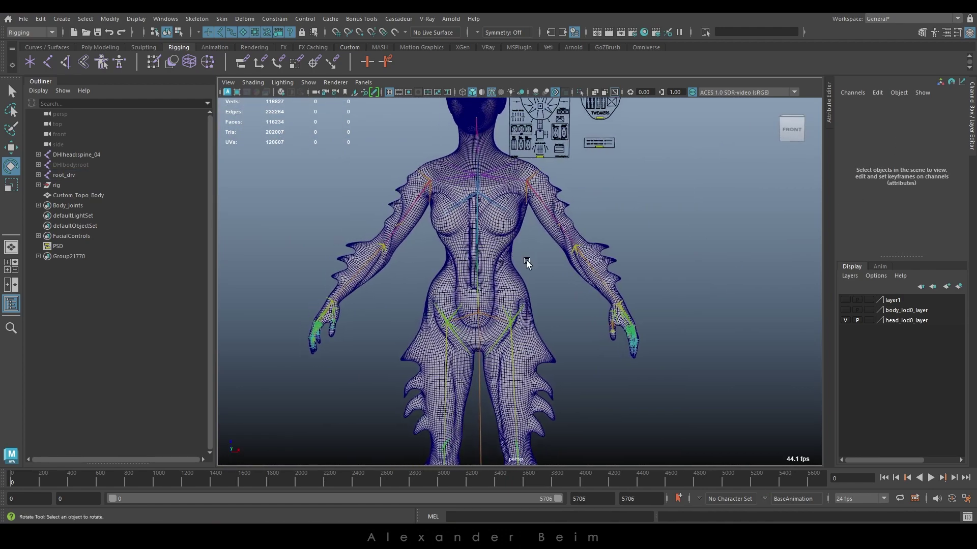
# Show body_lod0_layer, copy skin weights from the original body mesh to Custom_Topo_Body using Closest point on surface and Closest joint, and hide the layer.
pyautogui.click(845, 310)
pyautogui.keyDown('alt'); pyautogui.moveTo(535, 326); pyautogui.dragTo(492, 280); pyautogui.keyUp('alt')
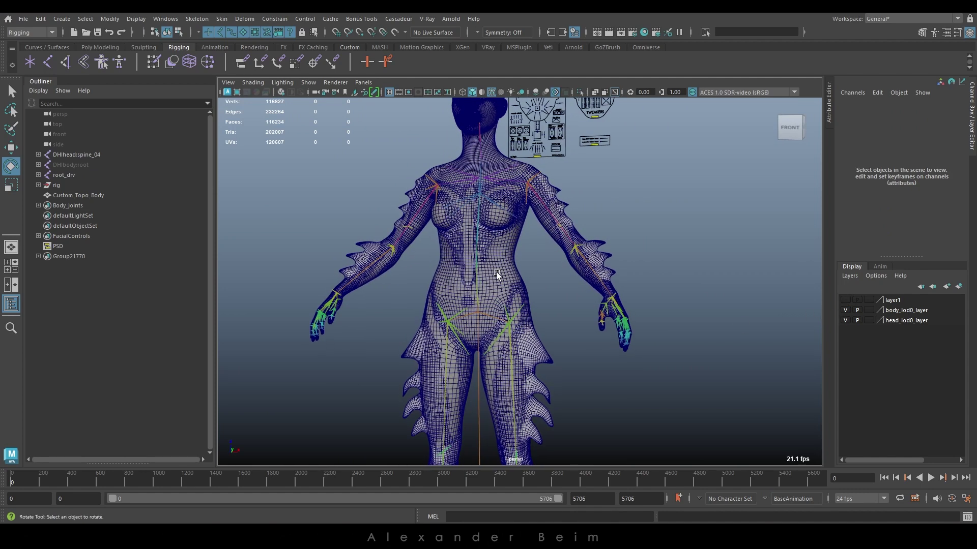
pyautogui.click(496, 273)
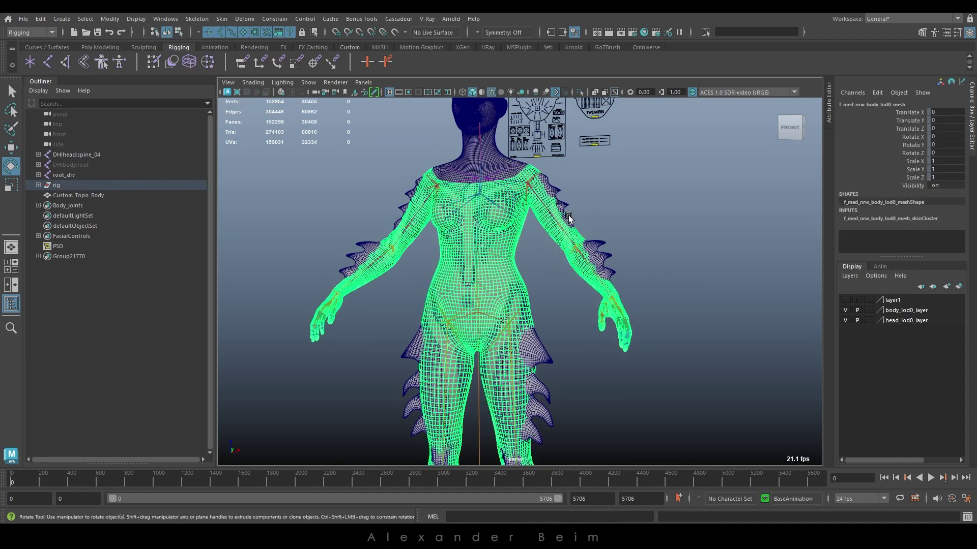
pyautogui.click(600, 247)
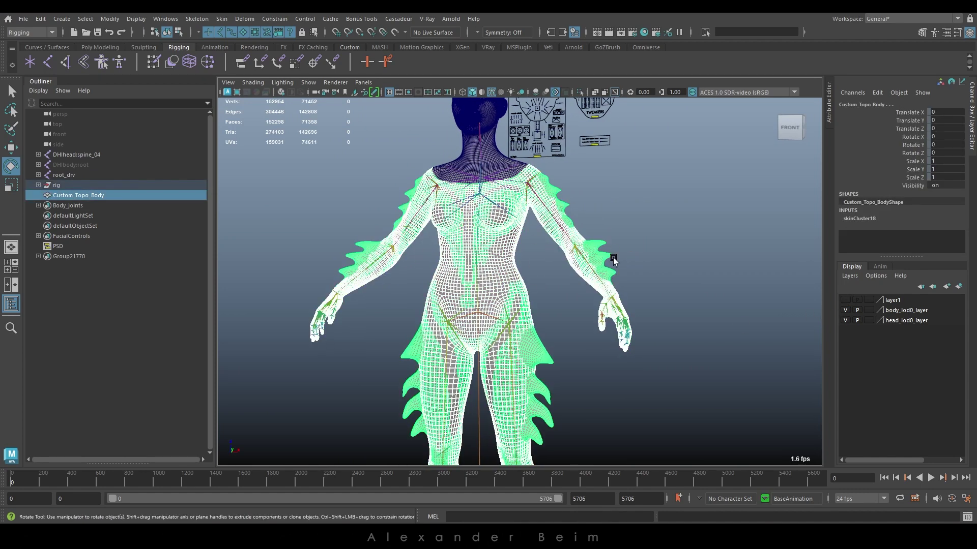
pyautogui.click(222, 19)
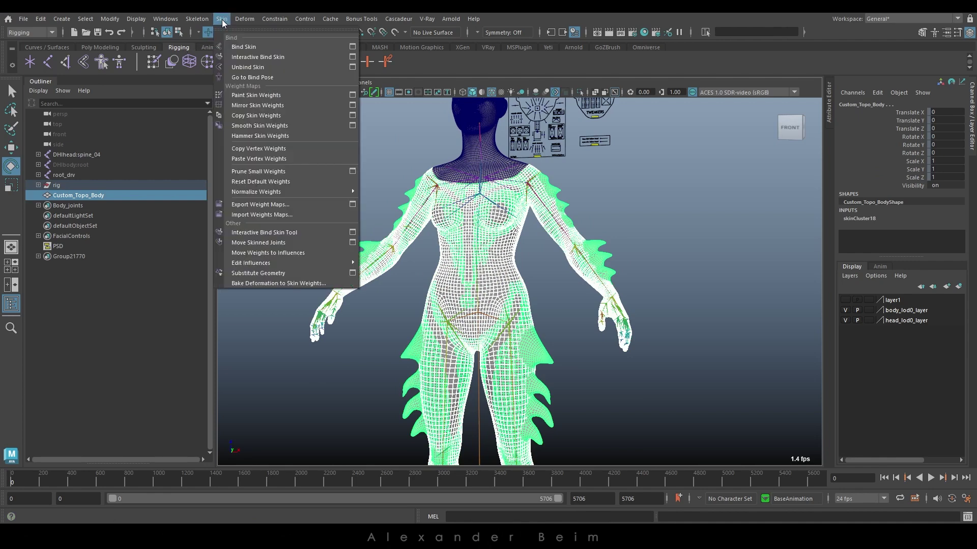
pyautogui.click(353, 117)
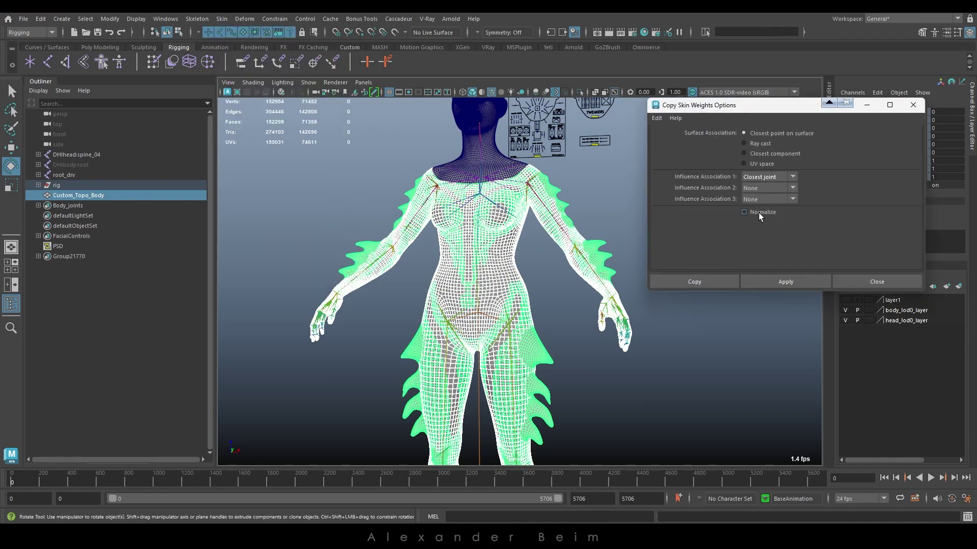
pyautogui.click(698, 281)
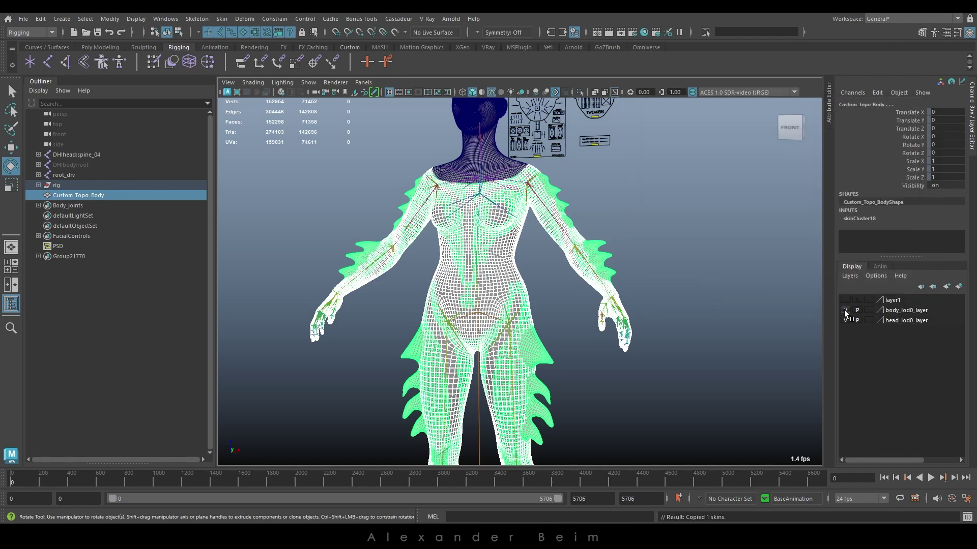
pyautogui.click(846, 310)
# Test the copied weights by rotating lowerarm_l_drv about -72° in Z, and undo the rotation.
pyautogui.keyDown('alt'); pyautogui.moveTo(600, 259); pyautogui.dragTo(502, 292); pyautogui.keyUp('alt')
pyautogui.click(499, 288)
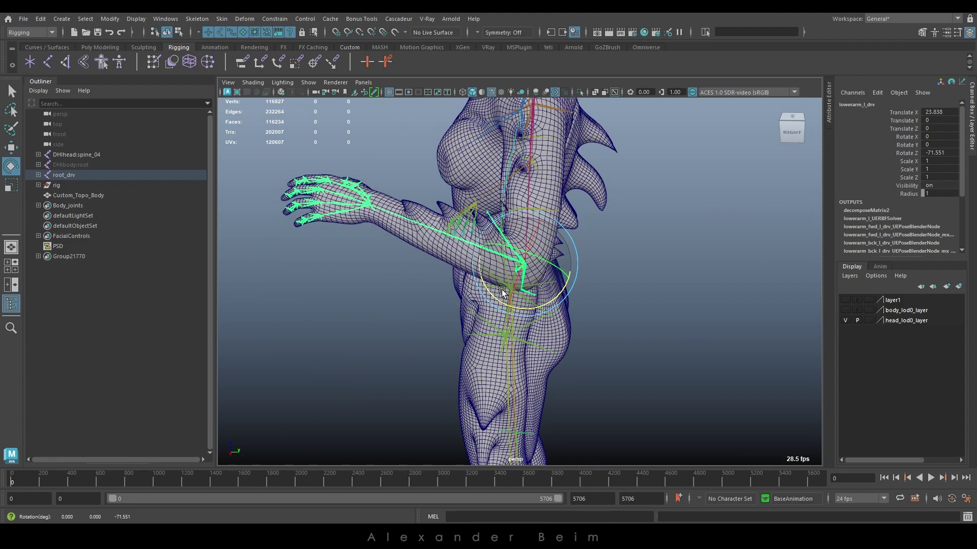
pyautogui.hotkey('ctrl', 'z')
pyautogui.click(585, 307)
# Test the knee deformation by rotating calf_l_drv about -106° in Z, and undo the rotation.
pyautogui.keyDown('alt'); pyautogui.moveTo(584, 307); pyautogui.dragTo(382, 243, button='right'); pyautogui.keyUp('alt')
pyautogui.keyDown('alt'); pyautogui.moveTo(382, 243); pyautogui.dragTo(506, 247); pyautogui.keyUp('alt')
pyautogui.keyDown('alt'); pyautogui.moveTo(505, 246); pyautogui.dragTo(563, 207, button='right'); pyautogui.keyUp('alt')
pyautogui.click(498, 332)
pyautogui.keyDown('alt'); pyautogui.moveTo(602, 327); pyautogui.dragTo(531, 267); pyautogui.keyUp('alt')
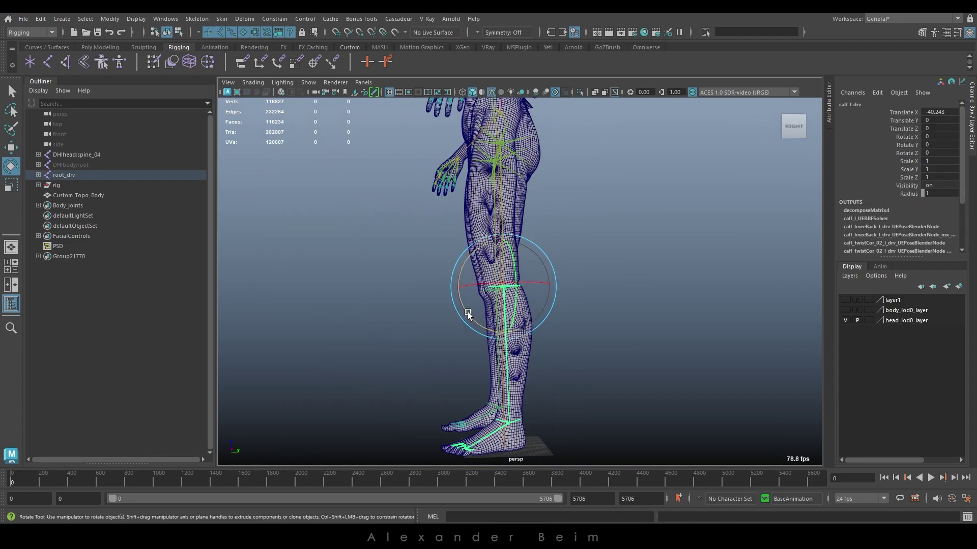
pyautogui.moveTo(468, 314); pyautogui.dragTo(535, 301)
pyautogui.hotkey('ctrl', 'z')
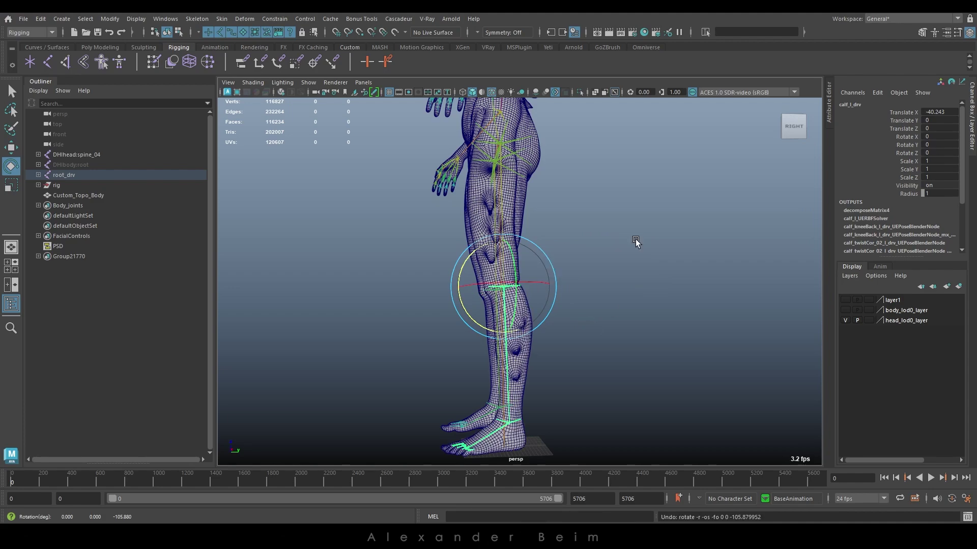
# Select Custom_Topo_Body and open the Paint Skin Weights tool with its settings.
pyautogui.click(636, 239)
pyautogui.keyDown('alt'); pyautogui.moveTo(636, 239); pyautogui.dragTo(685, 264); pyautogui.keyUp('alt')
pyautogui.keyDown('alt'); pyautogui.moveTo(570, 305); pyautogui.dragTo(640, 353, button='right'); pyautogui.keyUp('alt')
pyautogui.keyDown('alt'); pyautogui.moveTo(639, 353); pyautogui.dragTo(666, 335); pyautogui.keyUp('alt')
pyautogui.click(493, 267)
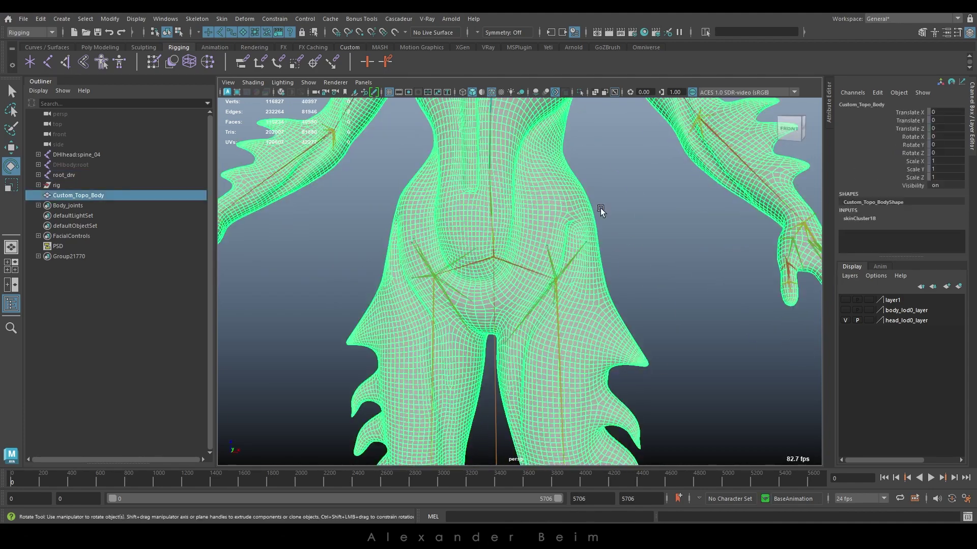
pyautogui.click(224, 19)
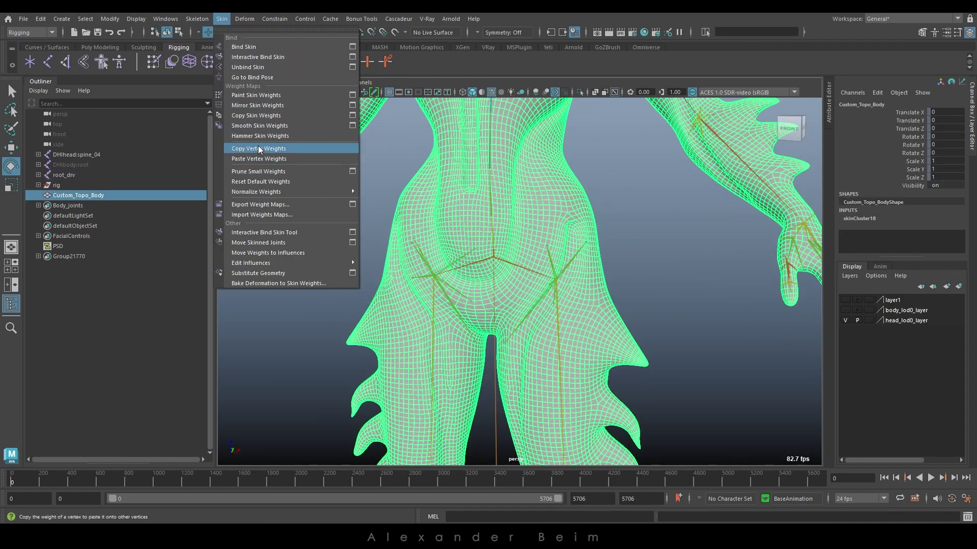
pyautogui.click(264, 95)
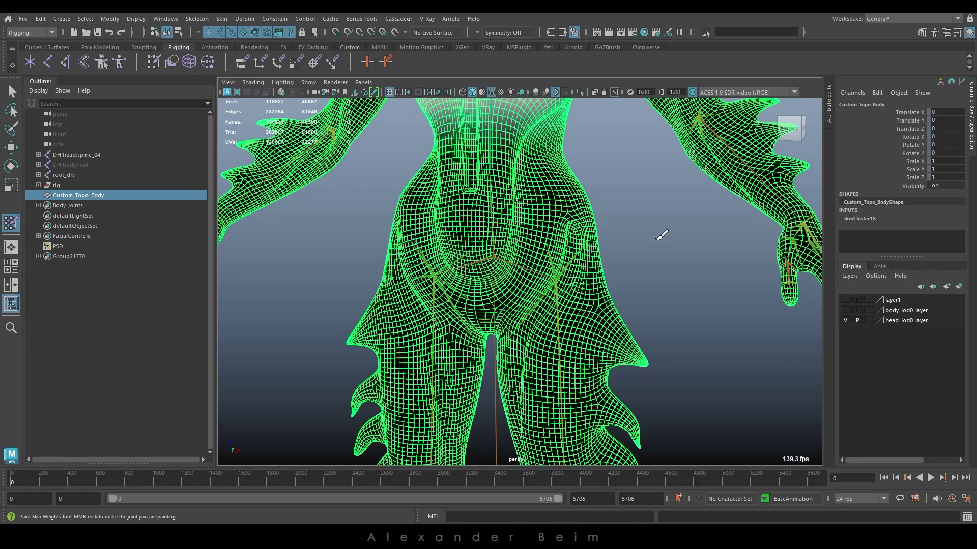
pyautogui.doubleClick(11, 223)
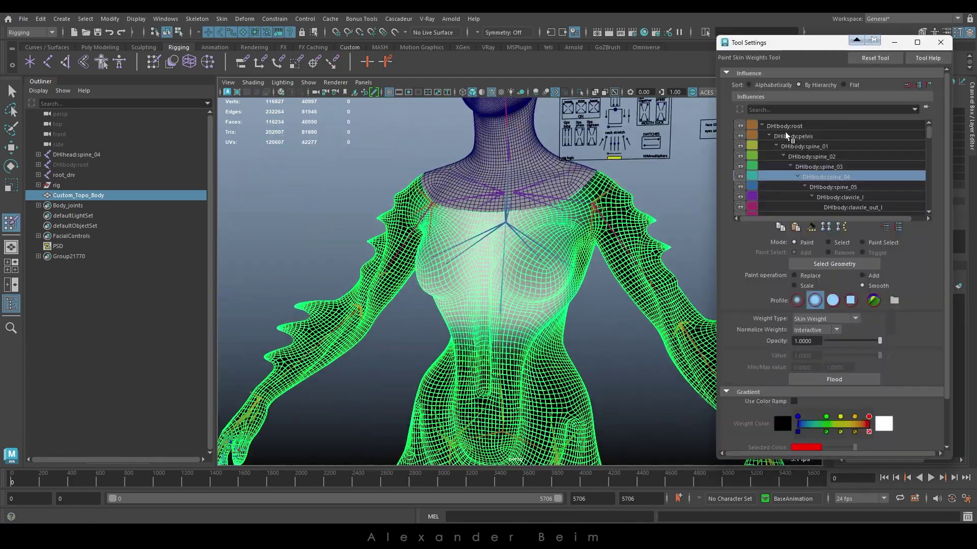
# Examine the skin weights of the DHIbody root, pelvis and spine_01 influences on Custom_Topo_Body.
pyautogui.click(786, 128)
pyautogui.scroll(-3, 531, 204)
pyautogui.keyDown('alt'); pyautogui.moveTo(522, 207); pyautogui.dragTo(525, 214); pyautogui.keyUp('alt')
pyautogui.click(814, 136)
pyautogui.scroll(4, 599, 283)
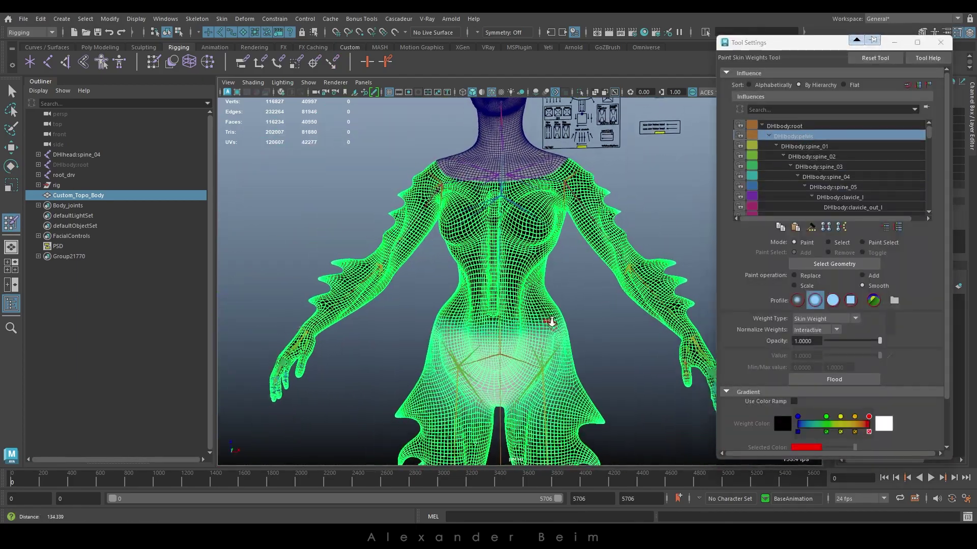
pyautogui.click(817, 147)
pyautogui.scroll(-2, 763, 352)
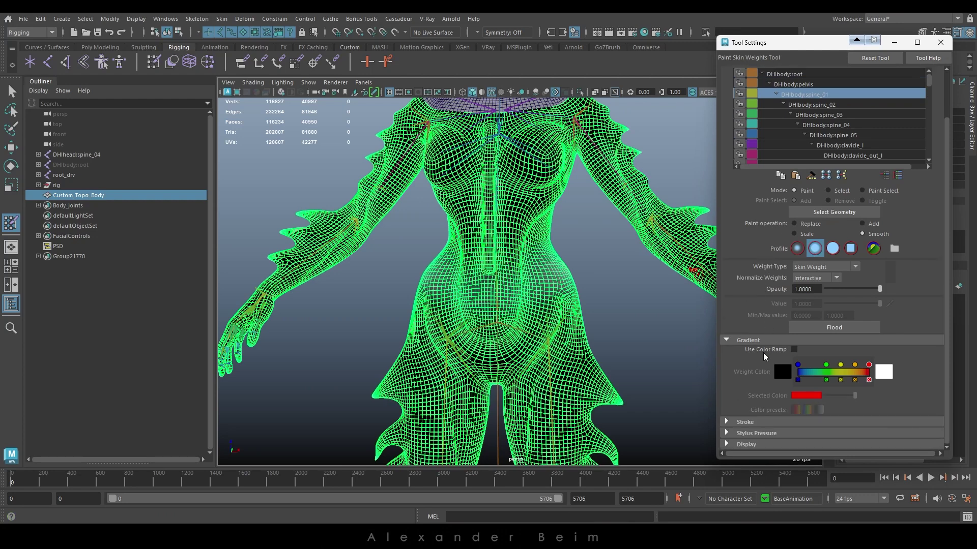
pyautogui.click(743, 444)
pyautogui.scroll(4, 835, 305)
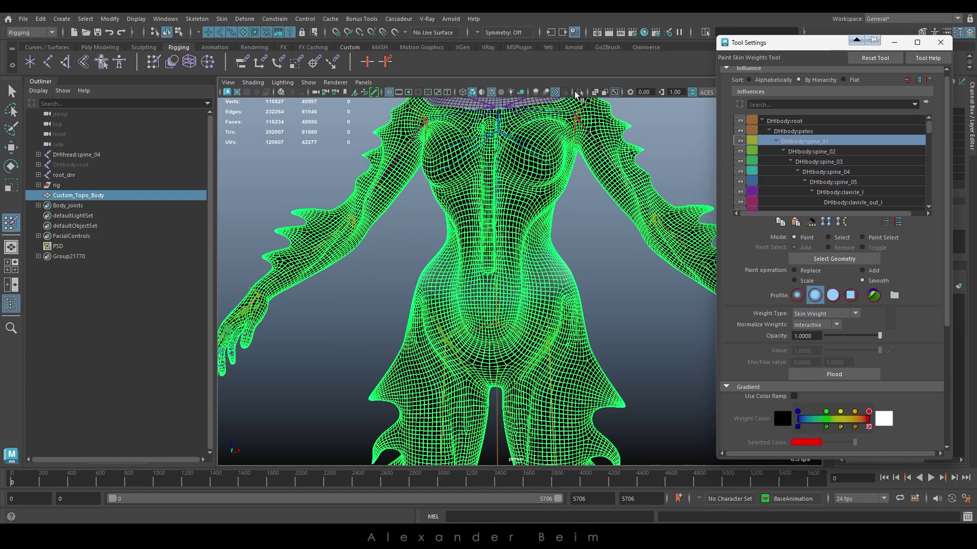
# Turn off the wireframe overlay on shaded objects, examine the spine_02 and spine_03 weights, and leave the paint tool.
pyautogui.click(491, 92)
pyautogui.scroll(-3, 530, 262)
pyautogui.click(812, 151)
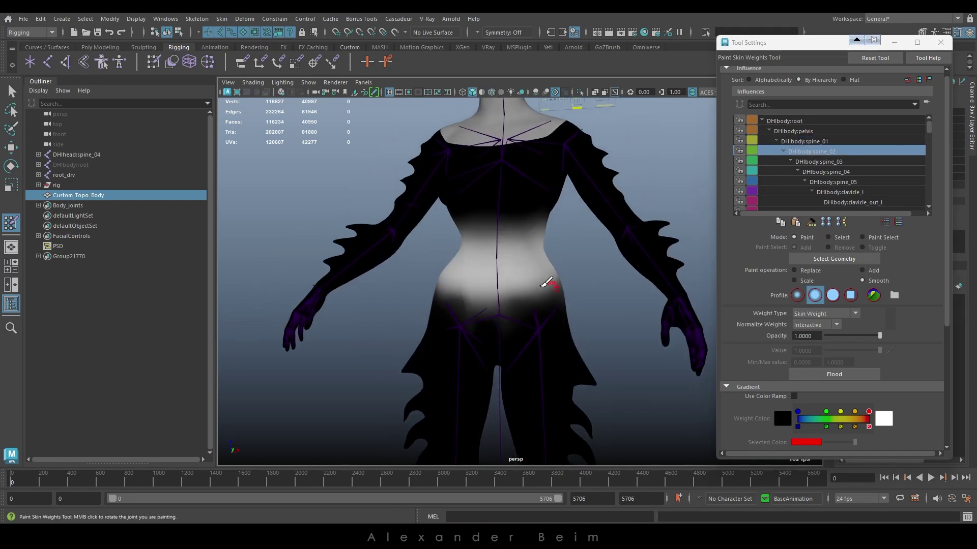
pyautogui.click(824, 162)
pyautogui.press('w')
pyautogui.click(653, 220)
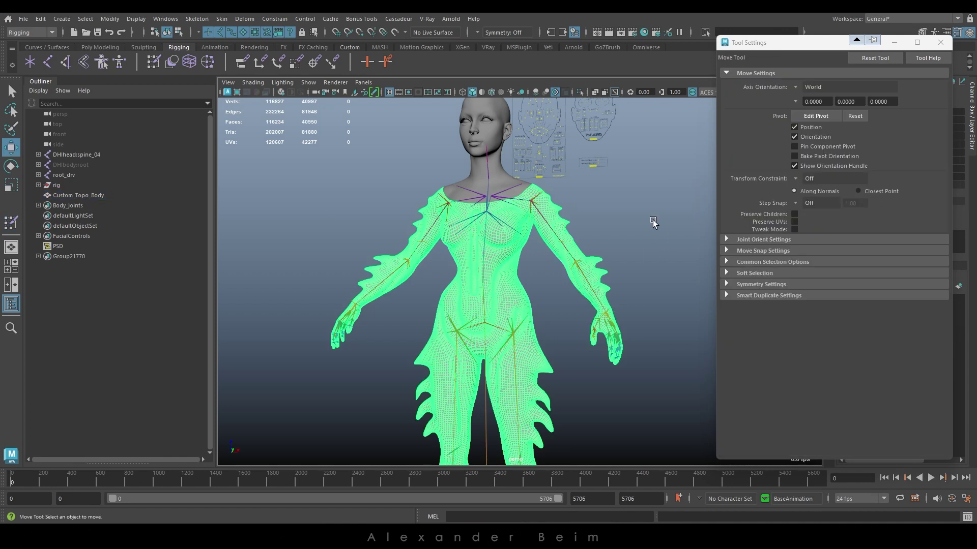
pyautogui.click(941, 43)
# Export Custom_Topo_Body with root_drv, DHIbody:root and DHIhead:spine_04 as an FBX file named Custom_Topo_Body, keeping skins and blend shapes included.
pyautogui.scroll(-4, 561, 281)
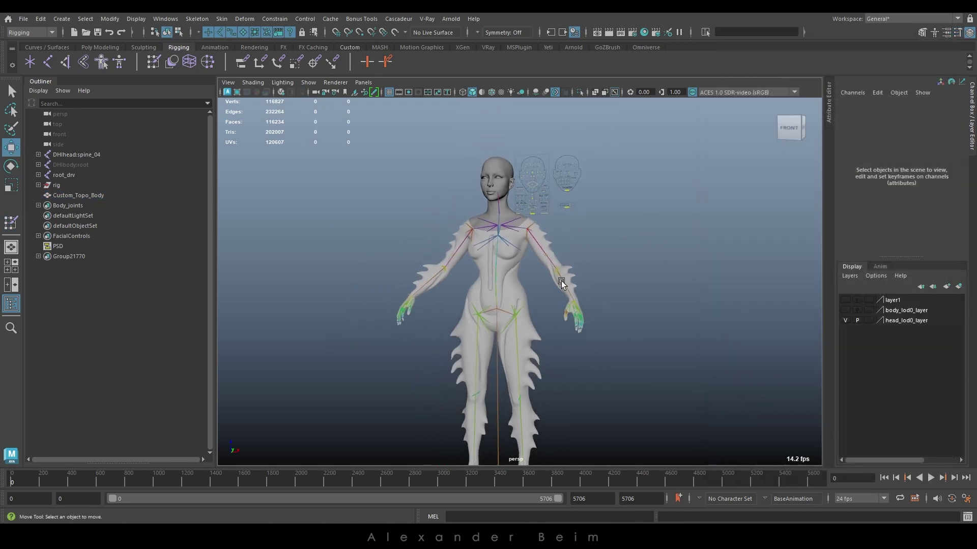
pyautogui.keyDown('alt'); pyautogui.moveTo(561, 280); pyautogui.dragTo(561, 225, button='middle'); pyautogui.keyUp('alt')
pyautogui.moveTo(560, 224)
pyautogui.keyDown('alt'); pyautogui.mouseDown()
pyautogui.moveTo(597, 226)
pyautogui.moveTo(572, 237)
pyautogui.mouseUp(); pyautogui.keyUp('alt')
pyautogui.click(492, 279)
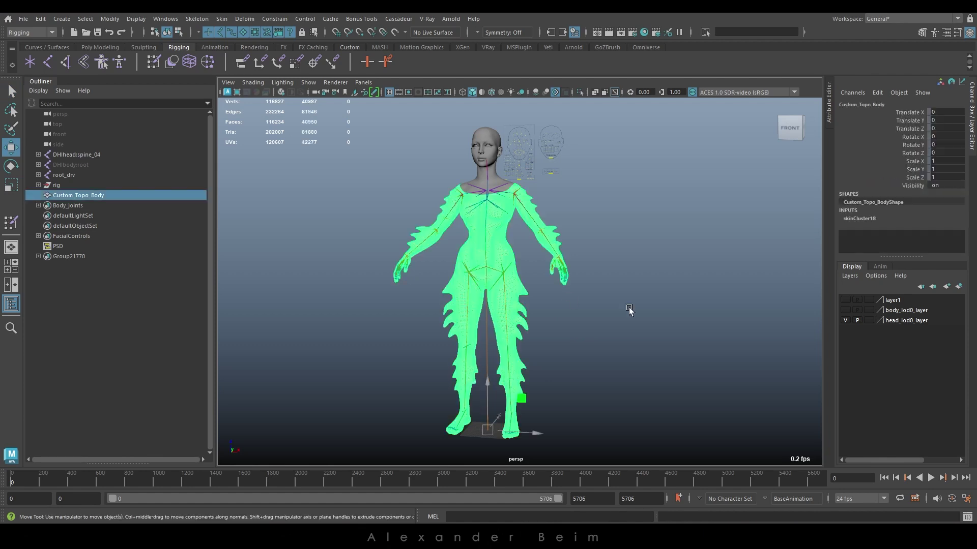
pyautogui.keyDown('ctrl'); pyautogui.click(70, 174); pyautogui.keyUp('ctrl')
pyautogui.keyDown('ctrl'); pyautogui.click(68, 166); pyautogui.keyUp('ctrl')
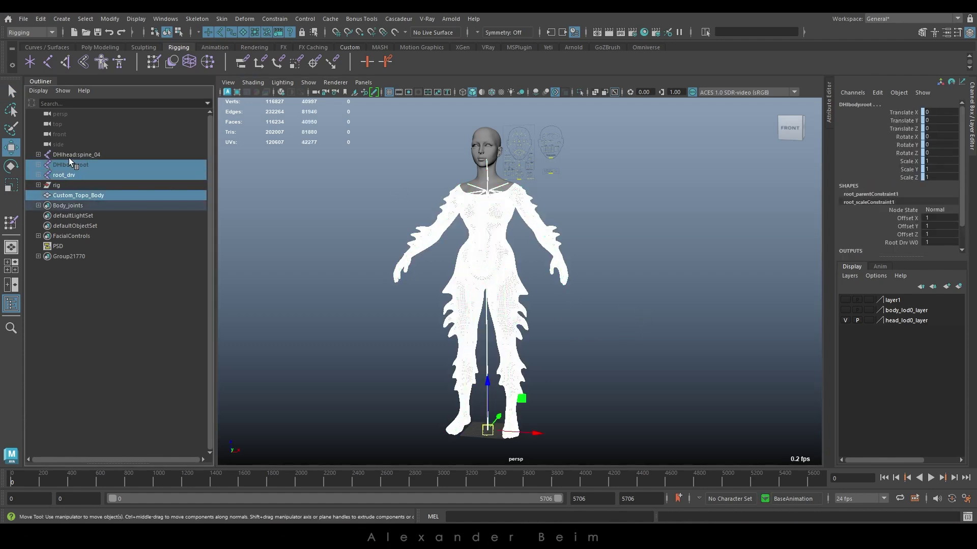
pyautogui.keyDown('ctrl'); pyautogui.click(69, 157); pyautogui.keyUp('ctrl')
pyautogui.click(24, 19)
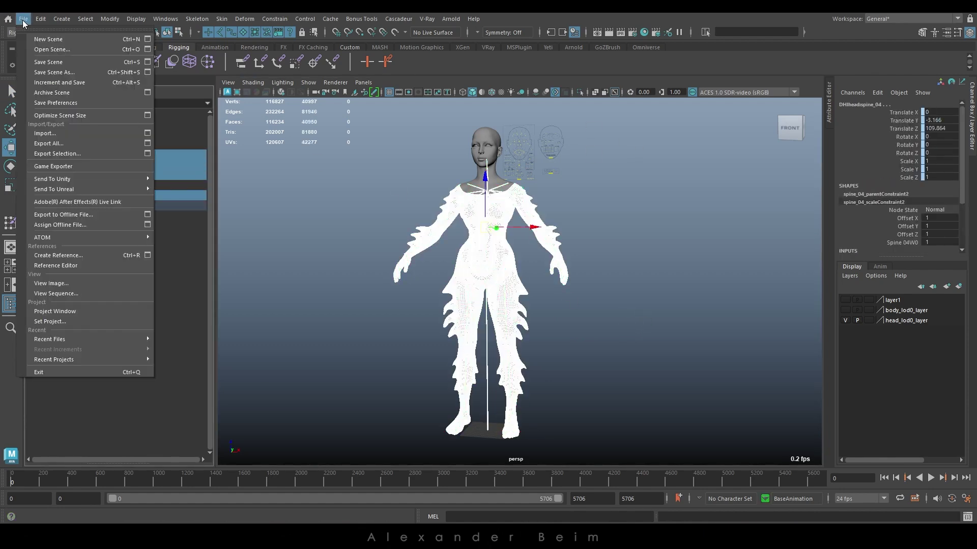
pyautogui.click(72, 153)
pyautogui.write('cu')
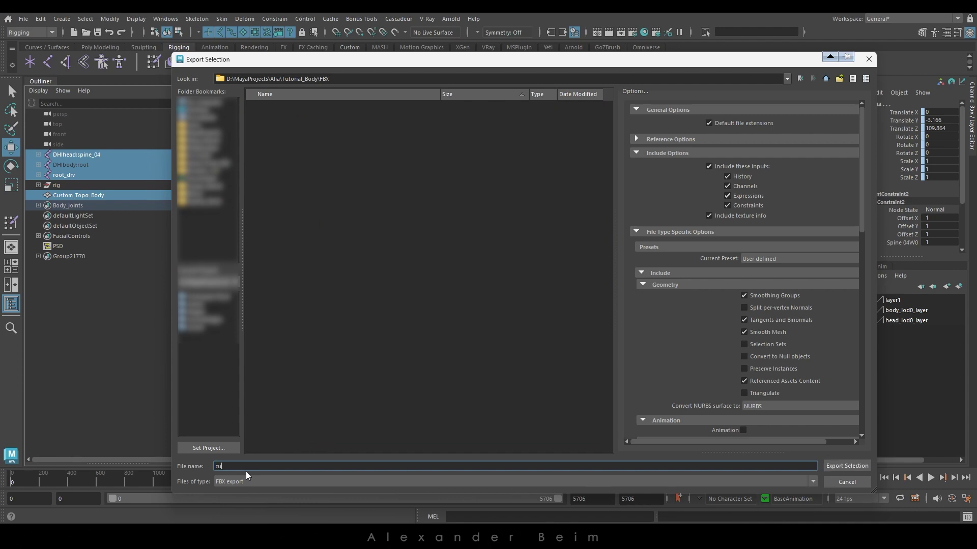
pyautogui.write('stom_topo_Body')
pyautogui.write('C')
pyautogui.moveTo(861, 203); pyautogui.dragTo(871, 320)
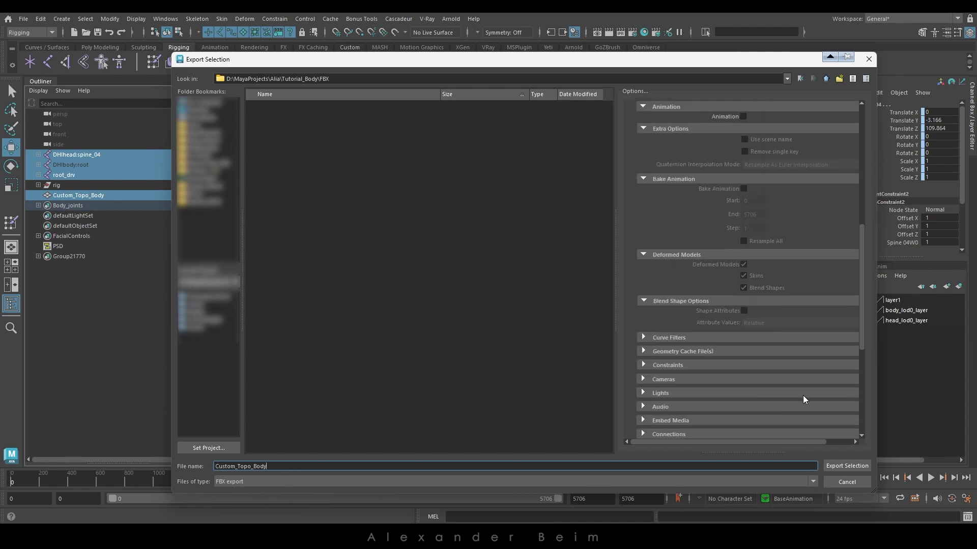
pyautogui.click(842, 466)
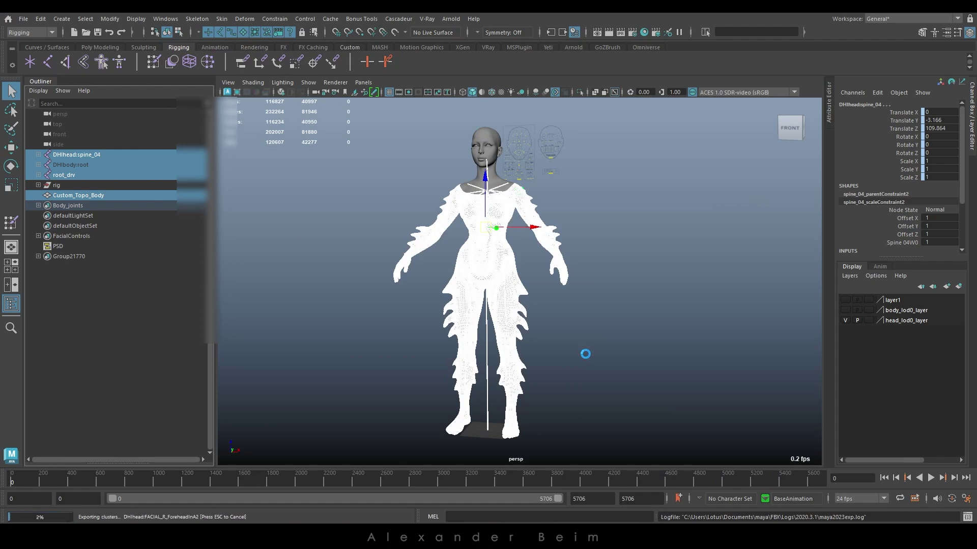
# Switch to the Unreal Editor project BodyTutorial and open the Render level from the Content folder.
pyautogui.click(866, 188)
pyautogui.press('w')
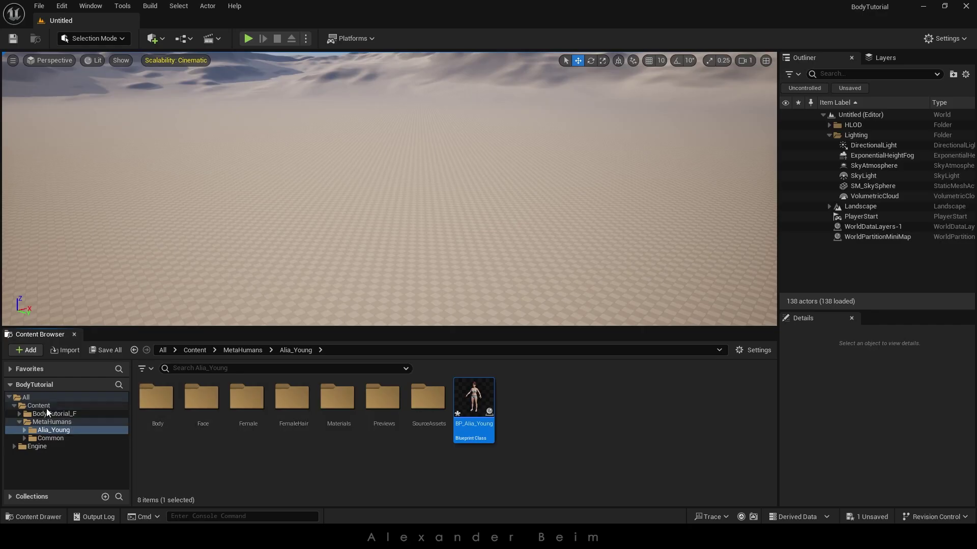
pyautogui.click(39, 405)
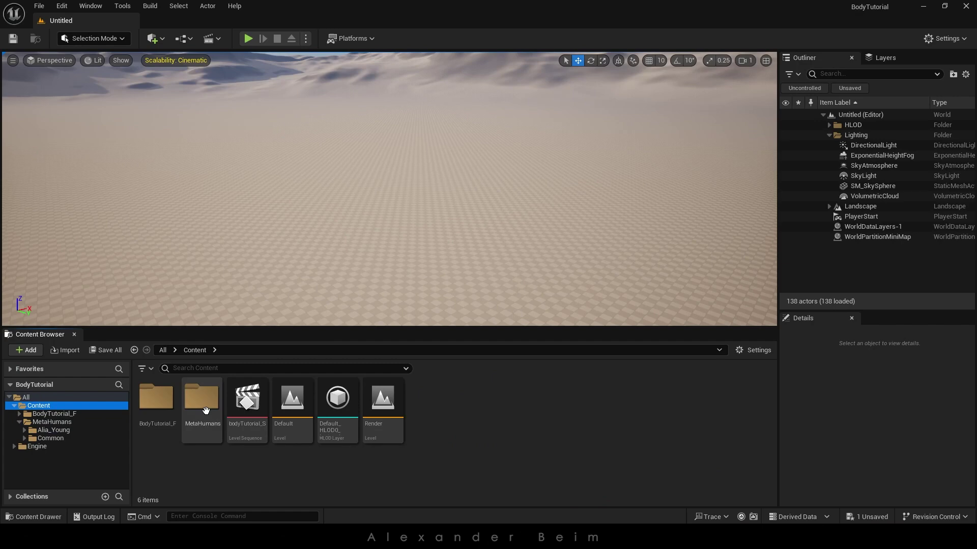
pyautogui.doubleClick(399, 404)
pyautogui.click(513, 383)
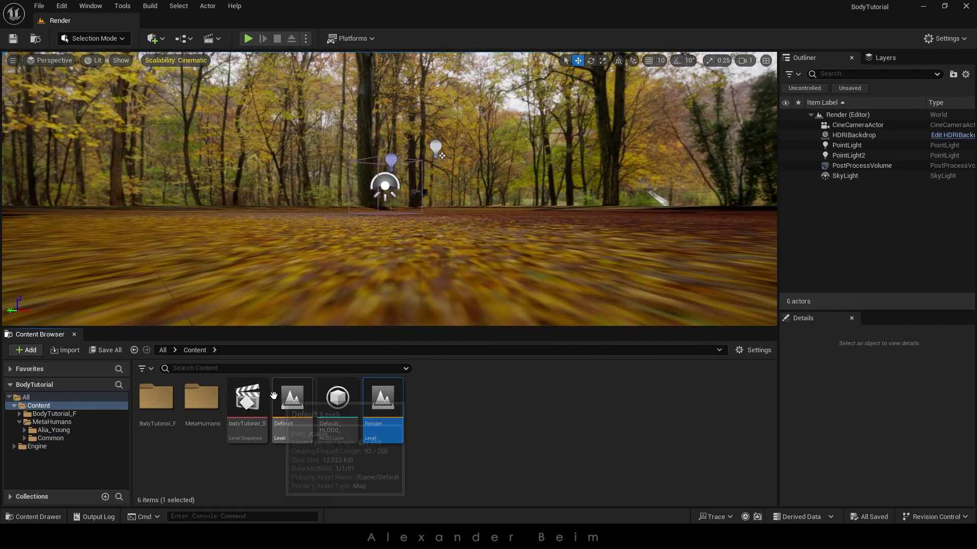
# Open the bodyTutorial_S sequence and view the character through its CineCameraActor in an enlarged viewport.
pyautogui.doubleClick(247, 401)
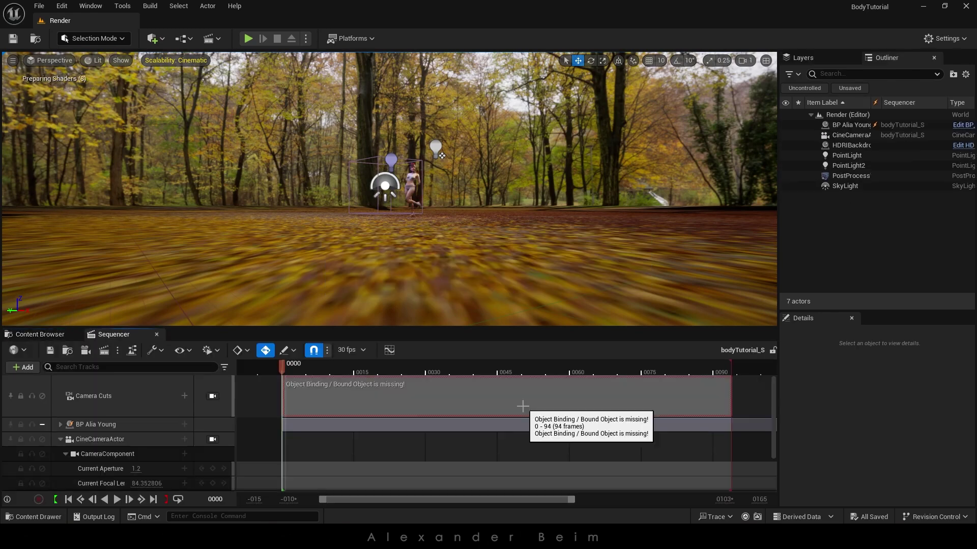
pyautogui.scroll(-2, 150, 439)
pyautogui.scroll(2, 152, 438)
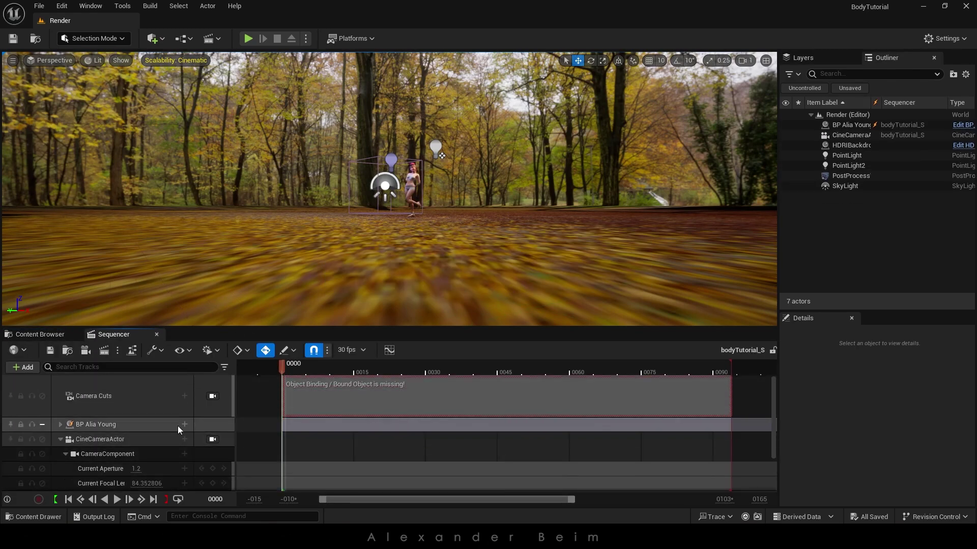
pyautogui.click(213, 397)
pyautogui.click(294, 365)
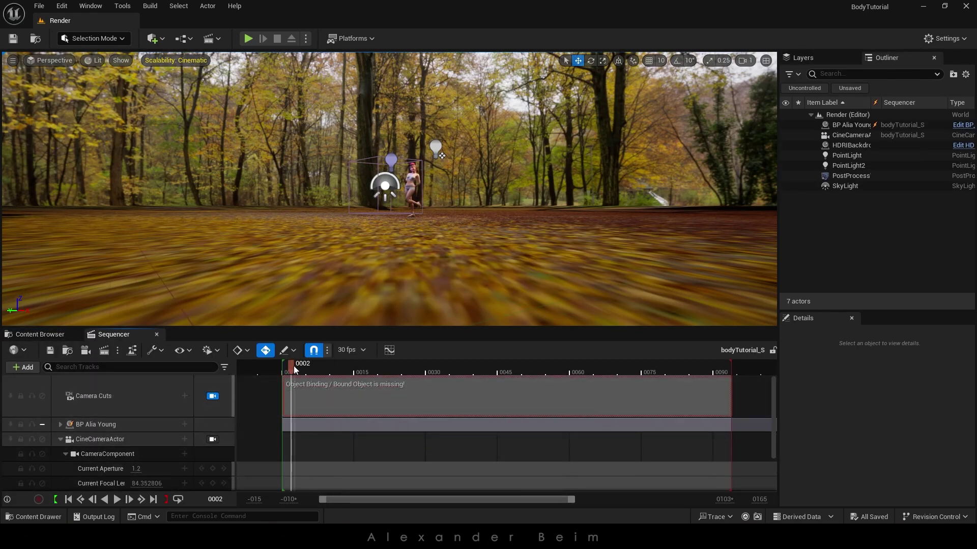
pyautogui.moveTo(294, 365); pyautogui.dragTo(285, 367)
pyautogui.scroll(-1, 179, 432)
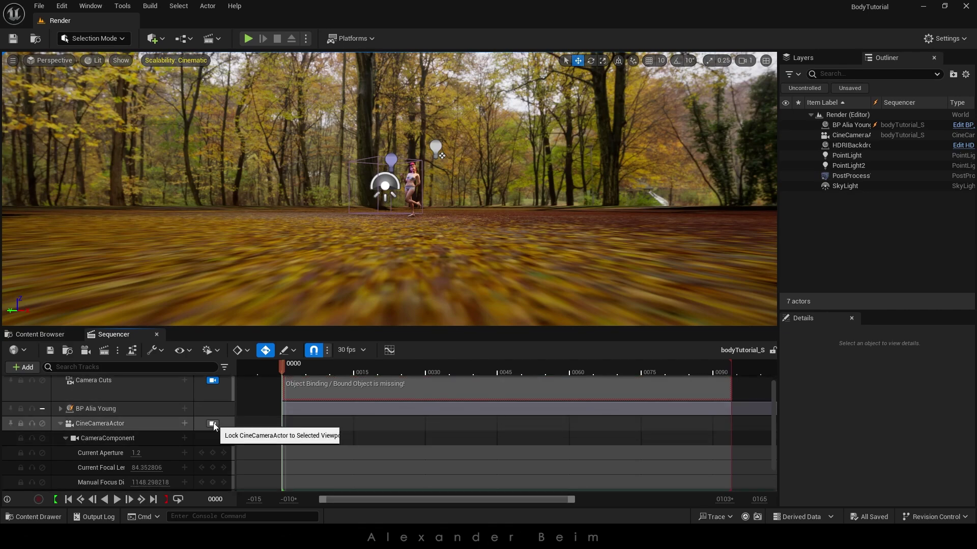
pyautogui.click(213, 424)
pyautogui.moveTo(437, 368); pyautogui.dragTo(203, 320)
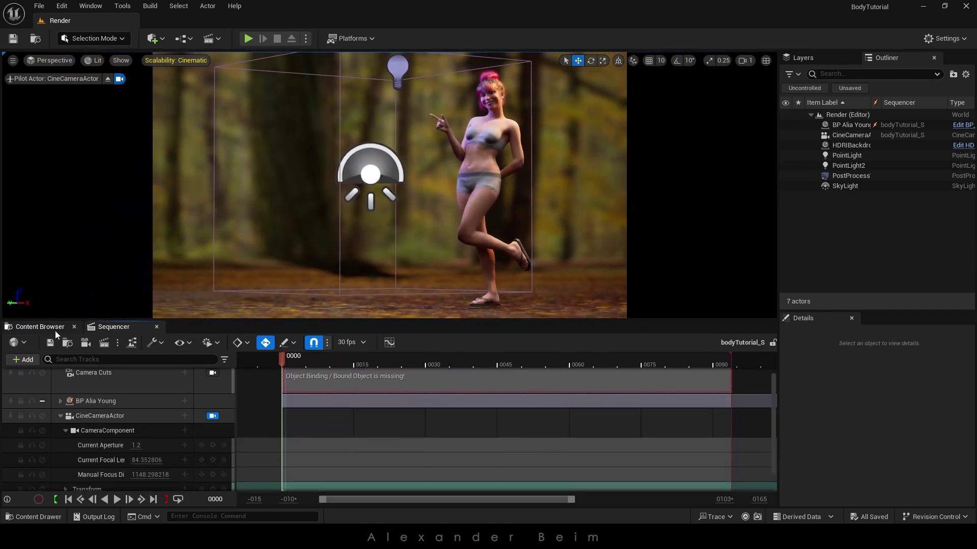
# Create a new level sequence named Custom_Topo_Body_S in the Content folder.
pyautogui.click(40, 327)
pyautogui.click(468, 414)
pyautogui.click(213, 38)
pyautogui.click(249, 67)
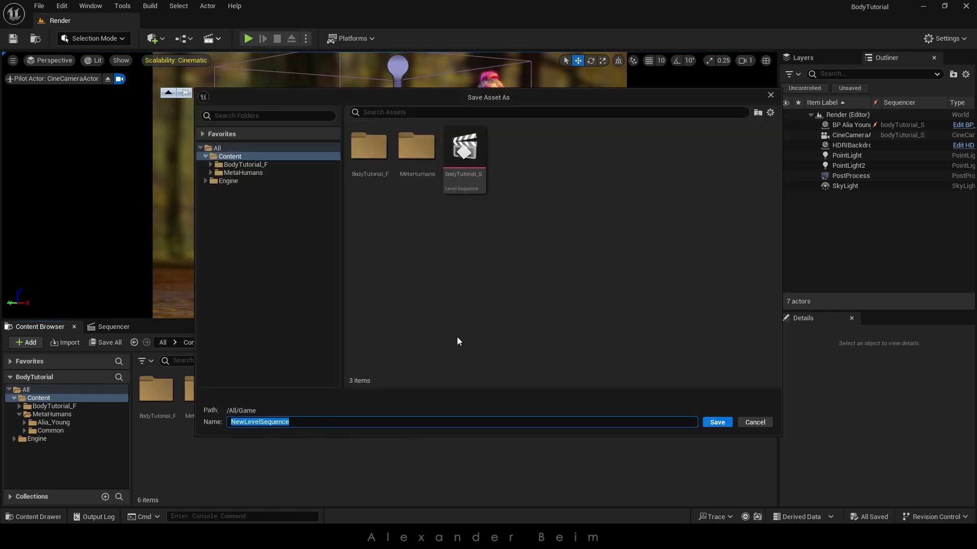
pyautogui.write('T')
pyautogui.press('BackSpace')
pyautogui.write('Custom_Topo_Body_S')
pyautogui.click(717, 423)
# Add the BP_Alia_Young blueprint from the Alia_Young folder to the Custom_Topo_Body_S sequence.
pyautogui.click(40, 326)
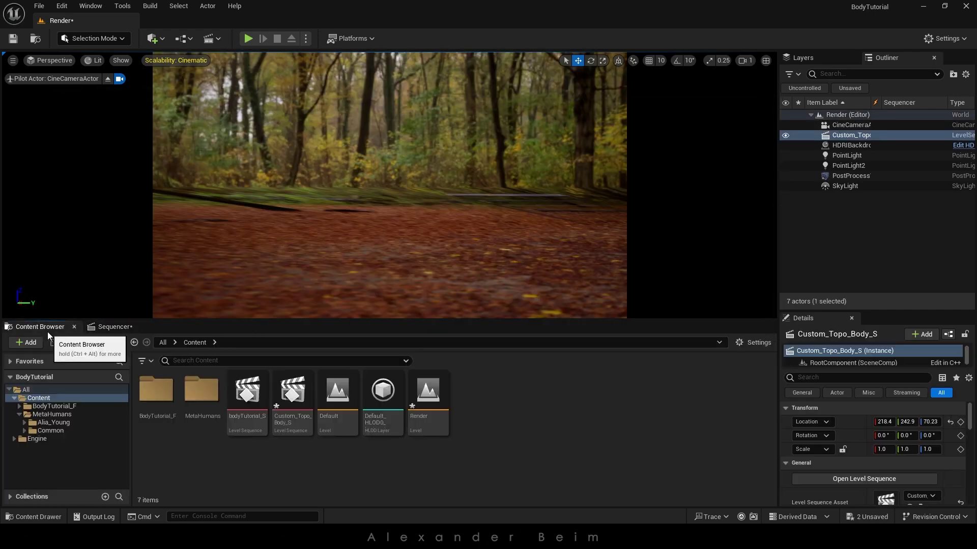
pyautogui.click(51, 422)
pyautogui.moveTo(473, 404); pyautogui.dragTo(131, 402)
# Hide the HDRIBackdrop actor and frame BP Alia Young in the viewport.
pyautogui.click(865, 57)
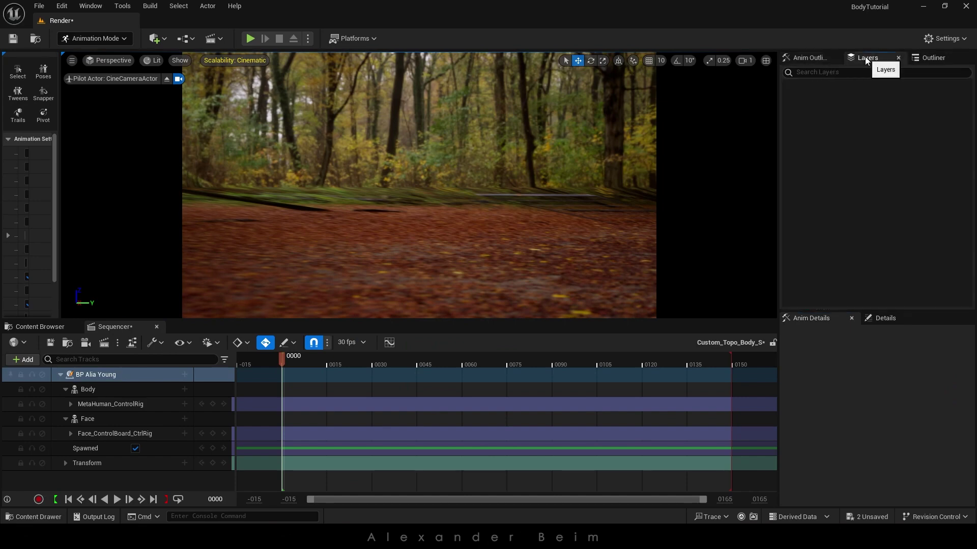
pyautogui.click(933, 57)
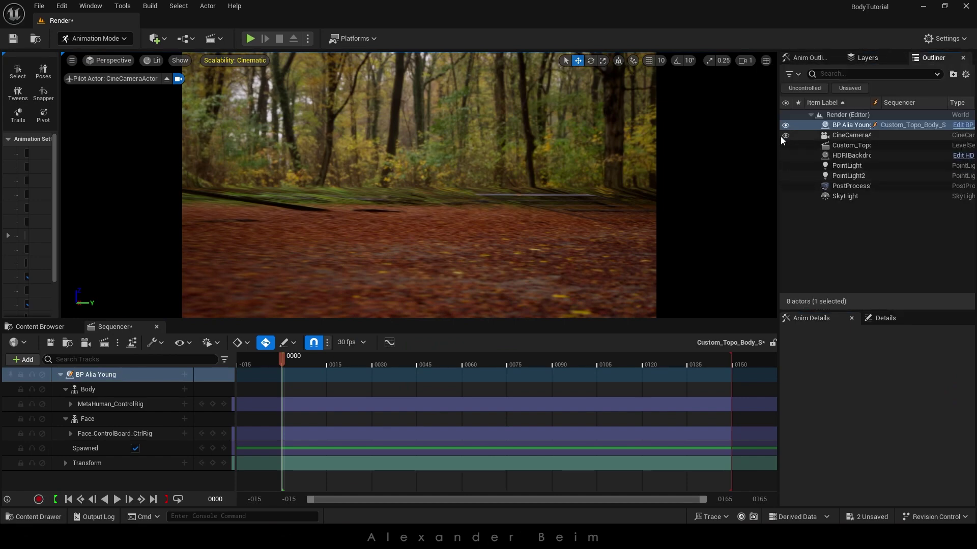
pyautogui.click(786, 155)
pyautogui.click(850, 125)
pyautogui.press('f')
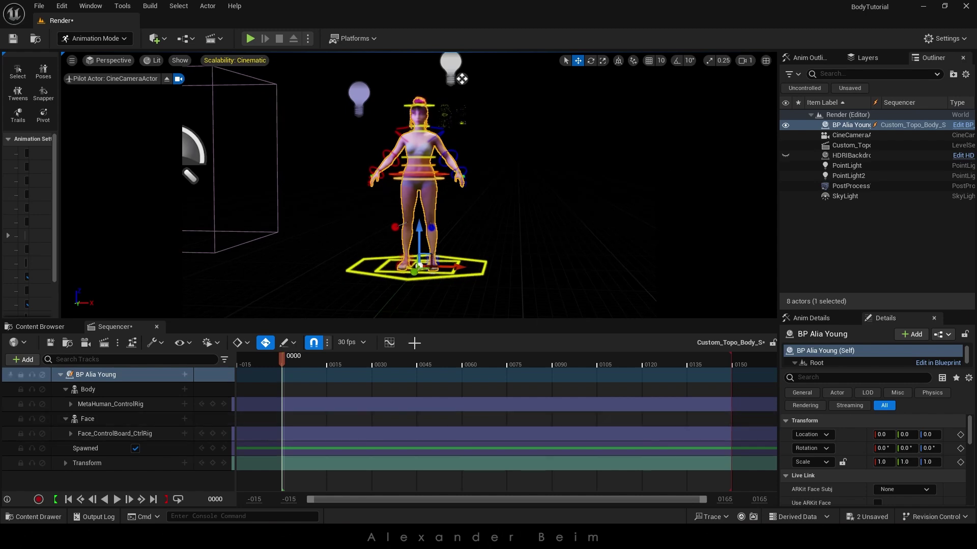
# Place a second Cine Camera Actor in the level and add it to the Custom_Topo_Body_S sequence.
pyautogui.click(155, 39)
pyautogui.moveTo(203, 156)
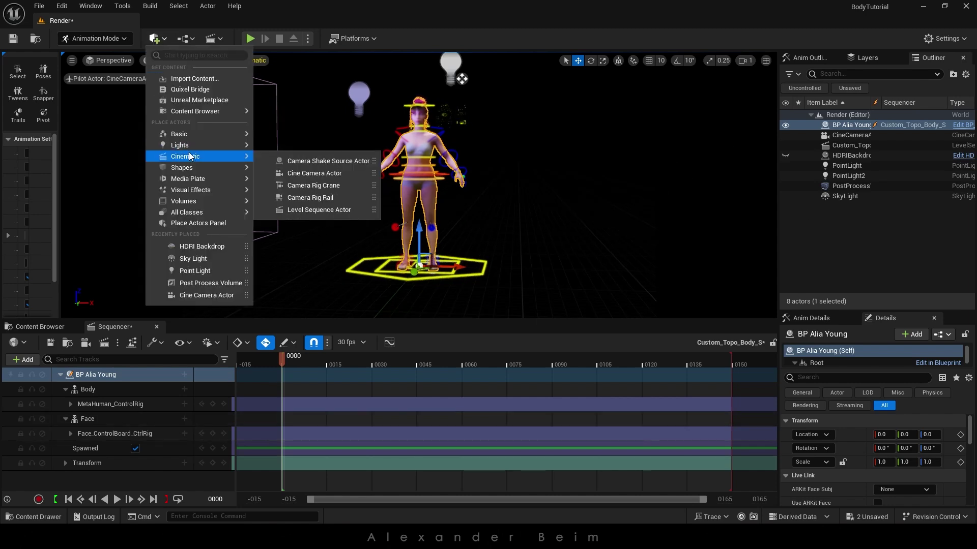
pyautogui.click(323, 174)
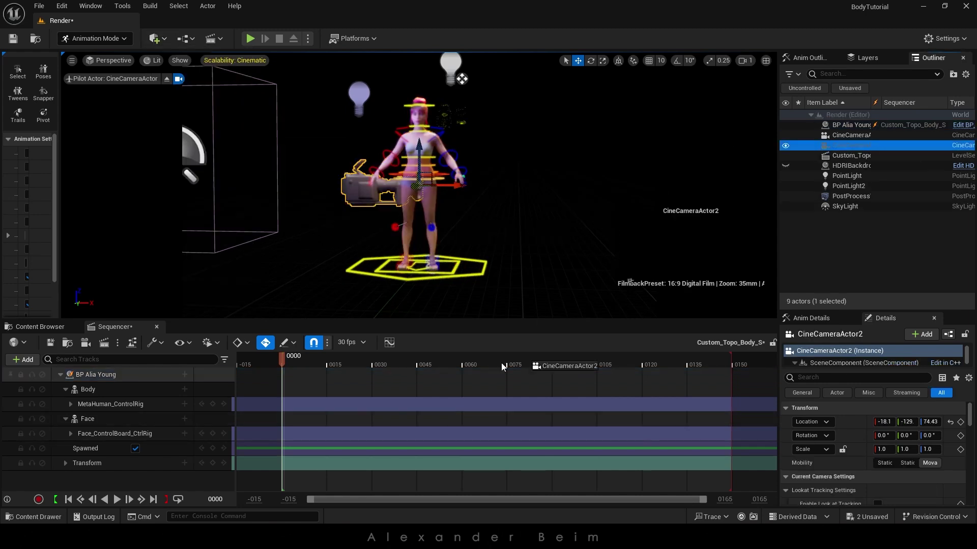
pyautogui.scroll(-1, 121, 437)
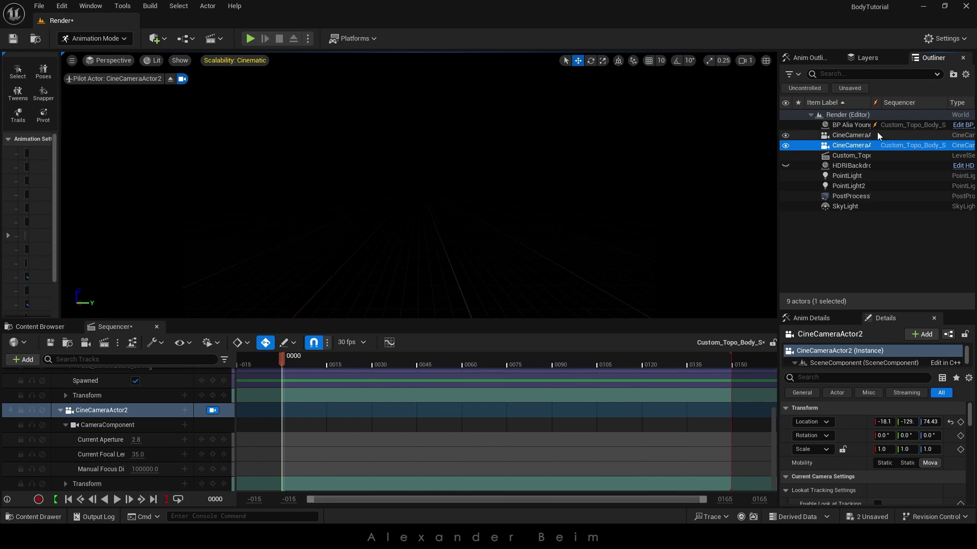
# Frame BP Alia Young at full height in the view of CineCameraActor2, and select that camera.
pyautogui.click(850, 124)
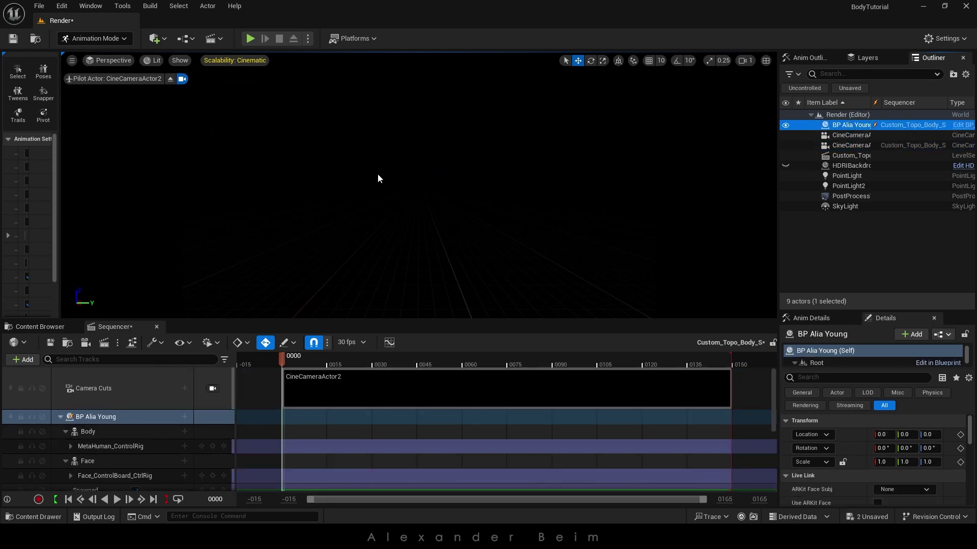
pyautogui.press('f')
pyautogui.keyDown('alt'); pyautogui.moveTo(418, 188); pyautogui.dragTo(306, 189); pyautogui.keyUp('alt')
pyautogui.scroll(-6, 96, 399)
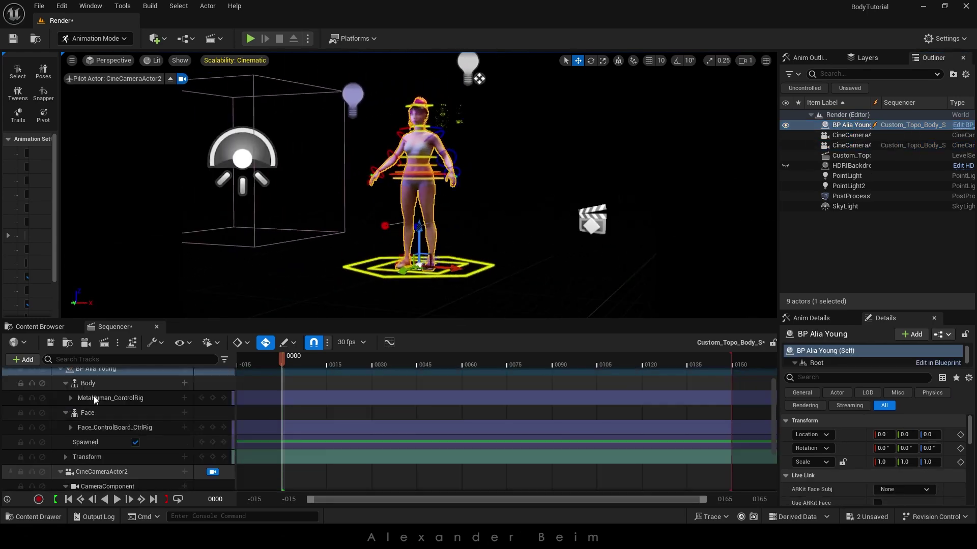
pyautogui.click(854, 148)
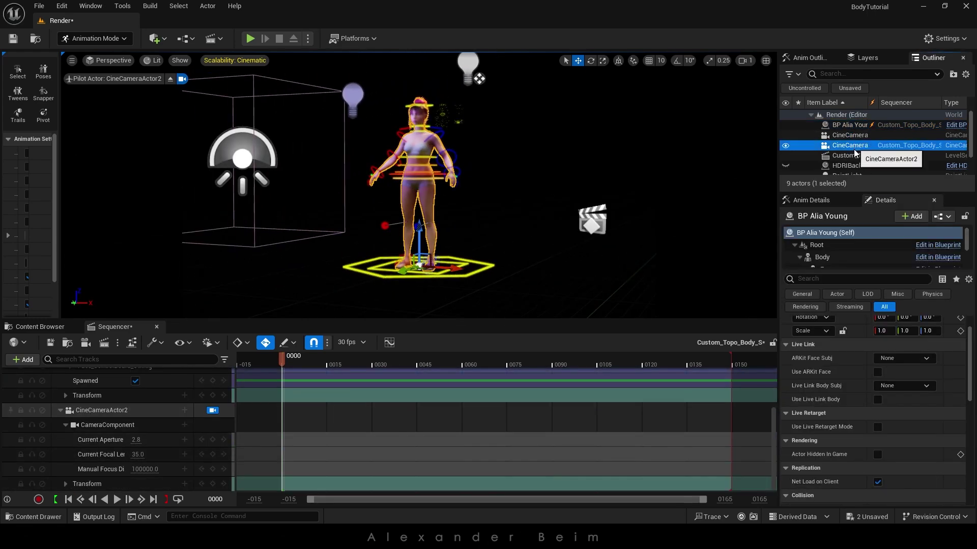
# Set the focus method of CineCameraActor2 to Disable in its focus settings.
pyautogui.scroll(-5, 824, 405)
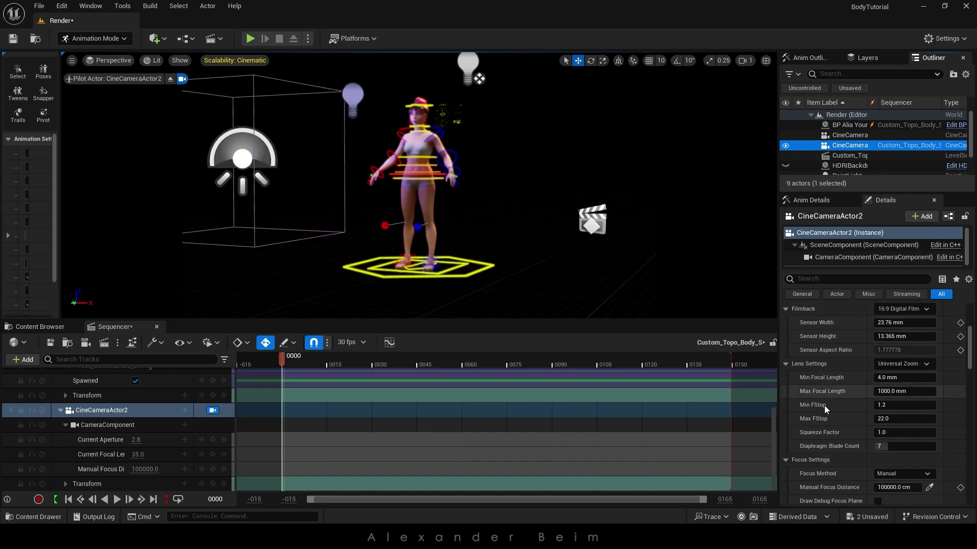
pyautogui.click(904, 408)
pyautogui.click(889, 450)
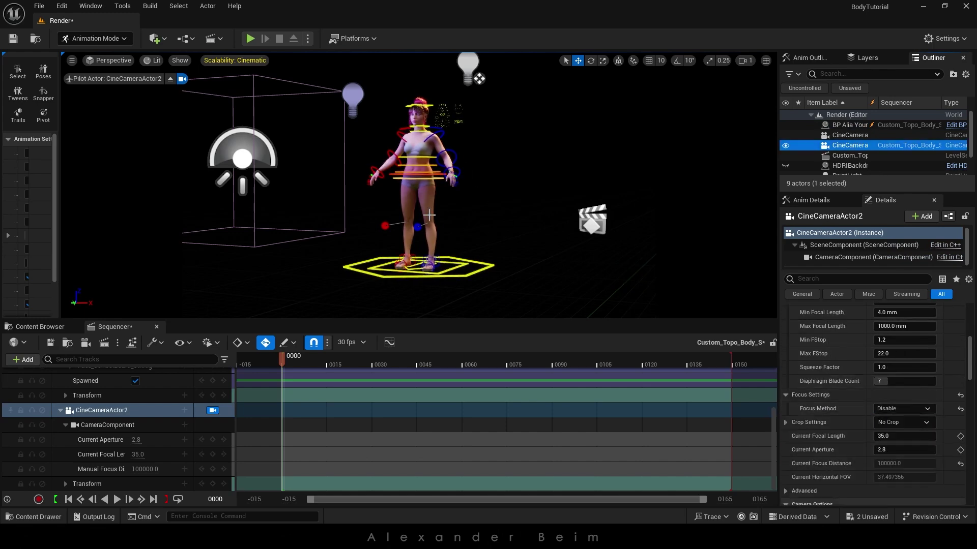
# Focus the view on BP Alia Young, give the viewport more height and reduce the viewport camera speed to 0.1.
pyautogui.click(449, 196)
pyautogui.press('f')
pyautogui.click(599, 156)
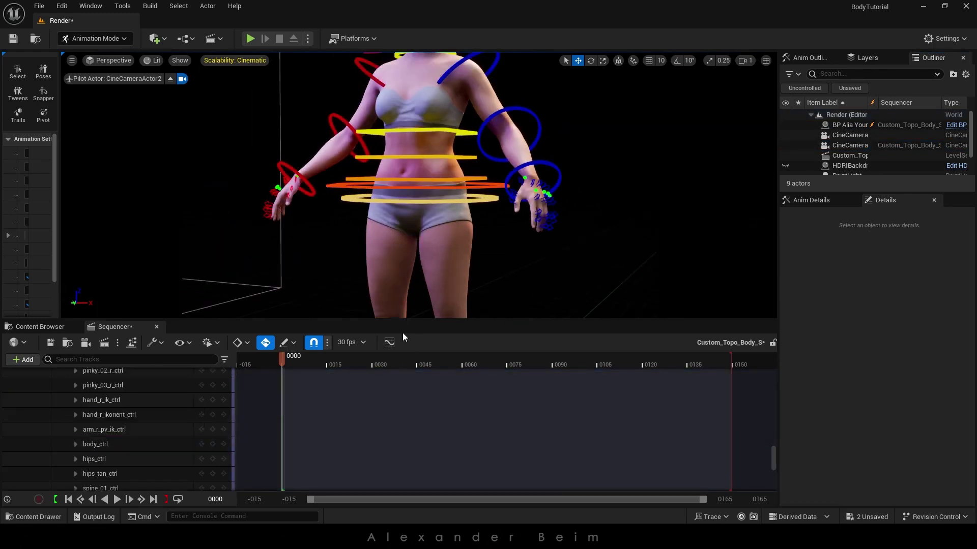
pyautogui.moveTo(408, 320); pyautogui.dragTo(408, 402)
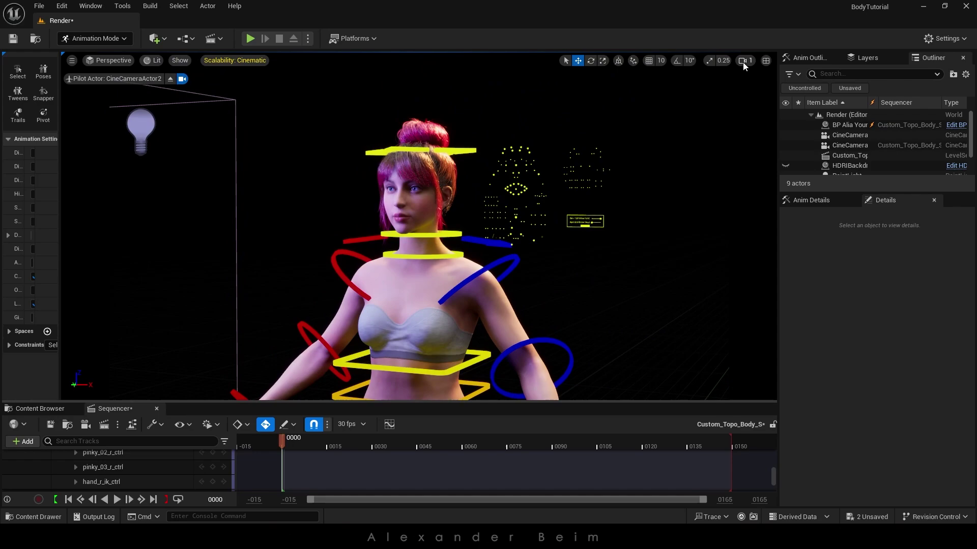
pyautogui.click(744, 65)
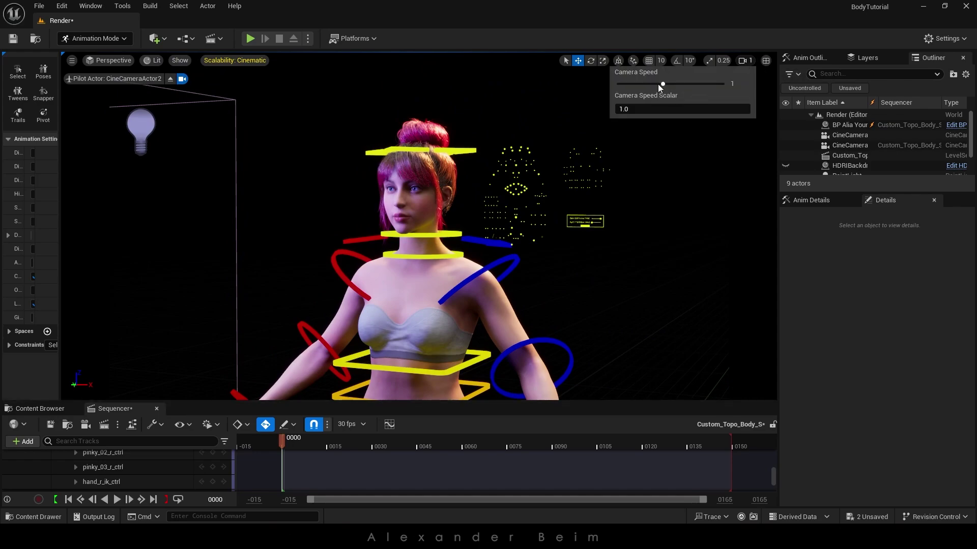
pyautogui.moveTo(659, 84); pyautogui.dragTo(633, 84)
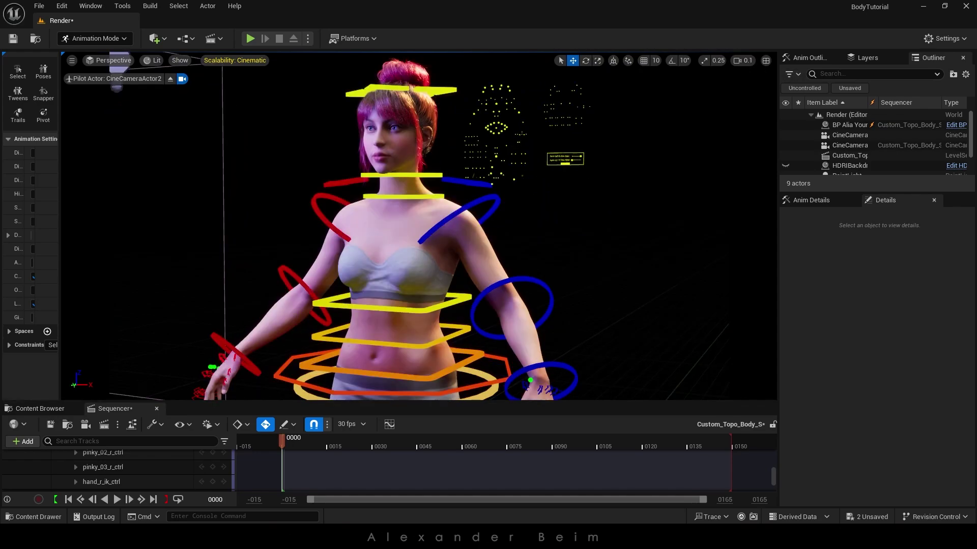
# Try bending the left elbow by rotating the lowerarm_l_fk_ctrl control, and undo the rotation.
pyautogui.click(402, 249)
pyautogui.keyDown('alt'); pyautogui.moveTo(402, 203); pyautogui.dragTo(351, 204); pyautogui.keyUp('alt')
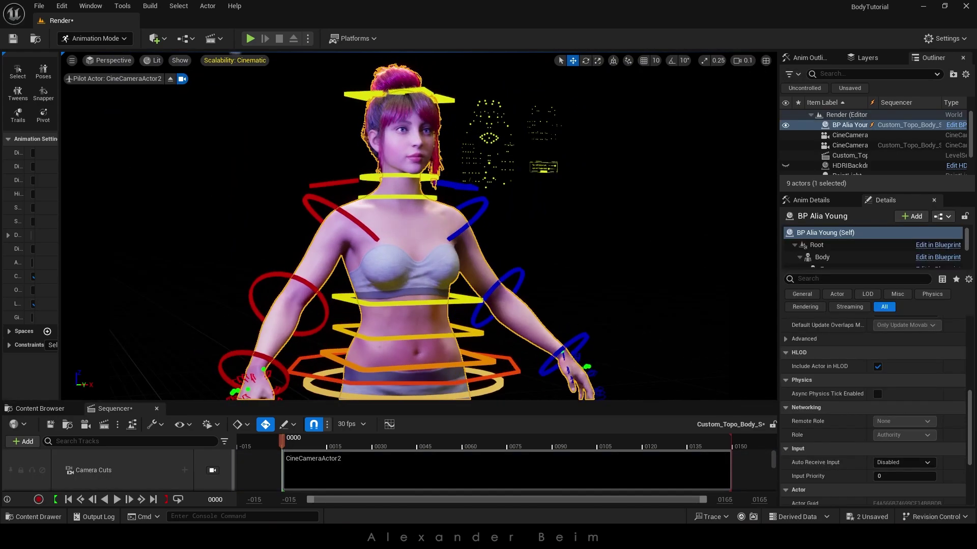
pyautogui.moveTo(375, 157); pyautogui.dragTo(379, 204, button='middle')
pyautogui.scroll(5, 375, 158)
pyautogui.moveTo(375, 157)
pyautogui.keyDown('alt'); pyautogui.mouseDown()
pyautogui.moveTo(326, 158)
pyautogui.moveTo(356, 159)
pyautogui.mouseUp(); pyautogui.keyUp('alt')
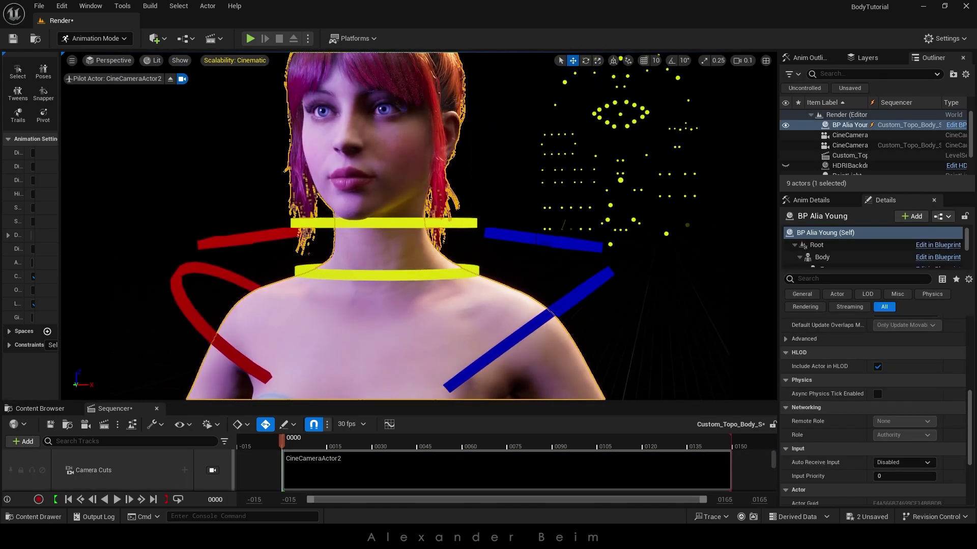
pyautogui.scroll(-8, 418, 225)
pyautogui.moveTo(418, 226); pyautogui.dragTo(435, 178, button='middle')
pyautogui.click(562, 215)
pyautogui.press('e')
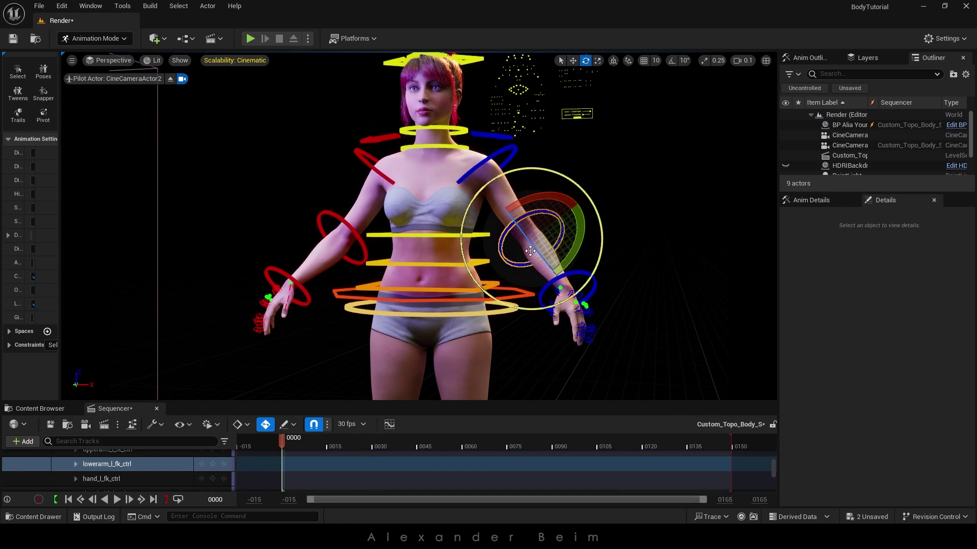
pyautogui.moveTo(530, 251); pyautogui.dragTo(379, 222)
pyautogui.hotkey('ctrl', 'z')
# Frame the left elbow from the side and turn on the display of bones in the viewport.
pyautogui.scroll(3, 489, 205)
pyautogui.moveTo(587, 238); pyautogui.dragTo(473, 236, button='middle')
pyautogui.moveTo(649, 176); pyautogui.dragTo(596, 189, button='middle')
pyautogui.scroll(3, 648, 176)
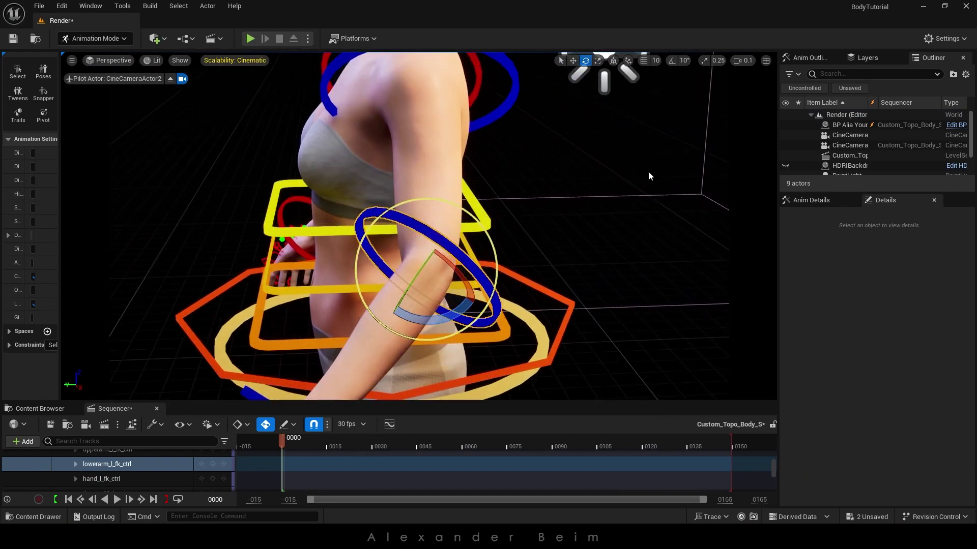
pyautogui.click(182, 62)
pyautogui.click(195, 76)
pyautogui.write('bon')
pyautogui.click(198, 96)
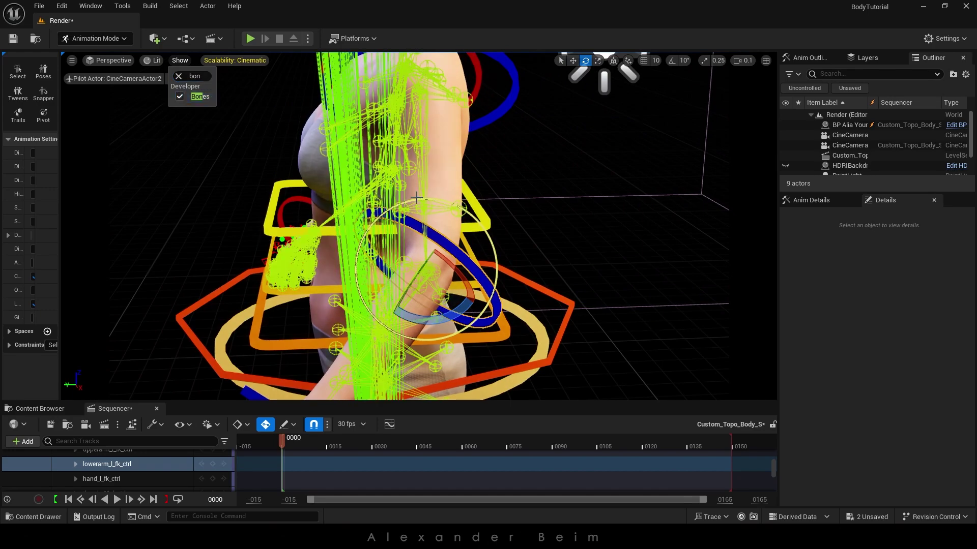
# Rotate lowerarm_l_fk_ctrl with the bones displayed to examine the elbow joints, and undo the rotation.
pyautogui.moveTo(450, 315); pyautogui.dragTo(365, 286)
pyautogui.keyDown('alt'); pyautogui.moveTo(365, 286); pyautogui.dragTo(378, 255); pyautogui.keyUp('alt')
pyautogui.scroll(3, 402, 359)
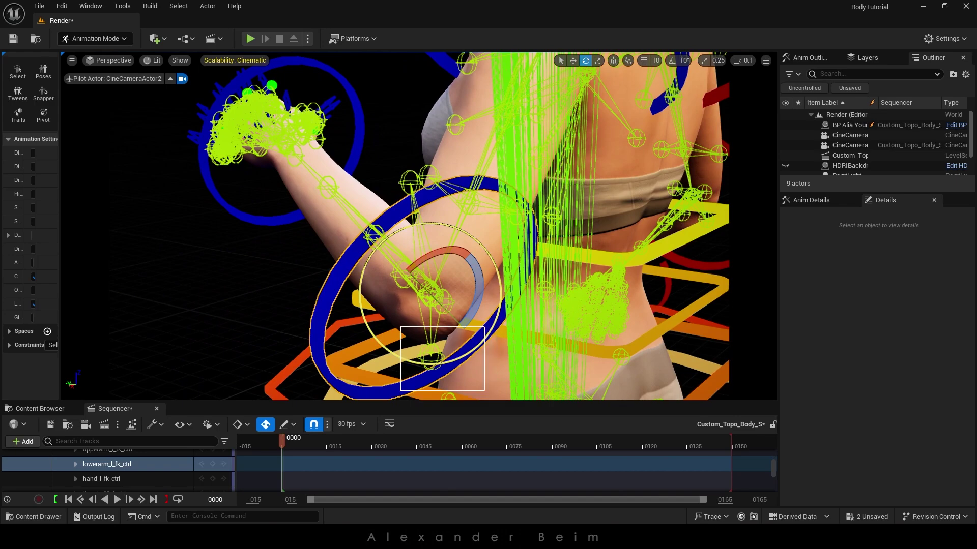
pyautogui.moveTo(401, 392); pyautogui.dragTo(400, 385)
pyautogui.click(400, 383)
pyautogui.moveTo(474, 309)
pyautogui.mouseDown()
pyautogui.moveTo(496, 259)
pyautogui.moveTo(474, 307)
pyautogui.mouseUp()
pyautogui.hotkey('ctrl', 'z')
# Turn off the display of bones in the viewport and clear the control selection.
pyautogui.click(187, 62)
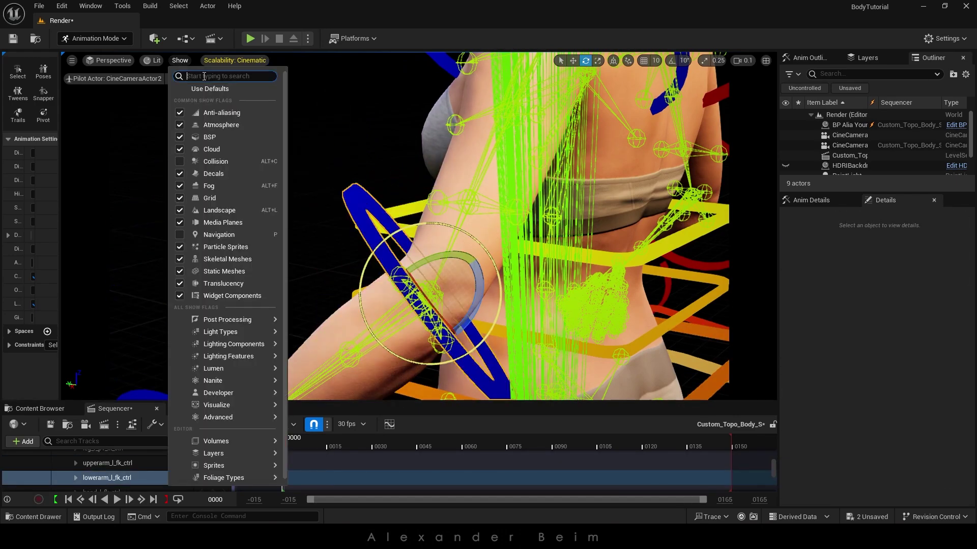
pyautogui.write('bo')
pyautogui.click(179, 117)
pyautogui.click(325, 147)
pyautogui.scroll(-5, 326, 148)
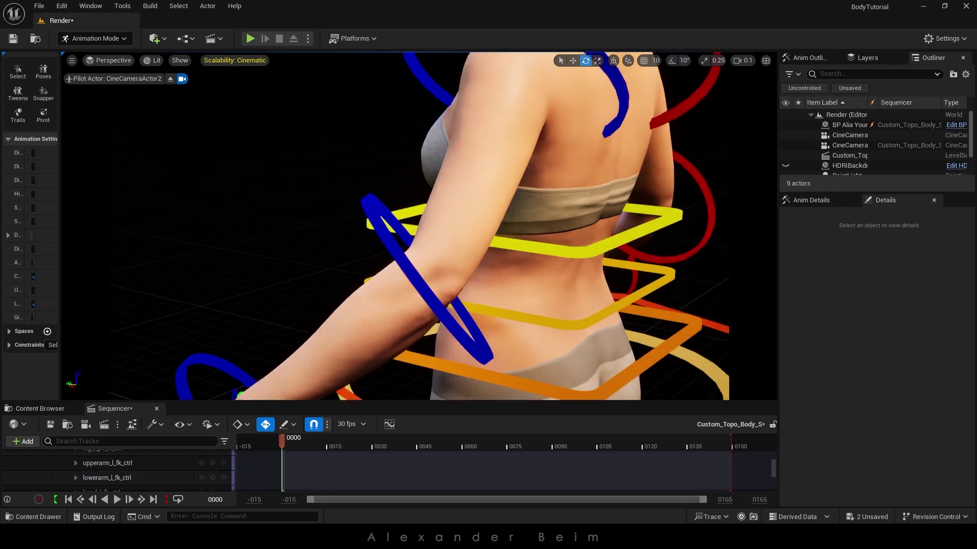
# Bring BP Alia Young back into a front view and save all modified assets of the project.
pyautogui.keyDown('alt'); pyautogui.moveTo(175, 259); pyautogui.dragTo(356, 259); pyautogui.keyUp('alt')
pyautogui.click(250, 303)
pyautogui.keyDown('alt'); pyautogui.moveTo(250, 302); pyautogui.dragTo(381, 451, button='middle'); pyautogui.keyUp('alt')
pyautogui.click(66, 408)
pyautogui.click(38, 6)
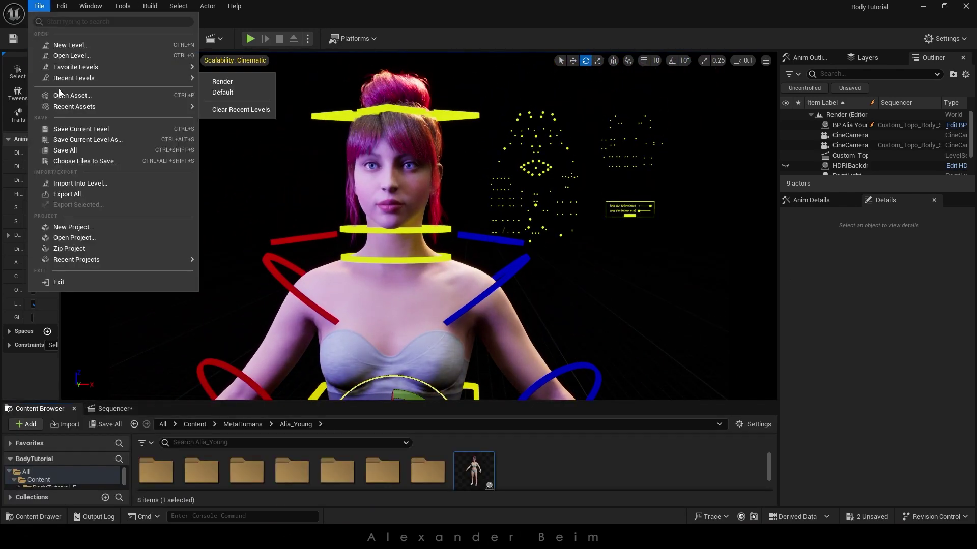
pyautogui.click(61, 151)
# Enlarge the content browser and create a folder named Custom_Body_Topo_F in the Content folder.
pyautogui.moveTo(102, 402); pyautogui.dragTo(102, 292)
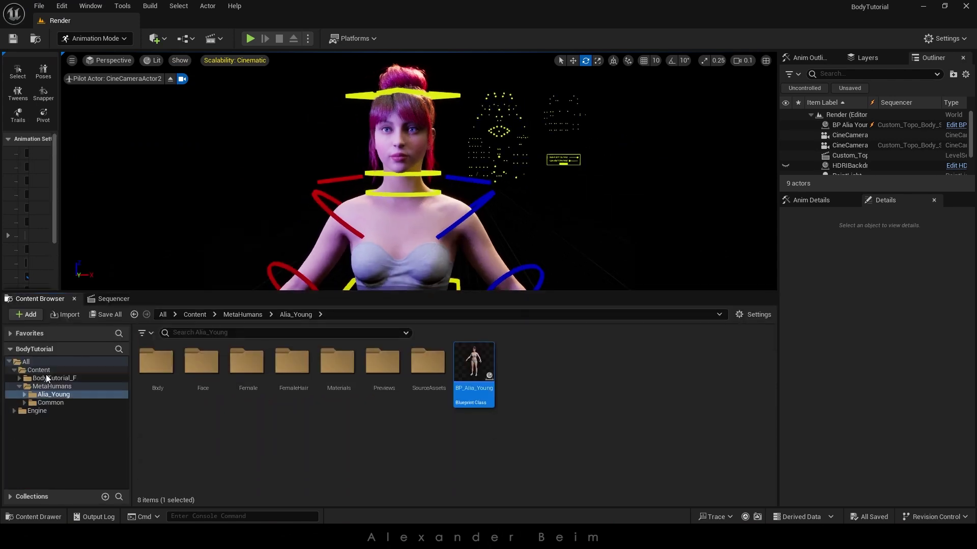
pyautogui.click(39, 370)
pyautogui.rightClick(236, 456)
pyautogui.click(279, 110)
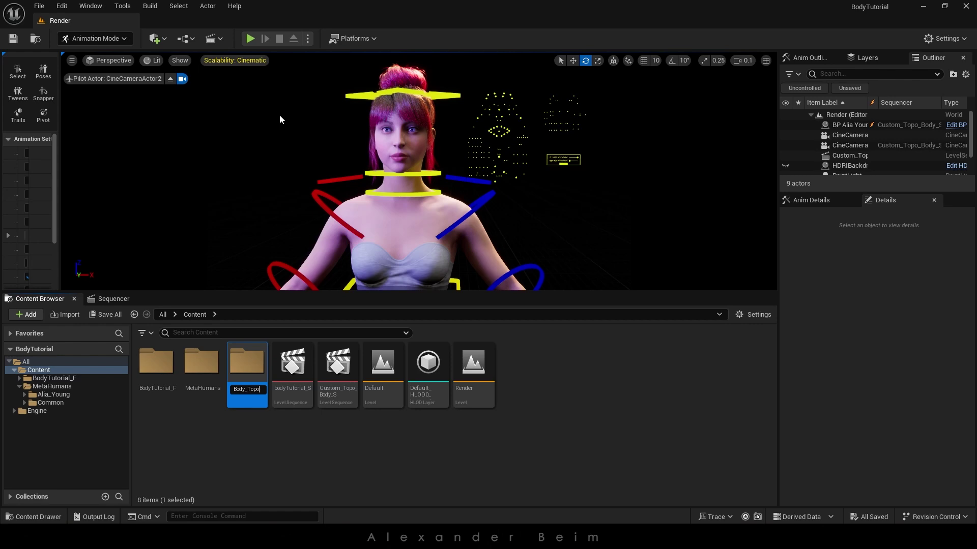
pyautogui.write('Custom_Body_Topo_F')
pyautogui.press('Return')
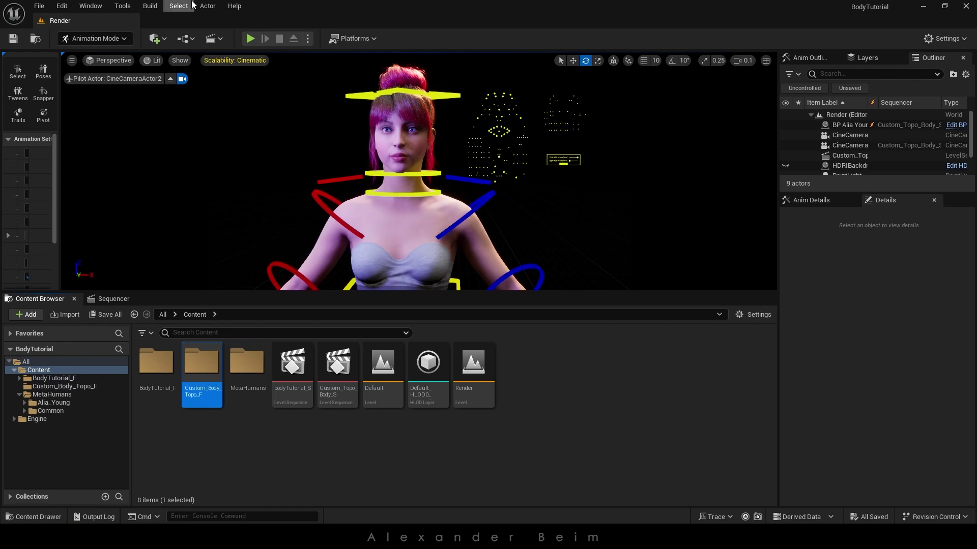
# Import Custom_Topo_Body.fbx into the Custom_Body_Topo_F folder as a skeletal mesh using the metahuman_base_skel skeleton.
pyautogui.doubleClick(202, 362)
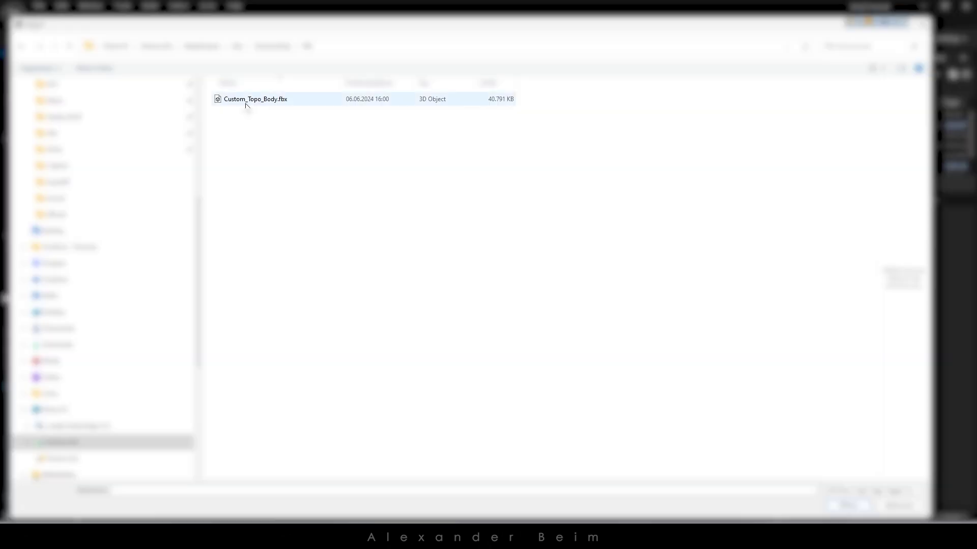
pyautogui.click(251, 100)
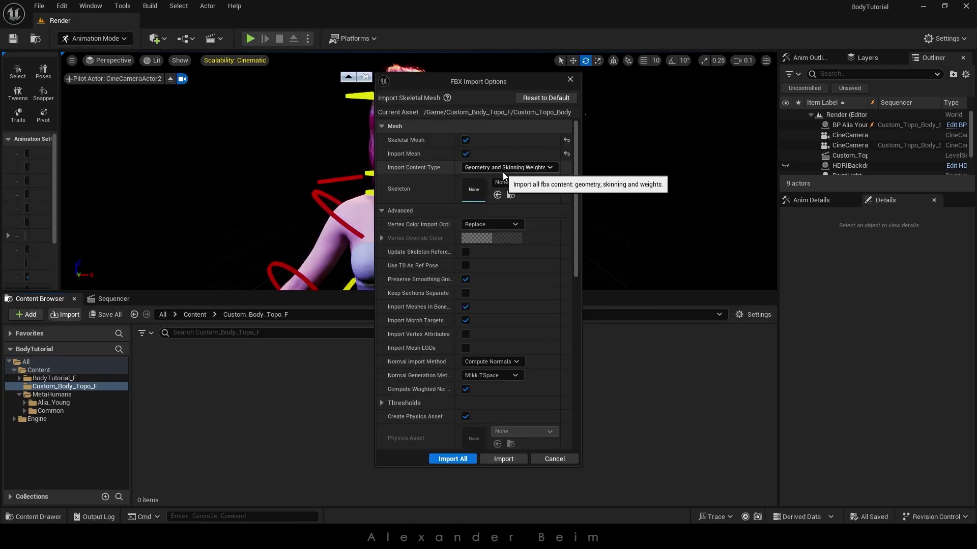
pyautogui.click(514, 182)
pyautogui.click(562, 326)
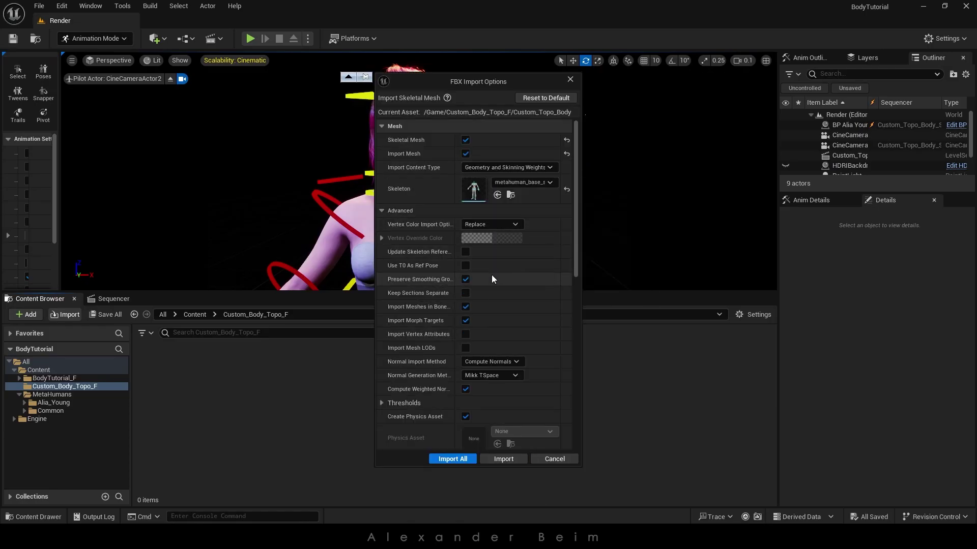
pyautogui.moveTo(575, 224); pyautogui.dragTo(585, 438)
pyautogui.click(540, 459)
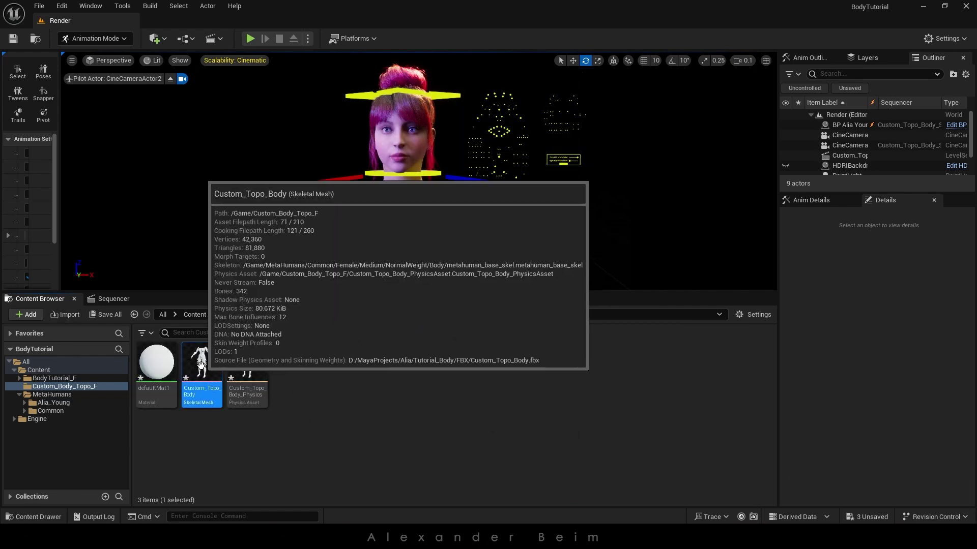
# Check the imported Custom_Topo_Body mesh, and open the BP_Alia_Young blueprint from the MetaHumans/Alia_Young folder.
pyautogui.doubleClick(202, 366)
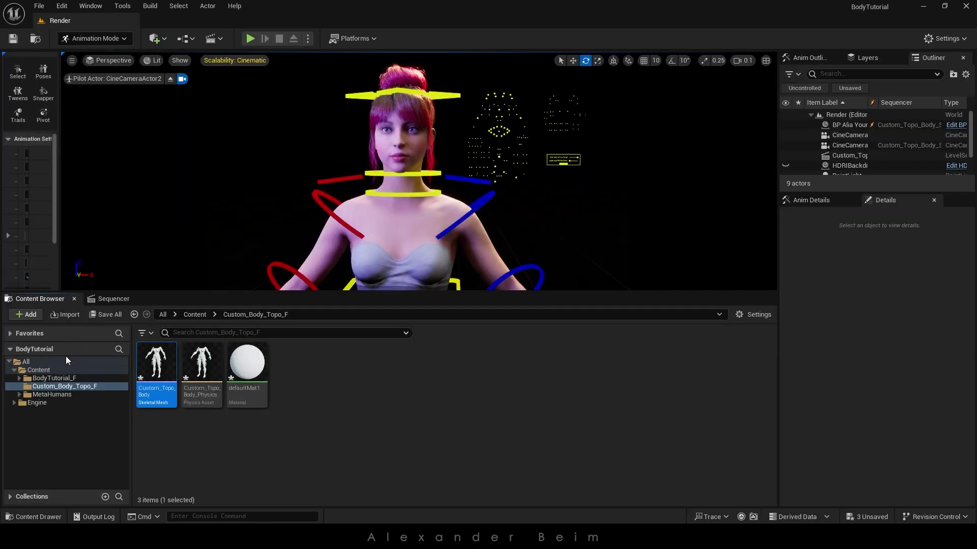
pyautogui.doubleClick(51, 394)
pyautogui.doubleClick(156, 361)
pyautogui.doubleClick(475, 370)
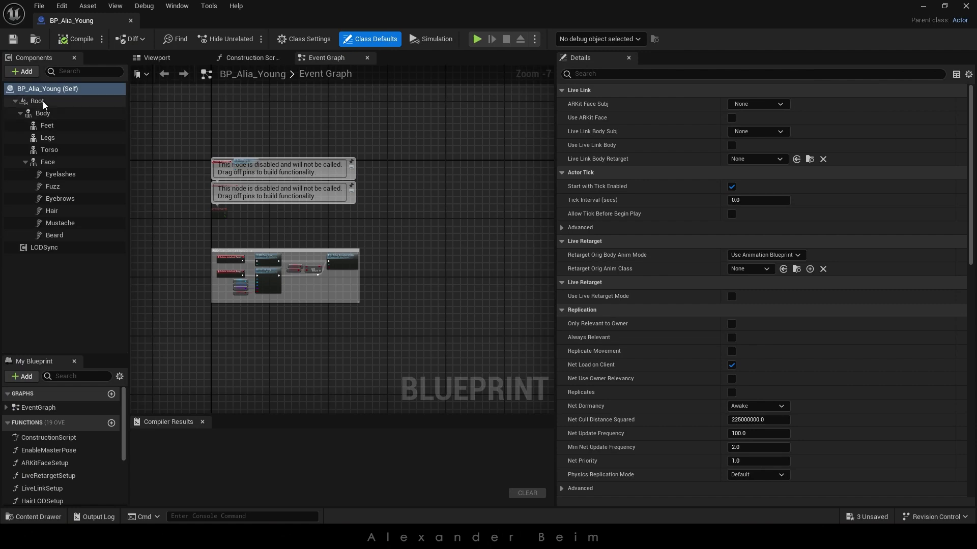
# Assign Custom_Topo_Body as the skeletal mesh asset of the Body component, compile the blueprint and return to the level.
pyautogui.click(50, 115)
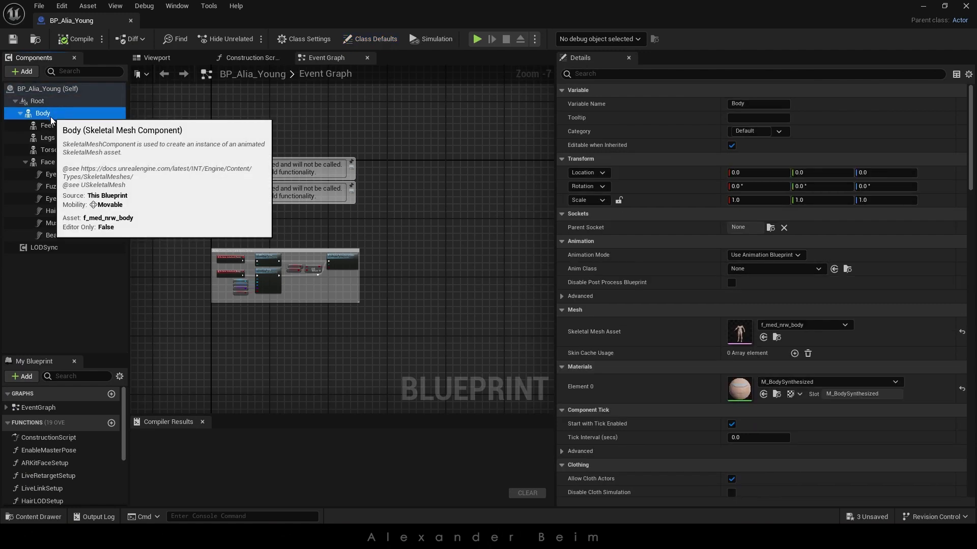
pyautogui.click(776, 325)
pyautogui.click(816, 218)
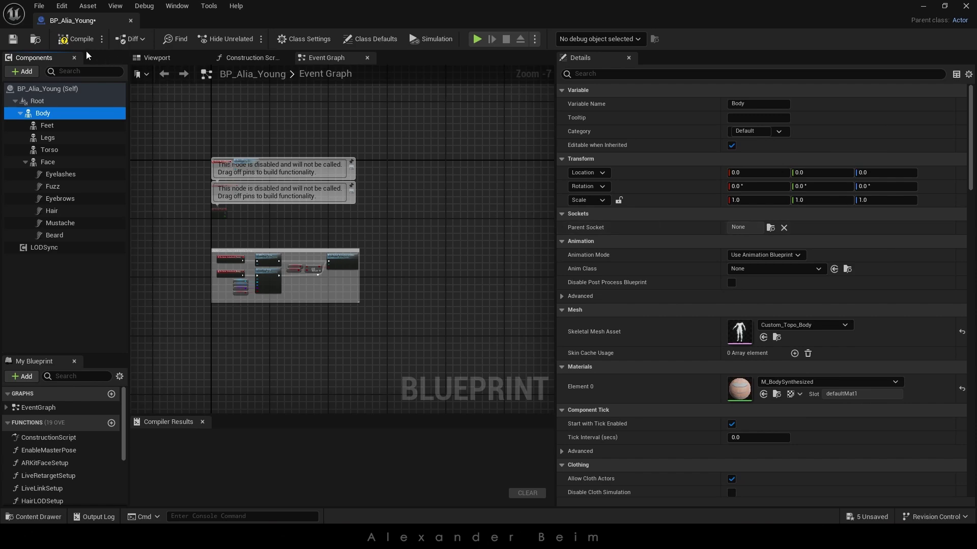
pyautogui.click(71, 40)
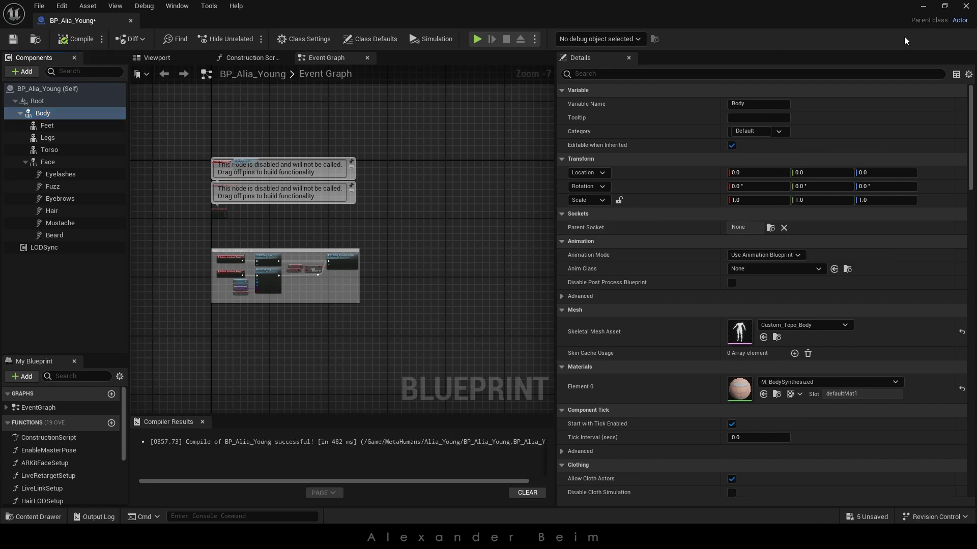
pyautogui.click(923, 7)
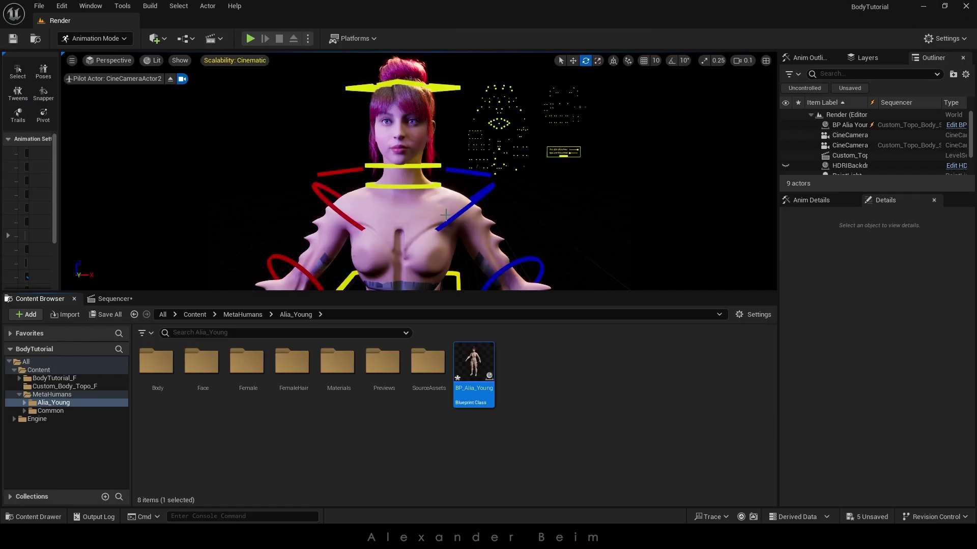
# Inspect the spiked body in the level and bend its left elbow by rotating the forearm control.
pyautogui.scroll(-6, 502, 197)
pyautogui.moveTo(502, 198); pyautogui.dragTo(502, 221, button='middle')
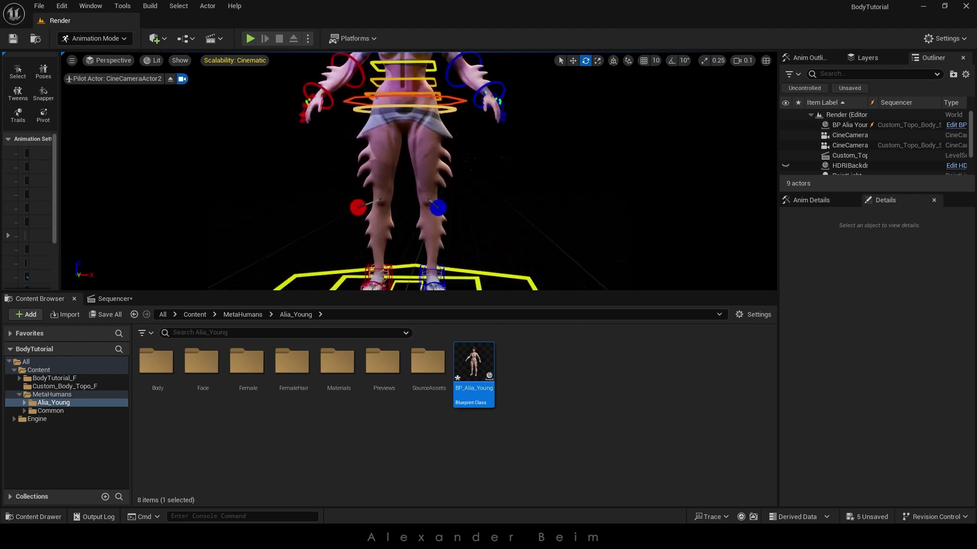
pyautogui.keyDown('alt'); pyautogui.moveTo(442, 254); pyautogui.dragTo(397, 249); pyautogui.keyUp('alt')
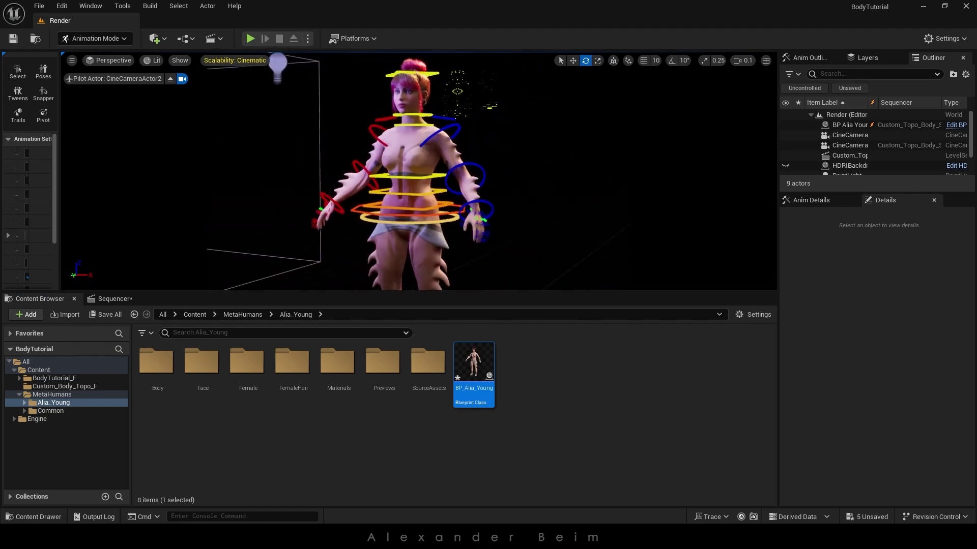
pyautogui.scroll(3, 397, 249)
pyautogui.keyDown('alt'); pyautogui.moveTo(462, 111); pyautogui.dragTo(488, 111, button='right'); pyautogui.keyUp('alt')
pyautogui.click(535, 166)
pyautogui.moveTo(543, 175); pyautogui.dragTo(501, 148)
pyautogui.keyDown('alt'); pyautogui.moveTo(501, 147); pyautogui.dragTo(451, 203); pyautogui.keyUp('alt')
pyautogui.scroll(3, 452, 145)
pyautogui.keyDown('alt'); pyautogui.moveTo(451, 145); pyautogui.dragTo(396, 153); pyautogui.keyUp('alt')
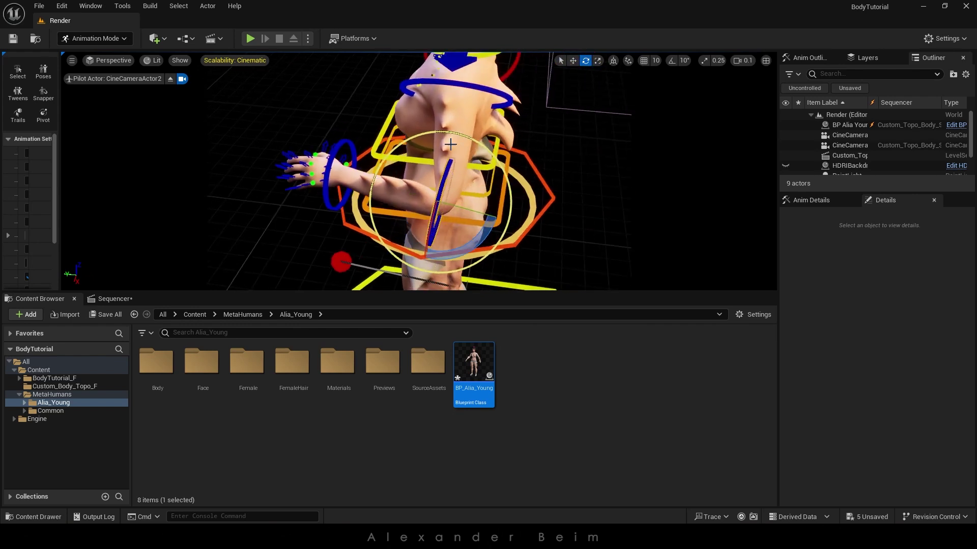
pyautogui.moveTo(470, 250)
pyautogui.mouseDown()
pyautogui.moveTo(466, 277)
pyautogui.moveTo(466, 236)
pyautogui.mouseUp()
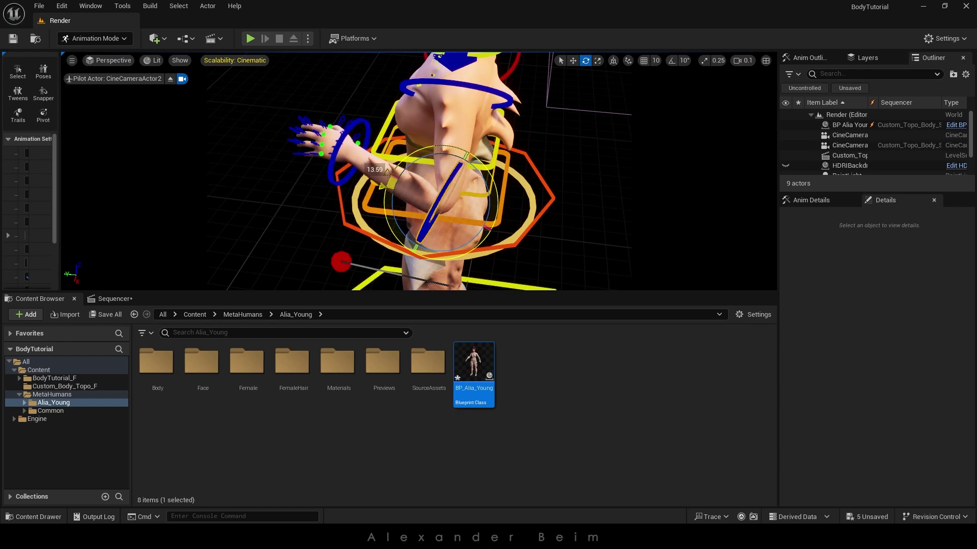
pyautogui.moveTo(382, 186); pyautogui.dragTo(432, 289)
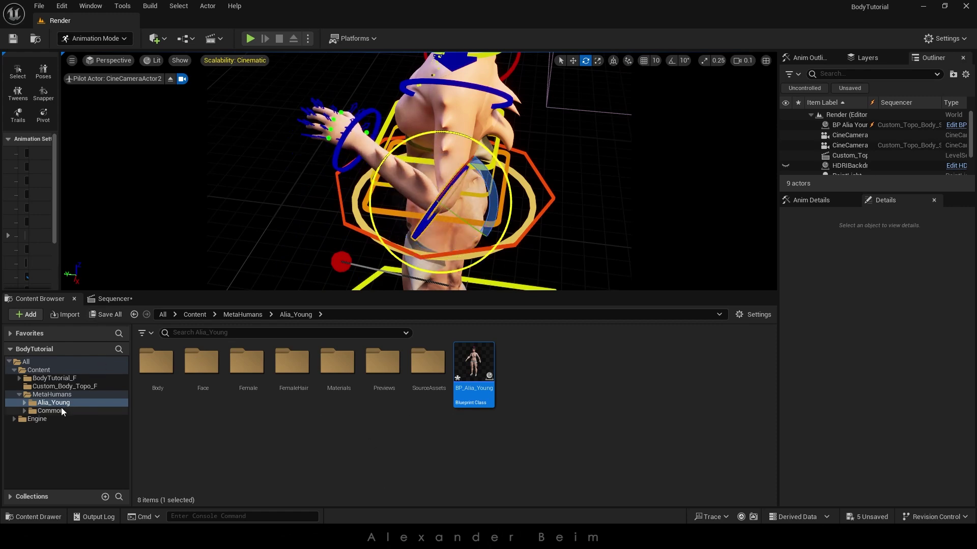
# Locate the original f_med_nrw_body mesh in Alia_Young's Female/Medium/NormalWeight/Body folder and select it.
pyautogui.doubleClick(248, 361)
pyautogui.doubleClick(168, 366)
pyautogui.doubleClick(170, 369)
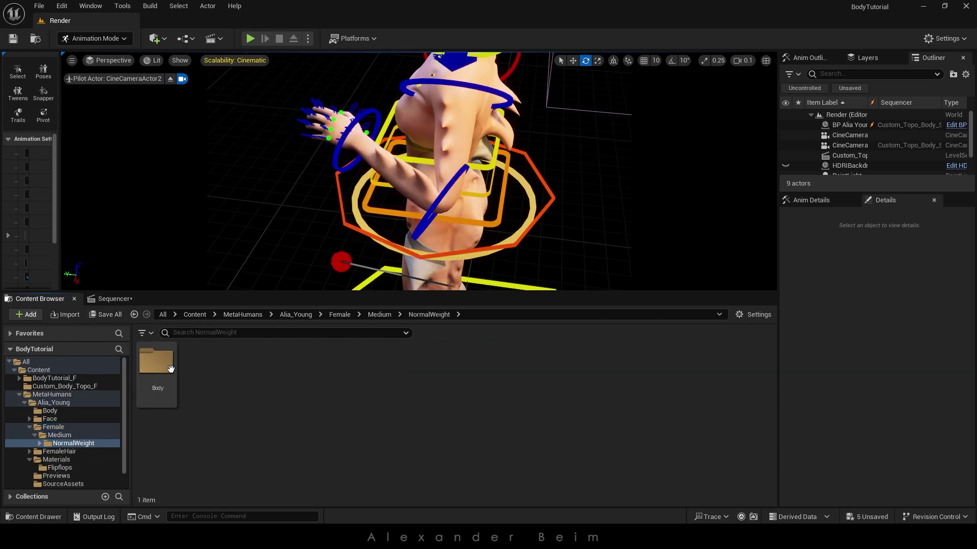
pyautogui.doubleClick(171, 369)
pyautogui.click(159, 362)
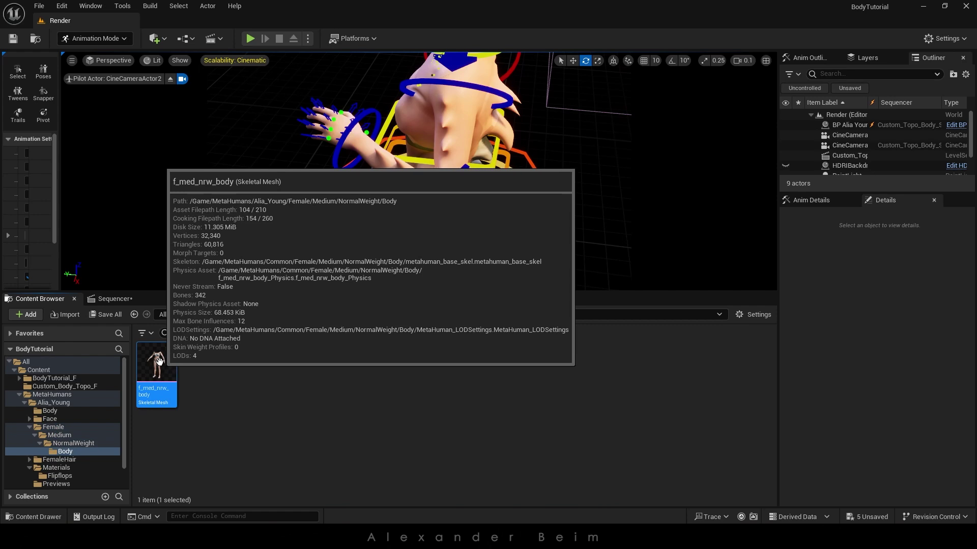
# Duplicate the f_med_nrw_body skeletal mesh in the same folder and copy the duplicate's name.
pyautogui.rightClick(158, 361)
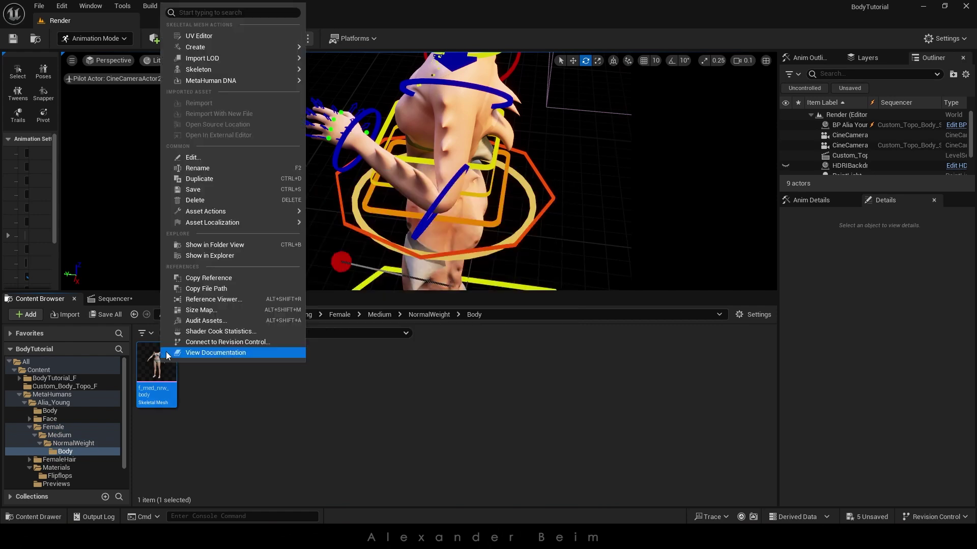
pyautogui.click(220, 182)
pyautogui.rightClick(208, 390)
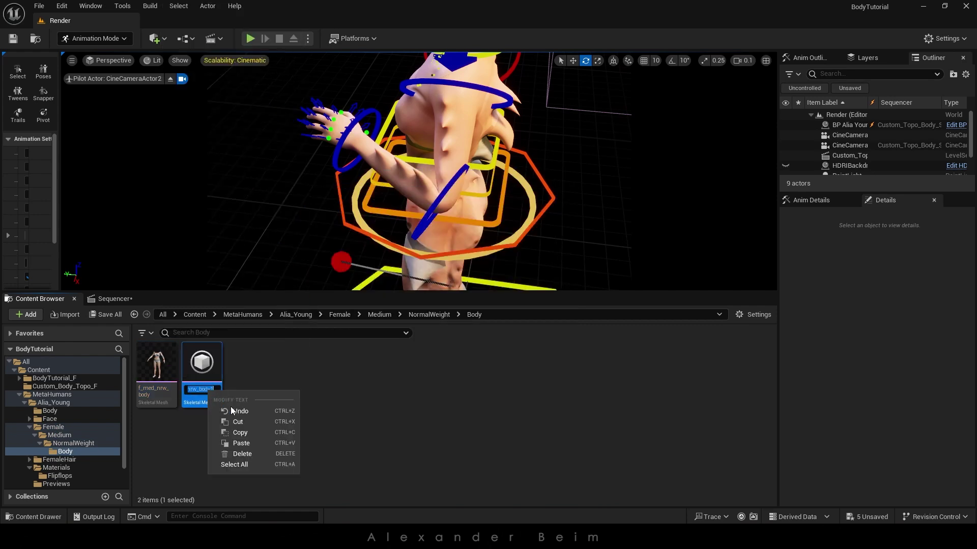
pyautogui.click(243, 434)
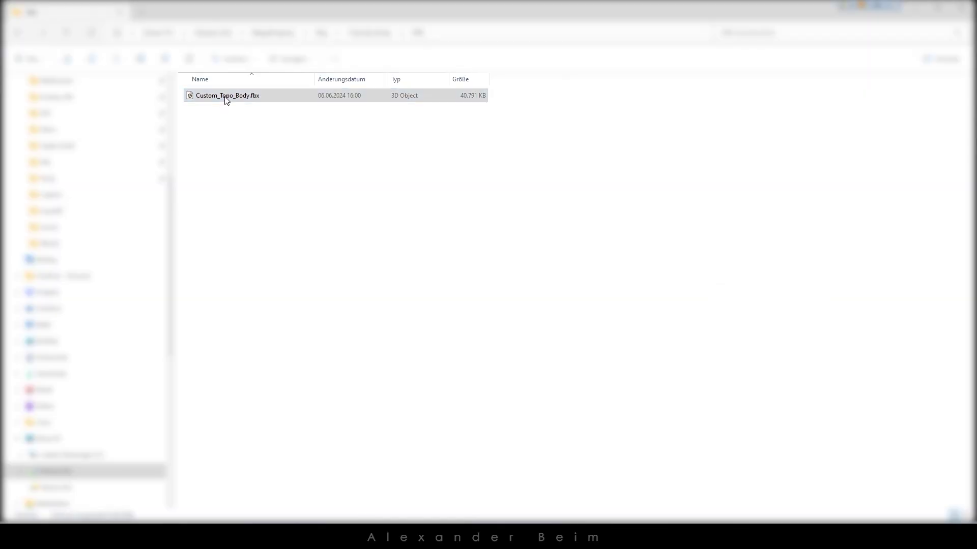
# Switch to File Explorer and rename the Custom_Topo_Body.fbx file as f_med_nrw_body1, keeping its fbx extension.
pyautogui.rightClick(226, 98)
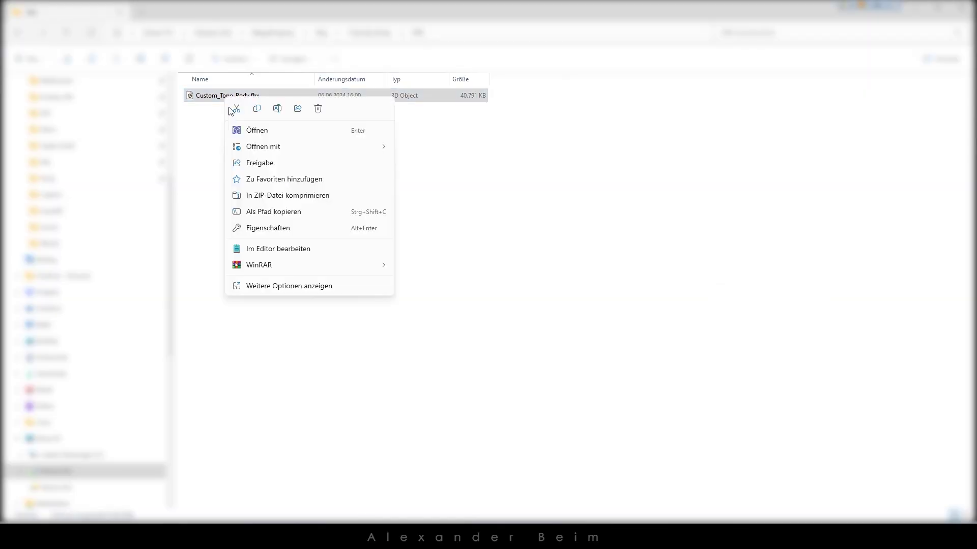
pyautogui.click(279, 286)
pyautogui.click(269, 260)
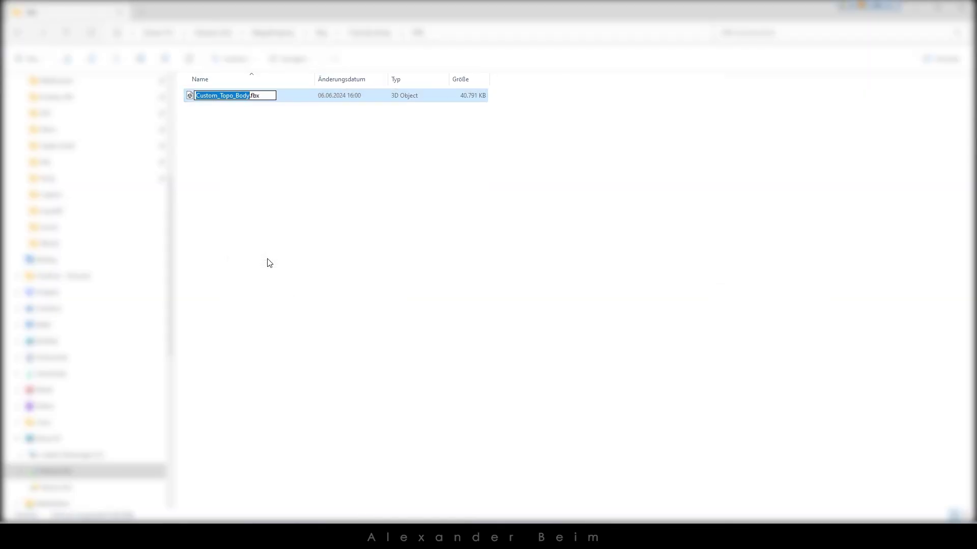
pyautogui.write('f_med_nrw_body1')
pyautogui.click(270, 263)
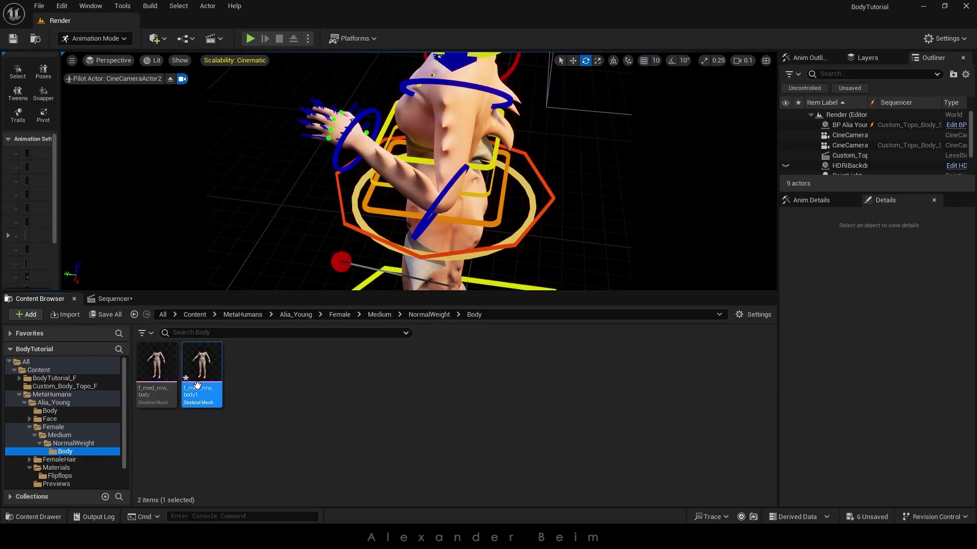
# Move the f_med_nrw_body1 skeletal mesh into the Custom_Body_Topo_F folder, show that folder and save all changes.
pyautogui.moveTo(206, 367); pyautogui.dragTo(86, 388)
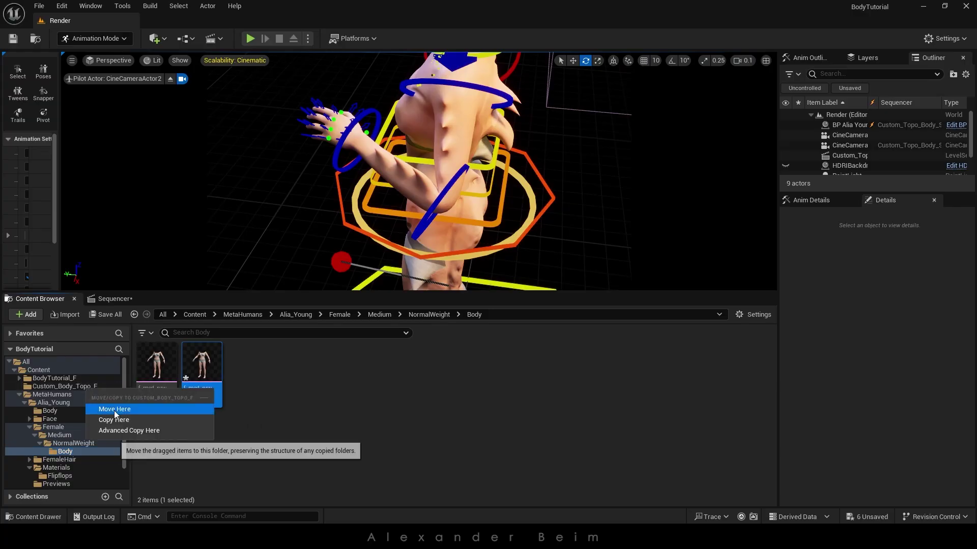
pyautogui.click(114, 410)
pyautogui.click(88, 386)
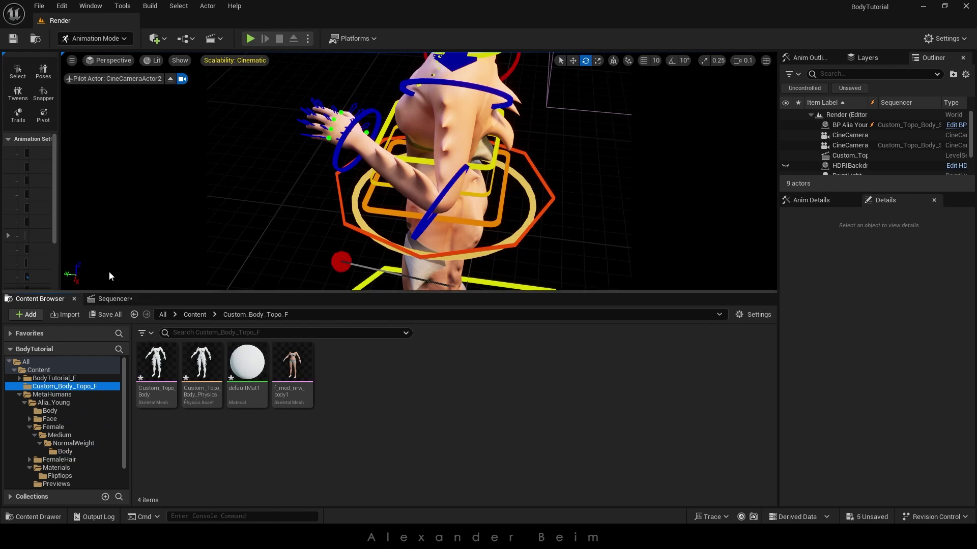
pyautogui.click(39, 5)
pyautogui.click(73, 151)
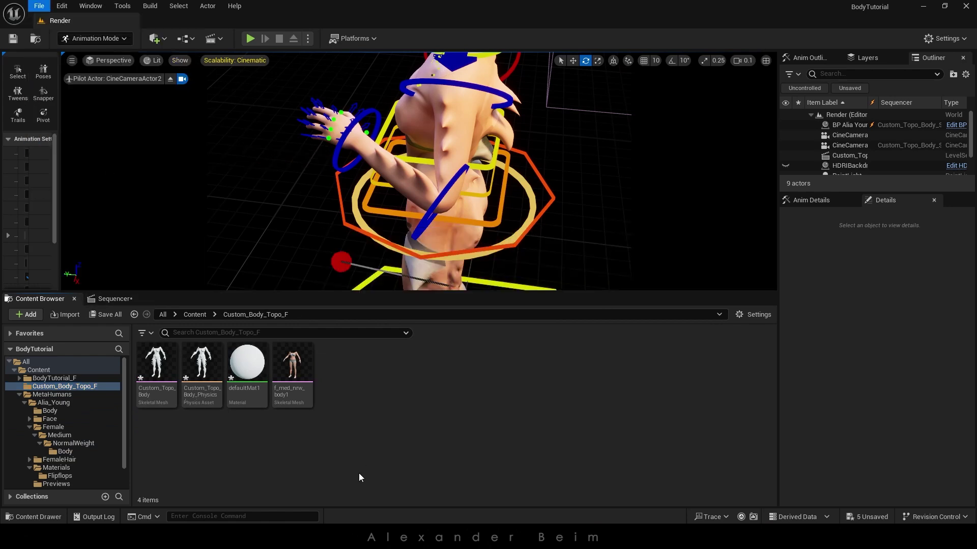
# Import f_med_nrw_body1.fbx over the existing f_med_nrw_body1 mesh in Custom_Body_Topo_F, accepting the material conflict resolution as shown.
pyautogui.click(71, 315)
pyautogui.click(257, 100)
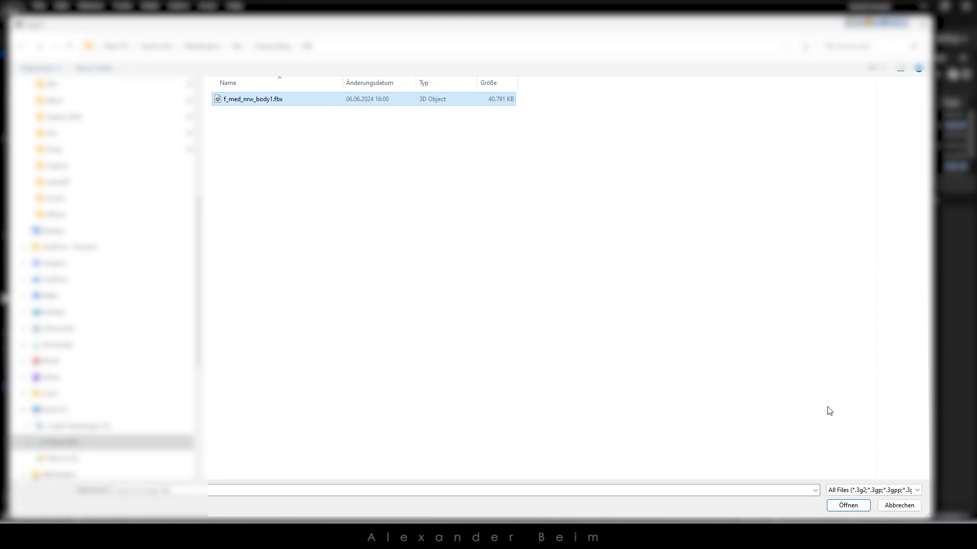
pyautogui.click(868, 505)
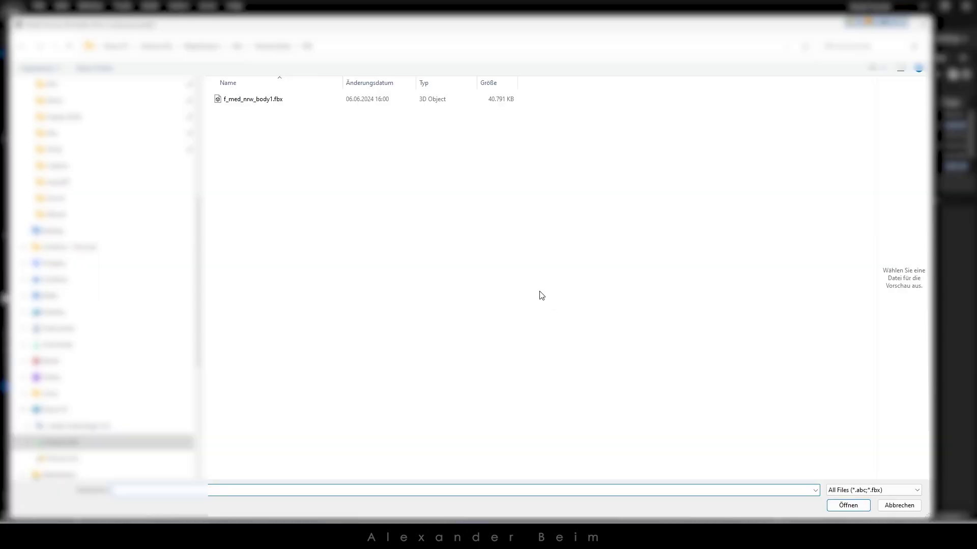
pyautogui.click(264, 104)
pyautogui.click(848, 505)
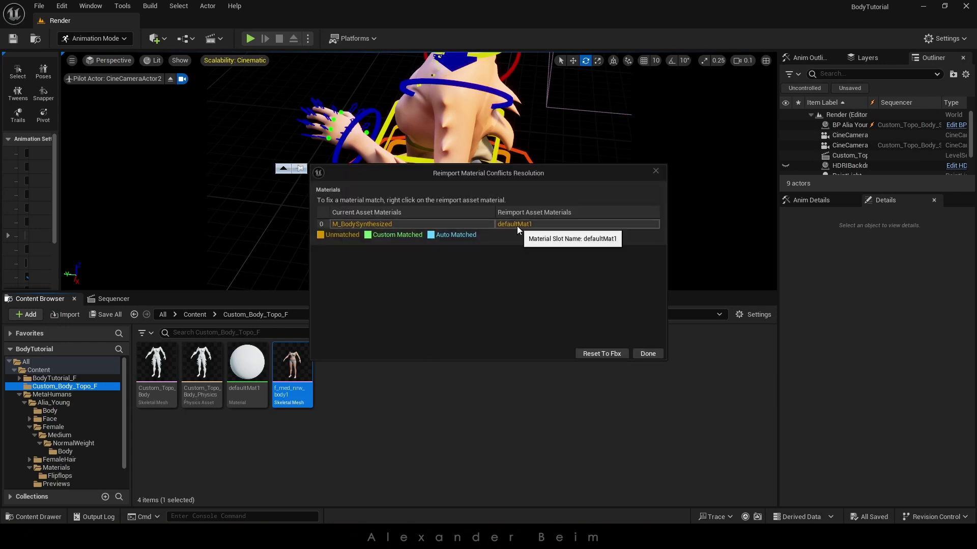
pyautogui.click(647, 354)
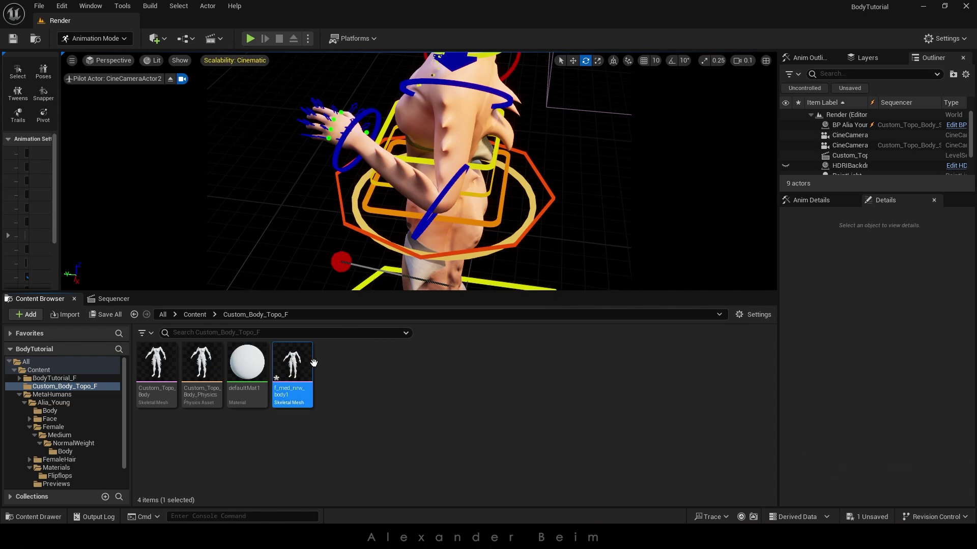
# Try rotating the elbow control of the character's bent arm in the viewport.
pyautogui.click(425, 235)
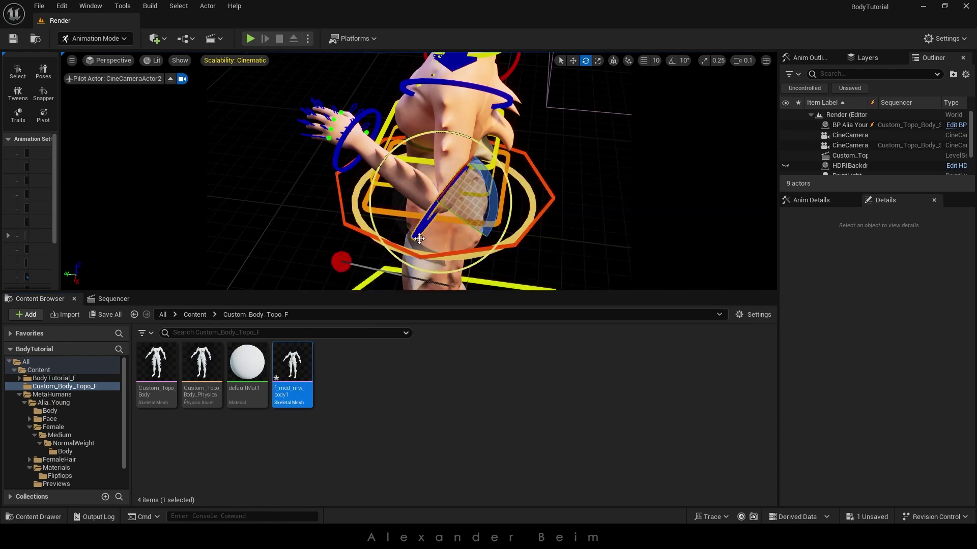
pyautogui.moveTo(491, 217); pyautogui.dragTo(380, 160)
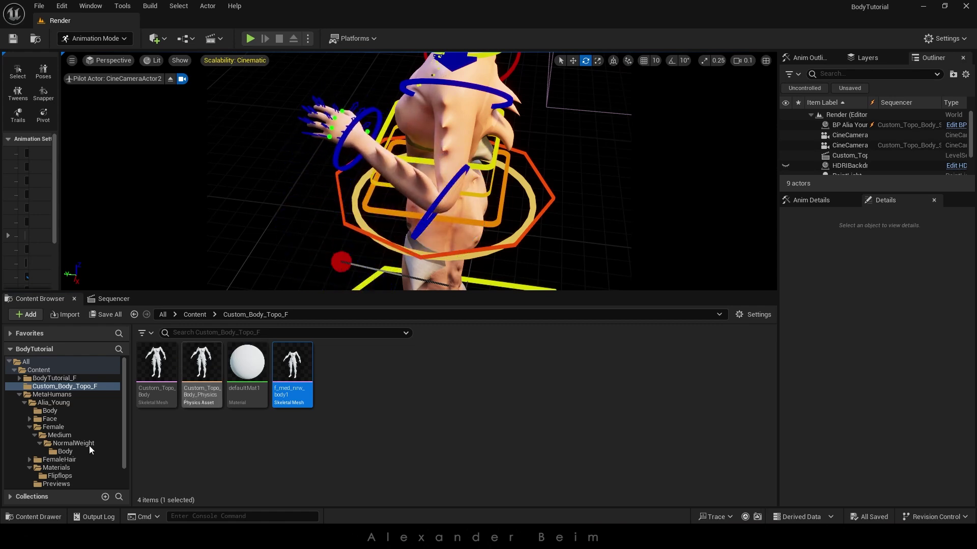
# Open the BP_Alia_Young blueprint from the Alia_Young folder under MetaHumans.
pyautogui.click(62, 396)
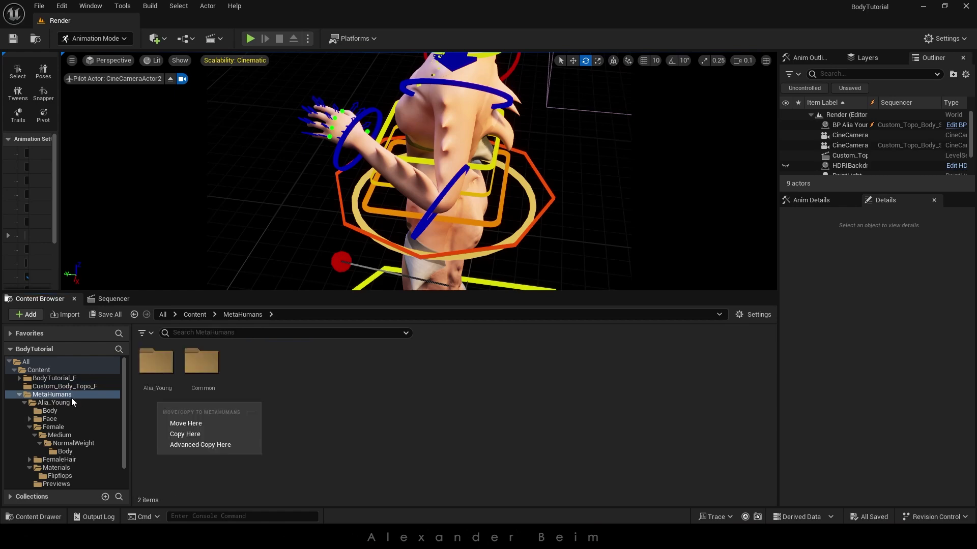
pyautogui.doubleClick(158, 362)
pyautogui.doubleClick(472, 366)
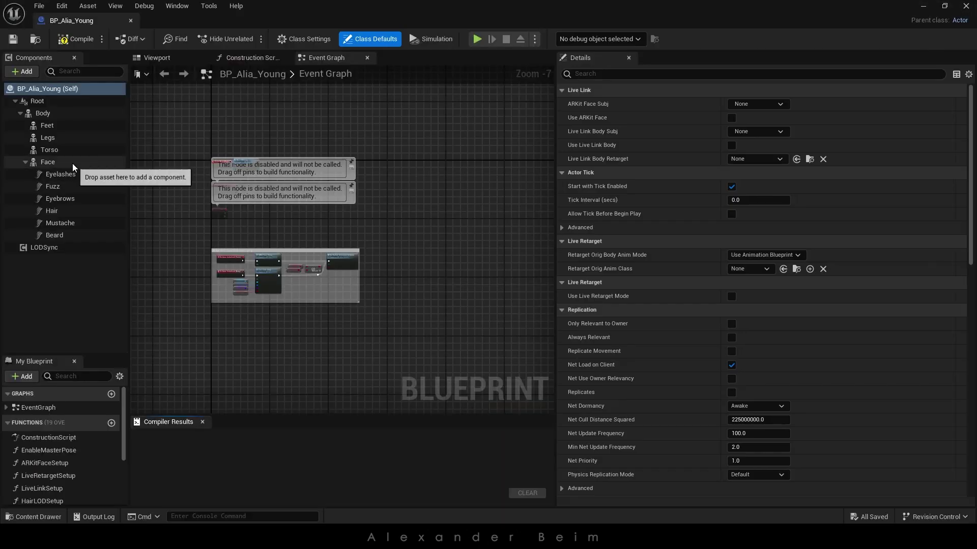
# Assign the f_med_nrw_body1 mesh from Custom_Body_Topo_F to the Body component, compile the blueprint and return to the level.
pyautogui.click(50, 114)
pyautogui.click(801, 328)
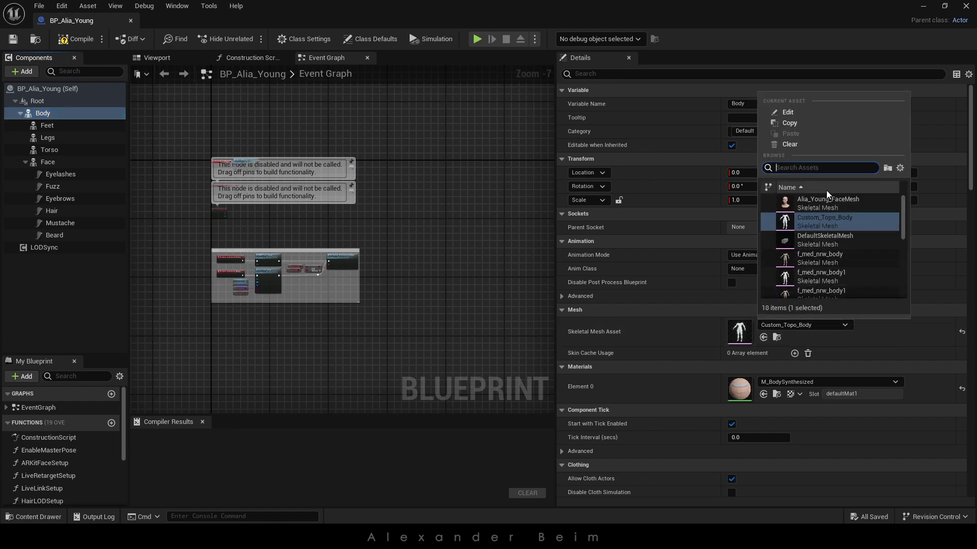
pyautogui.moveTo(816, 278)
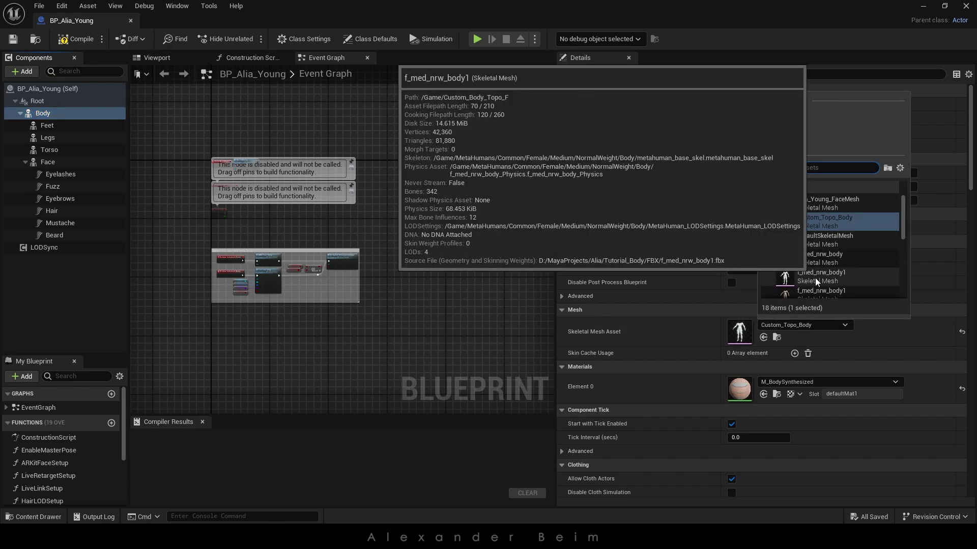
pyautogui.click(817, 282)
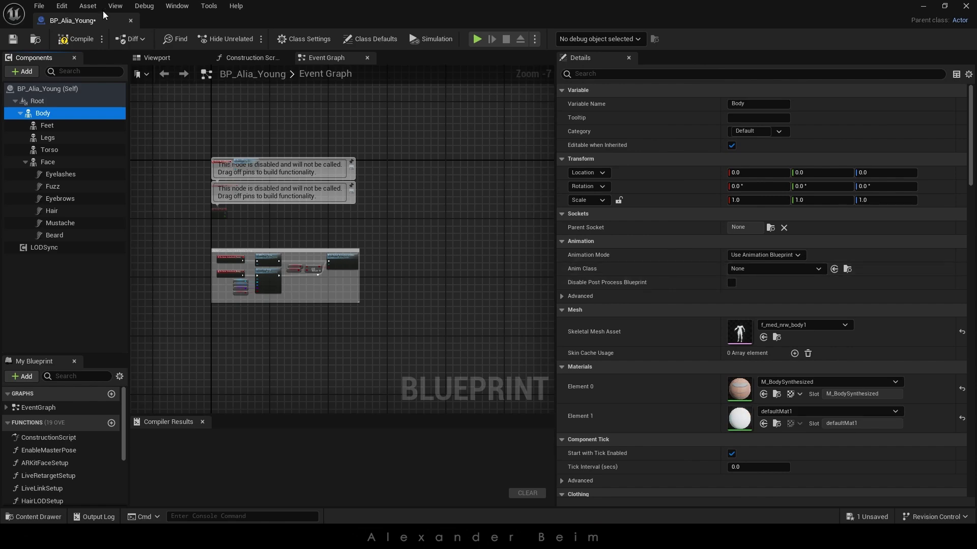
pyautogui.click(76, 40)
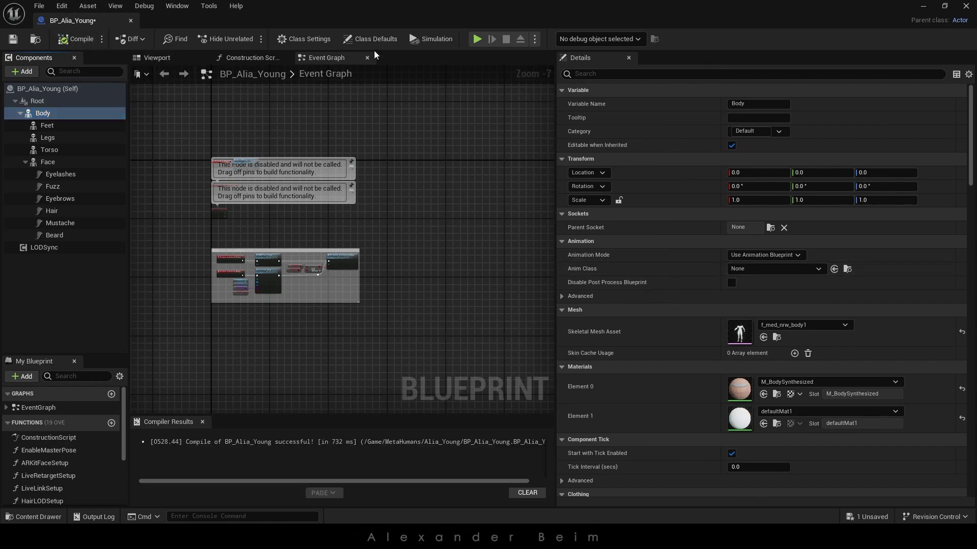
pyautogui.click(927, 9)
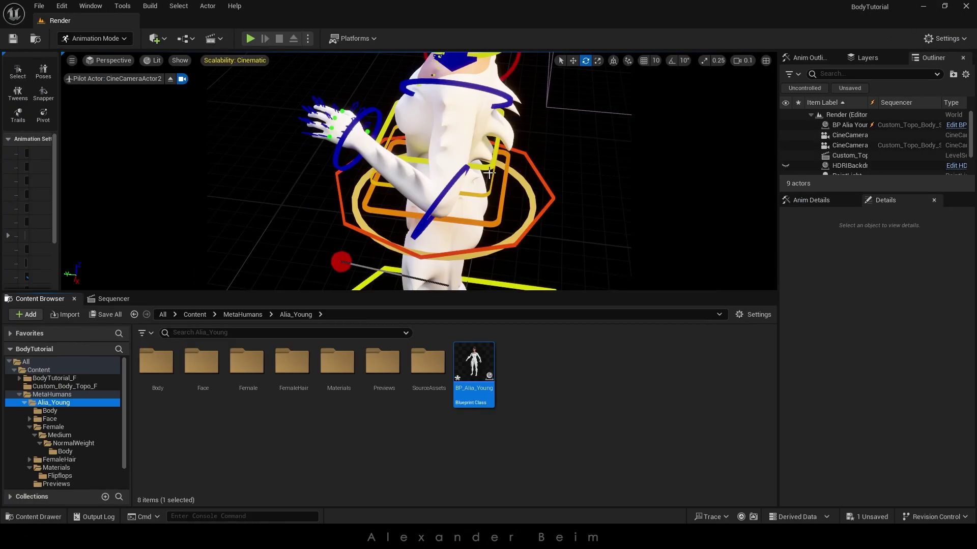
# Rotate the elbow control of the bent arm and inspect the new body mesh's deformation from the front at full length.
pyautogui.click(414, 236)
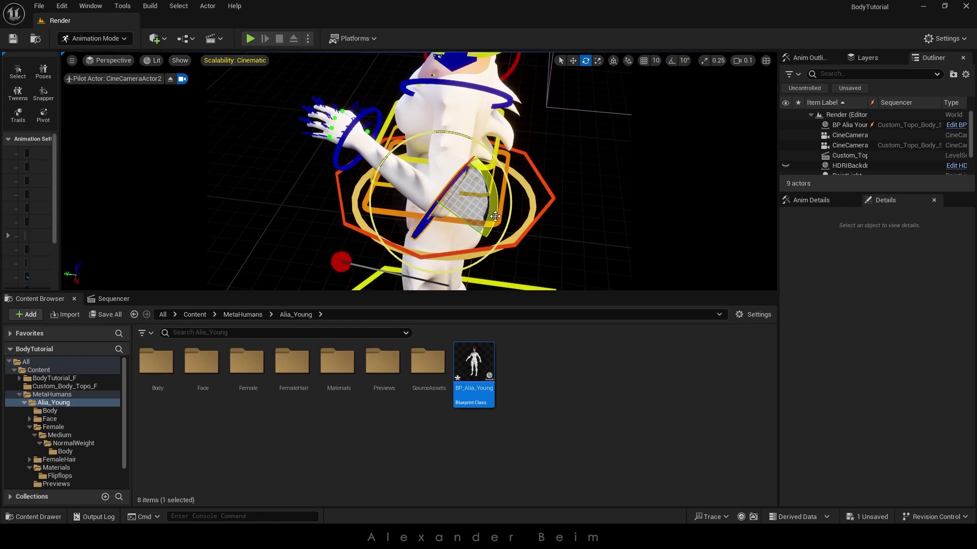
pyautogui.moveTo(413, 237); pyautogui.dragTo(506, 192)
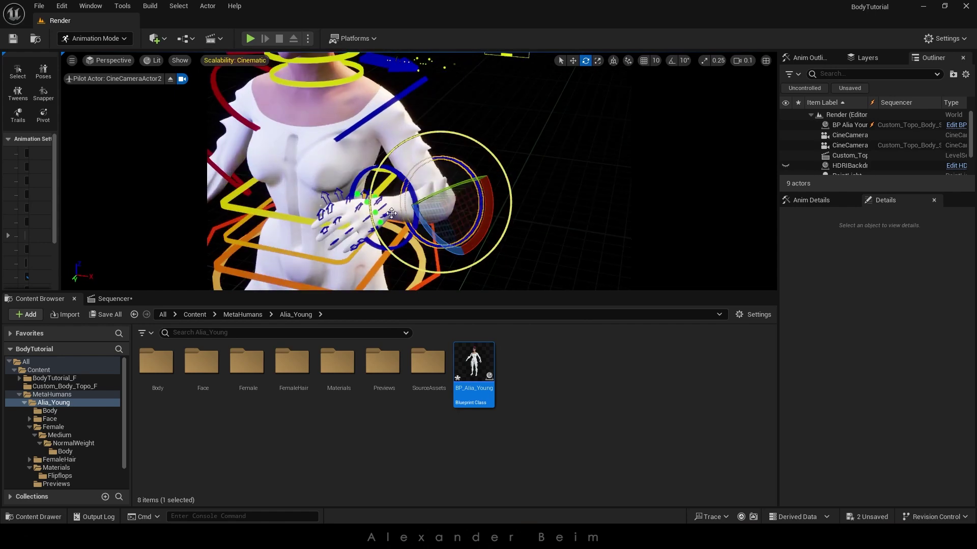
pyautogui.keyDown('alt'); pyautogui.moveTo(510, 189); pyautogui.dragTo(506, 192, button='right'); pyautogui.keyUp('alt')
pyautogui.keyDown('alt'); pyautogui.moveTo(507, 192); pyautogui.dragTo(542, 181); pyautogui.keyUp('alt')
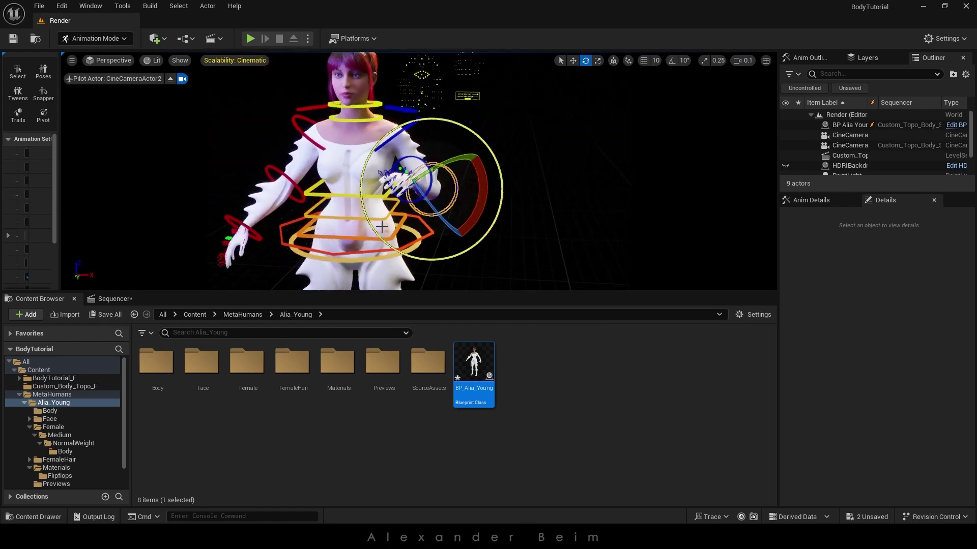
pyautogui.keyDown('alt'); pyautogui.moveTo(541, 180); pyautogui.dragTo(575, 130, button='middle'); pyautogui.keyUp('alt')
pyautogui.keyDown('alt'); pyautogui.moveTo(575, 130); pyautogui.dragTo(552, 137, button='right'); pyautogui.keyUp('alt')
pyautogui.keyDown('alt'); pyautogui.moveTo(552, 138); pyautogui.dragTo(524, 145); pyautogui.keyUp('alt')
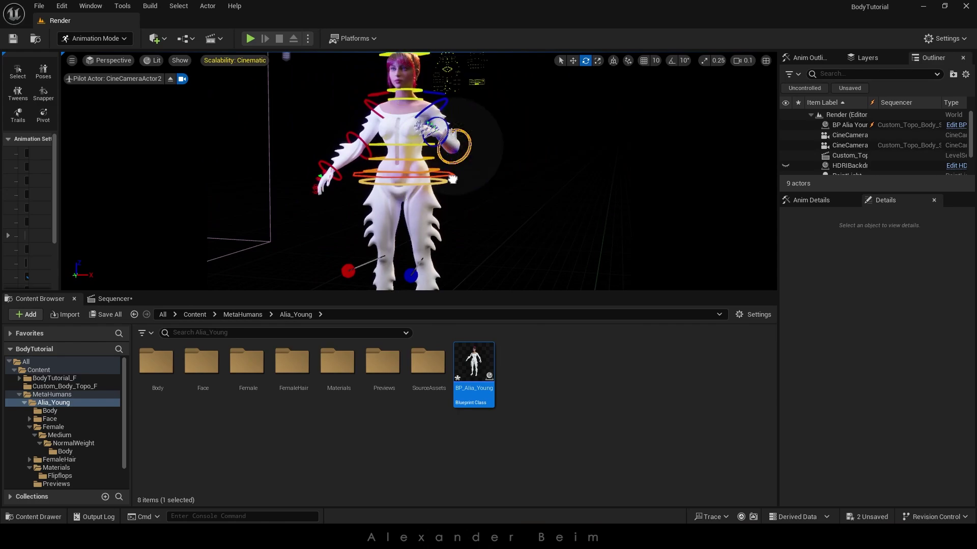
pyautogui.moveTo(474, 203); pyautogui.dragTo(476, 211, button='middle')
pyautogui.keyDown('alt'); pyautogui.moveTo(674, 167); pyautogui.dragTo(490, 276); pyautogui.keyUp('alt')
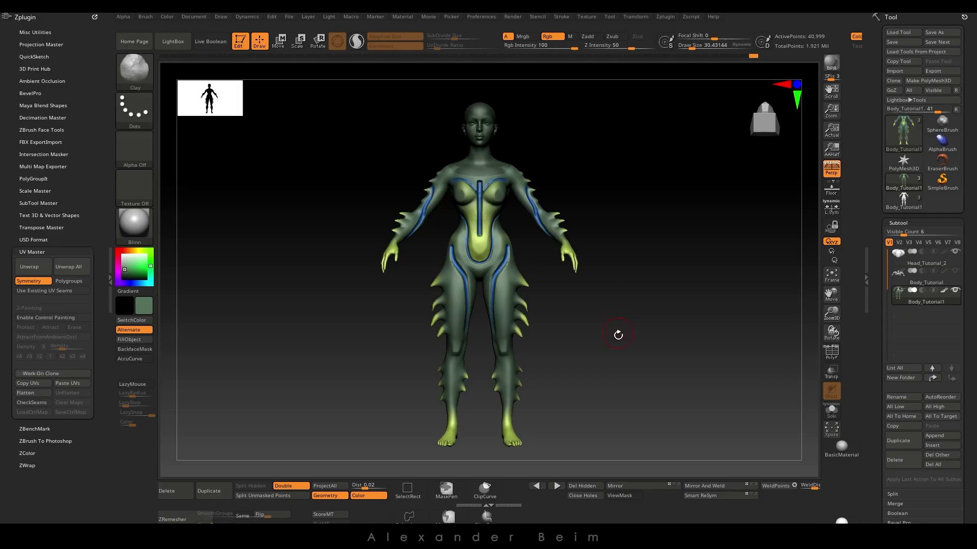
# Switch to ZBrush and set the UV map size of the Body_Tutorial1 subtool to 4096.
pyautogui.moveTo(648, 294)
pyautogui.mouseDown()
pyautogui.moveTo(632, 290)
pyautogui.moveTo(630, 299)
pyautogui.mouseUp()
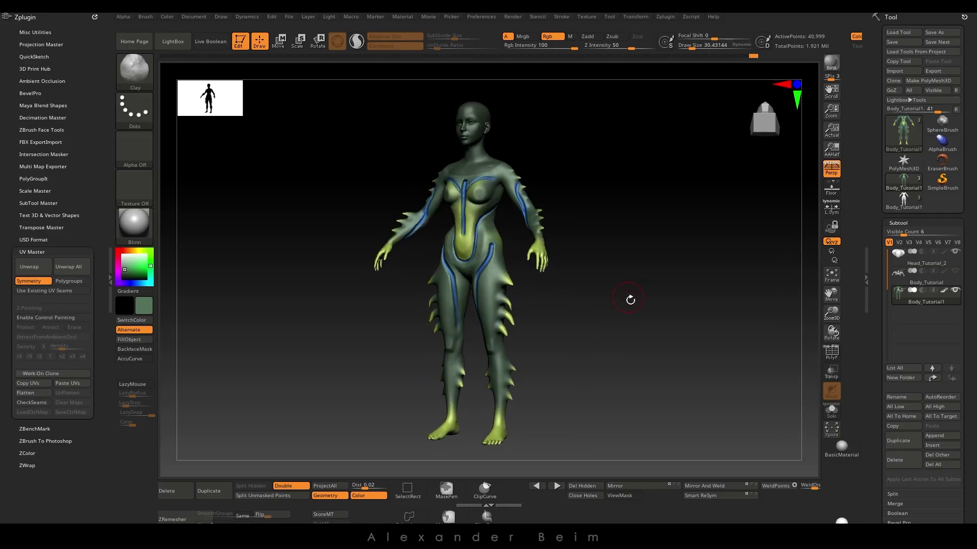
pyautogui.moveTo(872, 394); pyautogui.dragTo(870, 273)
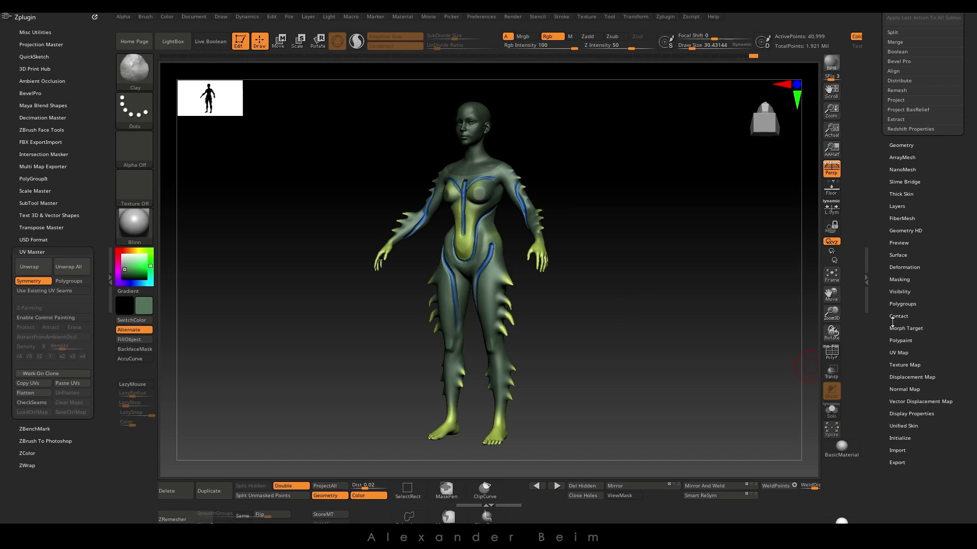
pyautogui.click(902, 353)
pyautogui.moveTo(902, 355); pyautogui.dragTo(900, 235)
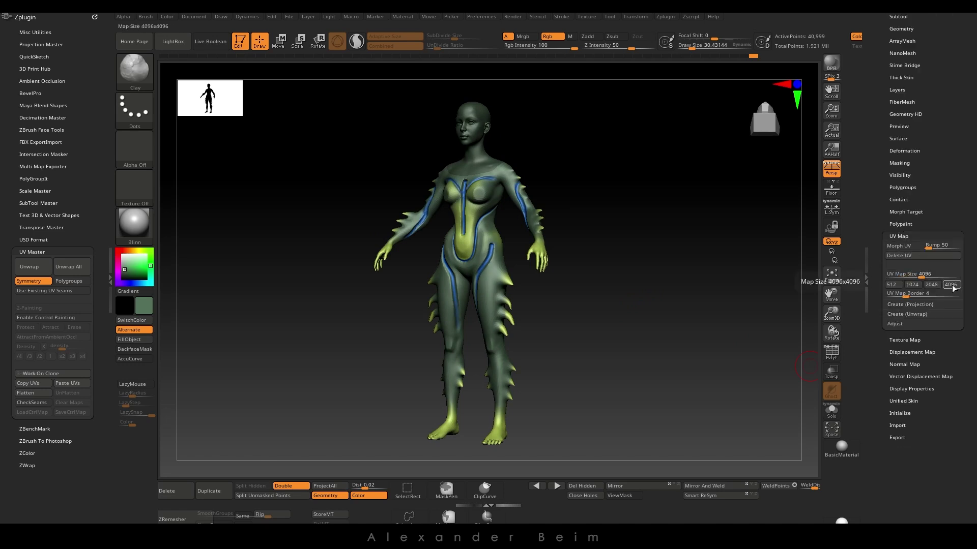
# Create a texture map for Body_Tutorial1 from its polypaint and clone it to the texture library.
pyautogui.click(900, 340)
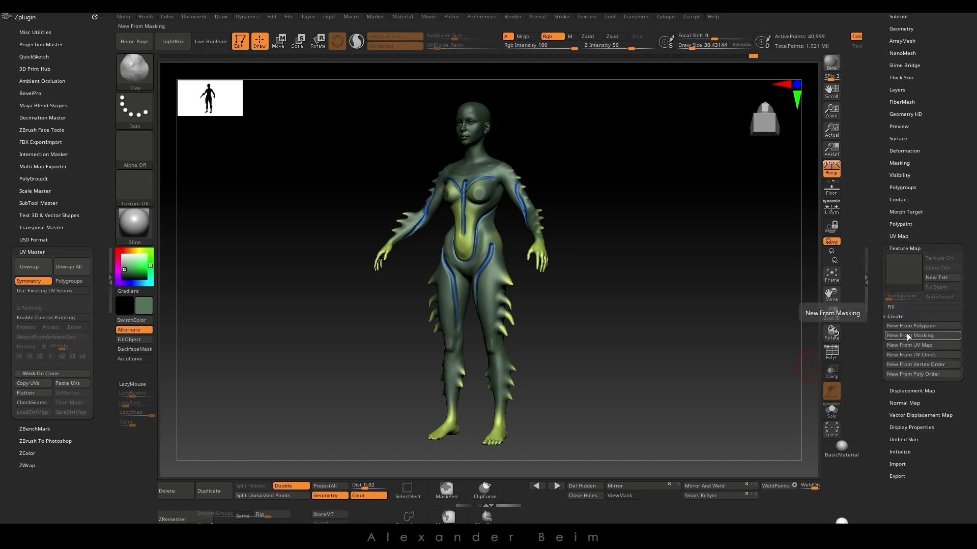
pyautogui.click(915, 326)
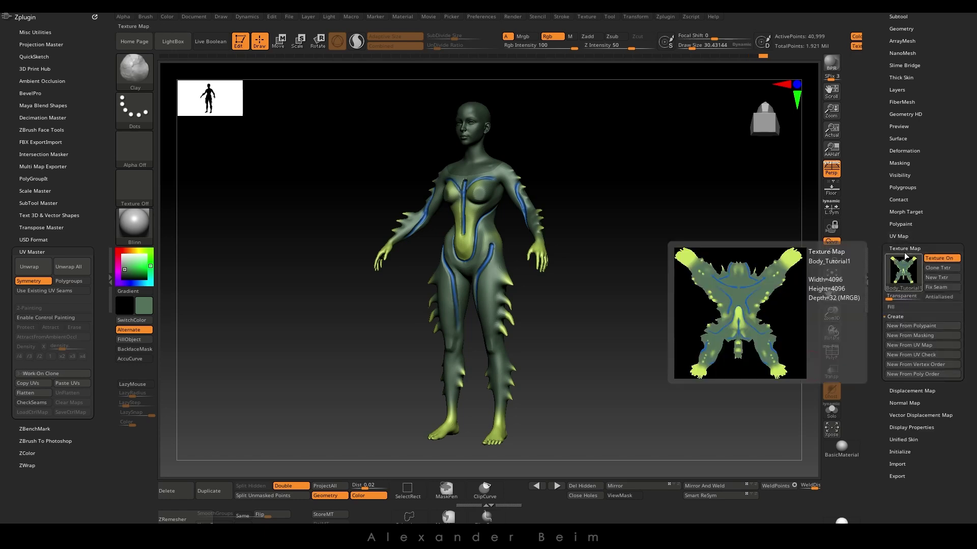
pyautogui.click(939, 269)
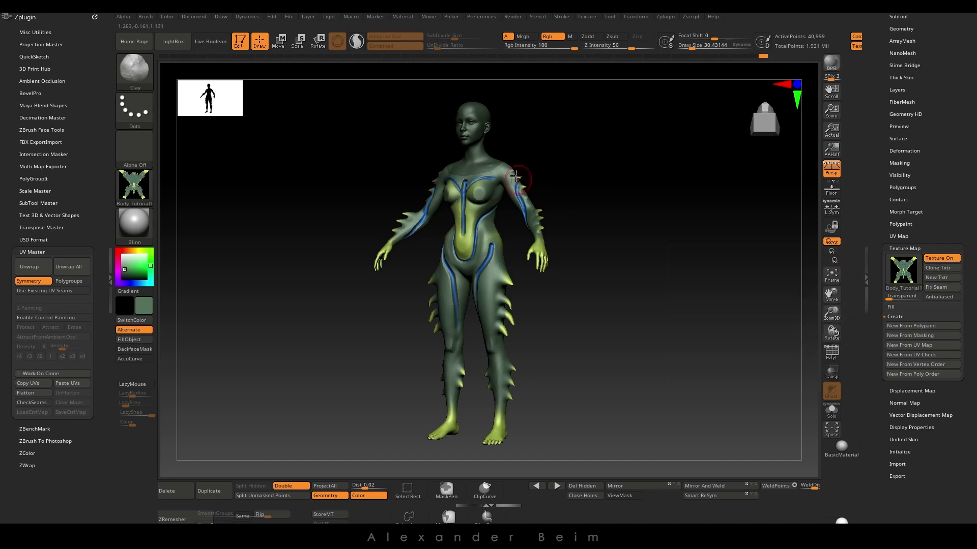
# Flip the cloned body texture vertically and export it as the JPEG file Body_Tutorial1.jpg.
pyautogui.click(589, 17)
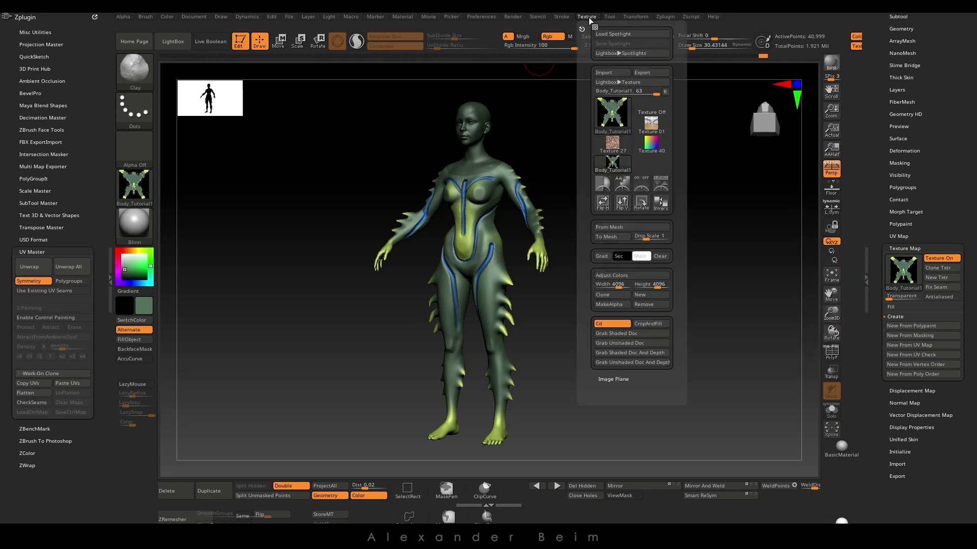
pyautogui.click(622, 205)
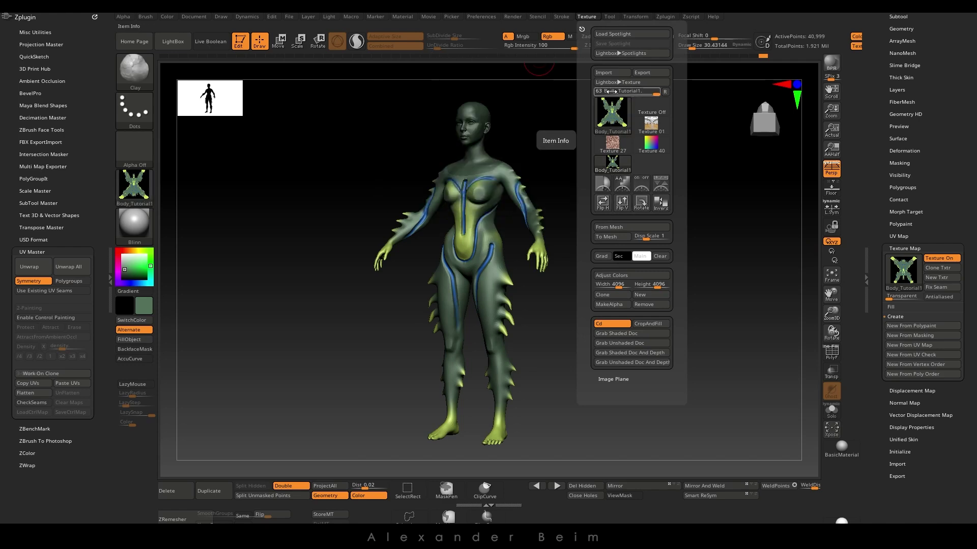
pyautogui.click(142, 189)
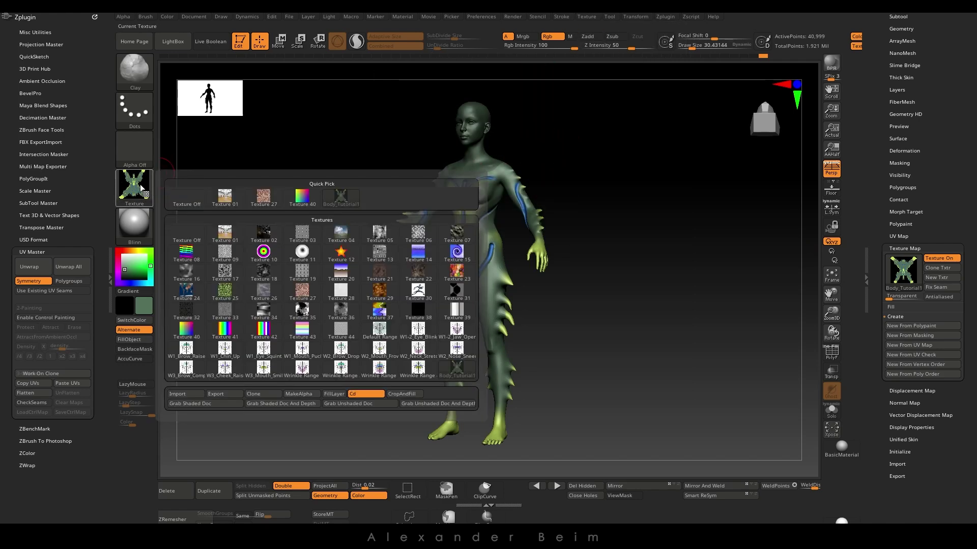
pyautogui.click(218, 395)
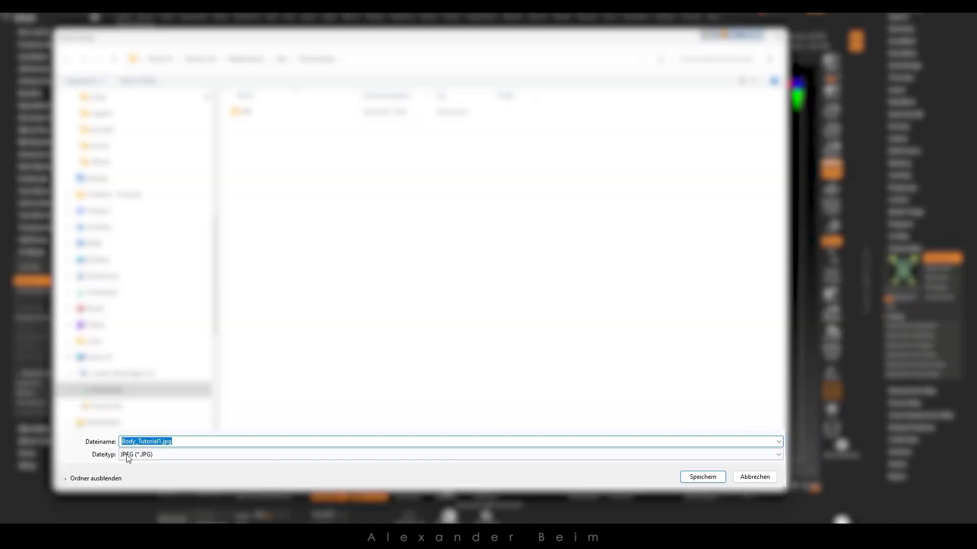
pyautogui.click(702, 476)
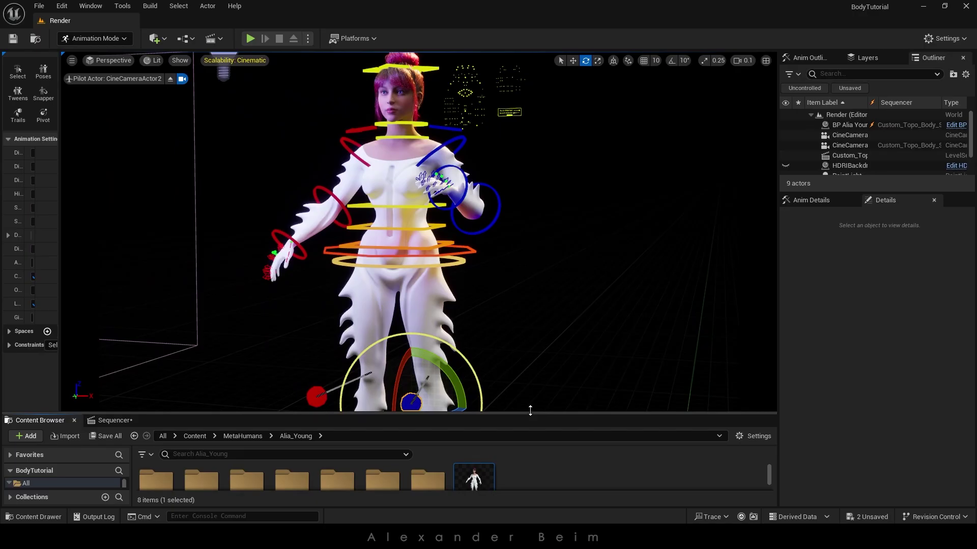
# Import the texture Body_Tutorial1.jpg into the Custom_Body_Topo_F content folder in Unreal Engine.
pyautogui.moveTo(530, 410); pyautogui.dragTo(452, 269)
pyautogui.click(20, 374)
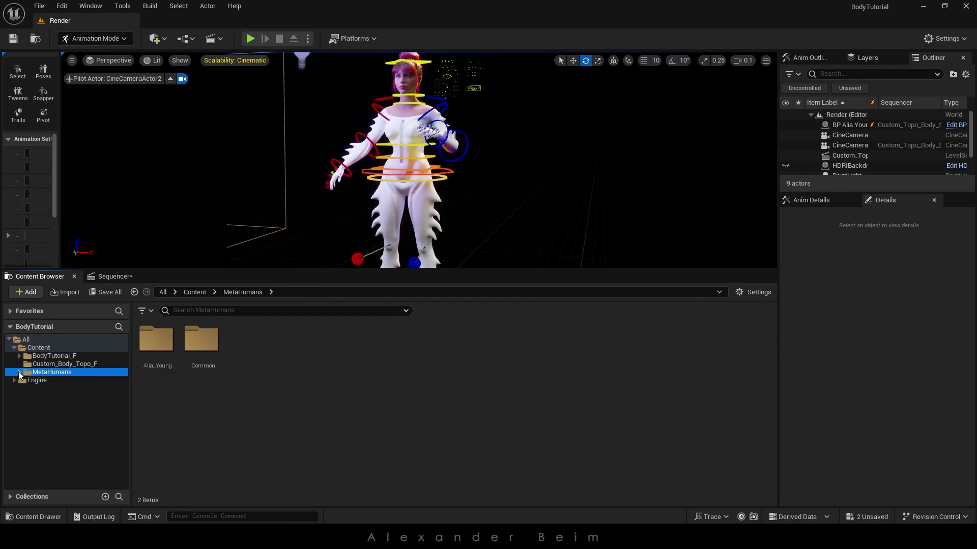
pyautogui.click(65, 365)
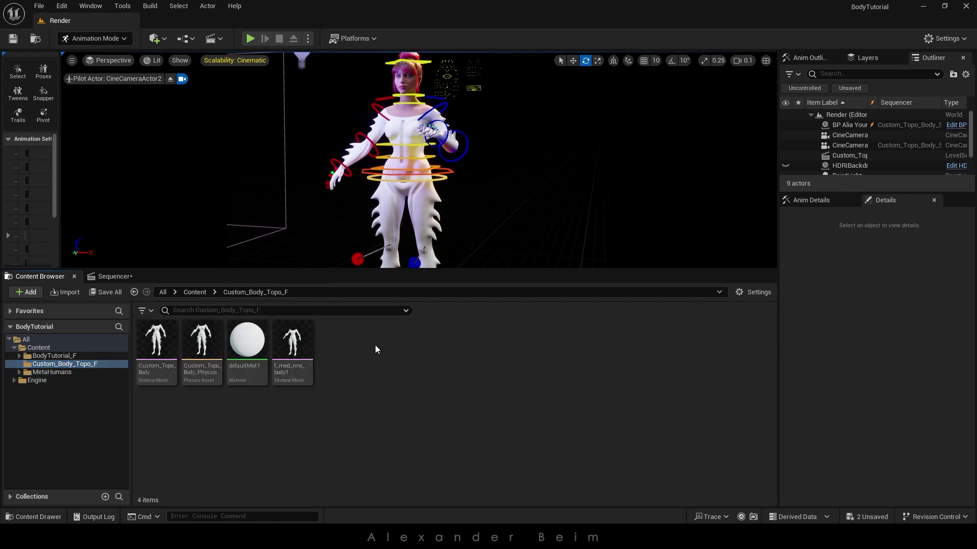
pyautogui.click(65, 293)
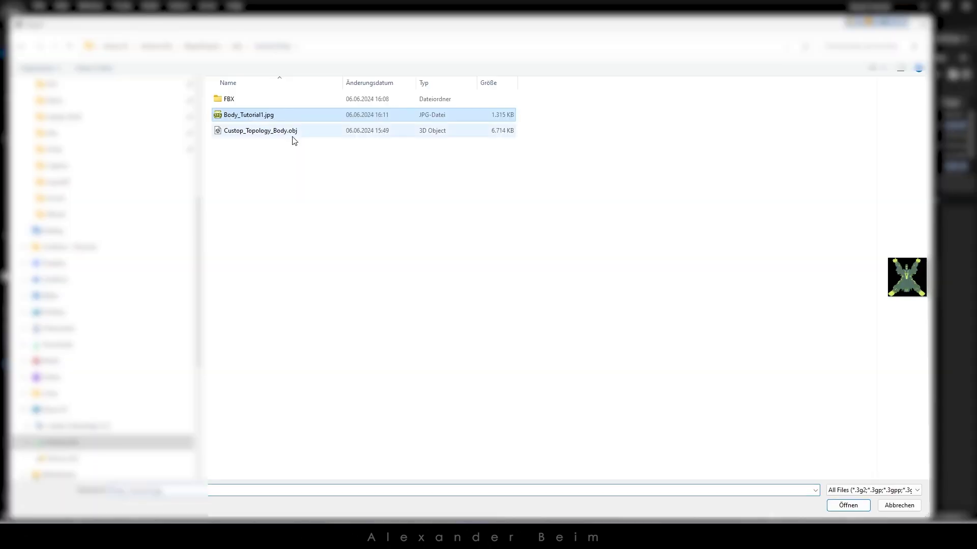
pyautogui.click(844, 510)
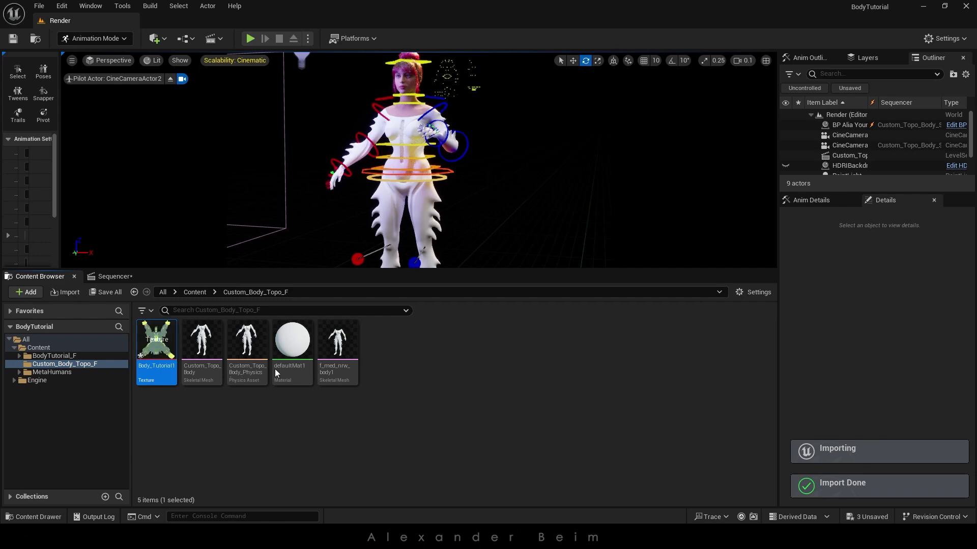
# Add the Body_Tutorial1 texture to the defaultMat1 material, connect its RGB output to Base Color and apply the material.
pyautogui.doubleClick(299, 351)
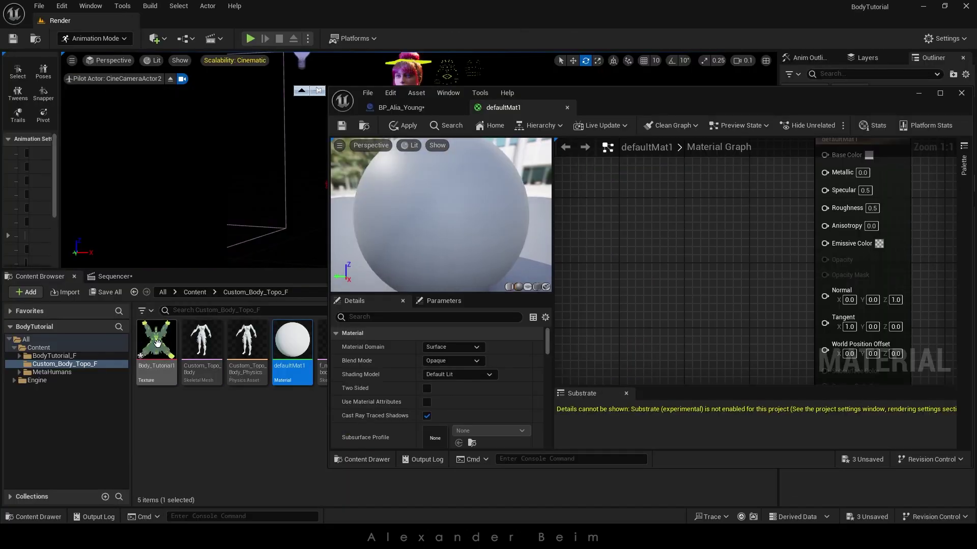
pyautogui.moveTo(157, 344); pyautogui.dragTo(661, 235)
pyautogui.moveTo(888, 188); pyautogui.dragTo(895, 244)
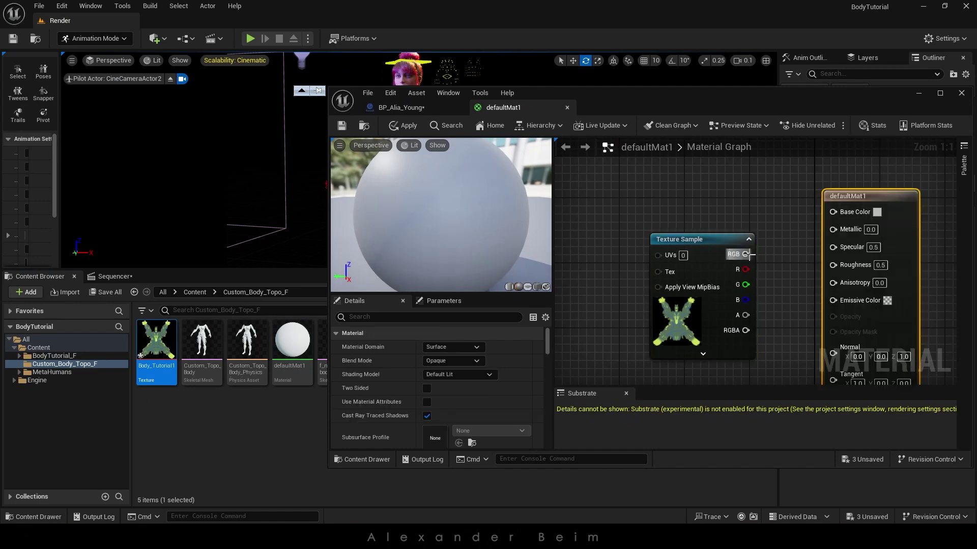
pyautogui.moveTo(746, 254); pyautogui.dragTo(836, 211)
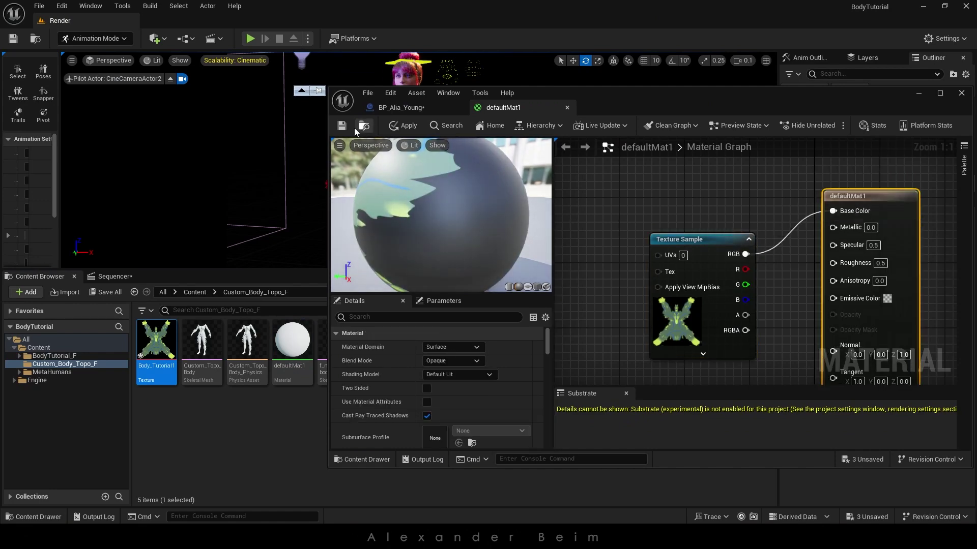
pyautogui.click(403, 126)
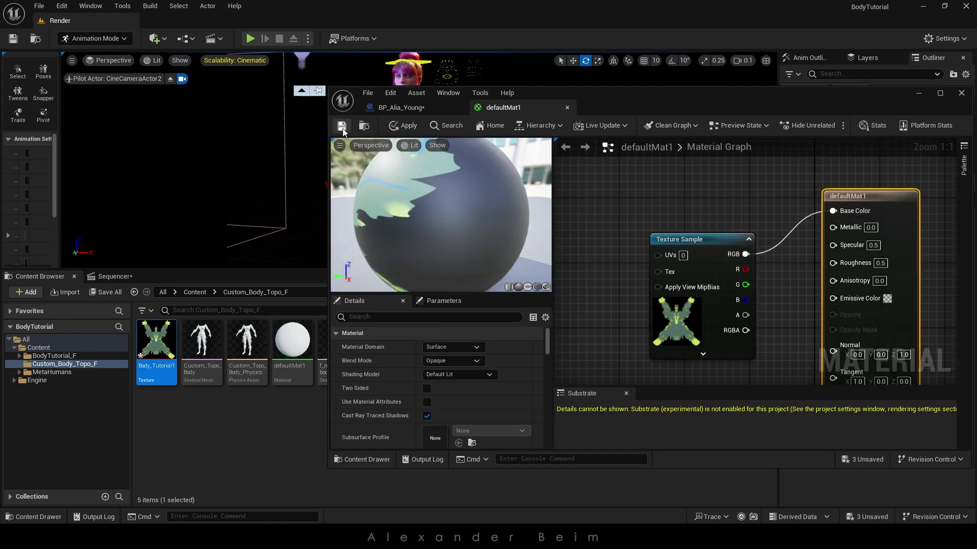
pyautogui.click(919, 93)
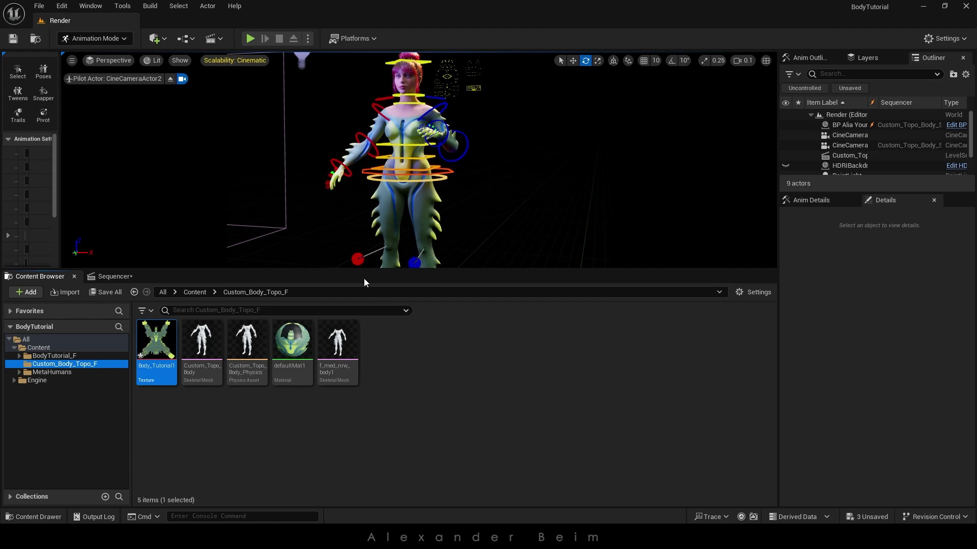
# Enlarge the viewport and inspect the painted texture on the MetaHuman's body.
pyautogui.moveTo(364, 270); pyautogui.dragTo(422, 402)
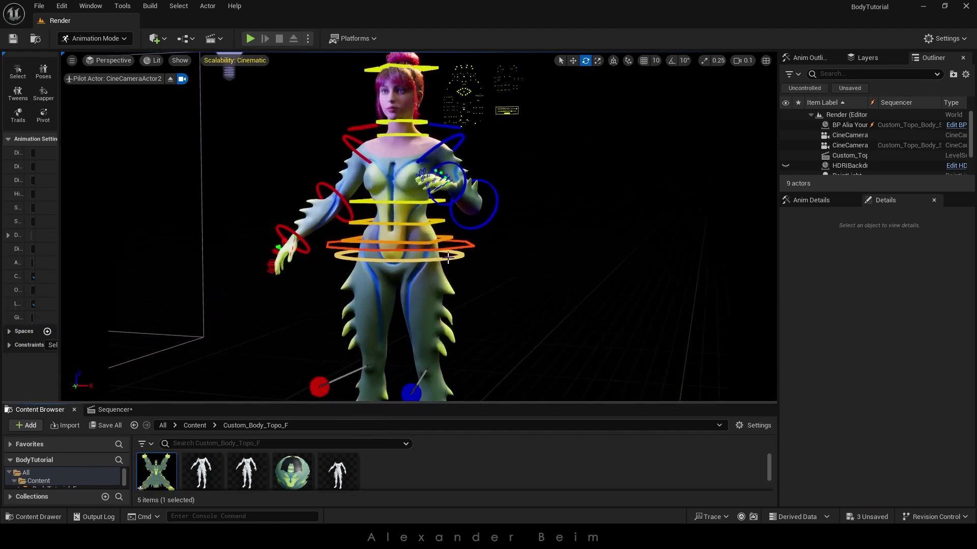
pyautogui.keyDown('alt'); pyautogui.moveTo(448, 258); pyautogui.dragTo(653, 259); pyautogui.keyUp('alt')
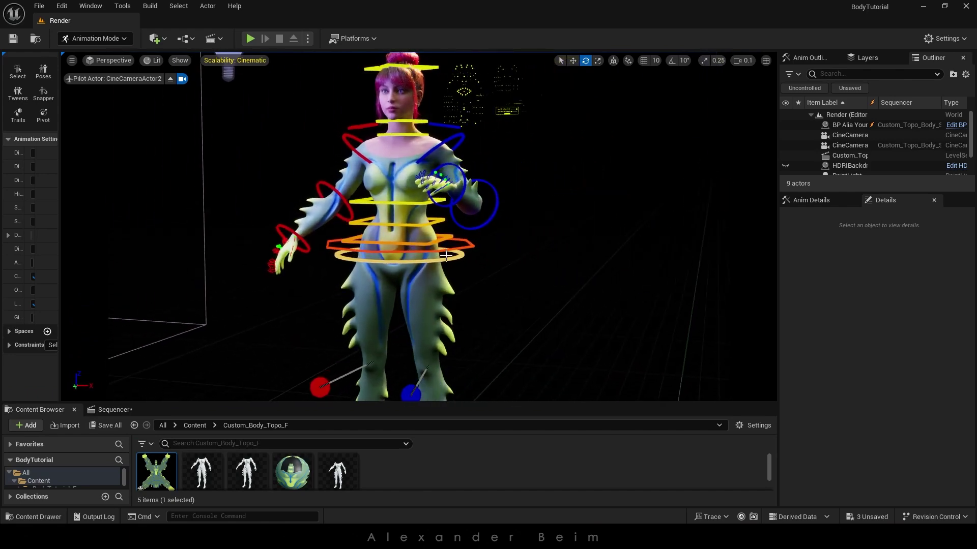
pyautogui.moveTo(405, 402); pyautogui.dragTo(419, 333)
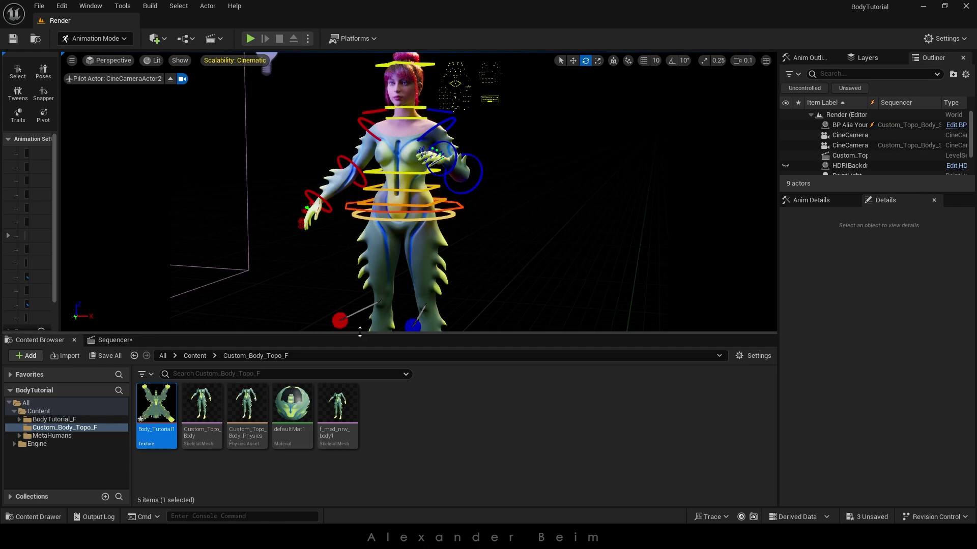
pyautogui.moveTo(360, 333); pyautogui.dragTo(363, 420)
# Raise one of the character's legs into a bent-knee pose with its foot control and frame the legs from the side.
pyautogui.keyDown('alt'); pyautogui.moveTo(489, 315); pyautogui.dragTo(387, 316); pyautogui.keyUp('alt')
pyautogui.click(487, 358)
pyautogui.press('w')
pyautogui.hotkey('ctrl', 'z')
pyautogui.keyDown('alt'); pyautogui.moveTo(491, 314); pyautogui.dragTo(319, 216); pyautogui.keyUp('alt')
pyautogui.click(430, 359)
pyautogui.press('f')
pyautogui.scroll(-5, 526, 83)
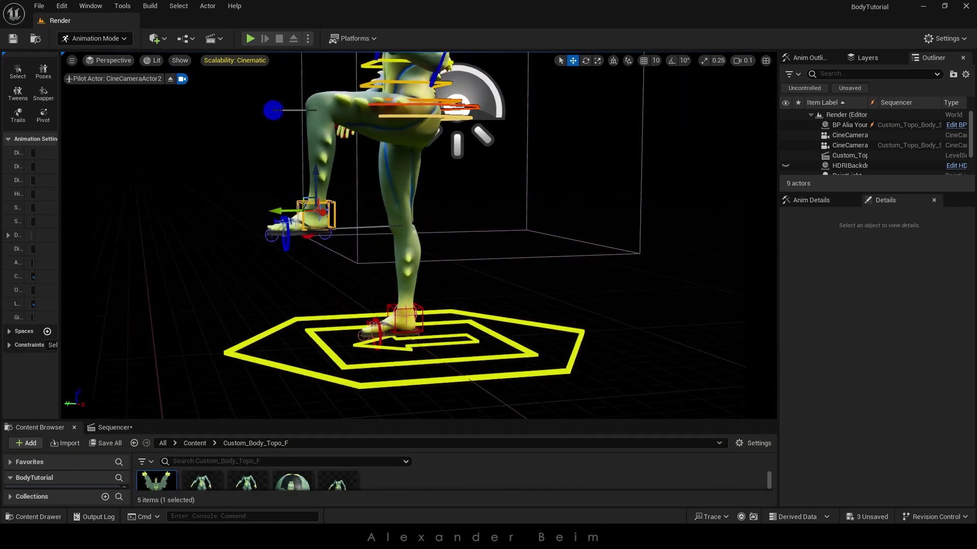
# Hide the rig controls and orbit to view the posed, textured body from the front at full length.
pyautogui.keyDown('alt'); pyautogui.moveTo(516, 102); pyautogui.dragTo(516, 173, button='middle'); pyautogui.keyUp('alt')
pyautogui.keyDown('alt'); pyautogui.moveTo(517, 103); pyautogui.dragTo(590, 104); pyautogui.keyUp('alt')
pyautogui.press('g')
pyautogui.keyDown('alt'); pyautogui.moveTo(517, 152); pyautogui.dragTo(580, 152); pyautogui.keyUp('alt')
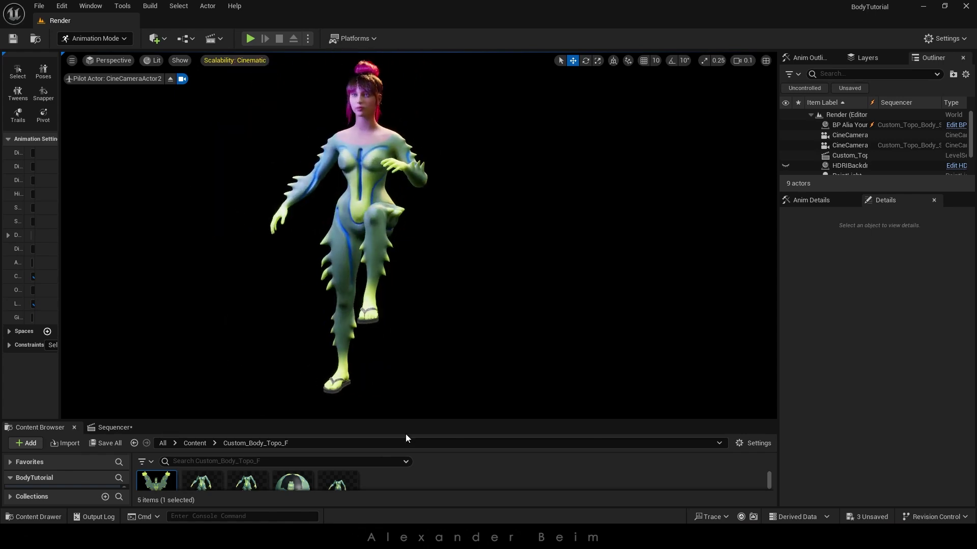
# Open the BP_Alia_Young blueprint and turn off the visibility of its Feet component to remove the sandals.
pyautogui.moveTo(404, 420); pyautogui.dragTo(402, 356)
pyautogui.click(53, 459)
pyautogui.doubleClick(168, 428)
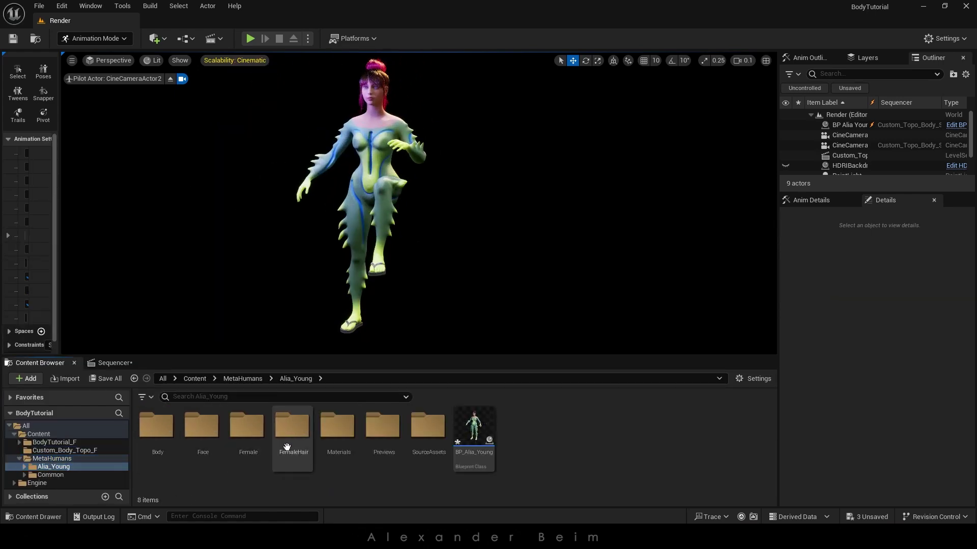
pyautogui.click(473, 426)
pyautogui.doubleClick(470, 430)
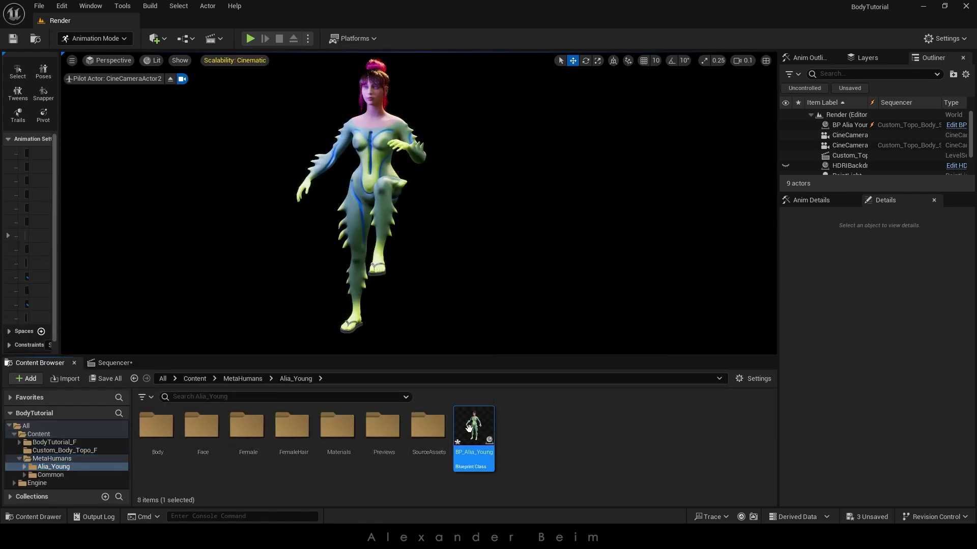
pyautogui.click(938, 93)
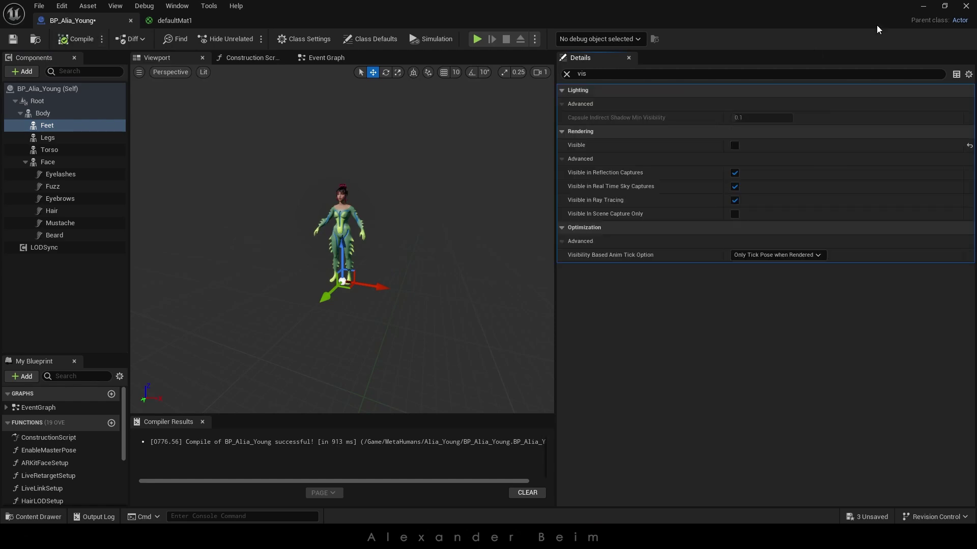
pyautogui.click(956, 8)
# View the bodyTutorial_S sequence through its CineCameraActor and inspect the posed character in an enlarged viewport.
pyautogui.click(114, 363)
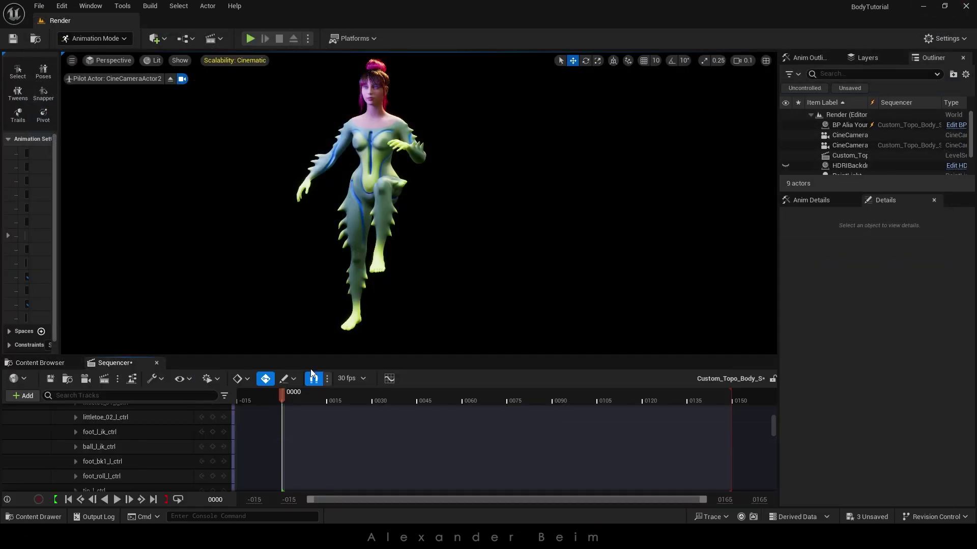
pyautogui.click(213, 468)
pyautogui.click(214, 469)
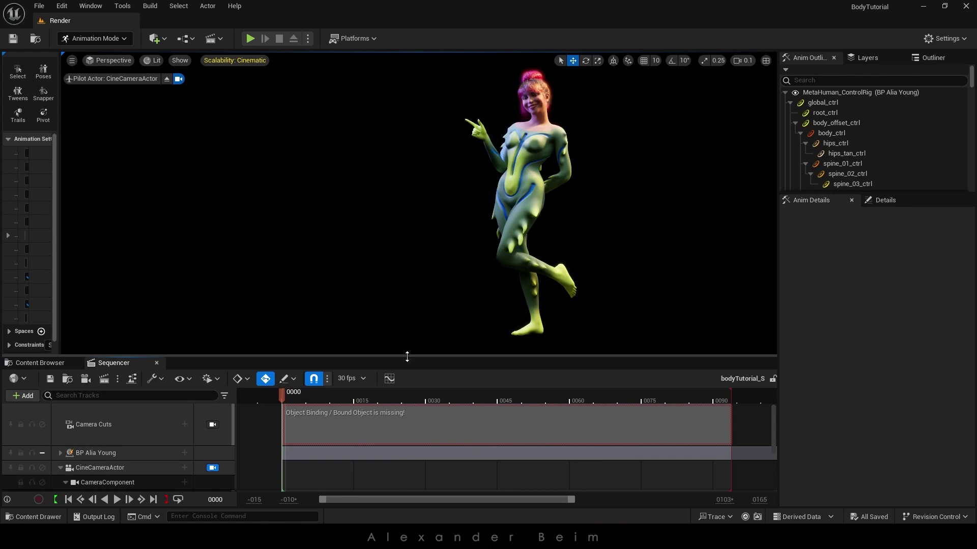
pyautogui.moveTo(407, 355); pyautogui.dragTo(409, 448)
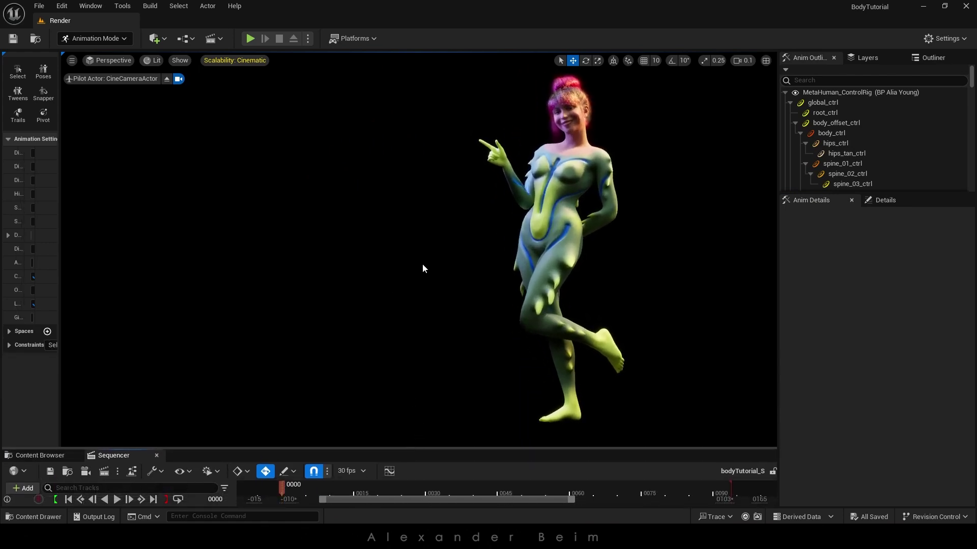
# Open the baked head material instance from Alia_Young's Face/Materials/Baked folder.
pyautogui.moveTo(323, 449); pyautogui.dragTo(321, 357)
pyautogui.click(51, 367)
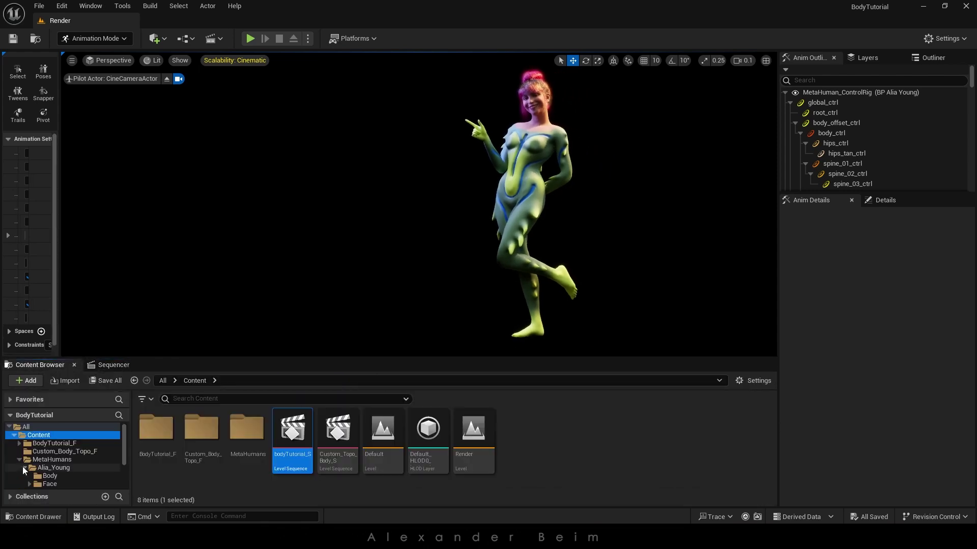
pyautogui.click(51, 469)
pyautogui.click(196, 432)
pyautogui.doubleClick(196, 432)
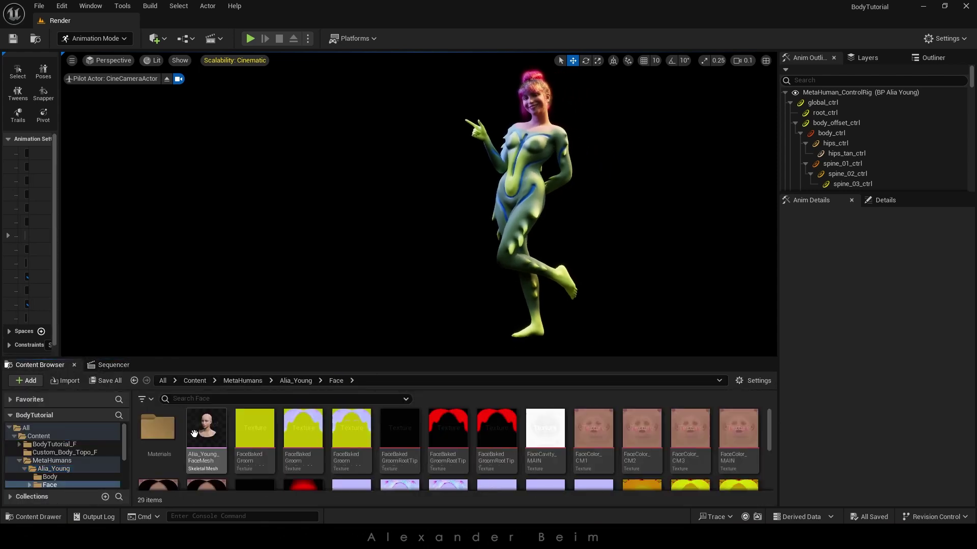
pyautogui.doubleClick(162, 428)
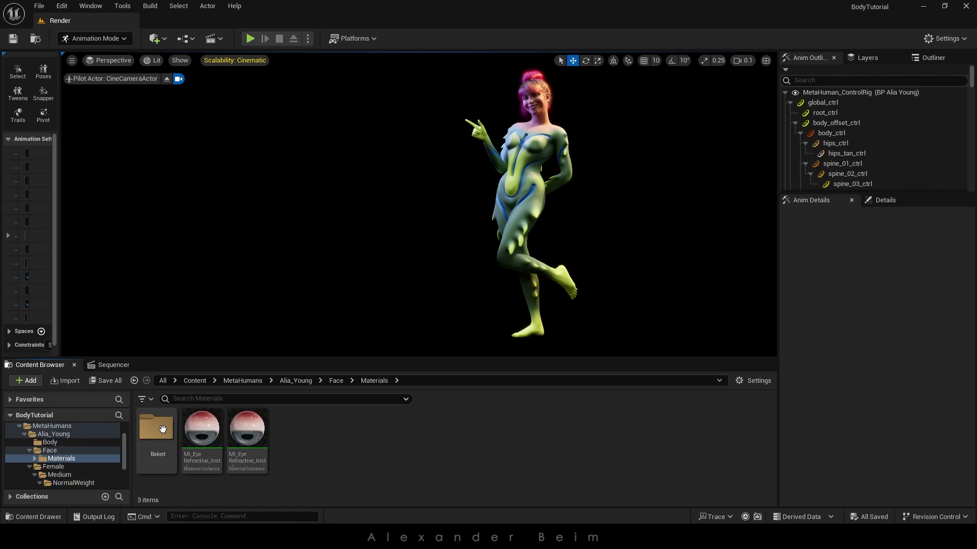
pyautogui.doubleClick(160, 425)
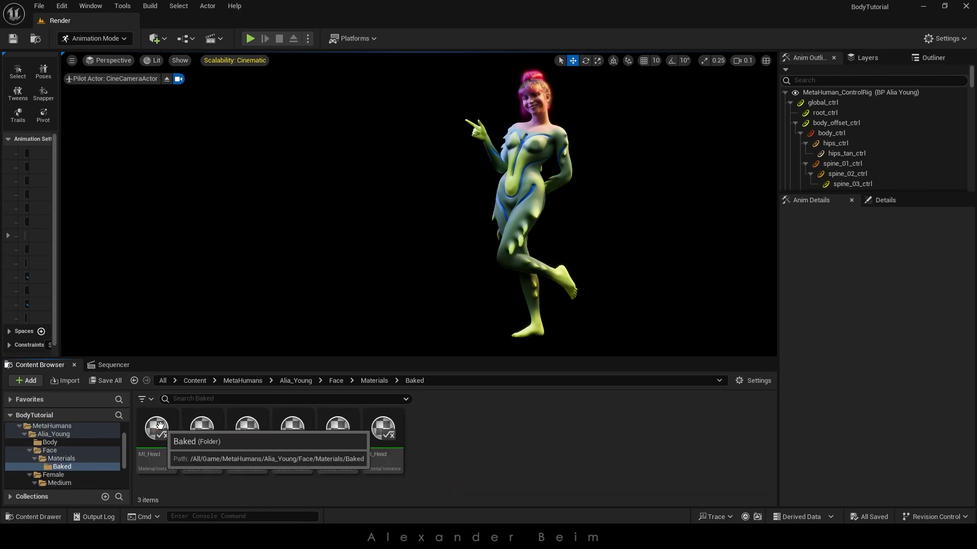
pyautogui.doubleClick(158, 426)
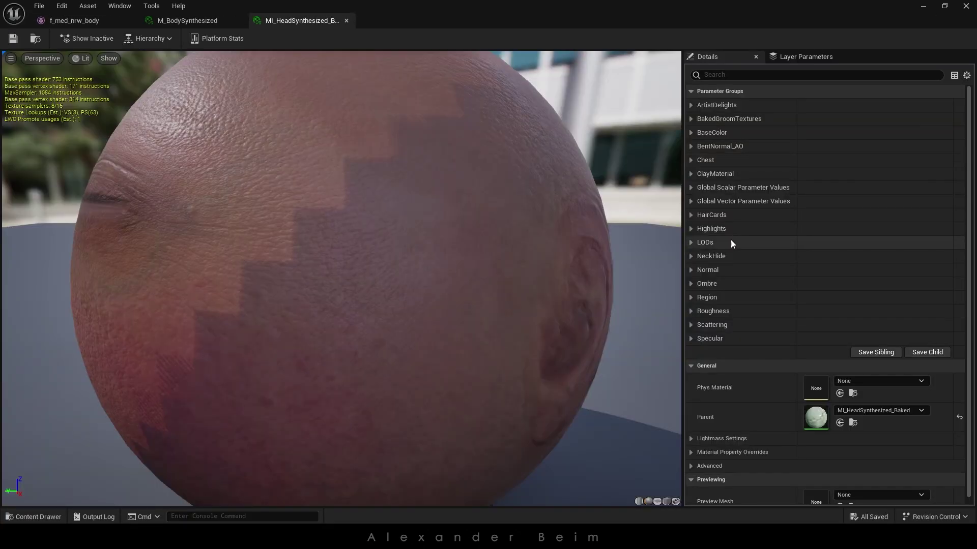
# Expand the head material's BaseColor parameters and locate the texture assigned to Color_MAIN in the content folder.
pyautogui.scroll(-1, 731, 240)
pyautogui.click(693, 108)
pyautogui.scroll(-5, 743, 208)
pyautogui.click(698, 274)
pyautogui.scroll(-3, 771, 289)
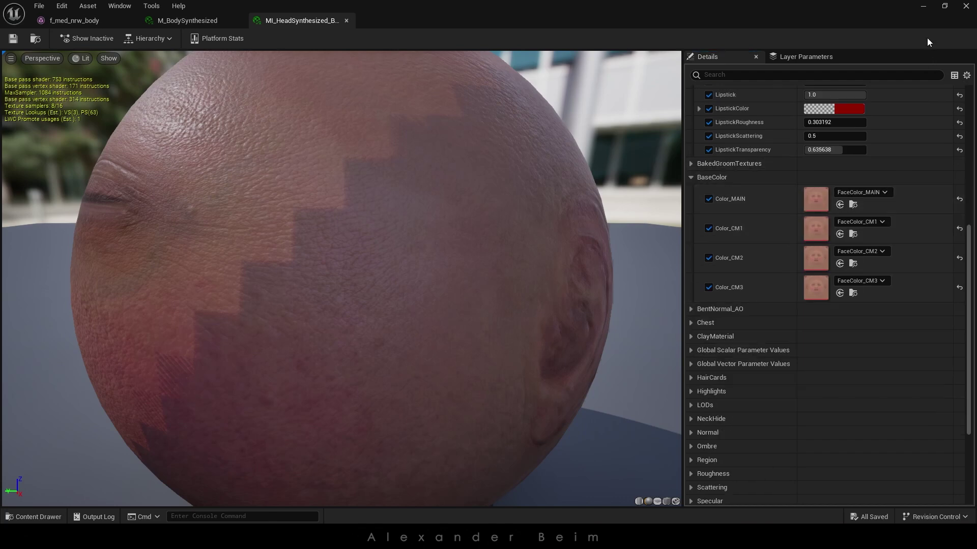
pyautogui.click(923, 6)
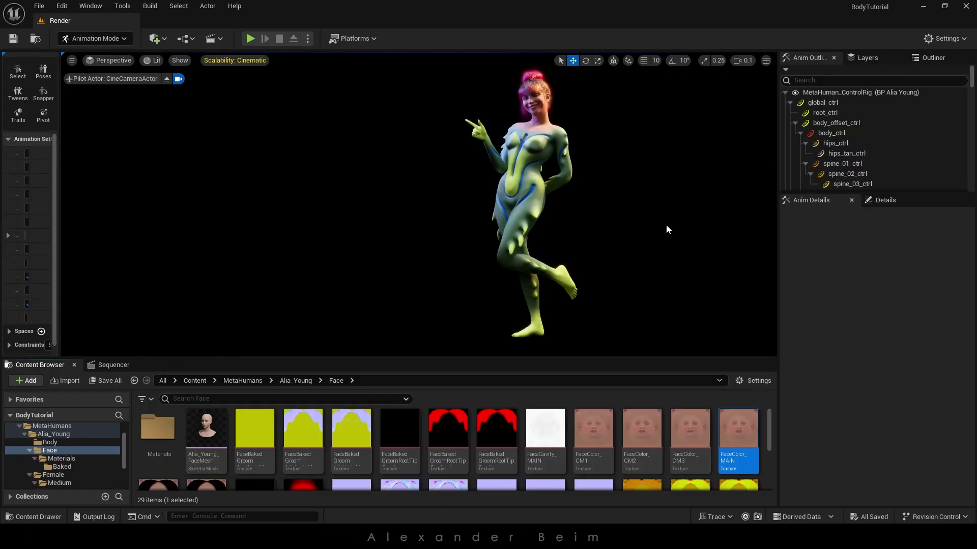
# Export the FaceColor_MAIN texture as a PNG file.
pyautogui.rightClick(739, 429)
pyautogui.moveTo(801, 289)
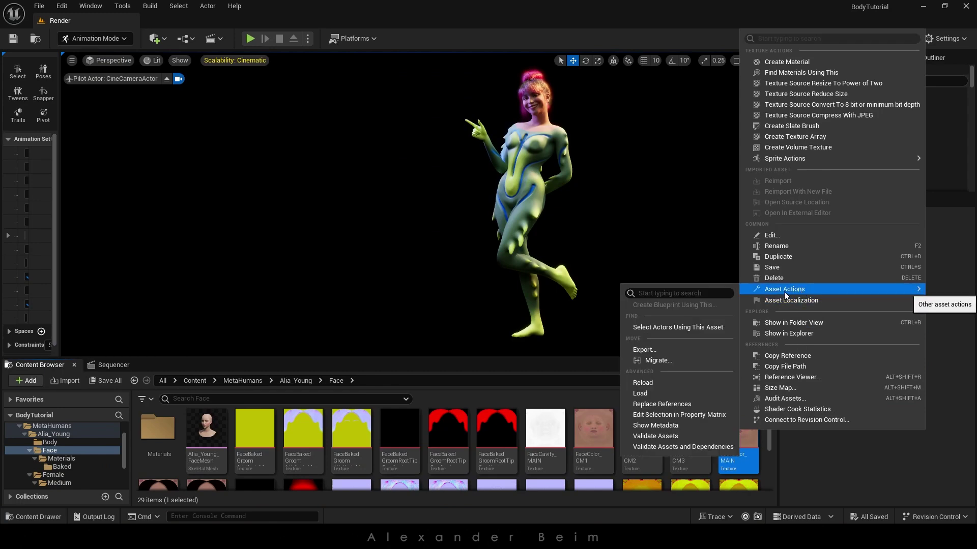
pyautogui.click(662, 349)
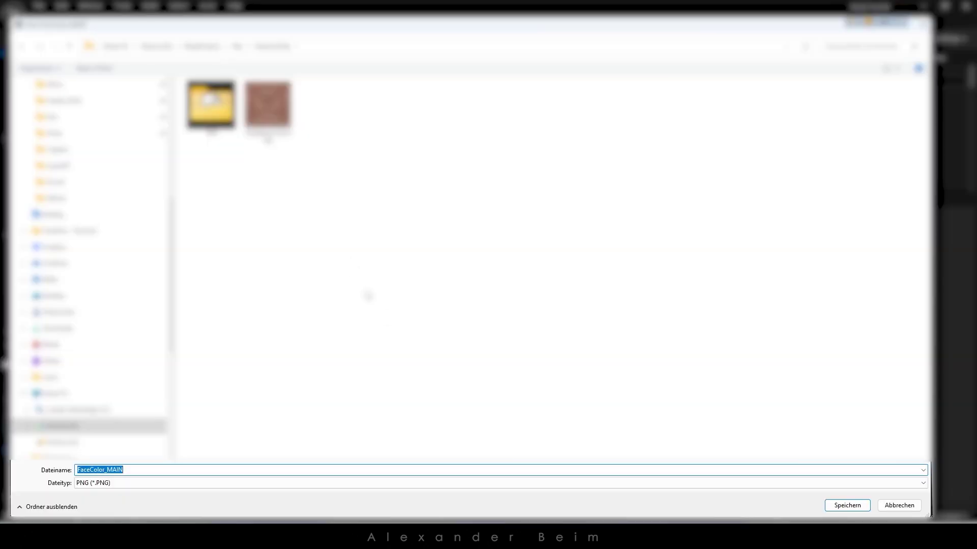
pyautogui.click(847, 506)
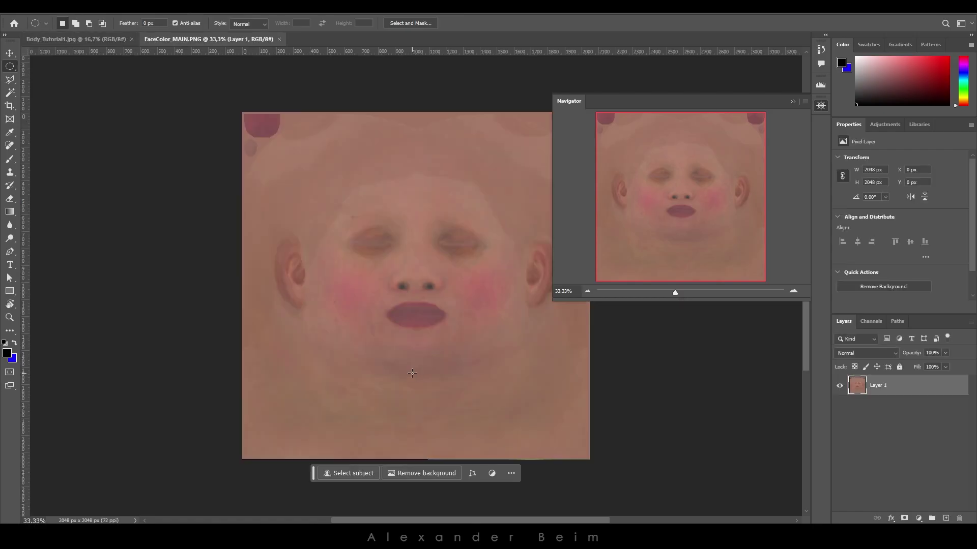
# In Photoshop, sample the body's base green from Body_Tutorial1.jpg as the foreground color.
pyautogui.click(77, 39)
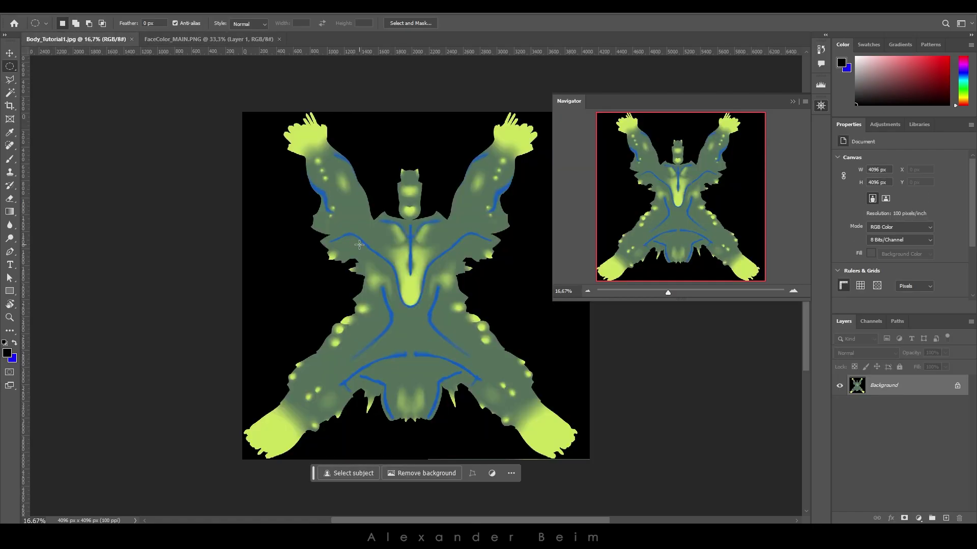
pyautogui.press('b')
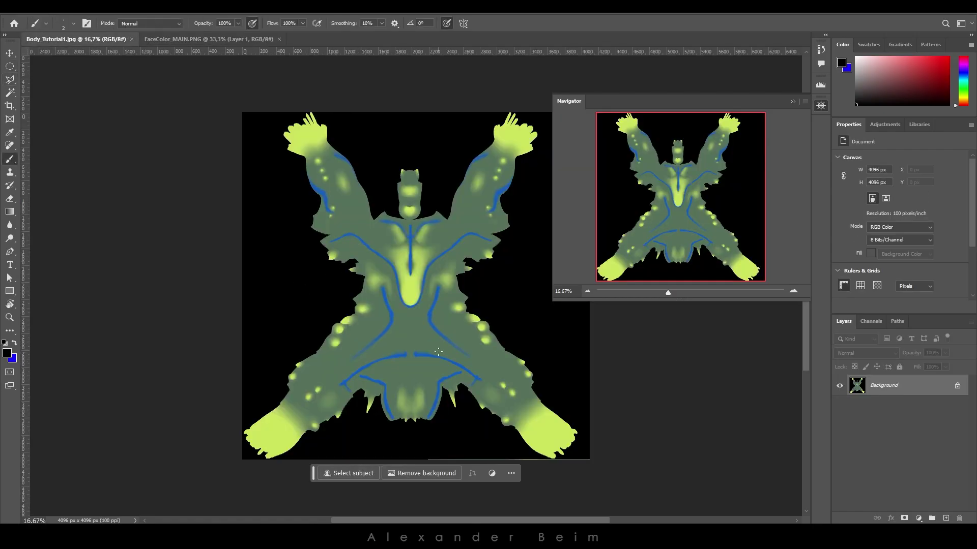
pyautogui.keyDown('alt'); pyautogui.click(413, 336); pyautogui.keyUp('alt')
# Add a new layer above the face texture in FaceColor_MAIN.PNG and fill it with the sampled green.
pyautogui.click(235, 41)
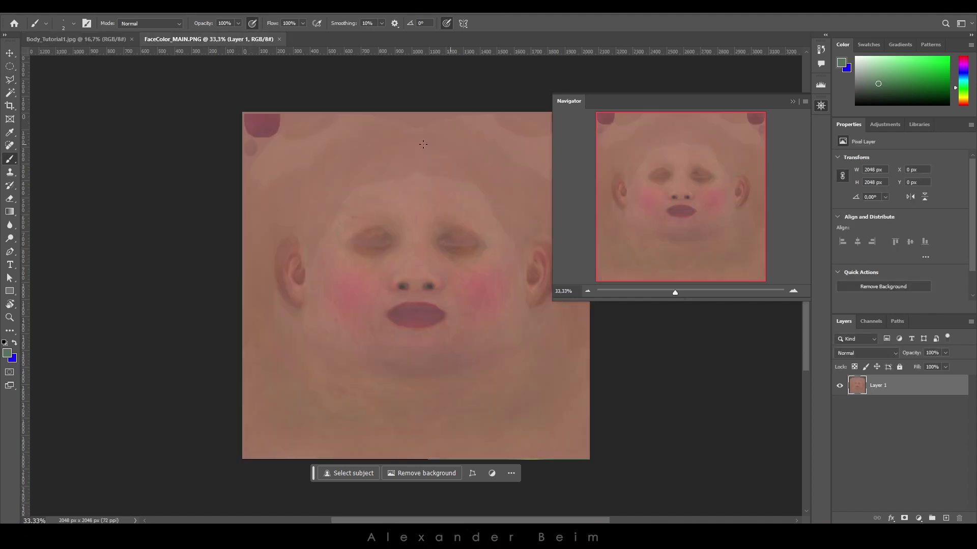
pyautogui.click(947, 518)
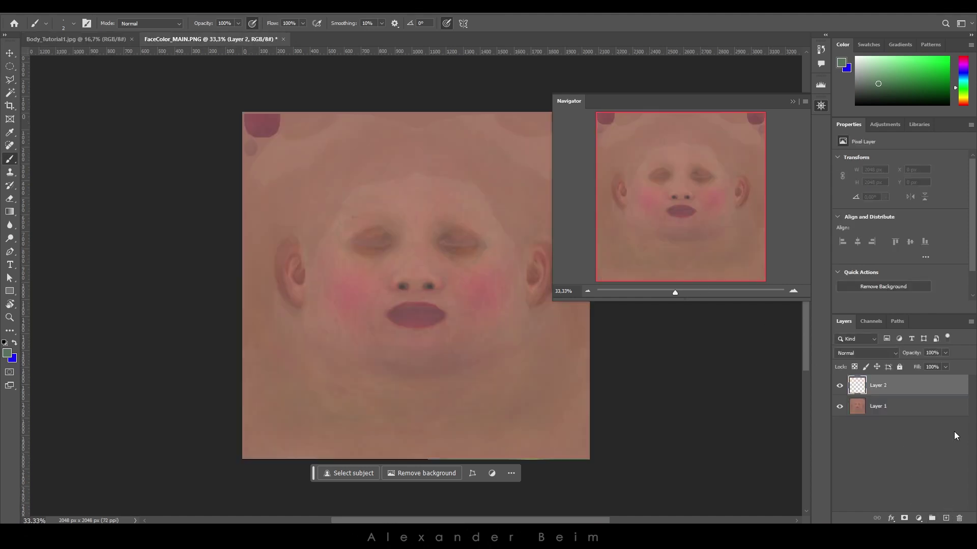
pyautogui.hotkey('alt', 'BackSpace')
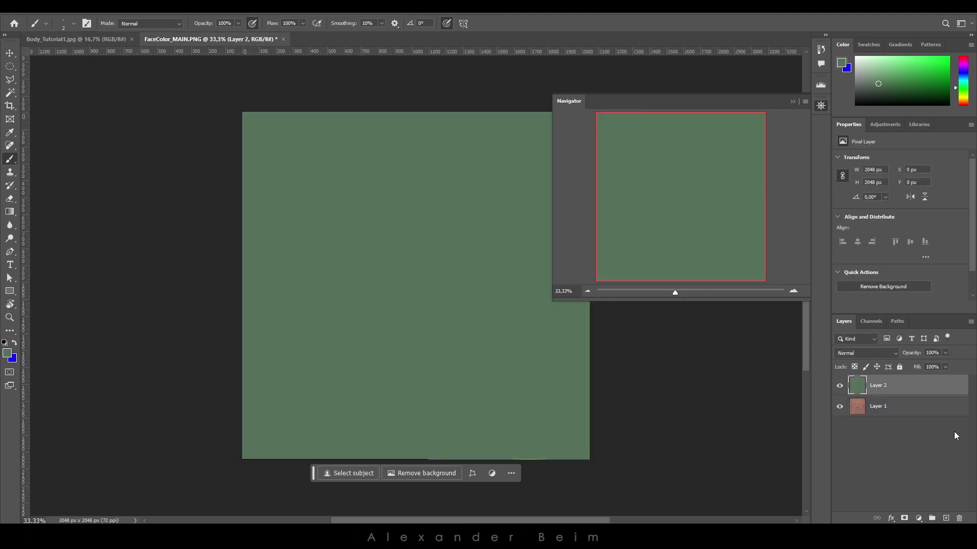
# Move the green Layer 2 aside to expose part of the face texture, and add a Hue/Saturation adjustment layer above Layer 1.
pyautogui.click(10, 54)
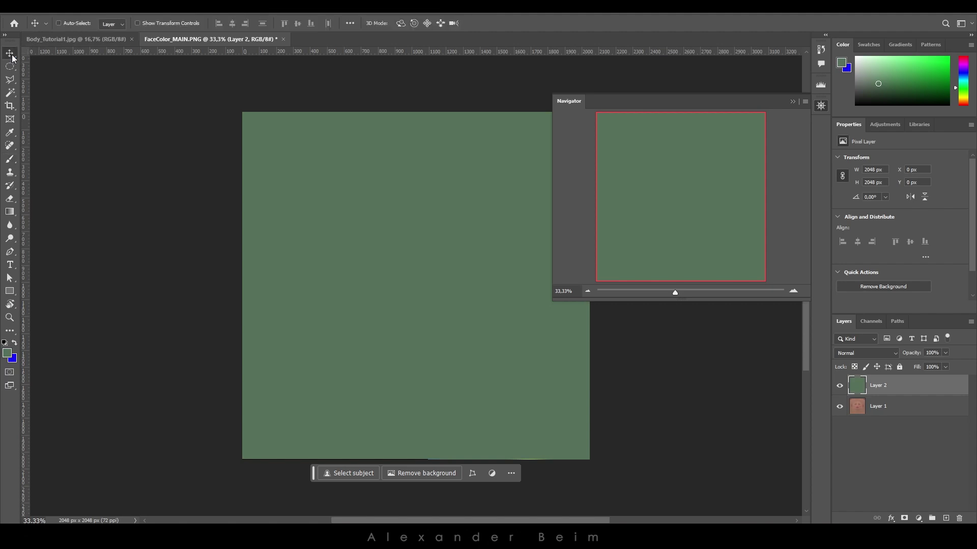
pyautogui.moveTo(364, 286); pyautogui.dragTo(499, 287)
pyautogui.click(858, 409)
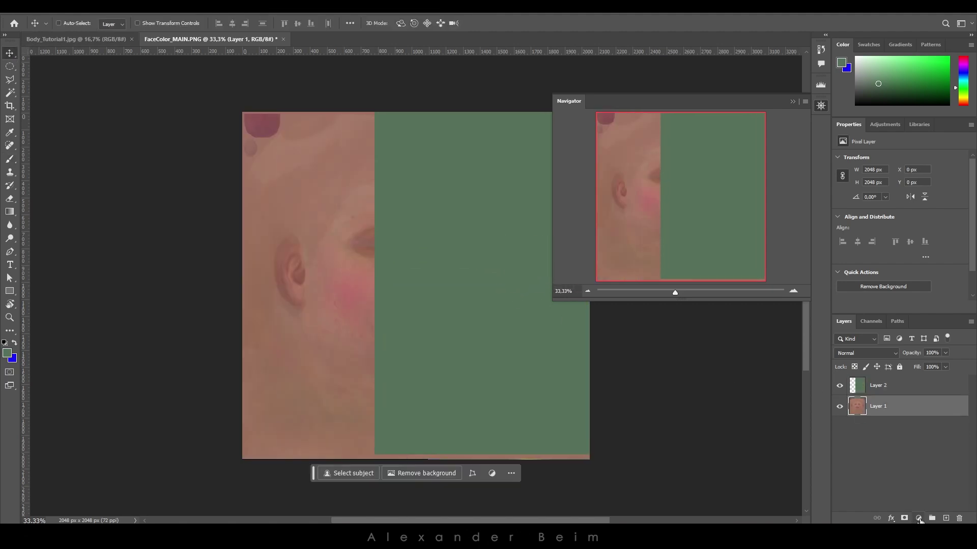
pyautogui.click(919, 518)
pyautogui.click(908, 429)
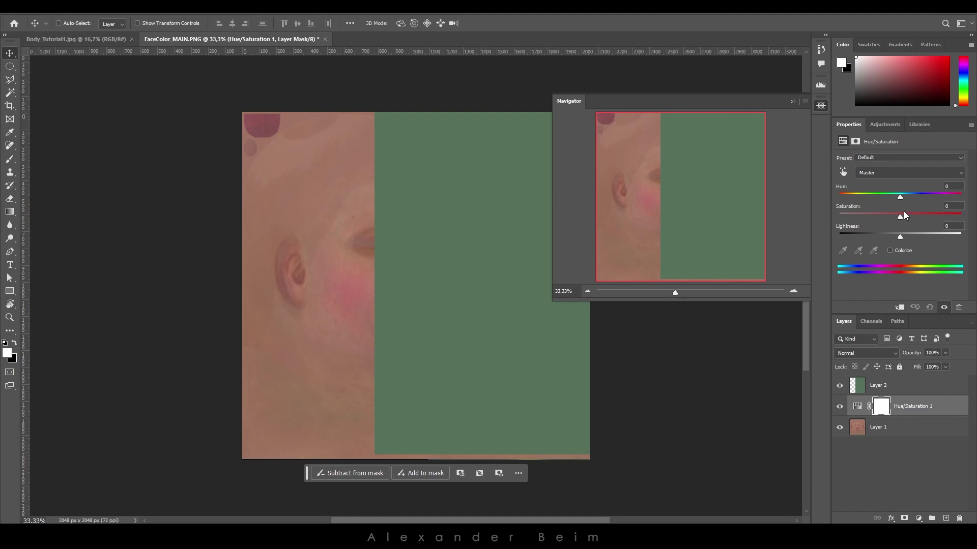
# Colorize the face texture with hue 131, saturation 15 and lightness -21 to match the green swatch.
pyautogui.click(900, 251)
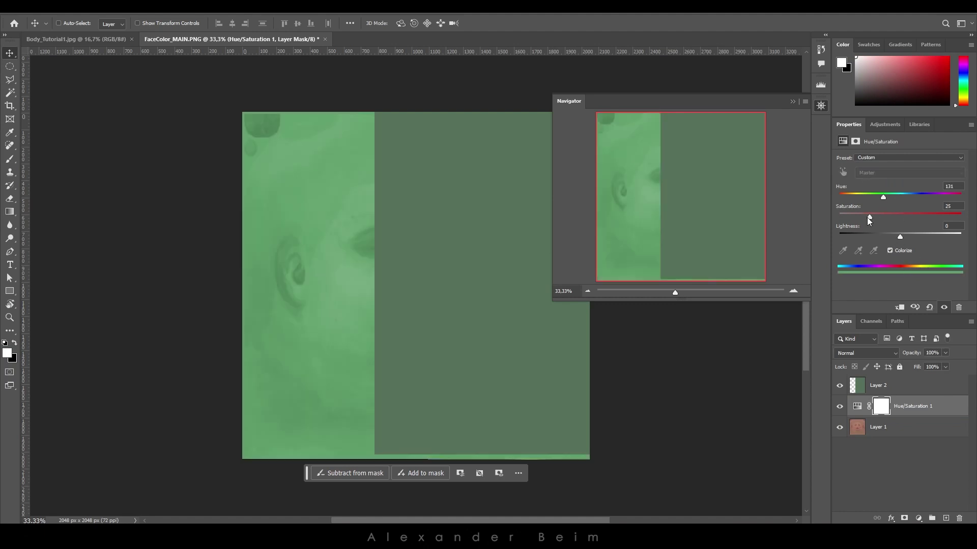
pyautogui.moveTo(867, 218); pyautogui.dragTo(852, 217)
pyautogui.moveTo(900, 236); pyautogui.dragTo(888, 238)
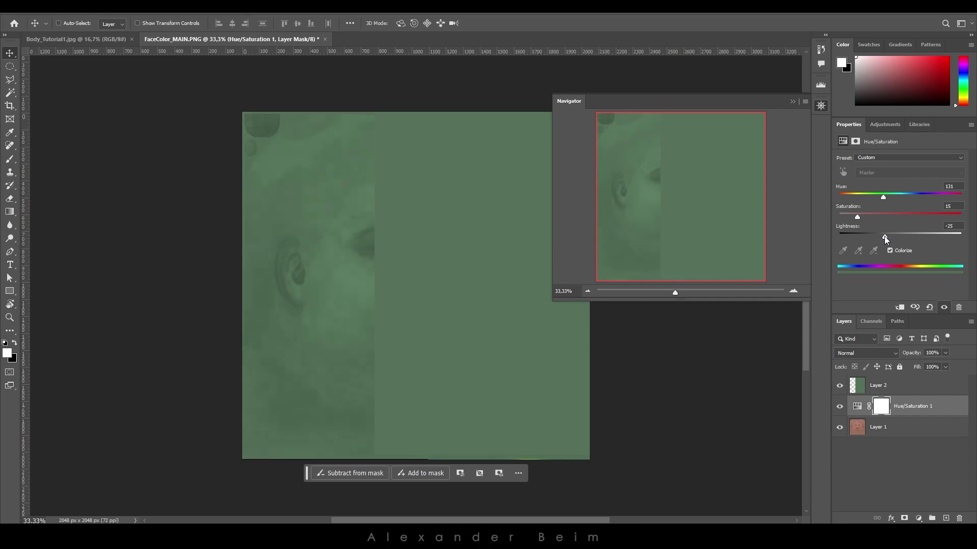
pyautogui.moveTo(885, 236); pyautogui.dragTo(888, 236)
# Export the recolored face texture for web as FaceColor_MAIN.jpg, using the JPEG High preset at quality 60.
pyautogui.hotkey('ctrl', 'alt', 'shift', 's')
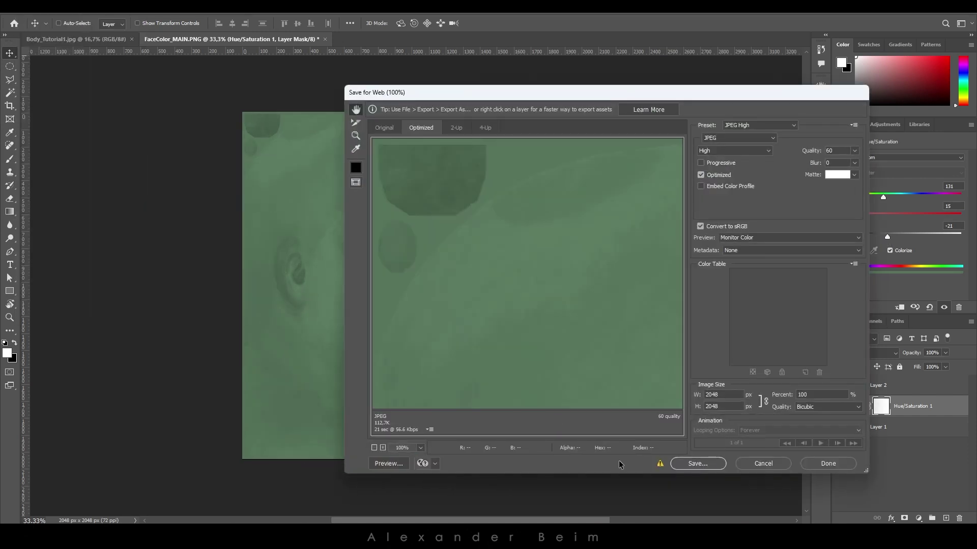
pyautogui.click(696, 464)
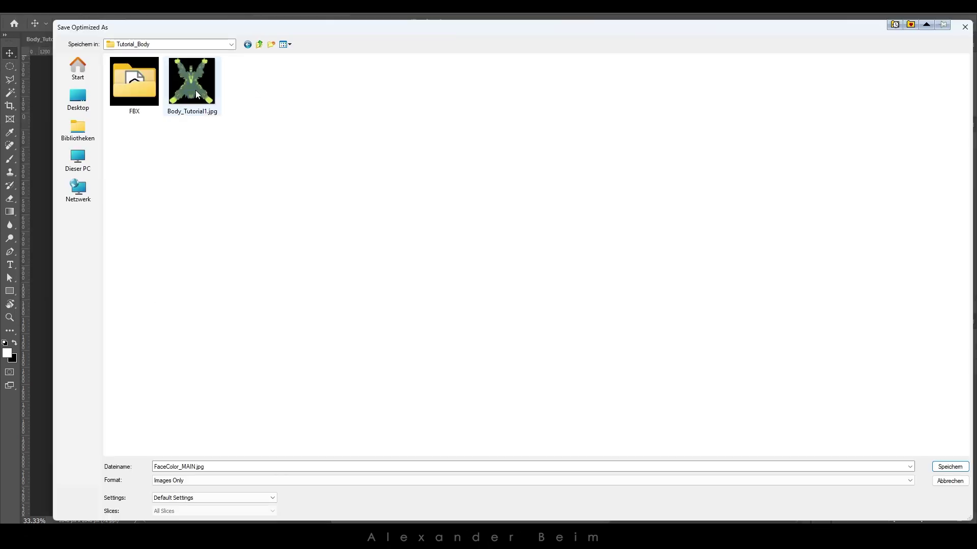
pyautogui.click(949, 467)
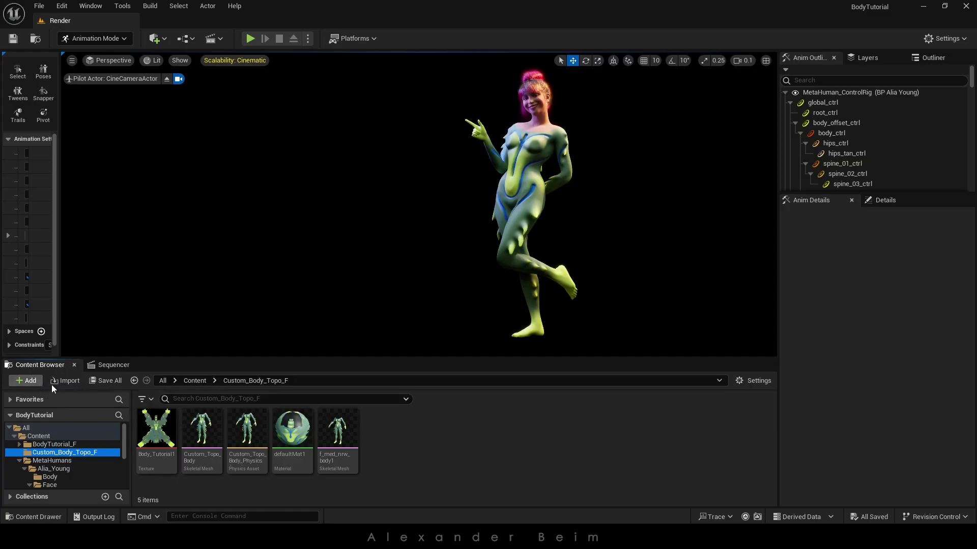
# Switch to Unreal Engine and import FaceColor_MAIN.jpg into the Custom_Body_Topo_F folder.
pyautogui.click(52, 385)
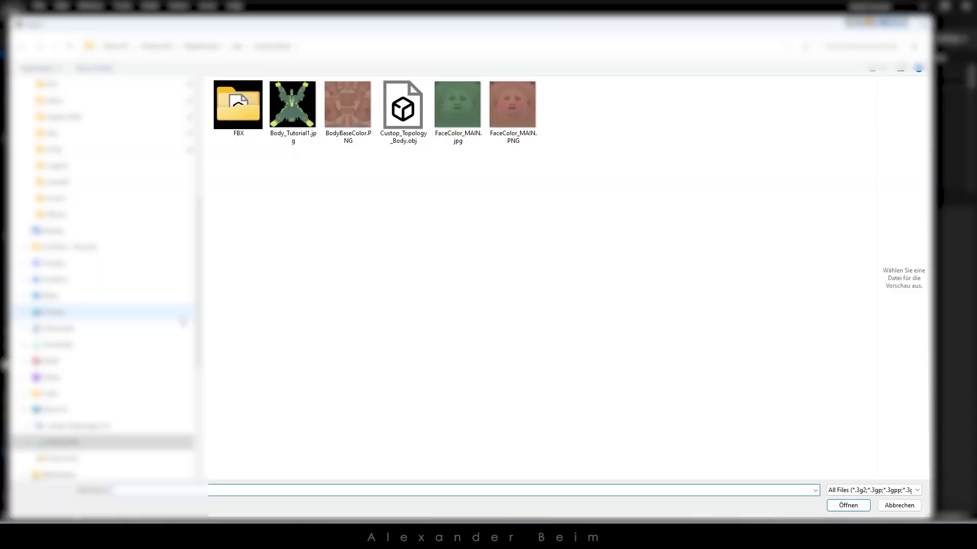
pyautogui.click(477, 124)
pyautogui.press('Return')
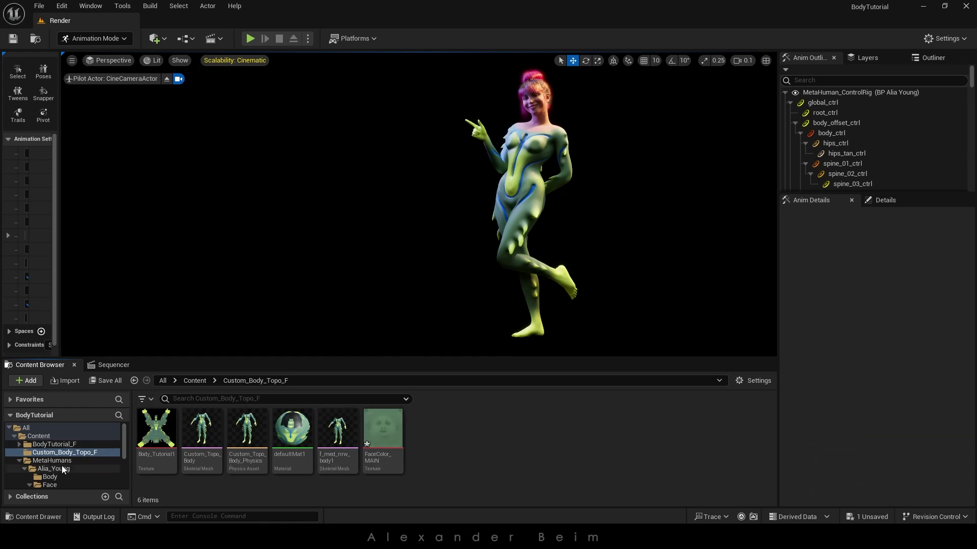
# Duplicate the MI_HeadSynthesized_Baked material instance in the MetaHuman's Face/Materials/Baked folder.
pyautogui.scroll(-2, 59, 472)
pyautogui.click(49, 447)
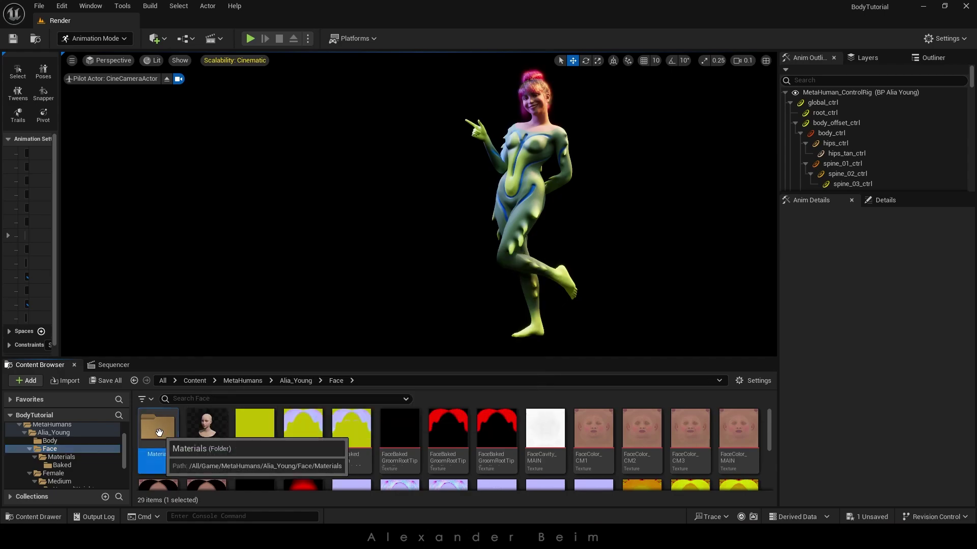
pyautogui.doubleClick(158, 430)
pyautogui.doubleClick(157, 429)
pyautogui.click(158, 430)
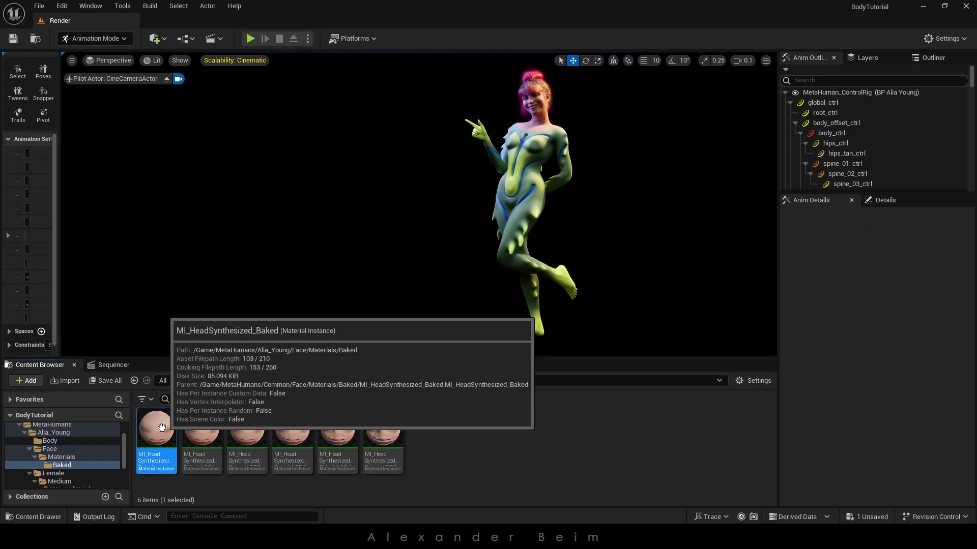
pyautogui.rightClick(158, 430)
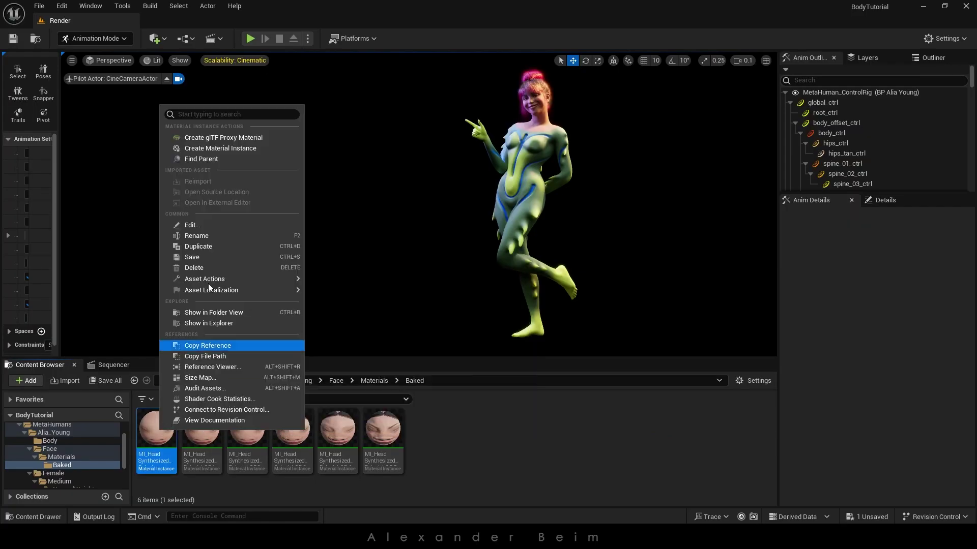
pyautogui.click(206, 249)
pyautogui.press('Return')
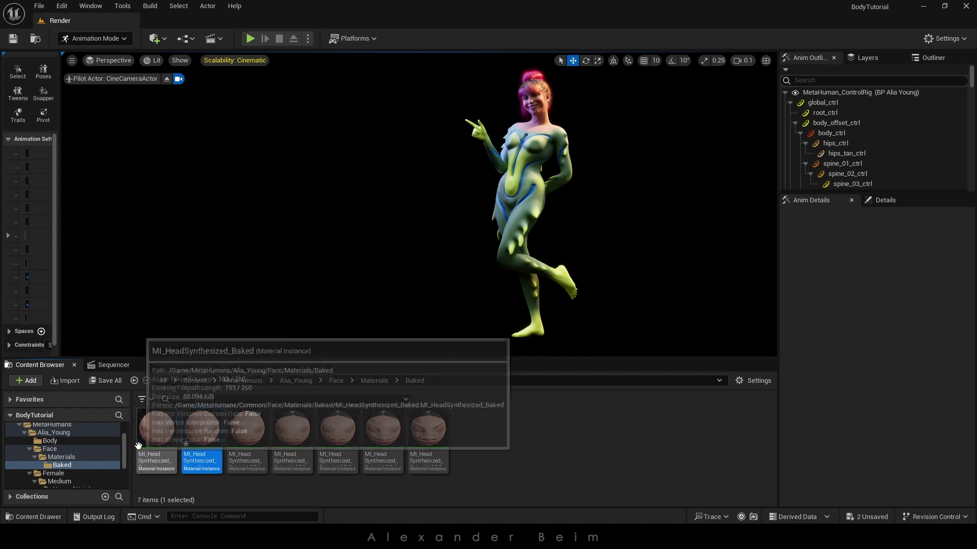
# Move the duplicated head material instance into the Custom_Body_Topo_F folder and select it there.
pyautogui.scroll(3, 122, 457)
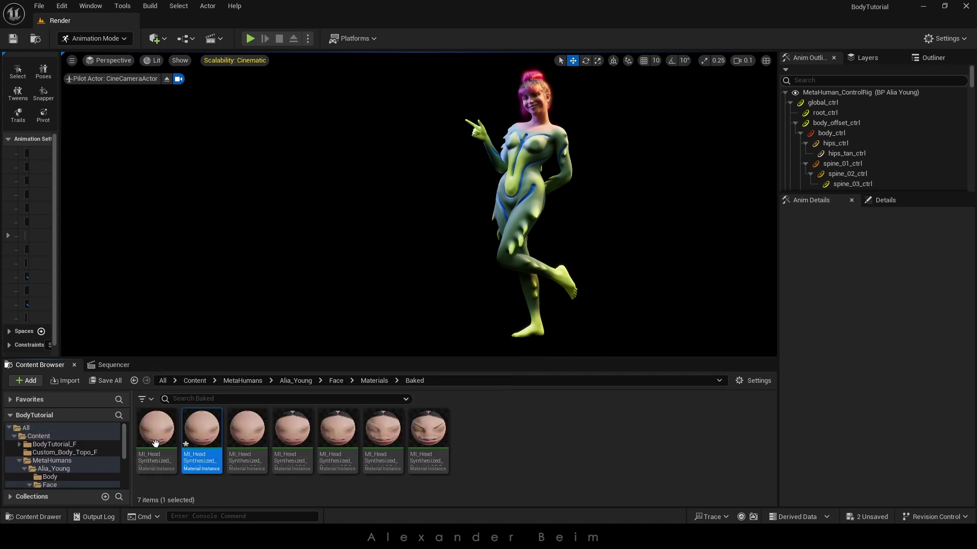
pyautogui.moveTo(201, 429); pyautogui.dragTo(87, 453)
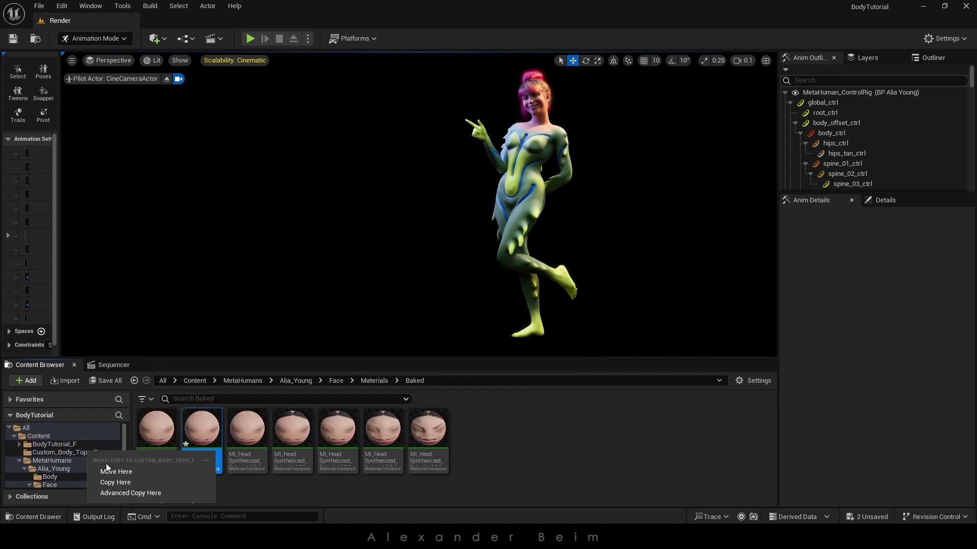
pyautogui.click(110, 466)
pyautogui.click(77, 450)
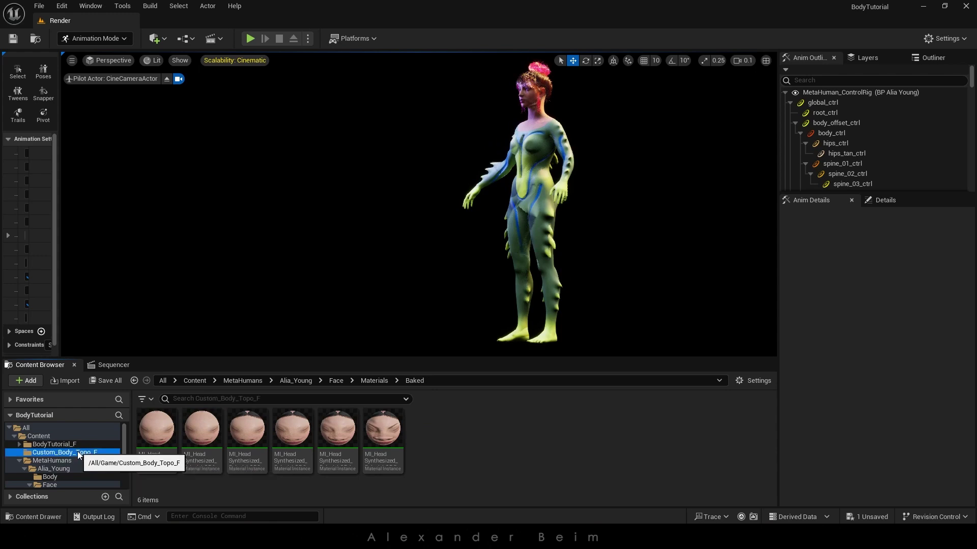
pyautogui.click(439, 429)
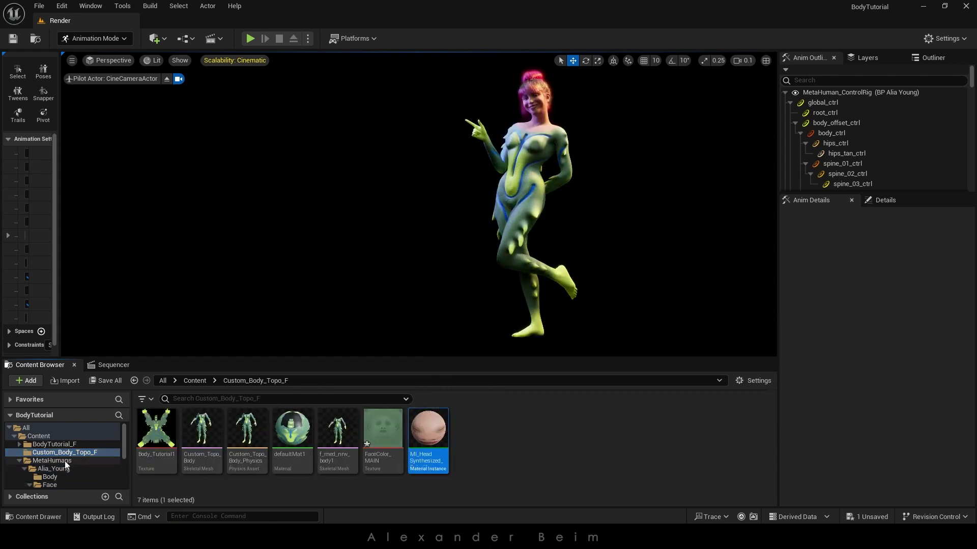
# In the MetaHuman's blueprint, assign MI_HeadSynthesized_Baked1 to material Element 0 of the Face component and compile.
pyautogui.scroll(-1, 59, 455)
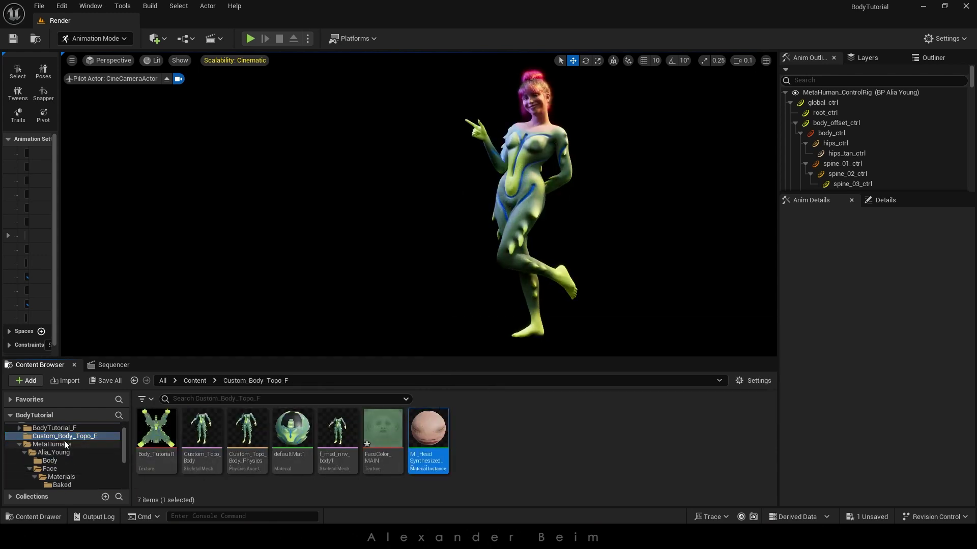
pyautogui.click(65, 444)
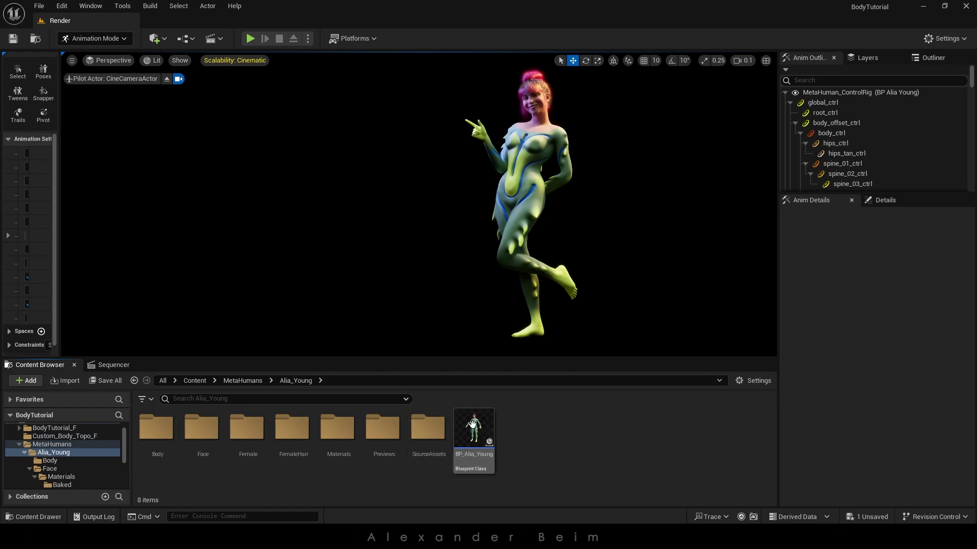
pyautogui.doubleClick(474, 430)
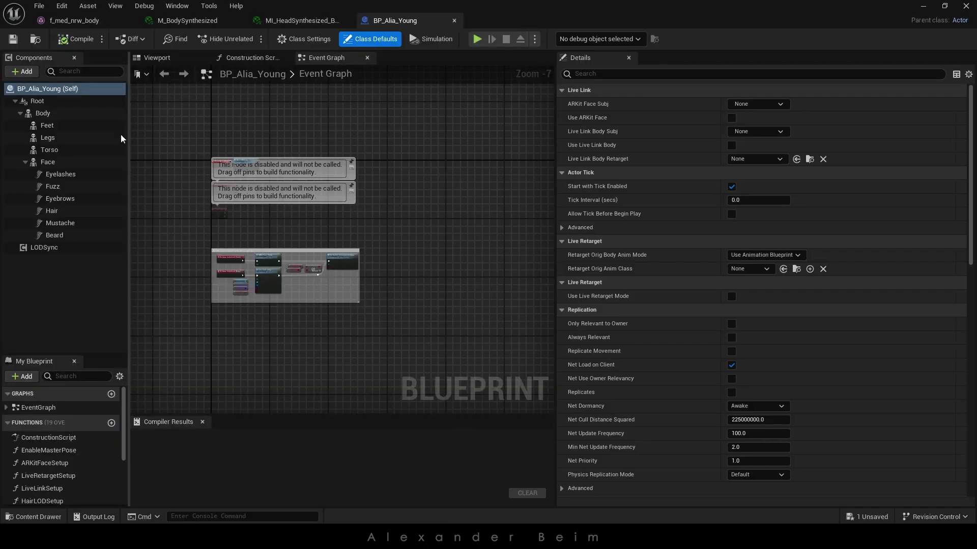
pyautogui.click(47, 164)
pyautogui.click(820, 383)
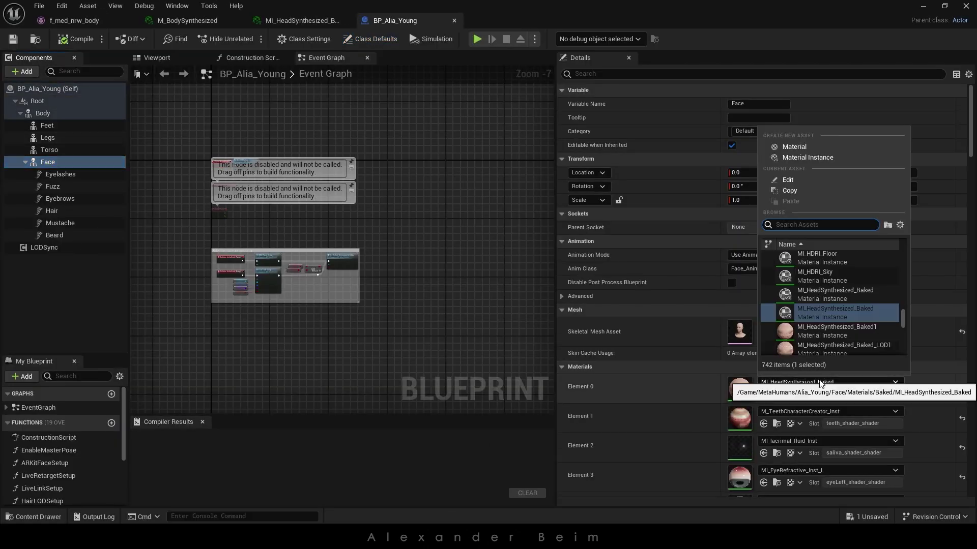
pyautogui.click(826, 329)
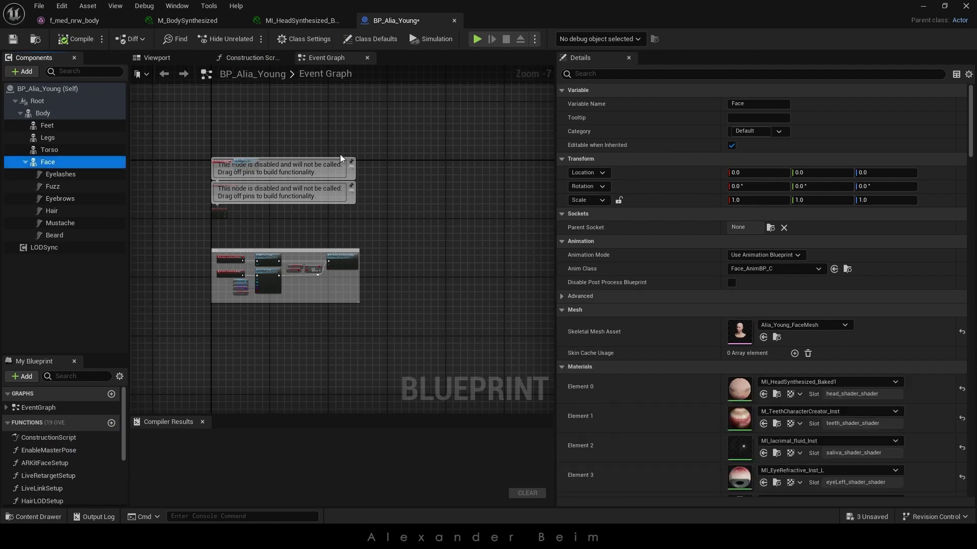
pyautogui.click(74, 40)
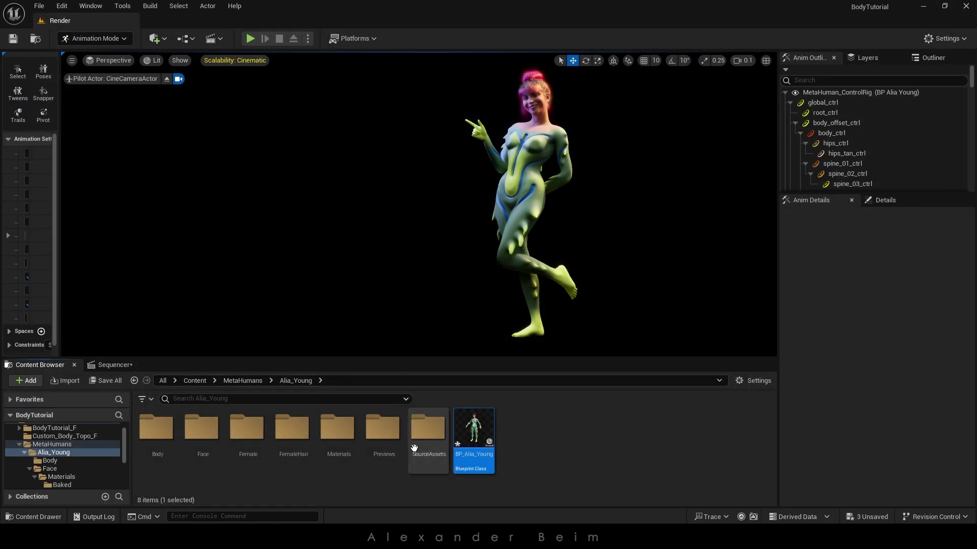
# Open MI_HeadSynthesized_Baked1 in a compact window beside the content folder, with its BaseColor texture parameters in view.
pyautogui.click(74, 436)
pyautogui.click(430, 429)
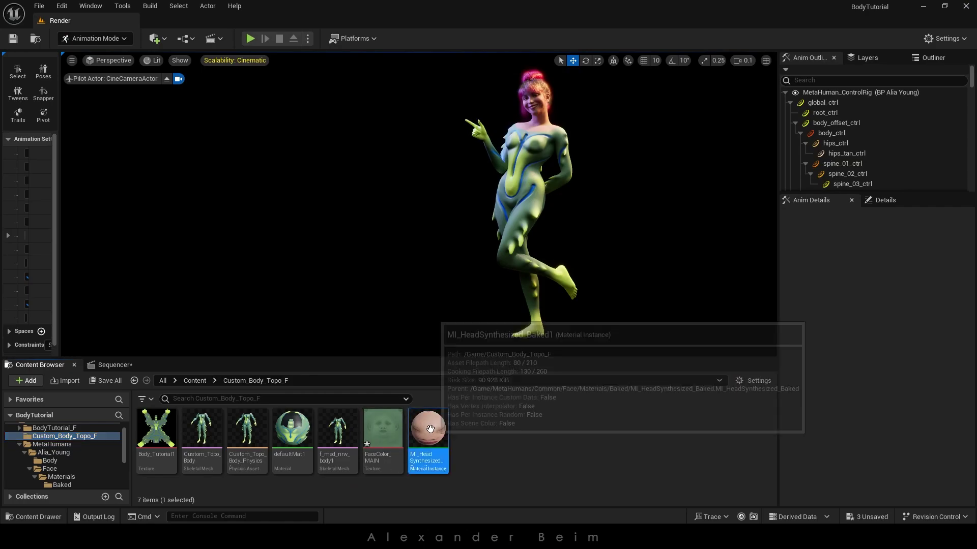
pyautogui.doubleClick(430, 429)
pyautogui.click(945, 6)
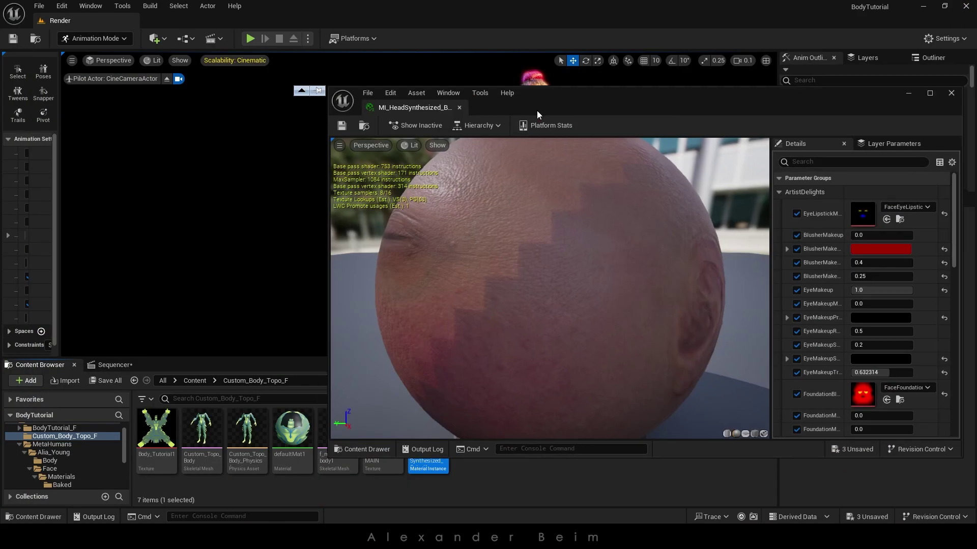
pyautogui.moveTo(594, 96); pyautogui.dragTo(308, 37)
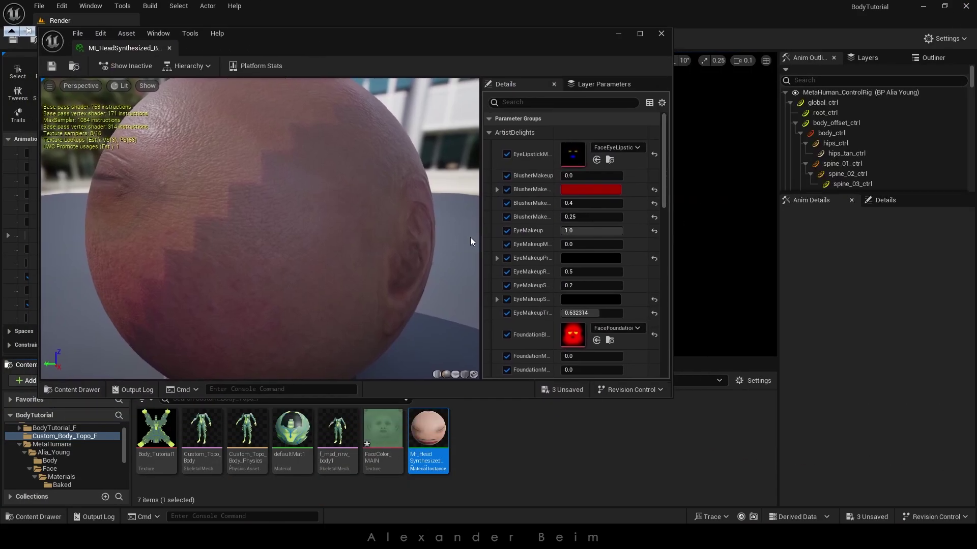
pyautogui.moveTo(481, 239); pyautogui.dragTo(94, 239)
pyautogui.moveTo(672, 227); pyautogui.dragTo(396, 235)
pyautogui.scroll(-10, 239, 259)
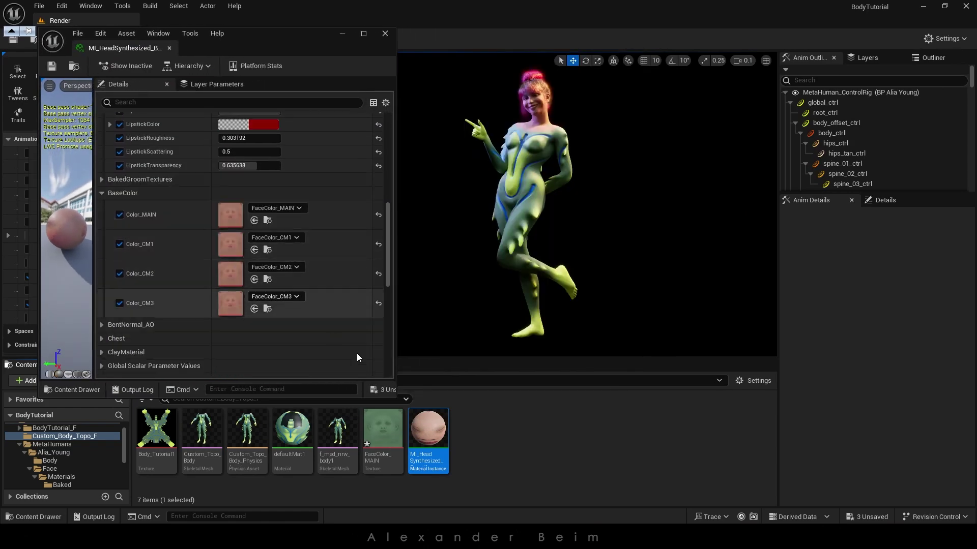
# Assign the imported green FaceColor_MAIN texture to the Color_MAIN parameter and minimize the material window.
pyautogui.moveTo(390, 439); pyautogui.dragTo(230, 215)
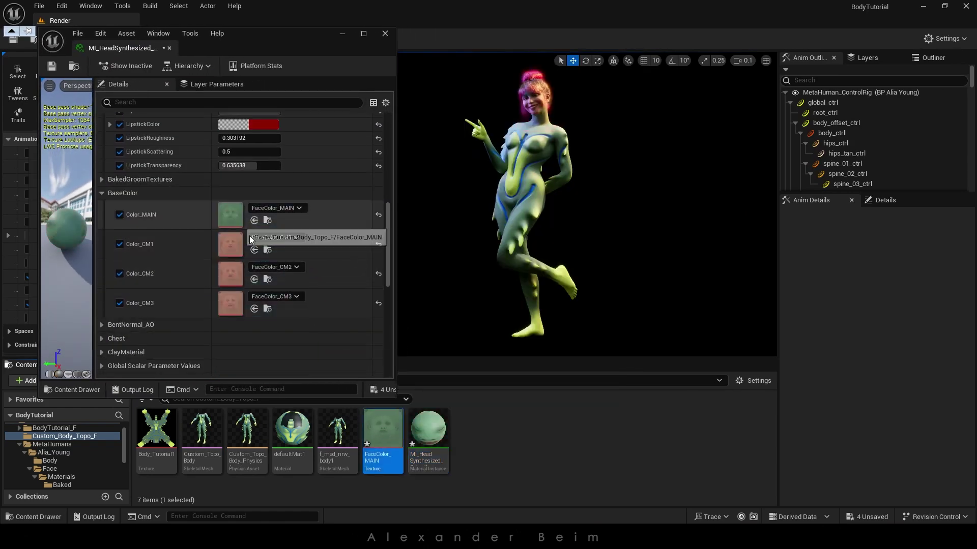
pyautogui.moveTo(383, 427); pyautogui.dragTo(522, 440)
pyautogui.click(343, 34)
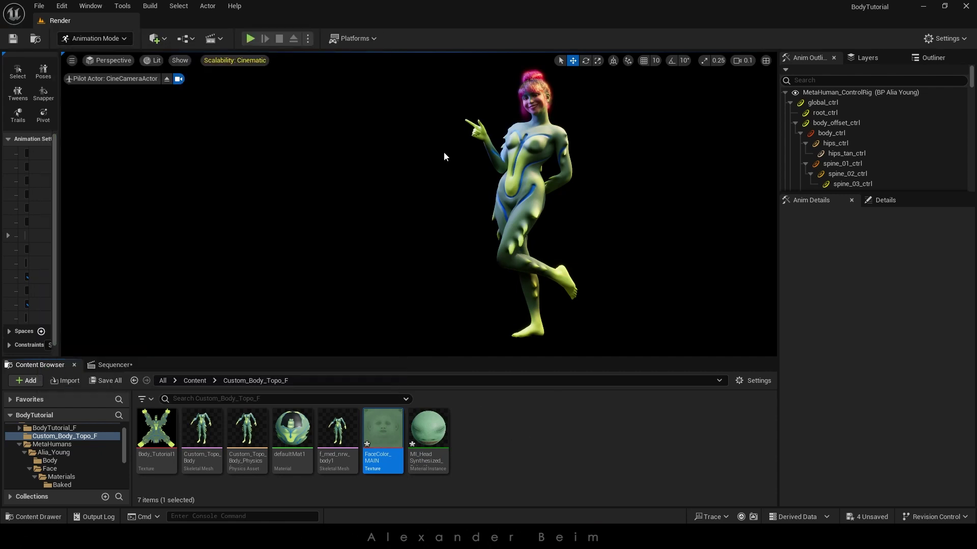
# Release the viewport from the CineCameraActor and examine the MetaHuman's face and neck up close.
pyautogui.click(115, 365)
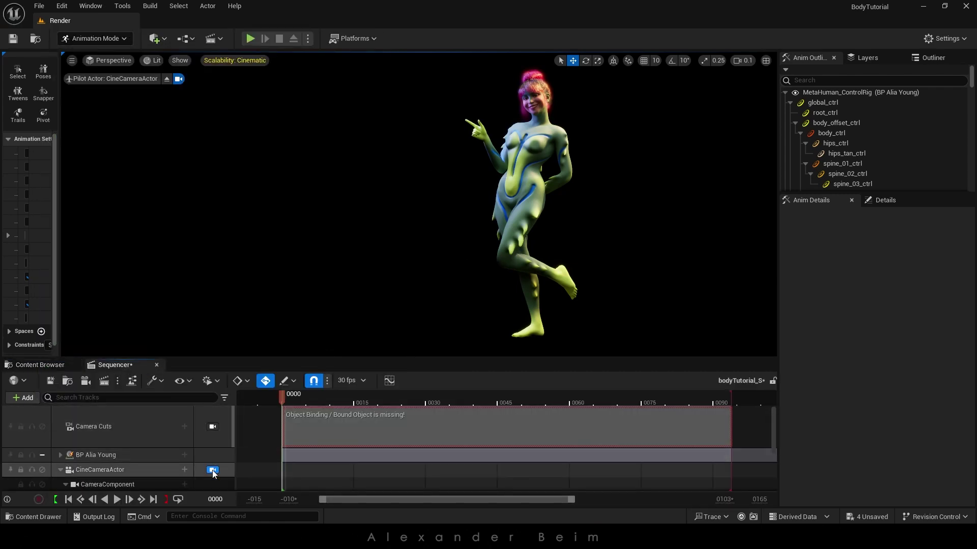
pyautogui.click(442, 194)
pyautogui.press('f')
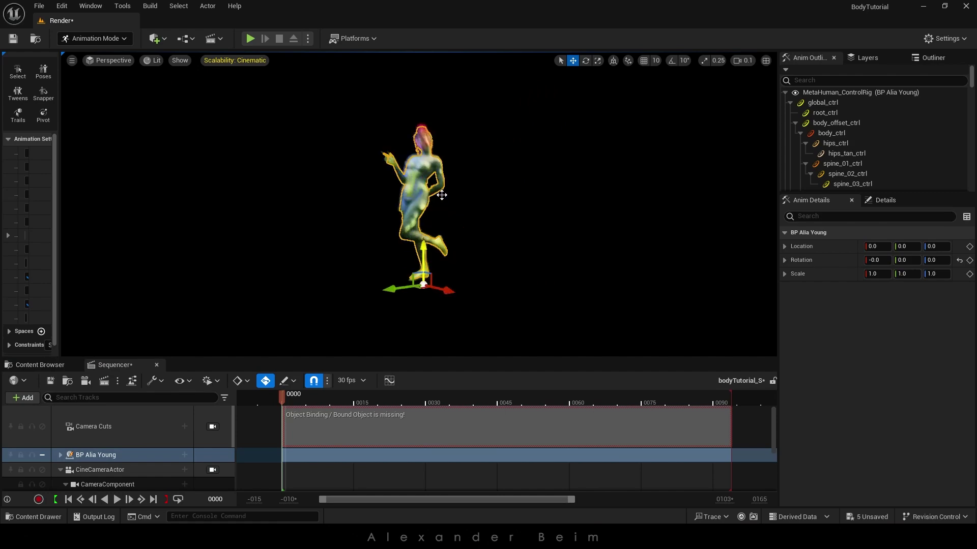
pyautogui.scroll(6, 441, 193)
pyautogui.moveTo(345, 141); pyautogui.dragTo(344, 66, button='middle')
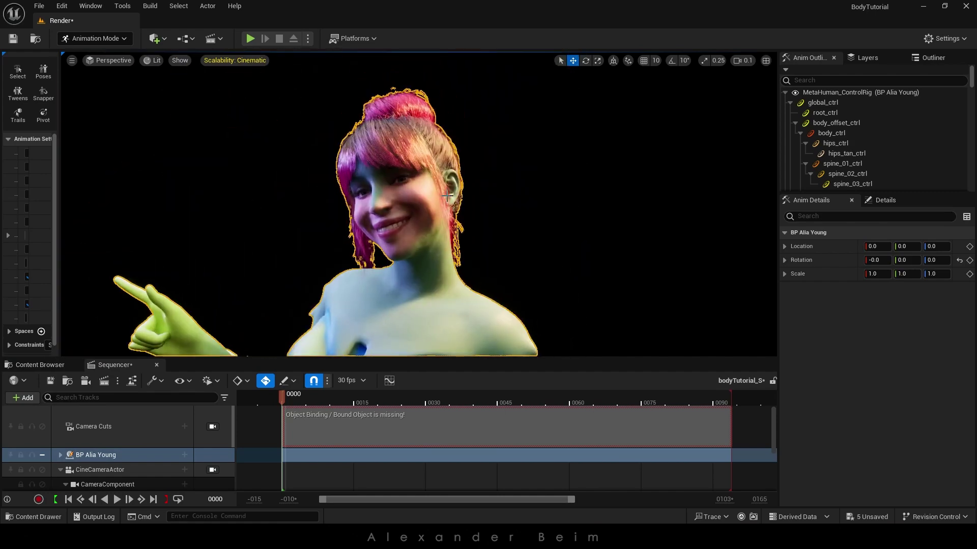
pyautogui.keyDown('alt'); pyautogui.moveTo(344, 141); pyautogui.dragTo(366, 141); pyautogui.keyUp('alt')
pyautogui.scroll(2, 344, 140)
# Bring back the head material window next to the content folder and assign the green FaceColor_MAIN texture to Color_CM1.
pyautogui.hotkey('alt', 'Tab')
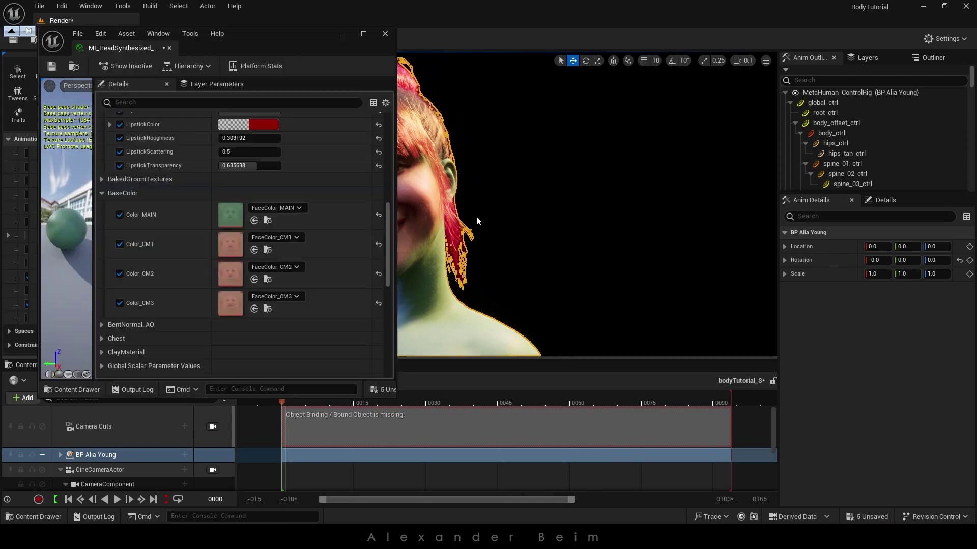
pyautogui.moveTo(265, 34); pyautogui.dragTo(333, 19)
pyautogui.click(335, 204)
pyautogui.moveTo(371, 426); pyautogui.dragTo(299, 225)
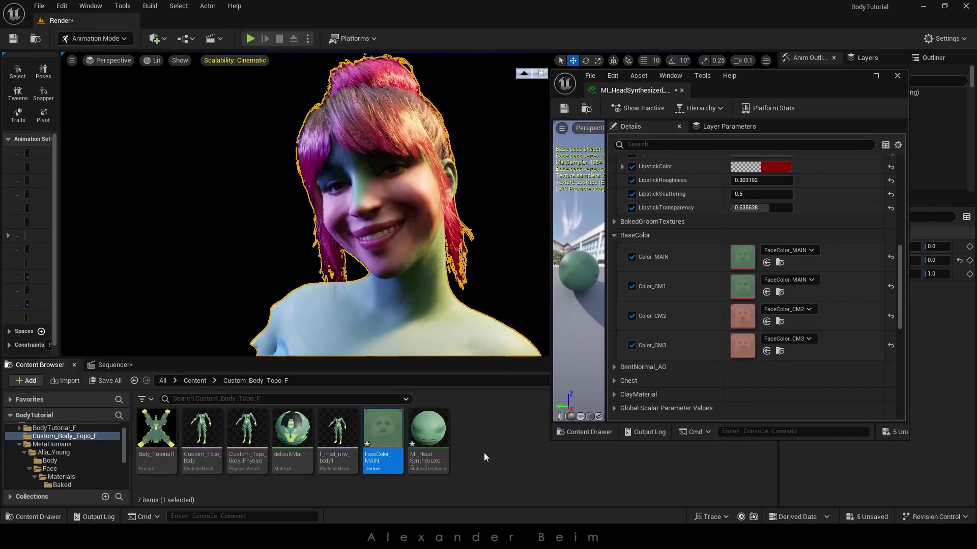
# Assign the green FaceColor_MAIN texture to Color_CM2 and Color_CM3 and close the head material window.
pyautogui.moveTo(382, 430); pyautogui.dragTo(742, 345)
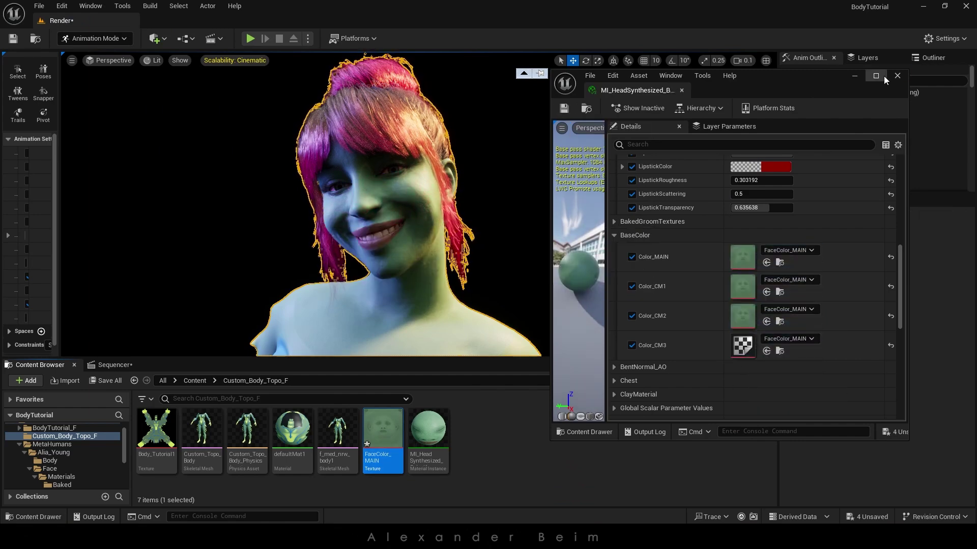
pyautogui.click(898, 76)
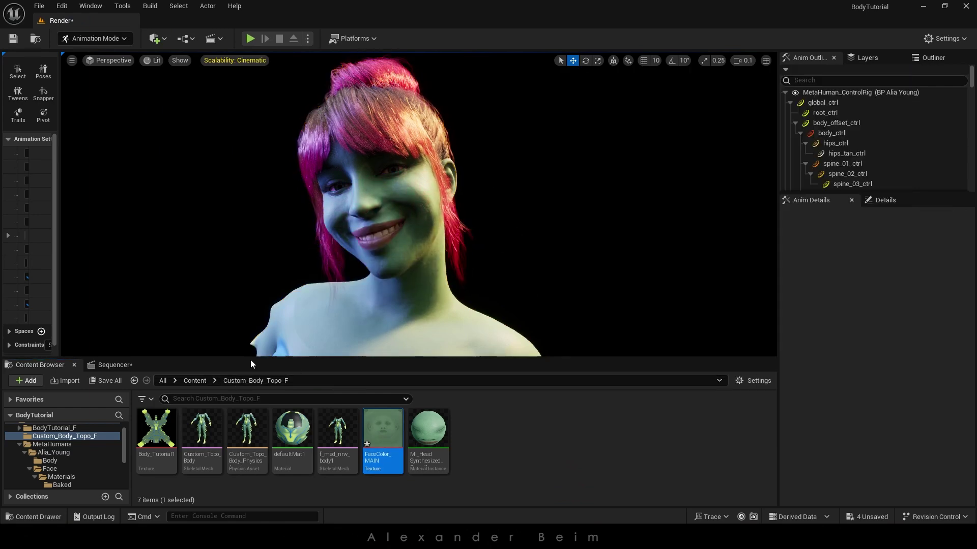
# View the full MetaHuman body in an enlarged viewport through the CineCameraActor and save the project.
pyautogui.moveTo(251, 361); pyautogui.dragTo(249, 435)
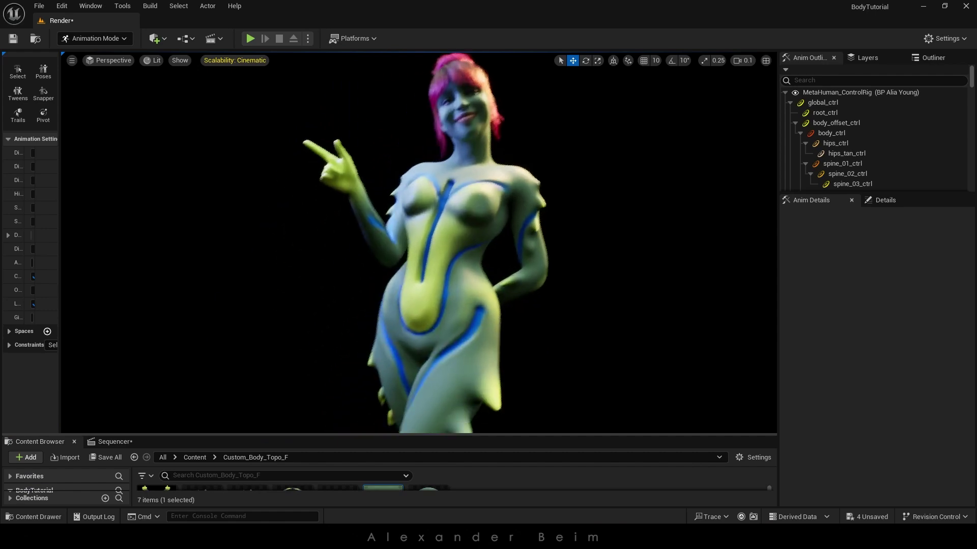
pyautogui.click(499, 253)
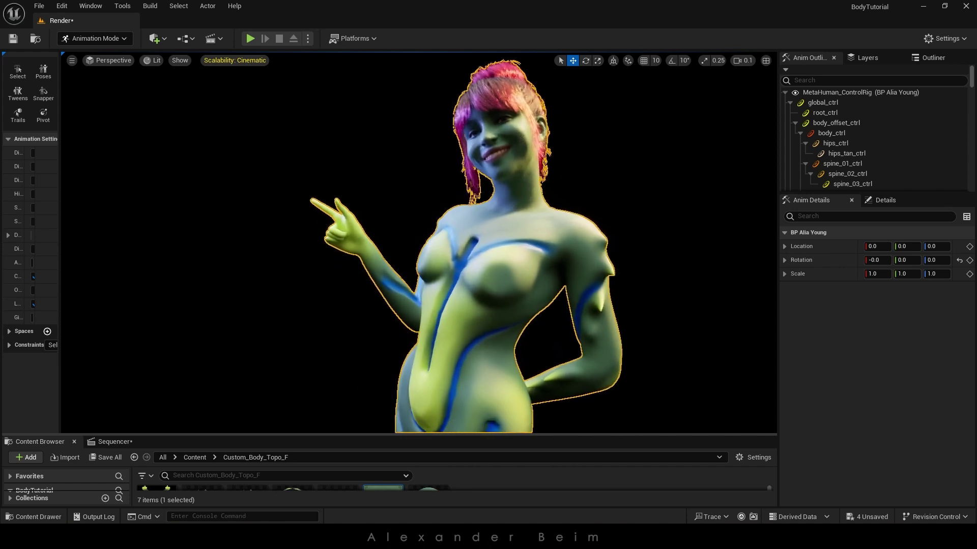
pyautogui.click(618, 249)
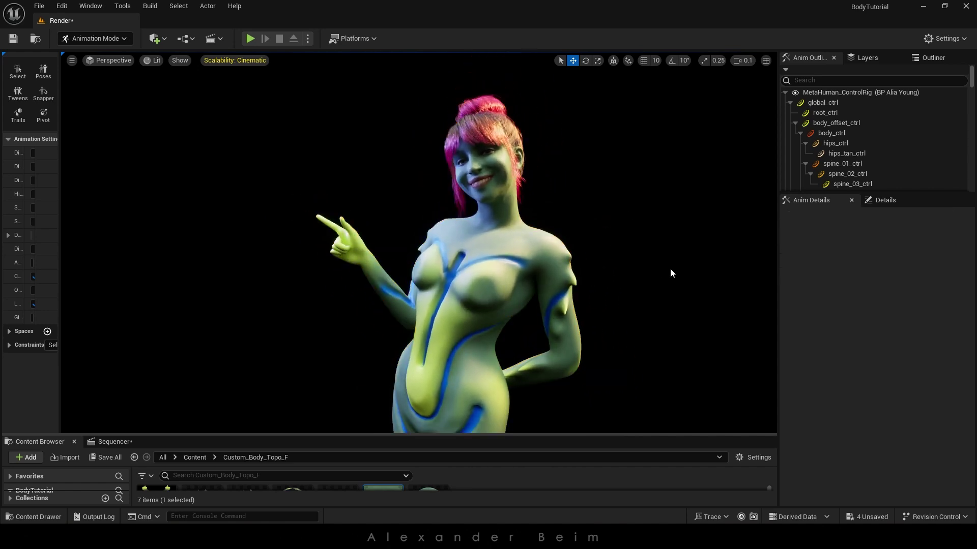
pyautogui.click(114, 442)
pyautogui.moveTo(209, 434); pyautogui.dragTo(210, 378)
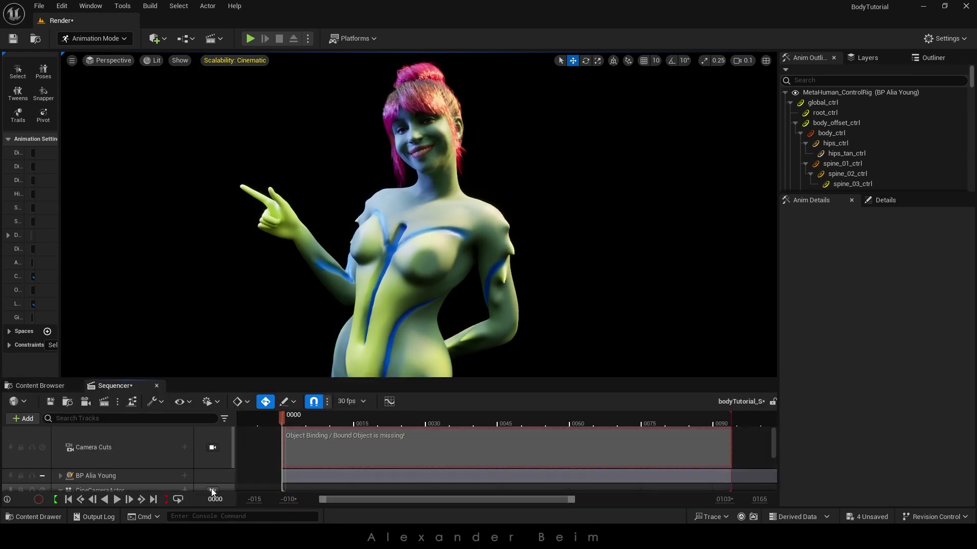
pyautogui.moveTo(428, 379); pyautogui.dragTo(427, 438)
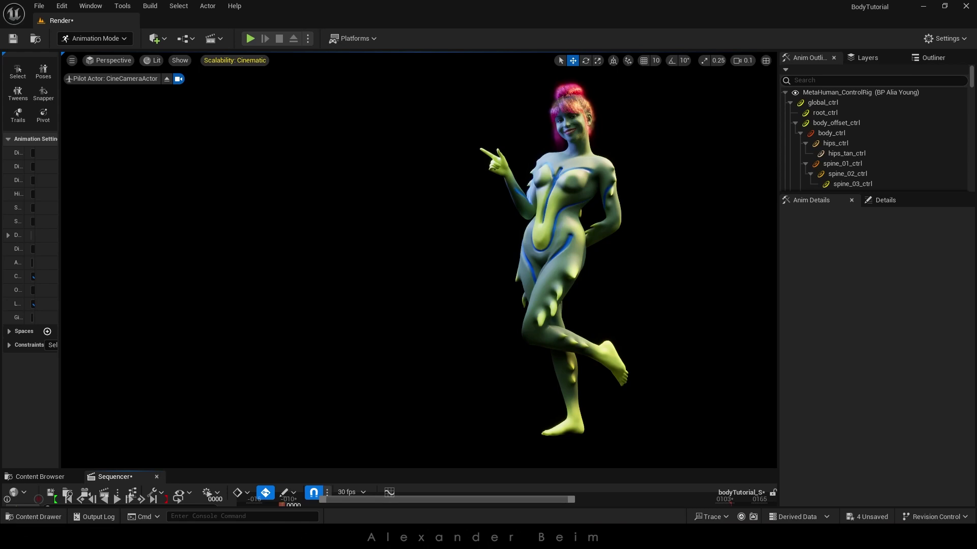
pyautogui.click(39, 6)
pyautogui.click(56, 146)
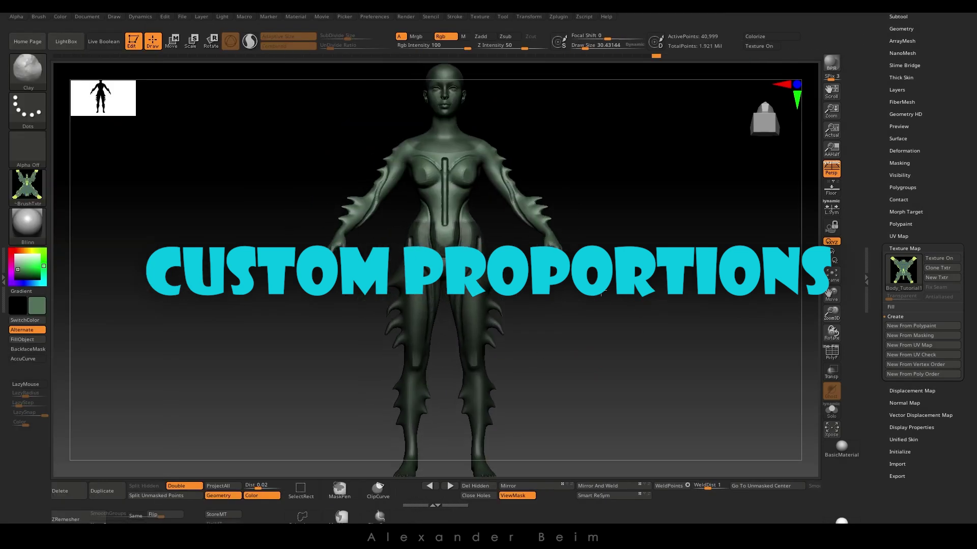
# Switch to ZBrush and mask the sculpted body's upper half, leaving the hips and legs unmasked.
pyautogui.keyDown('alt'); pyautogui.moveTo(602, 293); pyautogui.dragTo(603, 287); pyautogui.keyUp('alt')
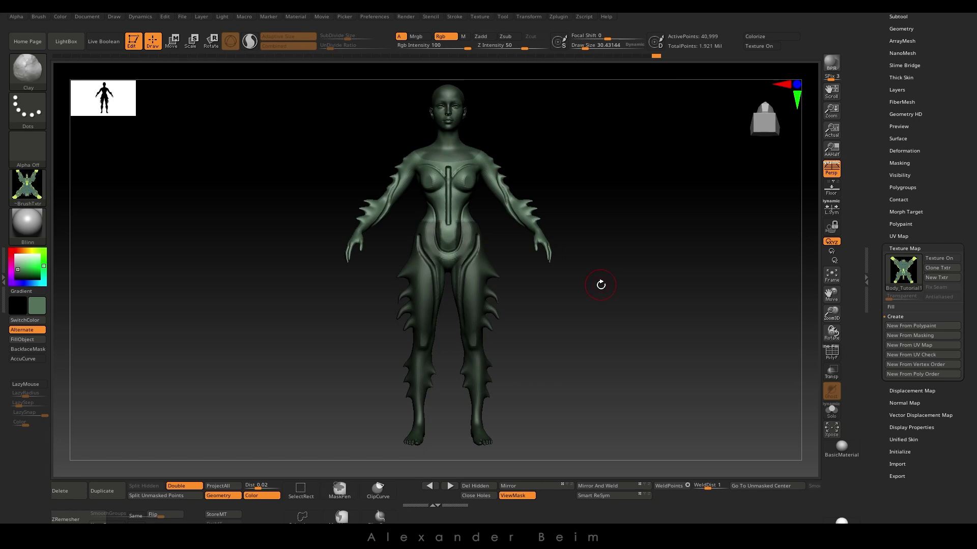
pyautogui.hotkey('ctrl', 'z')
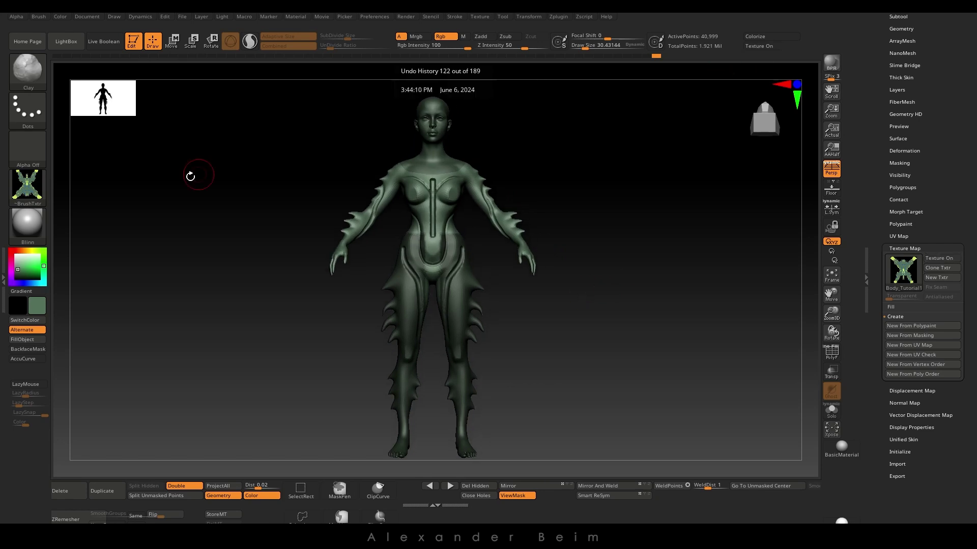
pyautogui.keyDown('ctrl'); pyautogui.click(598, 304); pyautogui.keyUp('ctrl')
pyautogui.keyDown('alt'); pyautogui.moveTo(599, 305); pyautogui.dragTo(593, 351); pyautogui.keyUp('alt')
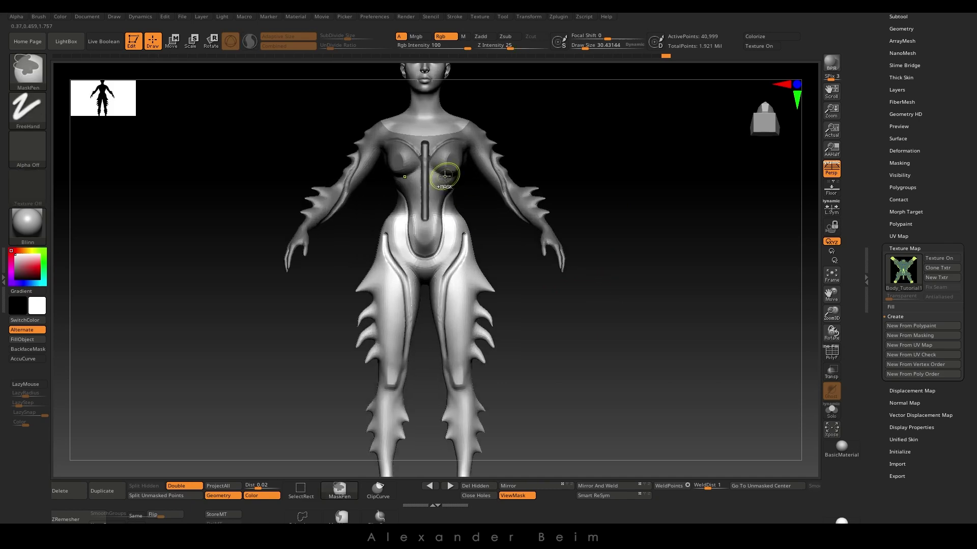
# Move the unmasked hips and legs outward symmetrically with the transform gizmo to widen the lower body.
pyautogui.press('w')
pyautogui.keyDown('alt'); pyautogui.moveTo(560, 136); pyautogui.dragTo(573, 209); pyautogui.keyUp('alt')
pyautogui.click(422, 77)
pyautogui.moveTo(628, 333)
pyautogui.keyDown('alt'); pyautogui.mouseDown()
pyautogui.moveTo(647, 301)
pyautogui.moveTo(624, 326)
pyautogui.mouseUp(); pyautogui.keyUp('alt')
pyautogui.moveTo(462, 277); pyautogui.dragTo(452, 274)
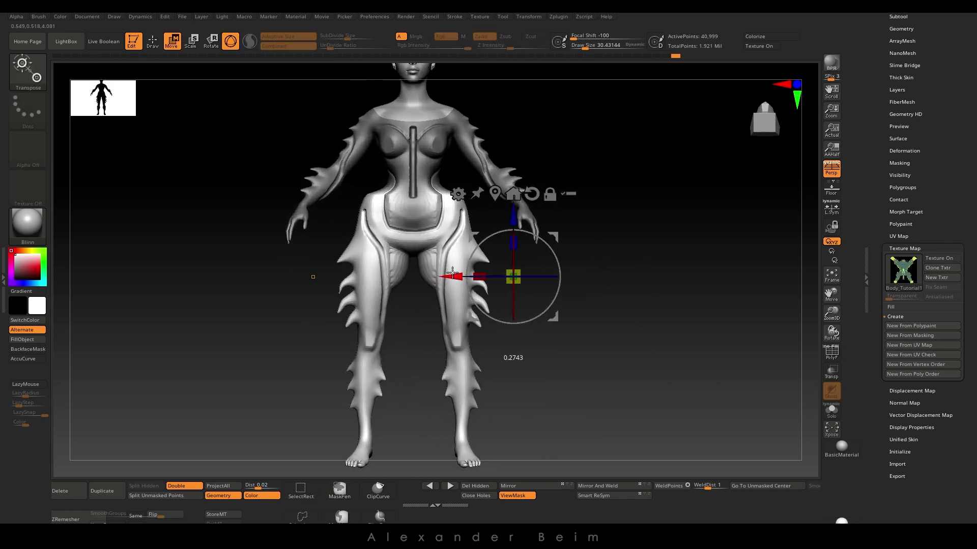
pyautogui.moveTo(614, 320)
pyautogui.mouseDown()
pyautogui.moveTo(597, 279)
pyautogui.moveTo(630, 292)
pyautogui.mouseUp()
pyautogui.click(153, 42)
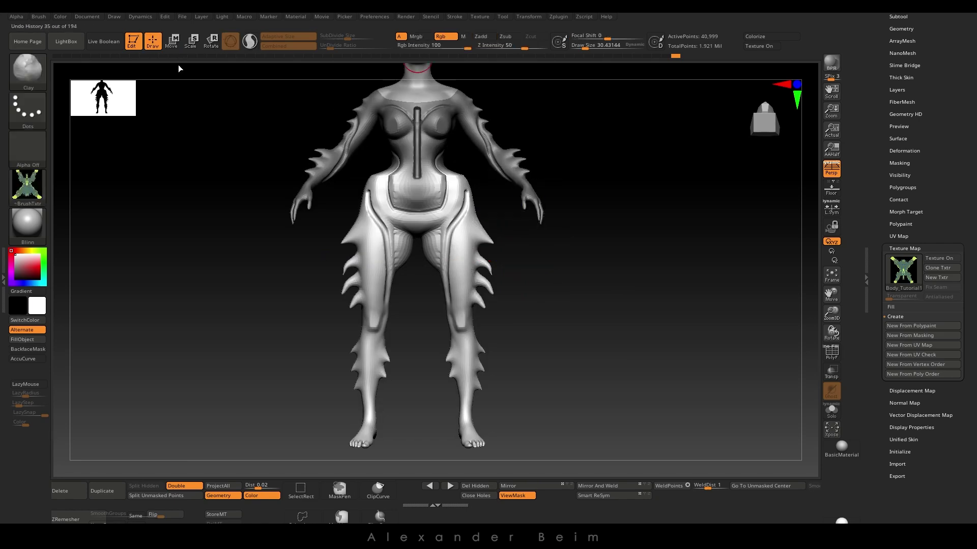
# Clear the mask, mask the legs instead, and reshape the torso and pelvis with the transform gizmo.
pyautogui.keyDown('ctrl'); pyautogui.moveTo(575, 325); pyautogui.dragTo(585, 343); pyautogui.keyUp('ctrl')
pyautogui.moveTo(585, 343)
pyautogui.keyDown('alt'); pyautogui.mouseDown()
pyautogui.moveTo(569, 320)
pyautogui.moveTo(447, 305)
pyautogui.moveTo(586, 325)
pyautogui.moveTo(588, 282)
pyautogui.moveTo(534, 308)
pyautogui.moveTo(475, 251)
pyautogui.mouseUp(); pyautogui.keyUp('alt')
pyautogui.moveTo(387, 230)
pyautogui.keyDown('ctrl'); pyautogui.mouseDown()
pyautogui.moveTo(389, 455)
pyautogui.moveTo(512, 326)
pyautogui.mouseUp(); pyautogui.keyUp('ctrl')
pyautogui.keyDown('ctrl'); pyautogui.click(414, 253); pyautogui.keyUp('ctrl')
pyautogui.press('w')
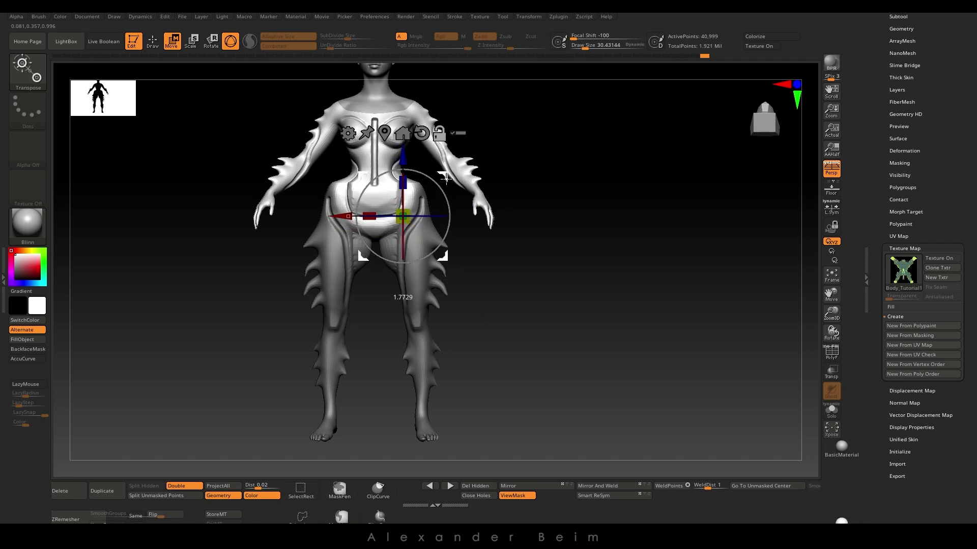
pyautogui.moveTo(447, 177); pyautogui.dragTo(447, 256)
pyautogui.press('q')
# Smooth the transition between the waist and the widened hips.
pyautogui.moveTo(615, 318)
pyautogui.mouseDown()
pyautogui.moveTo(584, 321)
pyautogui.moveTo(602, 338)
pyautogui.mouseUp()
pyautogui.keyDown('alt'); pyautogui.moveTo(570, 295); pyautogui.dragTo(572, 331); pyautogui.keyUp('alt')
pyautogui.keyDown('shift'); pyautogui.moveTo(419, 174); pyautogui.dragTo(410, 147); pyautogui.keyUp('shift')
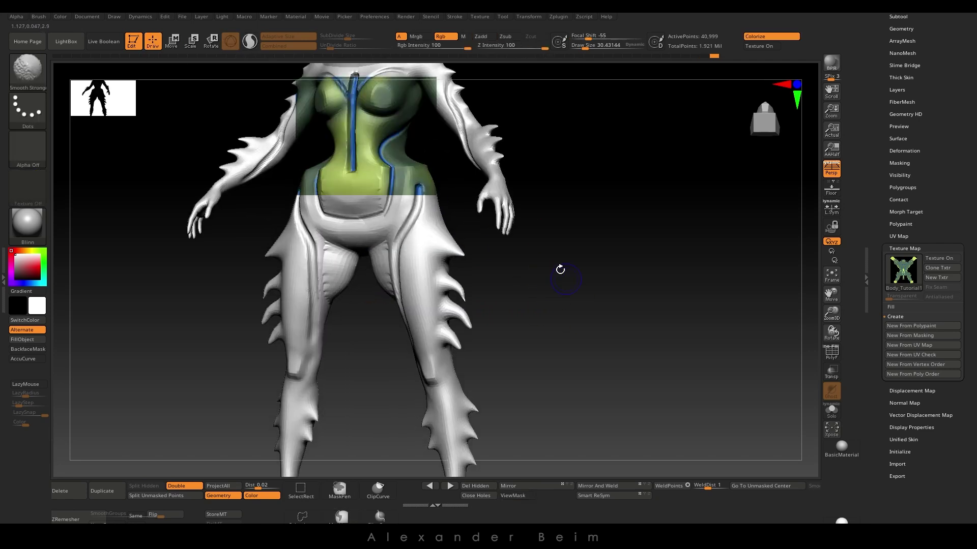
pyautogui.press('f')
pyautogui.moveTo(580, 292)
pyautogui.mouseDown()
pyautogui.moveTo(580, 312)
pyautogui.moveTo(561, 319)
pyautogui.moveTo(558, 283)
pyautogui.mouseUp()
# Mask everything except the lower legs and lengthen them along their own axis below the knees.
pyautogui.moveTo(414, 410)
pyautogui.keyDown('ctrl'); pyautogui.mouseDown()
pyautogui.moveTo(454, 401)
pyautogui.moveTo(391, 328)
pyautogui.moveTo(408, 386)
pyautogui.mouseUp(); pyautogui.keyUp('ctrl')
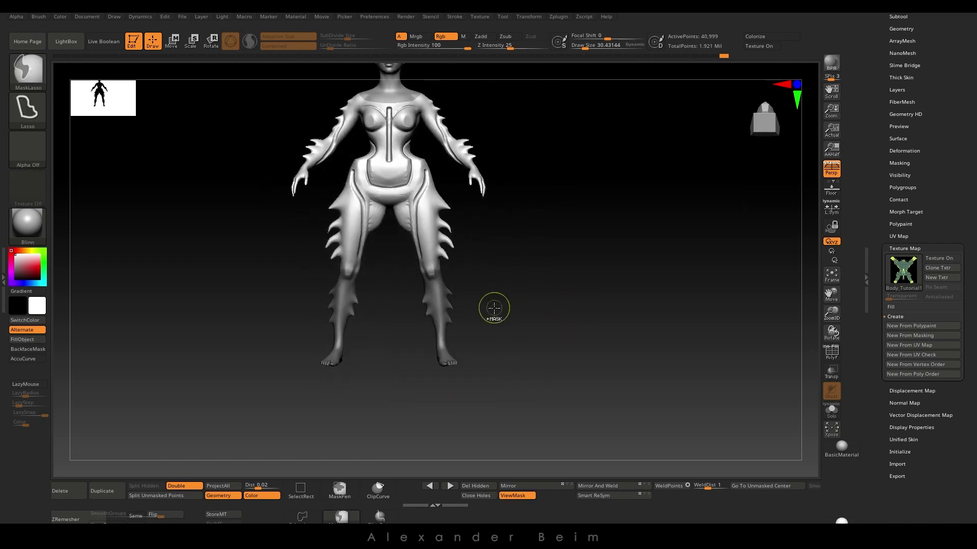
pyautogui.press('w')
pyautogui.keyDown('ctrl'); pyautogui.click(504, 260); pyautogui.keyUp('ctrl')
pyautogui.moveTo(504, 260)
pyautogui.keyDown('alt'); pyautogui.mouseDown()
pyautogui.moveTo(514, 264)
pyautogui.moveTo(513, 280)
pyautogui.moveTo(511, 266)
pyautogui.mouseUp(); pyautogui.keyUp('alt')
pyautogui.keyDown('alt'); pyautogui.click(446, 289); pyautogui.keyUp('alt')
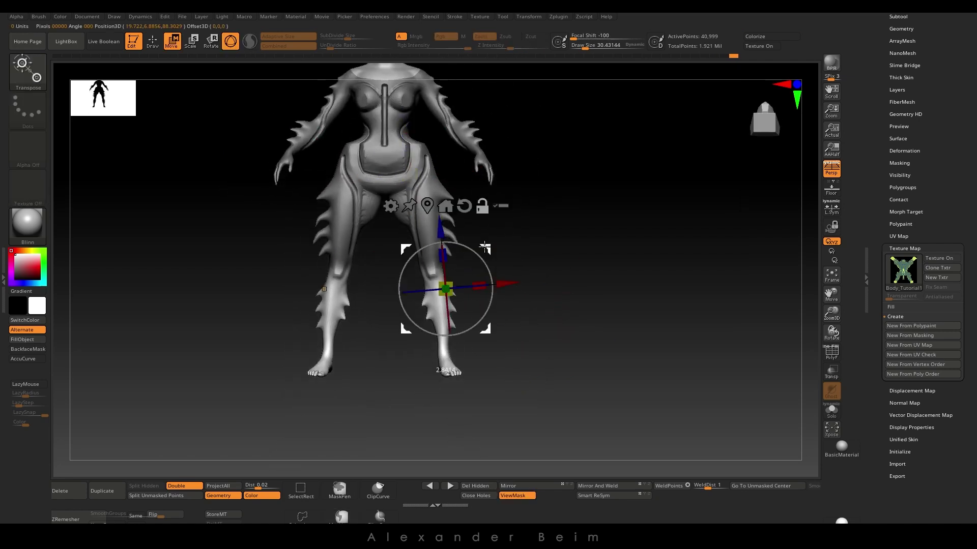
pyautogui.moveTo(443, 241); pyautogui.dragTo(435, 221)
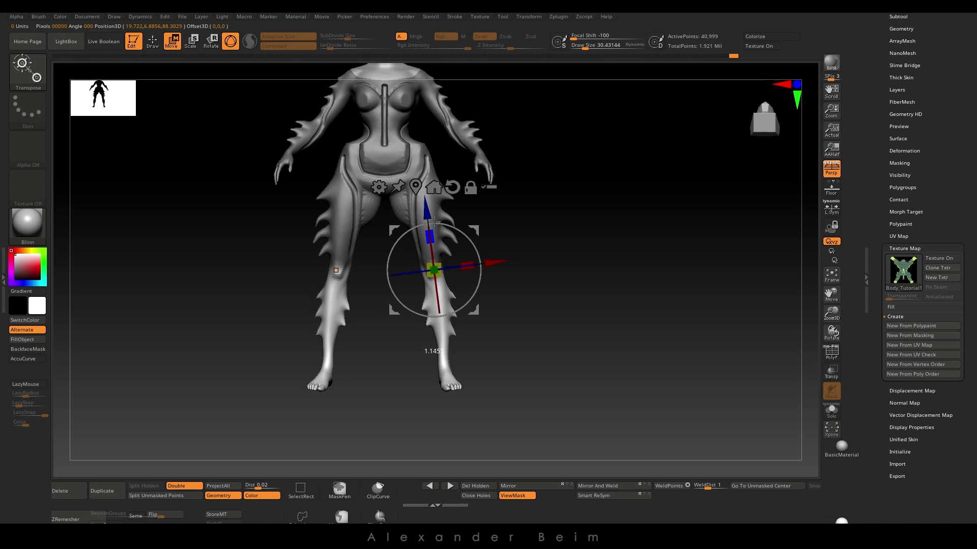
pyautogui.keyDown('alt'); pyautogui.moveTo(519, 292); pyautogui.dragTo(527, 325); pyautogui.keyUp('alt')
pyautogui.hotkey('ctrl', 'z')
pyautogui.hotkey('ctrl', 'shift', 'z')
# Isolate both arms with an inverted lasso mask and raise them outward from the shoulders.
pyautogui.press('q')
pyautogui.moveTo(550, 260)
pyautogui.keyDown('ctrl'); pyautogui.mouseDown()
pyautogui.moveTo(562, 232)
pyautogui.moveTo(580, 251)
pyautogui.moveTo(431, 136)
pyautogui.mouseUp(); pyautogui.keyUp('ctrl')
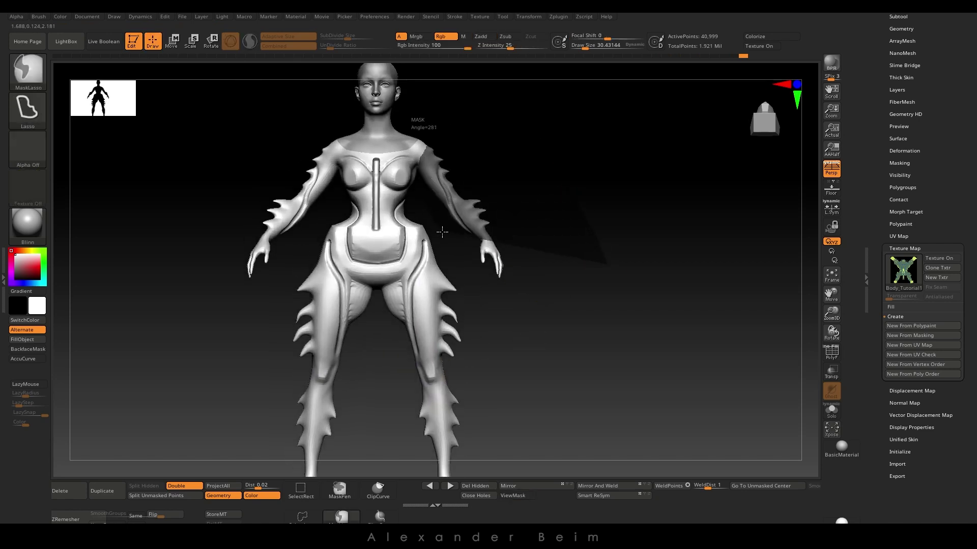
pyautogui.keyDown('ctrl'); pyautogui.moveTo(442, 232); pyautogui.dragTo(603, 218); pyautogui.keyUp('ctrl')
pyautogui.keyDown('ctrl'); pyautogui.click(519, 179); pyautogui.keyUp('ctrl')
pyautogui.press('w')
pyautogui.moveTo(432, 370)
pyautogui.keyDown('alt'); pyautogui.mouseDown()
pyautogui.moveTo(421, 152)
pyautogui.moveTo(475, 145)
pyautogui.moveTo(478, 158)
pyautogui.moveTo(621, 114)
pyautogui.mouseUp(); pyautogui.keyUp('alt')
pyautogui.hotkey('ctrl', 'z')
pyautogui.moveTo(598, 148)
pyautogui.mouseDown()
pyautogui.moveTo(534, 152)
pyautogui.moveTo(560, 148)
pyautogui.moveTo(591, 206)
pyautogui.moveTo(558, 170)
pyautogui.mouseUp()
pyautogui.press('q')
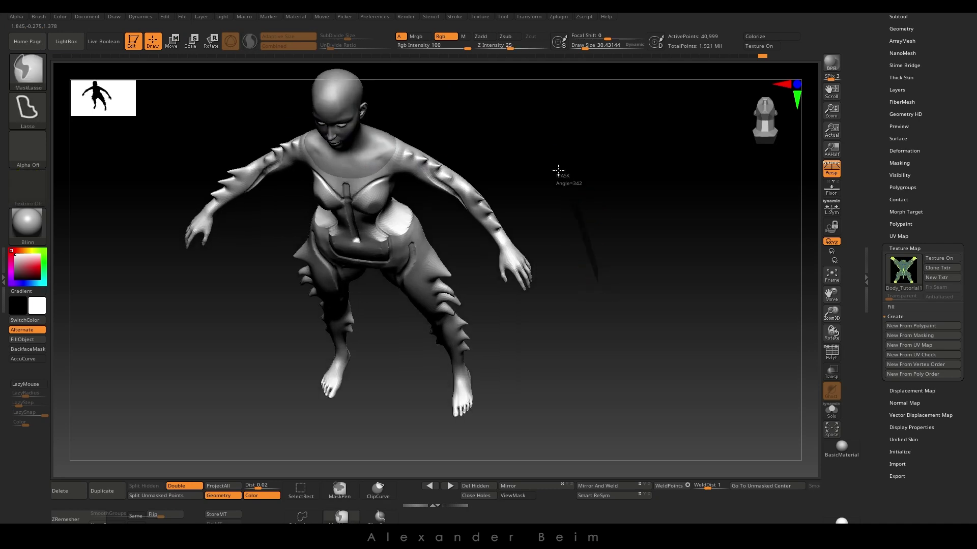
# Isolate the forearms with an inverted lasso mask and adjust their proportions with the scale gizmo.
pyautogui.keyDown('ctrl'); pyautogui.moveTo(455, 198); pyautogui.dragTo(529, 326); pyautogui.keyUp('ctrl')
pyautogui.keyDown('ctrl'); pyautogui.click(600, 188); pyautogui.keyUp('ctrl')
pyautogui.keyDown('shift'); pyautogui.moveTo(625, 229); pyautogui.dragTo(605, 203); pyautogui.keyUp('shift')
pyautogui.press('e')
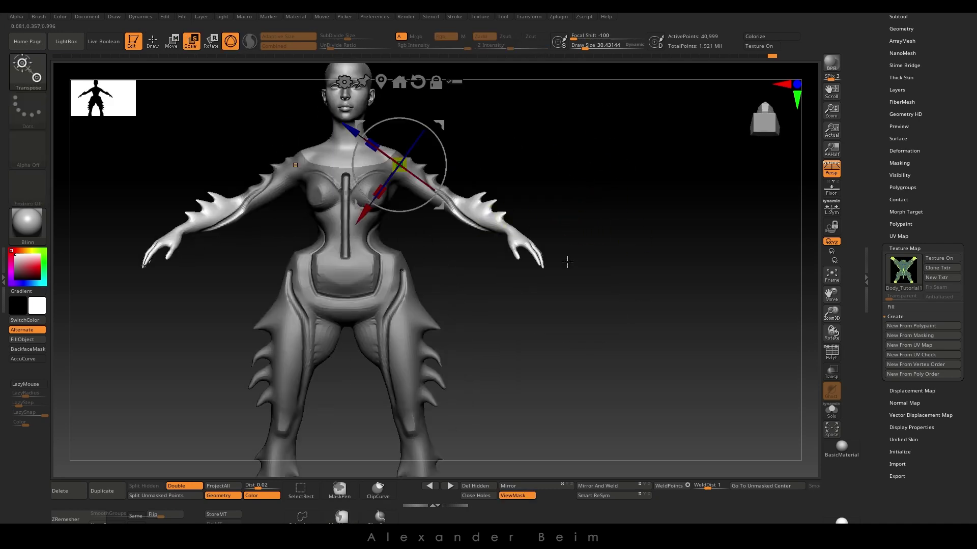
pyautogui.moveTo(567, 262)
pyautogui.mouseDown()
pyautogui.moveTo(458, 152)
pyautogui.moveTo(603, 167)
pyautogui.mouseUp()
pyautogui.moveTo(499, 158)
pyautogui.mouseDown()
pyautogui.moveTo(561, 229)
pyautogui.moveTo(604, 166)
pyautogui.moveTo(614, 183)
pyautogui.moveTo(593, 290)
pyautogui.moveTo(585, 264)
pyautogui.moveTo(601, 224)
pyautogui.mouseUp()
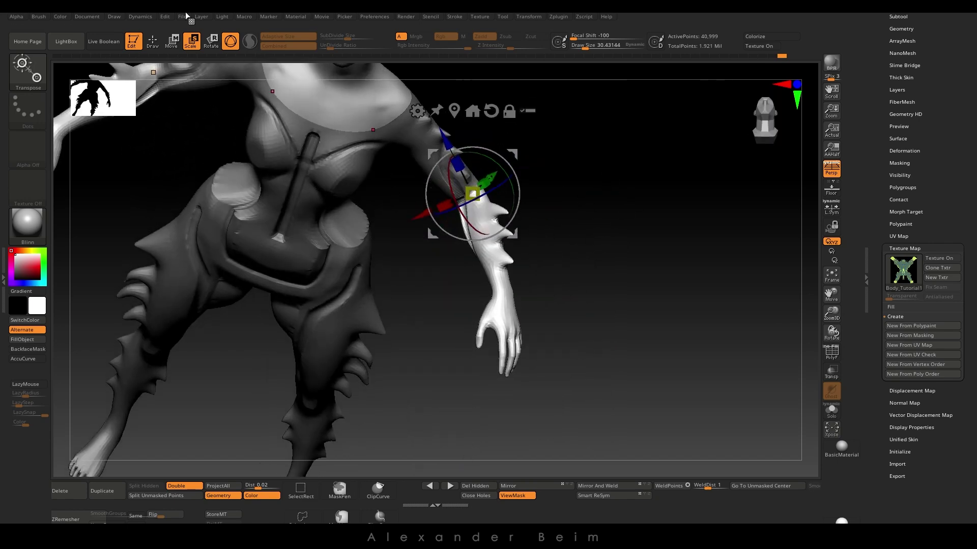
# Redo the arm mask and reposition the unmasked hands with the move gizmo.
pyautogui.click(152, 41)
pyautogui.moveTo(585, 274)
pyautogui.keyDown('ctrl'); pyautogui.mouseDown()
pyautogui.moveTo(599, 296)
pyautogui.moveTo(594, 207)
pyautogui.moveTo(608, 202)
pyautogui.mouseUp(); pyautogui.keyUp('ctrl')
pyautogui.moveTo(481, 247)
pyautogui.keyDown('ctrl'); pyautogui.mouseDown()
pyautogui.moveTo(640, 320)
pyautogui.moveTo(461, 285)
pyautogui.mouseUp(); pyautogui.keyUp('ctrl')
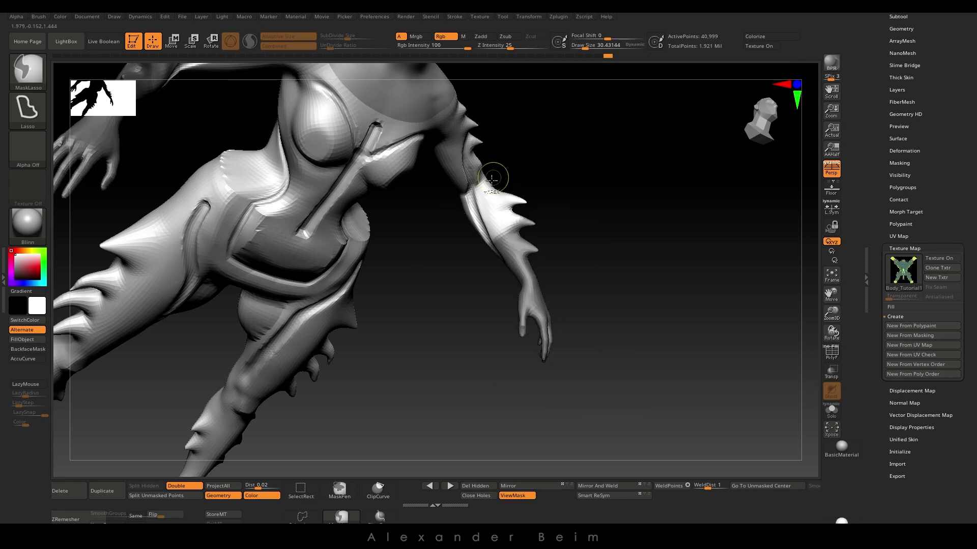
pyautogui.moveTo(462, 147)
pyautogui.mouseDown()
pyautogui.moveTo(610, 227)
pyautogui.moveTo(658, 236)
pyautogui.moveTo(521, 220)
pyautogui.moveTo(571, 236)
pyautogui.moveTo(533, 241)
pyautogui.moveTo(576, 212)
pyautogui.moveTo(530, 311)
pyautogui.moveTo(513, 257)
pyautogui.moveTo(574, 196)
pyautogui.moveTo(787, 226)
pyautogui.moveTo(602, 207)
pyautogui.mouseUp()
pyautogui.press('w')
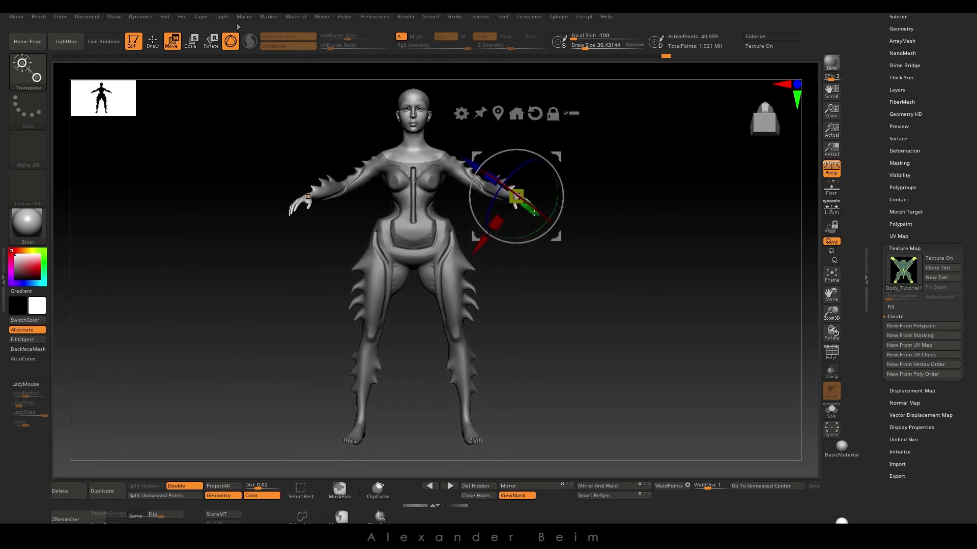
# Duplicate the Body_Tutorial1 subtool and isolate the headless textured copy.
pyautogui.click(152, 41)
pyautogui.moveTo(631, 300)
pyautogui.mouseDown()
pyautogui.moveTo(556, 300)
pyautogui.moveTo(627, 303)
pyautogui.moveTo(615, 286)
pyautogui.moveTo(599, 288)
pyautogui.mouseUp()
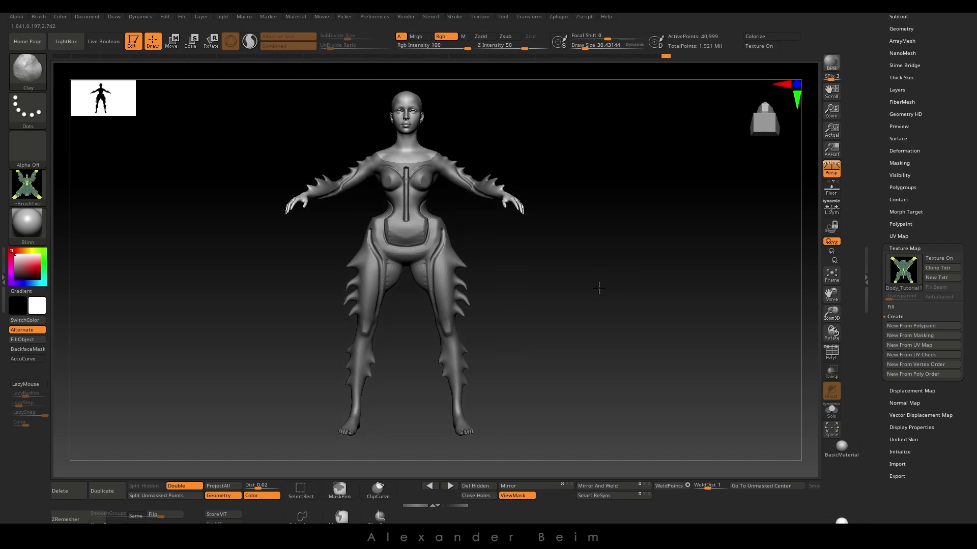
pyautogui.moveTo(877, 85); pyautogui.dragTo(877, 290)
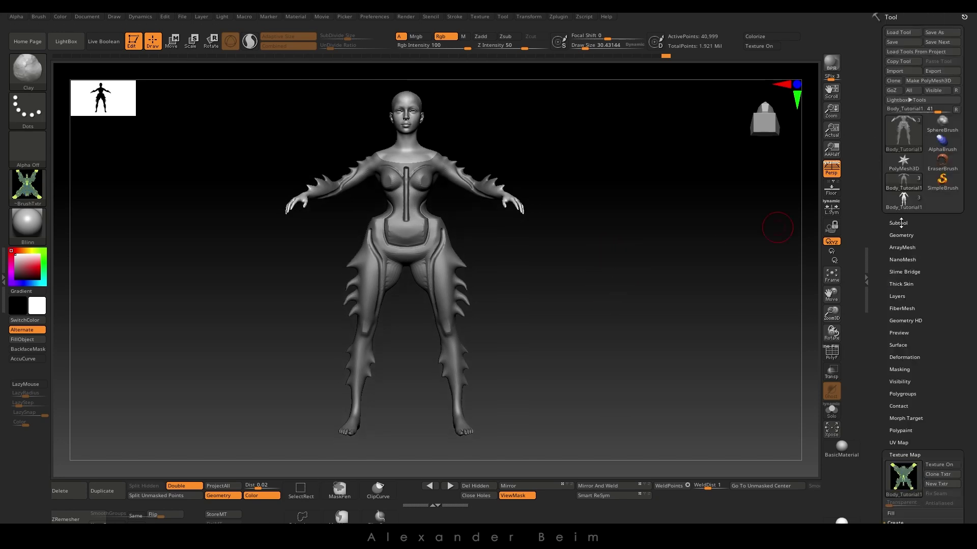
pyautogui.click(901, 224)
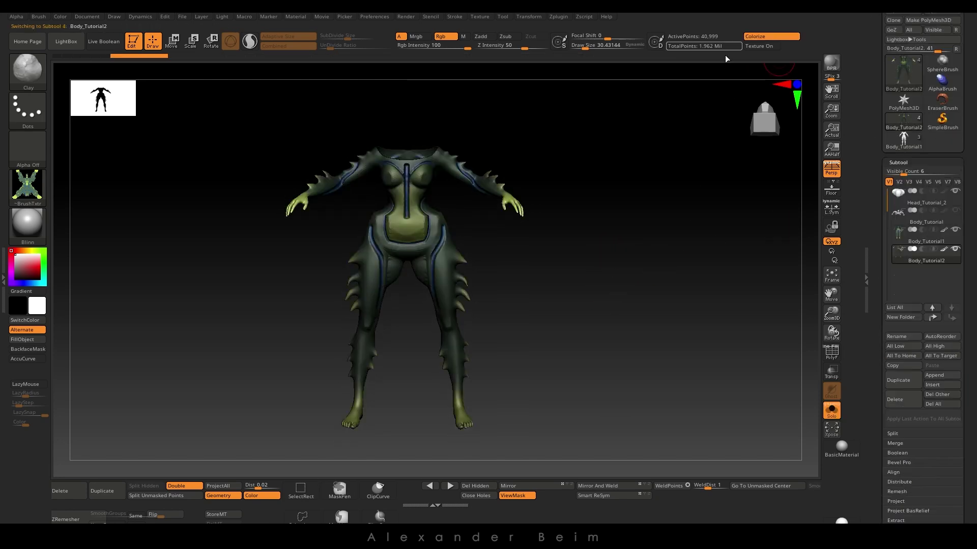
pyautogui.moveTo(565, 299); pyautogui.dragTo(537, 260)
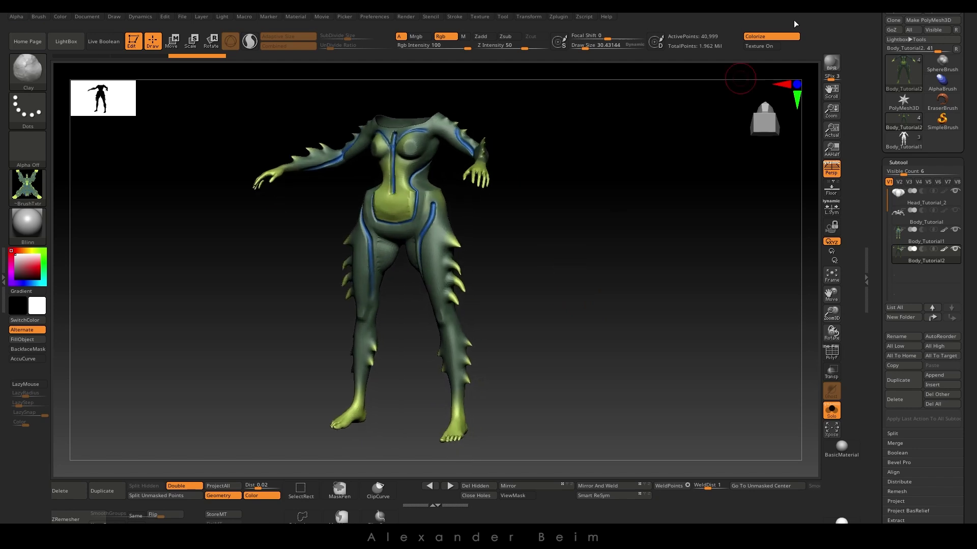
# Export the isolated body as an OBJ file named Custop_Prop_Body.obj.
pyautogui.moveTo(879, 65); pyautogui.dragTo(883, 125)
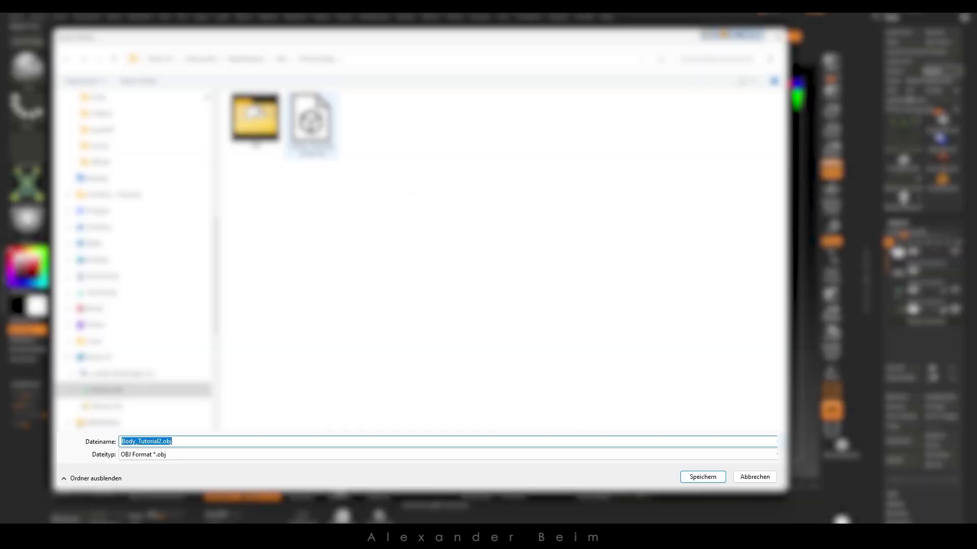
pyautogui.click(318, 134)
pyautogui.click(147, 444)
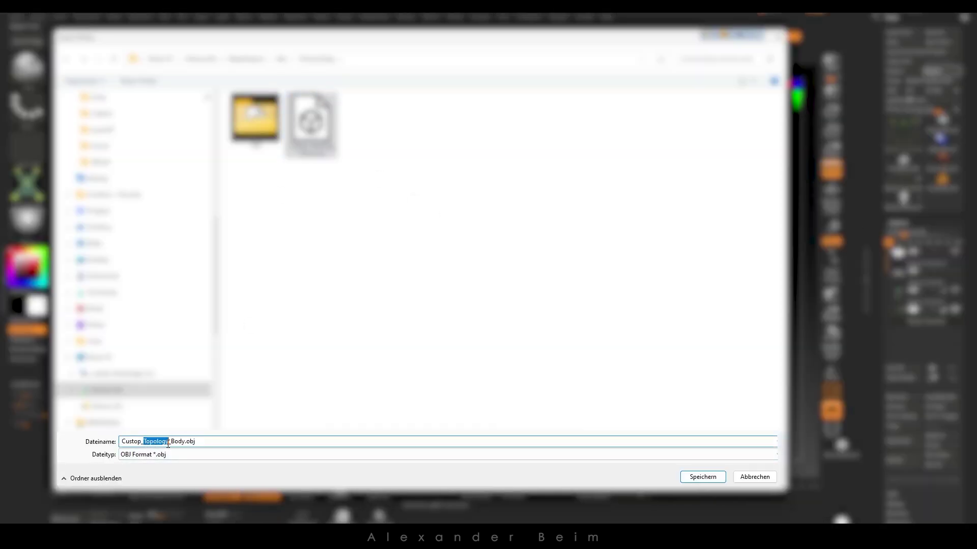
pyautogui.write('Pr')
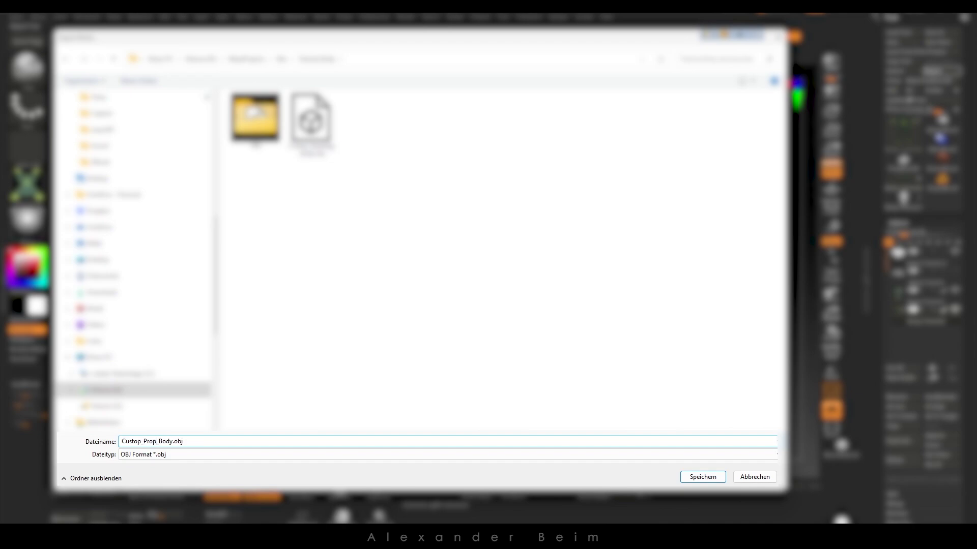
pyautogui.click(703, 477)
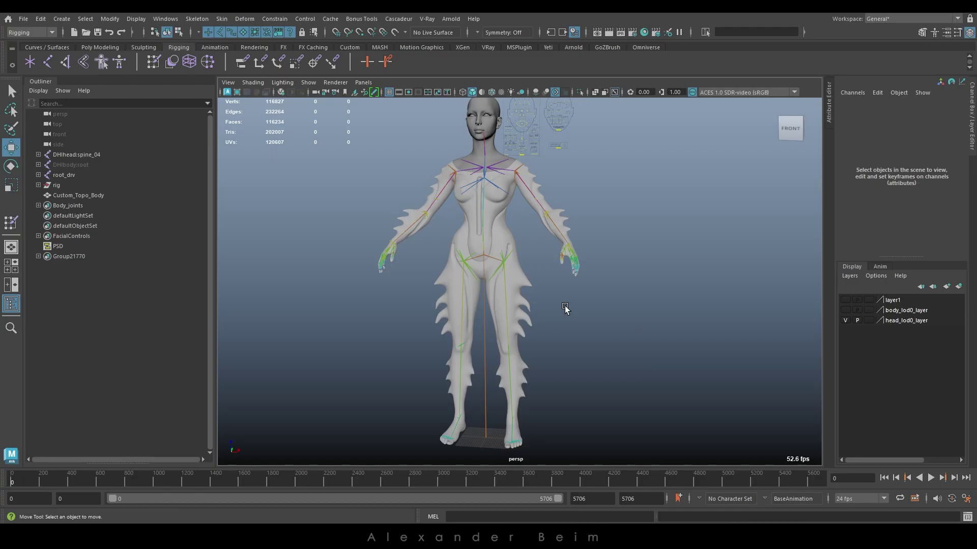
# Switch to Maya and put the Custom_Topo_Body mesh on a new hidden display layer.
pyautogui.click(578, 284)
pyautogui.click(959, 287)
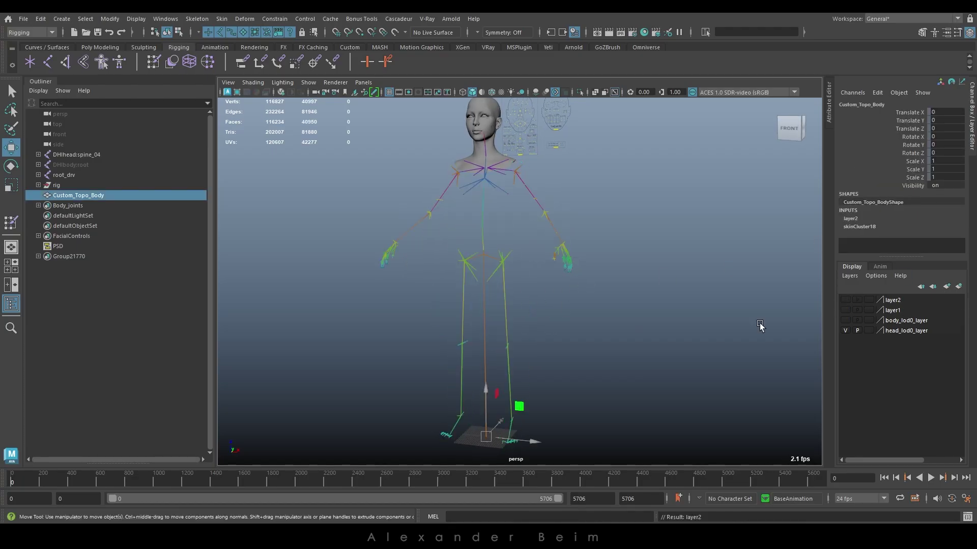
# Import the Custop_Prop_Body.obj file from the Tutorial_Body folder into the scene.
pyautogui.click(23, 19)
pyautogui.click(45, 134)
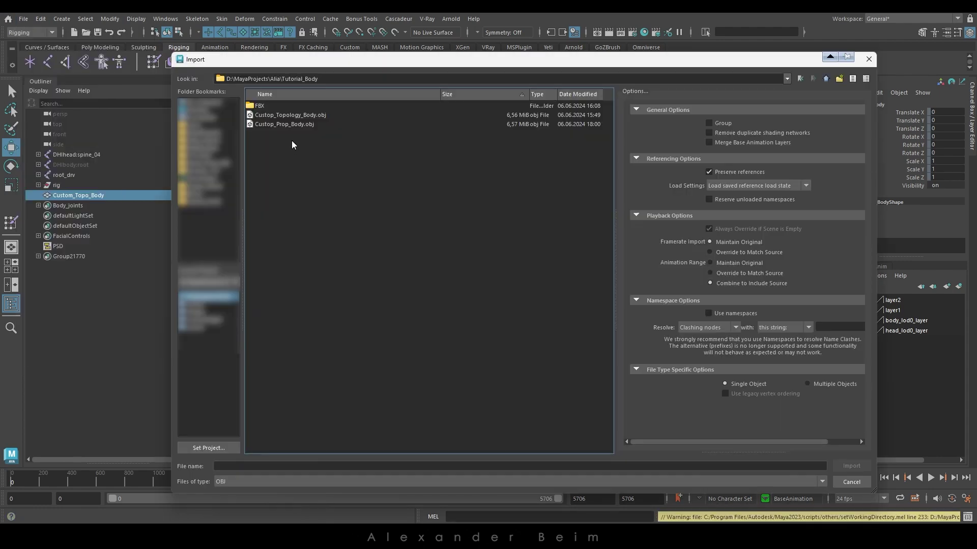
pyautogui.click(297, 125)
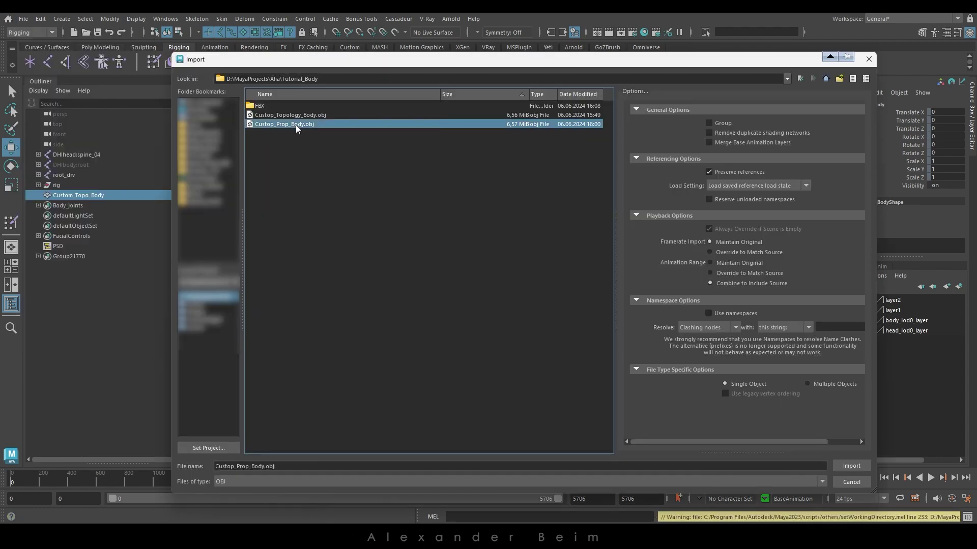
pyautogui.click(850, 467)
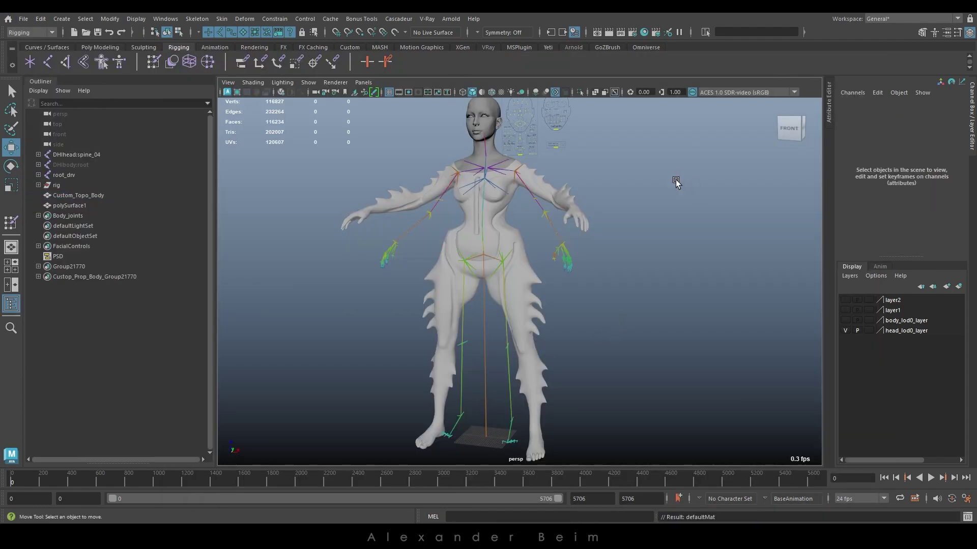
# Compare the imported body with the skeleton and select the root_drv joint hierarchy among the candidate joint roots.
pyautogui.keyDown('alt'); pyautogui.moveTo(575, 196); pyautogui.dragTo(576, 236); pyautogui.keyUp('alt')
pyautogui.scroll(5, 566, 261)
pyautogui.scroll(6, 485, 170)
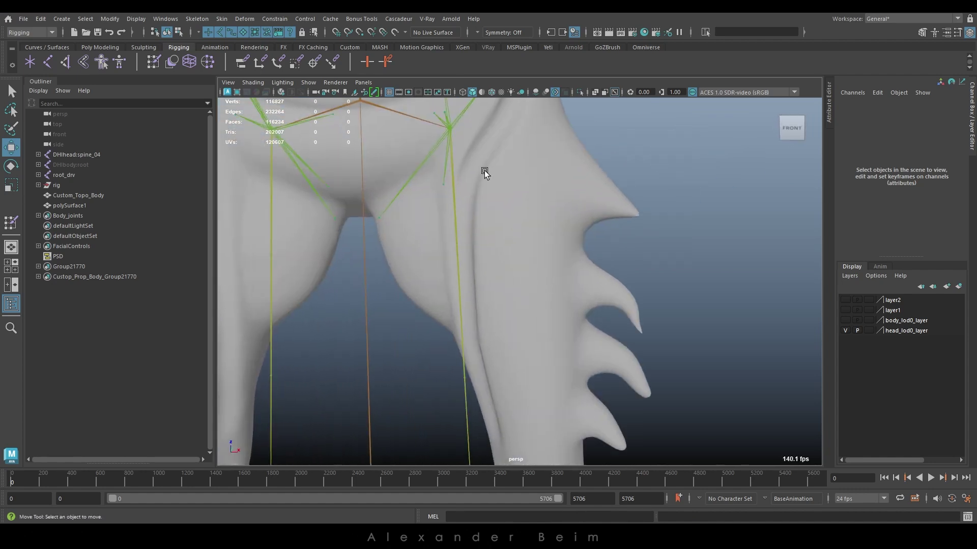
pyautogui.click(87, 176)
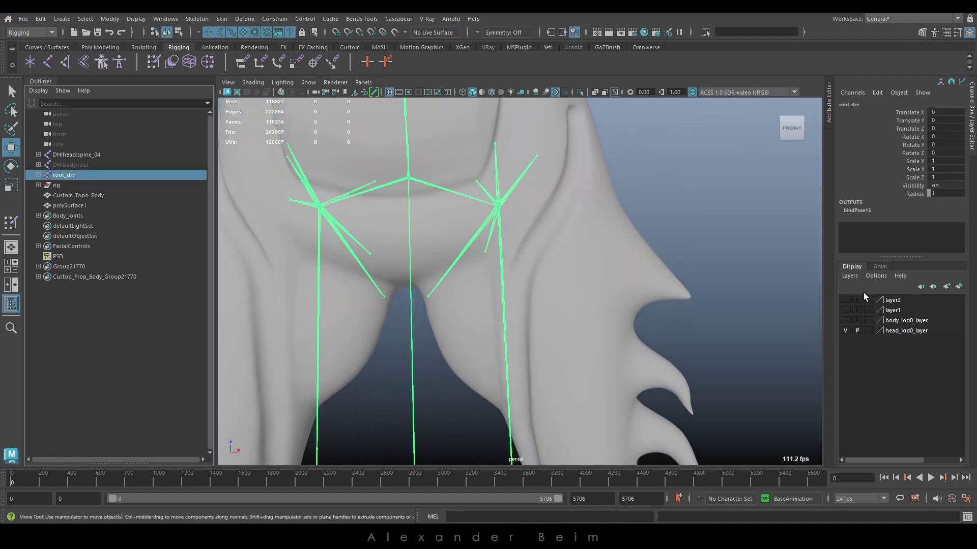
pyautogui.scroll(-8, 441, 238)
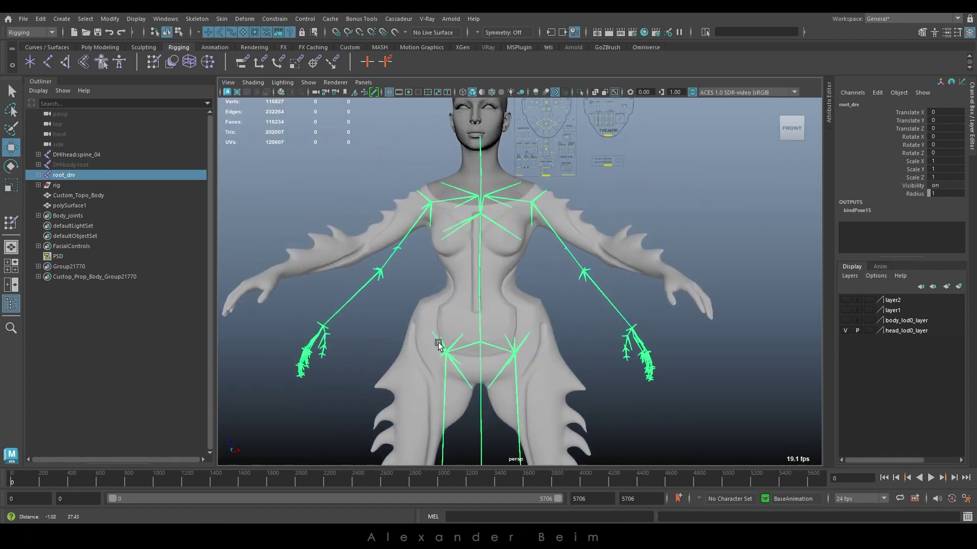
pyautogui.click(76, 155)
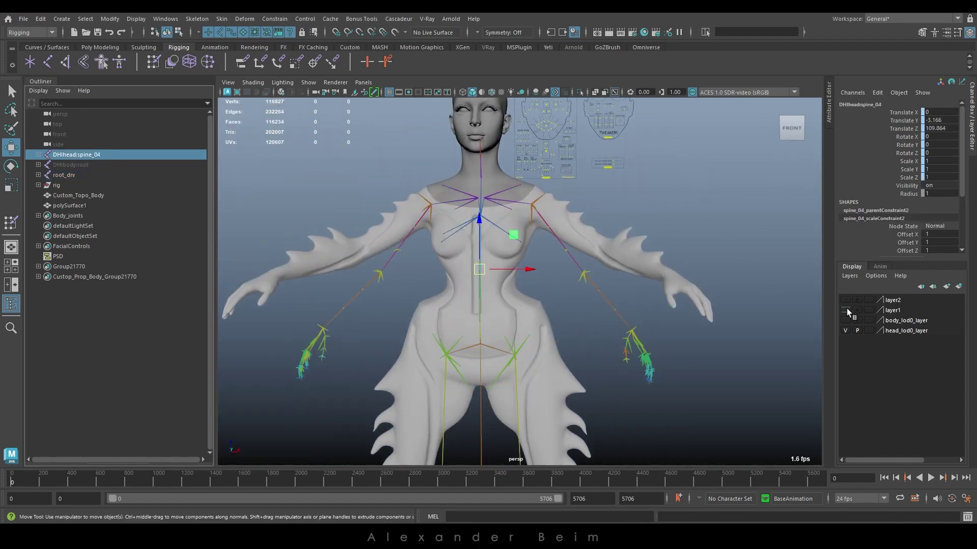
pyautogui.click(62, 176)
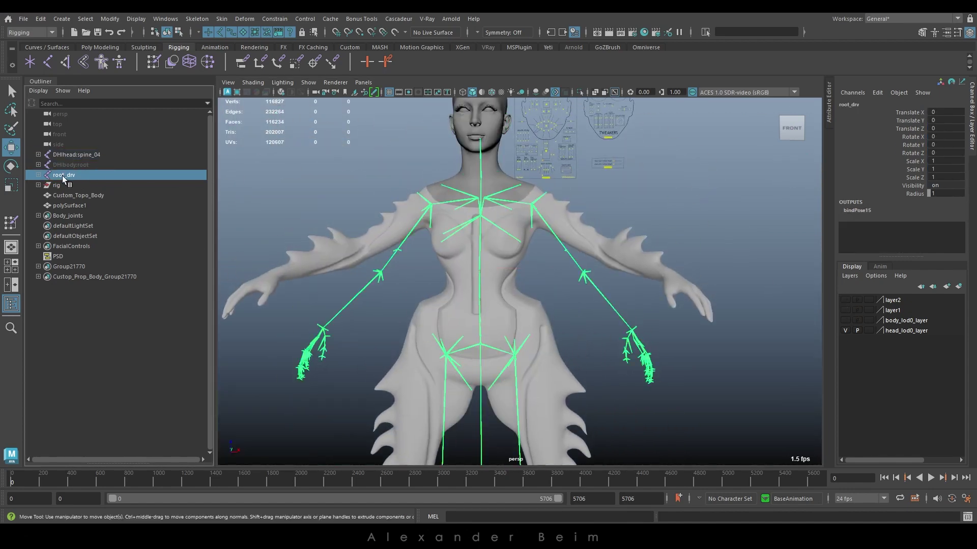
# Rotate both upperarm drv joints to about -20.6 degrees in Y so the arm bones follow the raised mesh arms.
pyautogui.scroll(5, 483, 261)
pyautogui.click(547, 206)
pyautogui.scroll(-2, 662, 266)
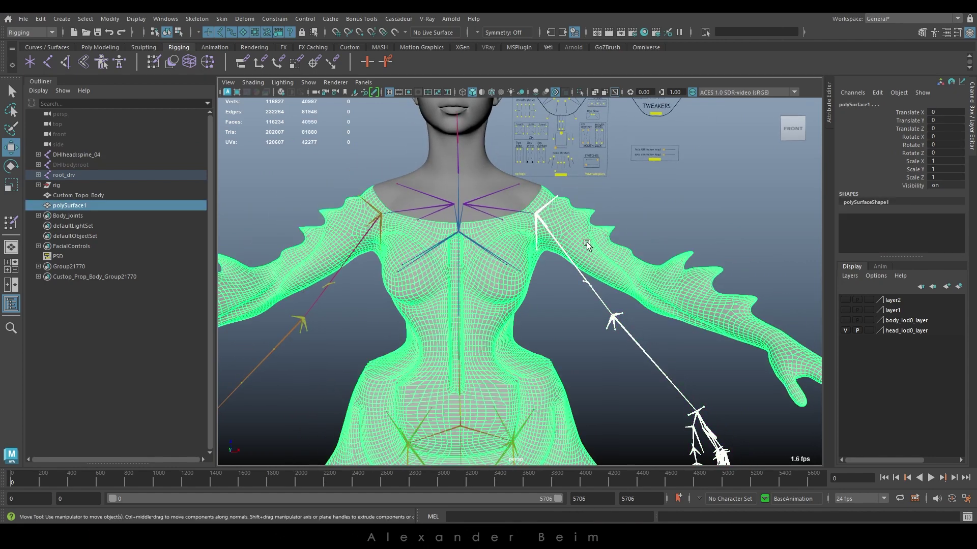
pyautogui.click(361, 242)
pyautogui.press('e')
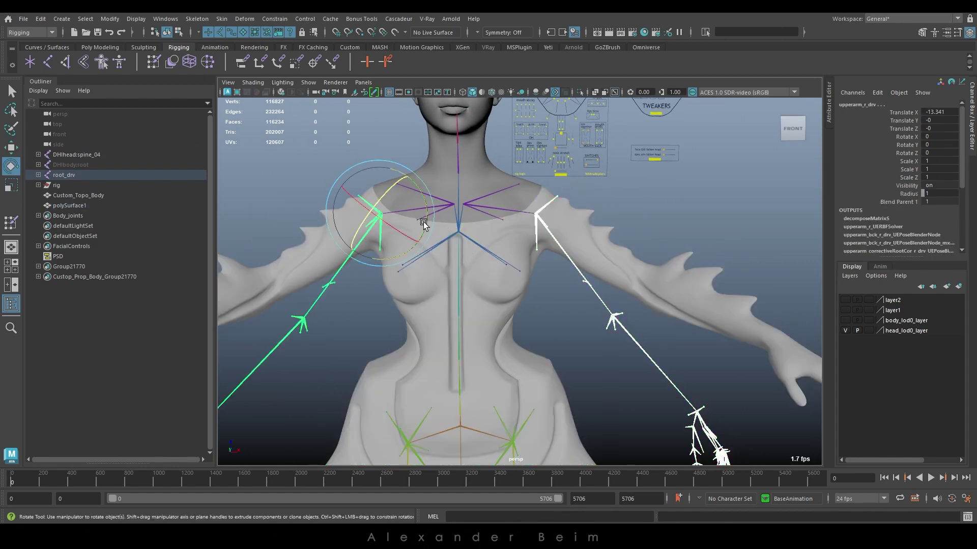
pyautogui.moveTo(425, 225); pyautogui.dragTo(462, 255)
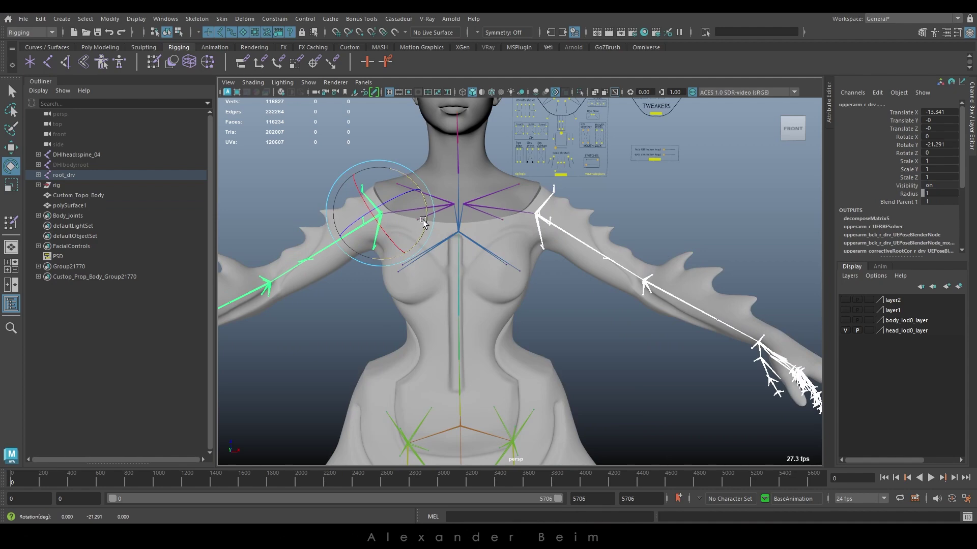
pyautogui.moveTo(423, 220); pyautogui.dragTo(426, 222)
# Rotate both lowerarm drv joints to about -25.1 degrees in Z to bend the forearms toward the mesh.
pyautogui.keyDown('alt'); pyautogui.moveTo(529, 290); pyautogui.dragTo(508, 307, button='right'); pyautogui.keyUp('alt')
pyautogui.keyDown('alt'); pyautogui.moveTo(509, 307); pyautogui.dragTo(437, 331); pyautogui.keyUp('alt')
pyautogui.keyDown('alt'); pyautogui.moveTo(437, 330); pyautogui.dragTo(591, 306, button='right'); pyautogui.keyUp('alt')
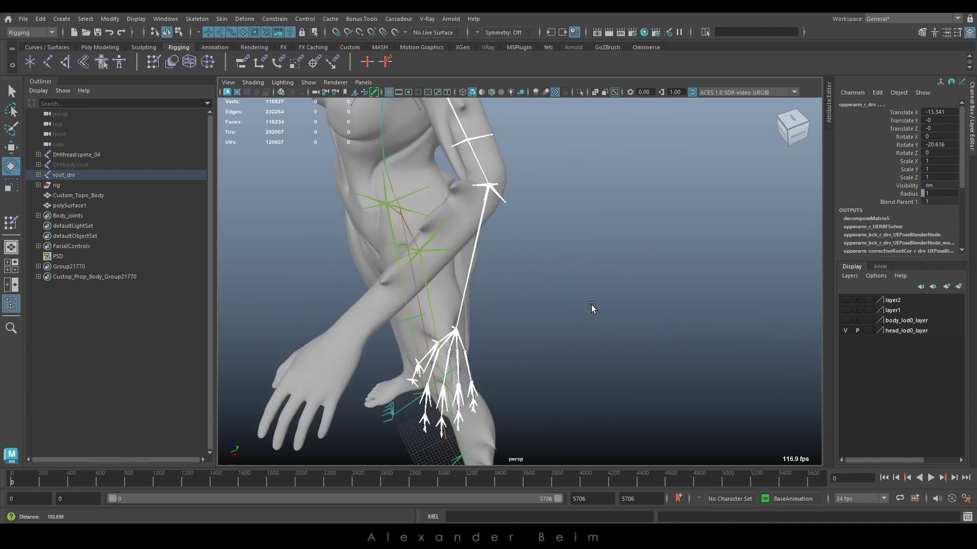
pyautogui.keyDown('alt'); pyautogui.moveTo(591, 306); pyautogui.dragTo(509, 290); pyautogui.keyUp('alt')
pyautogui.click(487, 272)
pyautogui.keyDown('alt'); pyautogui.moveTo(600, 270); pyautogui.dragTo(671, 275); pyautogui.keyUp('alt')
pyautogui.keyDown('alt'); pyautogui.moveTo(671, 275); pyautogui.dragTo(442, 244, button='right'); pyautogui.keyUp('alt')
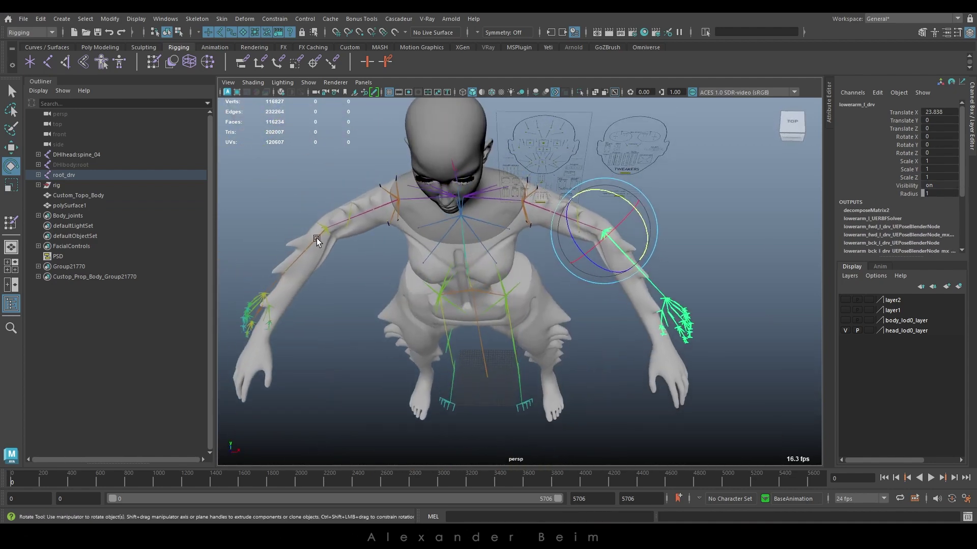
pyautogui.click(316, 238)
pyautogui.keyDown('alt'); pyautogui.moveTo(317, 238); pyautogui.dragTo(539, 260); pyautogui.keyUp('alt')
pyautogui.moveTo(451, 326); pyautogui.dragTo(583, 326)
pyautogui.keyDown('alt'); pyautogui.moveTo(582, 326); pyautogui.dragTo(609, 256, button='right'); pyautogui.keyUp('alt')
pyautogui.keyDown('alt'); pyautogui.moveTo(608, 256); pyautogui.dragTo(305, 287); pyautogui.keyUp('alt')
pyautogui.keyDown('alt'); pyautogui.moveTo(305, 287); pyautogui.dragTo(566, 268, button='right'); pyautogui.keyUp('alt')
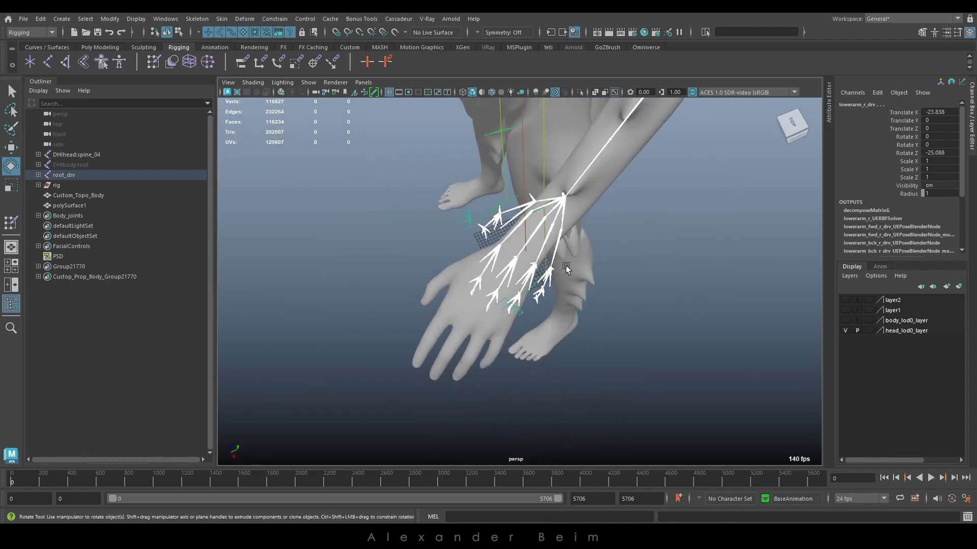
# Set the Move tool to object axis and shift hand_l_drv into the mesh's wrist, at about 30.541, 0.453, -1.091.
pyautogui.keyDown('alt'); pyautogui.moveTo(565, 266); pyautogui.dragTo(629, 272); pyautogui.keyUp('alt')
pyautogui.click(676, 269)
pyautogui.click(514, 291)
pyautogui.keyDown('alt'); pyautogui.moveTo(596, 275); pyautogui.dragTo(573, 277, button='right'); pyautogui.keyUp('alt')
pyautogui.keyDown('alt'); pyautogui.moveTo(573, 277); pyautogui.dragTo(576, 276); pyautogui.keyUp('alt')
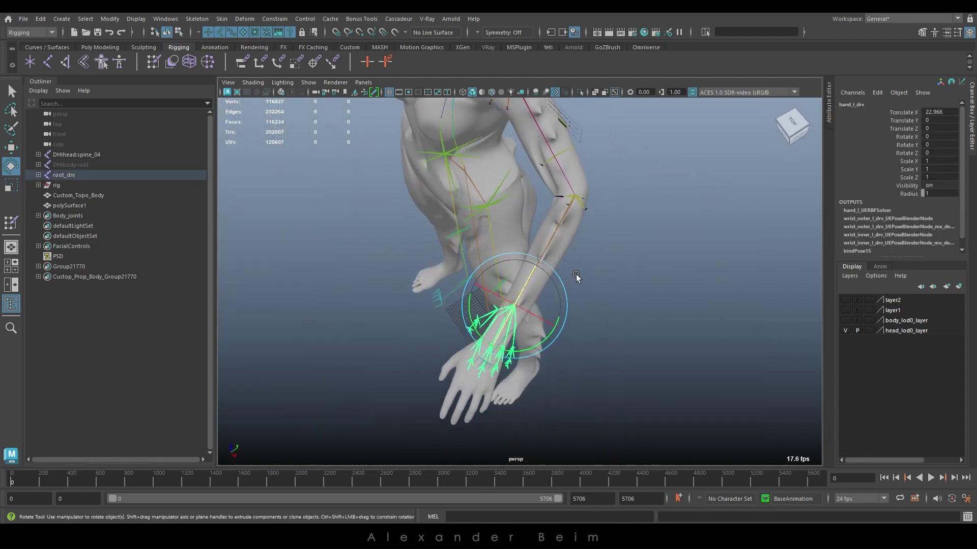
pyautogui.press('w')
pyautogui.click(515, 308)
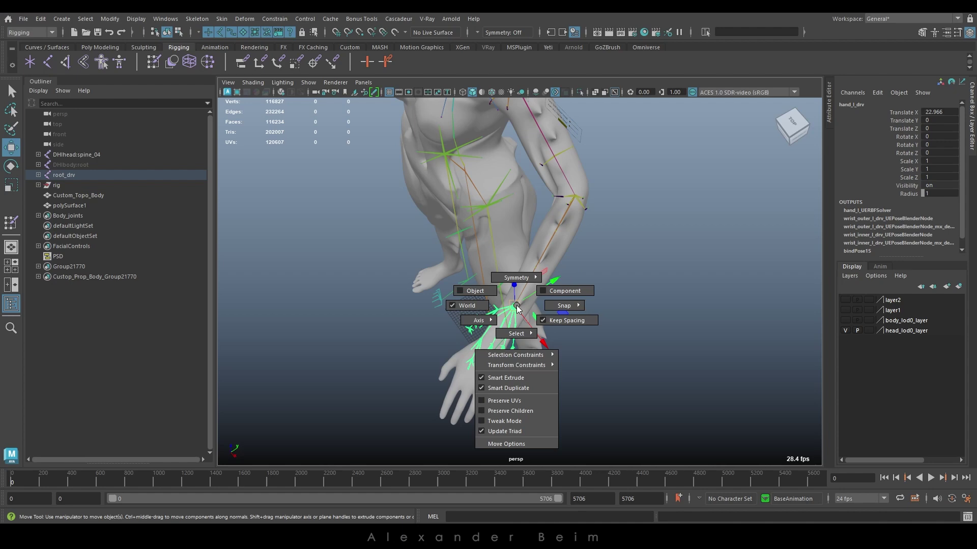
pyautogui.click(478, 292)
pyautogui.keyDown('alt'); pyautogui.moveTo(564, 284); pyautogui.dragTo(606, 279, button='right'); pyautogui.keyUp('alt')
pyautogui.moveTo(504, 298); pyautogui.dragTo(510, 336)
pyautogui.keyDown('alt'); pyautogui.moveTo(510, 336); pyautogui.dragTo(305, 295, button='right'); pyautogui.keyUp('alt')
pyautogui.keyDown('alt'); pyautogui.moveTo(305, 295); pyautogui.dragTo(481, 303, button='middle'); pyautogui.keyUp('alt')
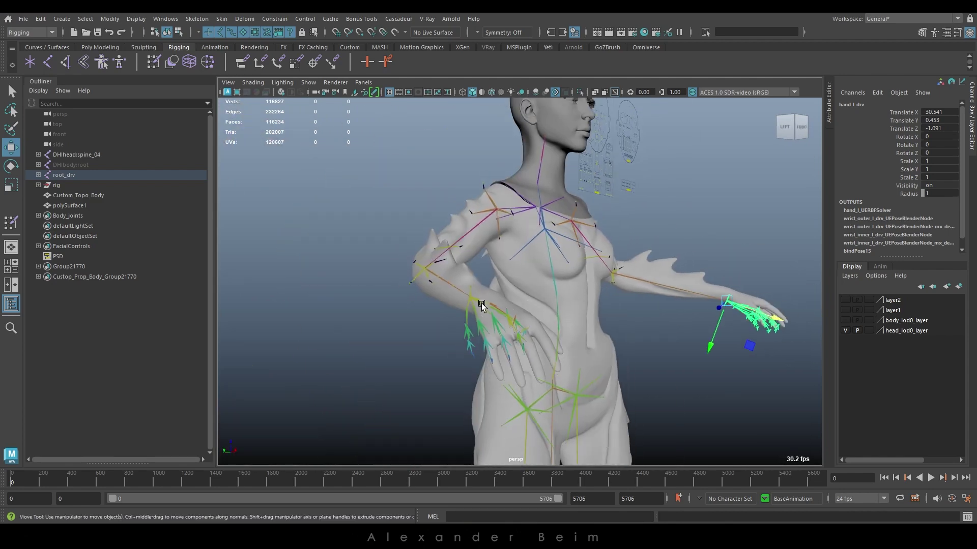
# Refine the lowerarm drv joints' rotation to about -3.1 degrees in Y and -26.3 degrees in Z to center the forearm bones.
pyautogui.keyDown('alt'); pyautogui.moveTo(481, 303); pyautogui.dragTo(584, 279); pyautogui.keyUp('alt')
pyautogui.click(586, 283)
pyautogui.keyDown('alt'); pyautogui.moveTo(309, 217); pyautogui.dragTo(606, 305); pyautogui.keyUp('alt')
pyautogui.keyDown('shift'); pyautogui.click(533, 288); pyautogui.keyUp('shift')
pyautogui.keyDown('shift'); pyautogui.click(533, 289); pyautogui.keyUp('shift')
pyautogui.press('e')
pyautogui.keyDown('alt'); pyautogui.moveTo(567, 302); pyautogui.dragTo(386, 297, button='middle'); pyautogui.keyUp('alt')
pyautogui.keyDown('alt'); pyautogui.moveTo(387, 297); pyautogui.dragTo(433, 300); pyautogui.keyUp('alt')
pyautogui.keyDown('alt'); pyautogui.moveTo(432, 300); pyautogui.dragTo(491, 307, button='right'); pyautogui.keyUp('alt')
pyautogui.moveTo(456, 239); pyautogui.dragTo(456, 232)
pyautogui.keyDown('alt'); pyautogui.moveTo(606, 275); pyautogui.dragTo(642, 254); pyautogui.keyUp('alt')
pyautogui.moveTo(659, 246); pyautogui.dragTo(712, 350)
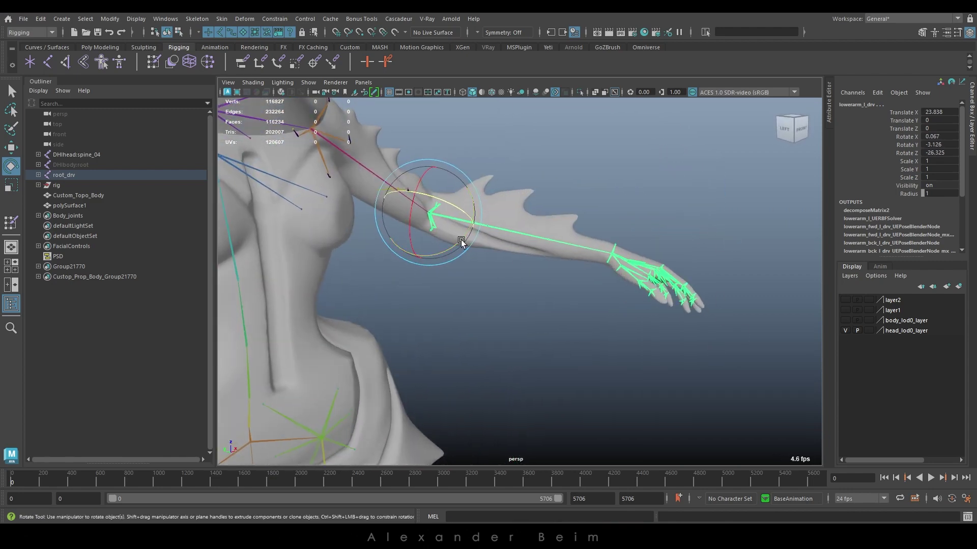
pyautogui.moveTo(461, 241); pyautogui.dragTo(463, 245)
# Mirror the left hand joint's Translate X onto hand_r_drv by setting it to -30.541.
pyautogui.click(644, 391)
pyautogui.keyDown('alt'); pyautogui.moveTo(642, 389); pyautogui.dragTo(396, 296, button='right'); pyautogui.keyUp('alt')
pyautogui.keyDown('alt'); pyautogui.moveTo(396, 296); pyautogui.dragTo(407, 321); pyautogui.keyUp('alt')
pyautogui.keyDown('alt'); pyautogui.moveTo(407, 321); pyautogui.dragTo(708, 299, button='right'); pyautogui.keyUp('alt')
pyautogui.keyDown('alt'); pyautogui.moveTo(709, 298); pyautogui.dragTo(462, 297); pyautogui.keyUp('alt')
pyautogui.keyDown('alt'); pyautogui.moveTo(462, 297); pyautogui.dragTo(563, 316, button='right'); pyautogui.keyUp('alt')
pyautogui.keyDown('alt'); pyautogui.moveTo(563, 316); pyautogui.dragTo(558, 311); pyautogui.keyUp('alt')
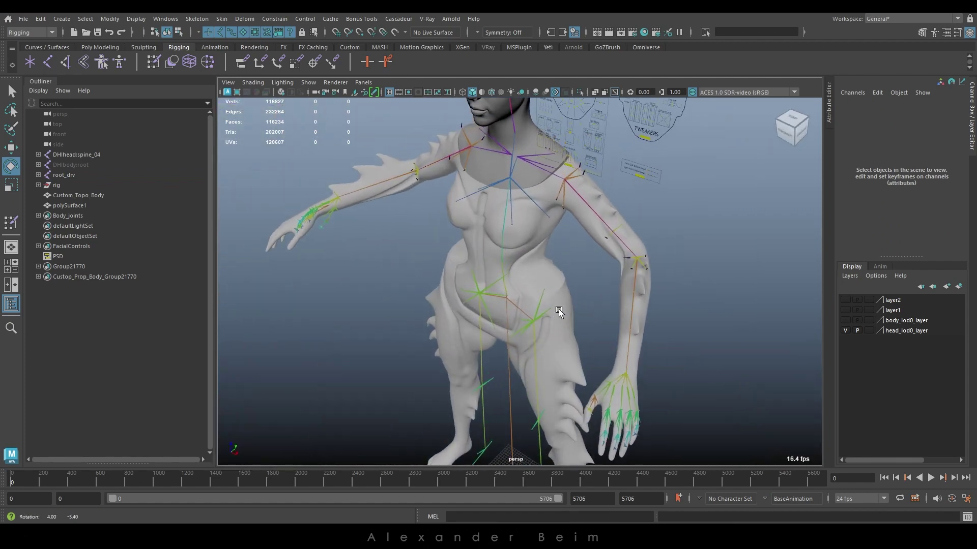
pyautogui.click(630, 390)
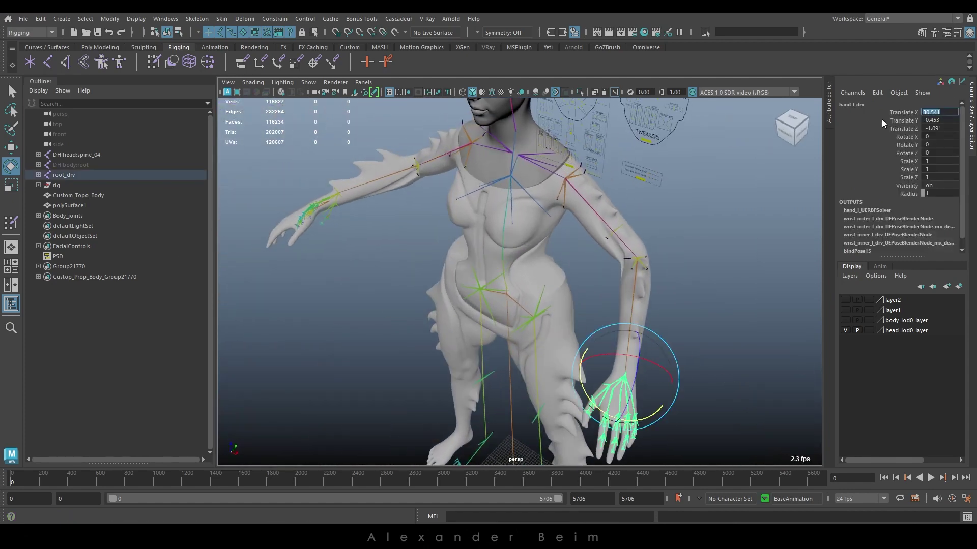
pyautogui.keyDown('alt'); pyautogui.moveTo(368, 196); pyautogui.dragTo(377, 209); pyautogui.keyUp('alt')
pyautogui.click(283, 190)
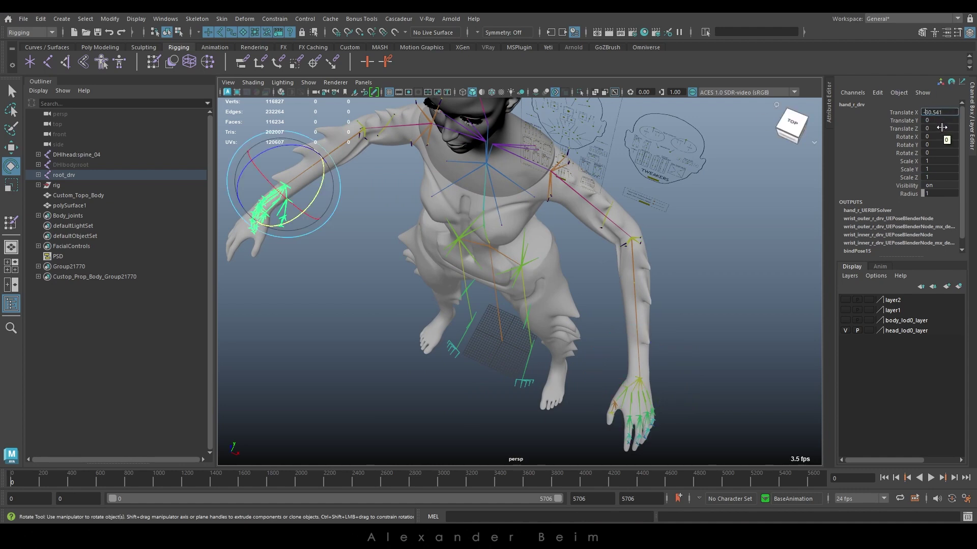
pyautogui.press('Return')
# Mirror the left hand joint's remaining translations onto hand_r_drv, setting Translate Y to -0.453 and Translate Z to 1.091.
pyautogui.click(642, 378)
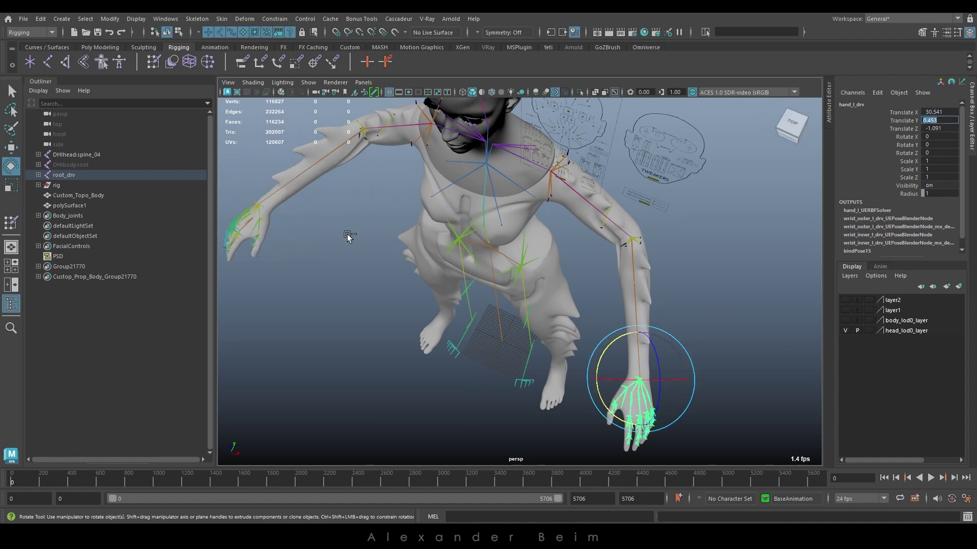
pyautogui.click(338, 273)
pyautogui.click(255, 210)
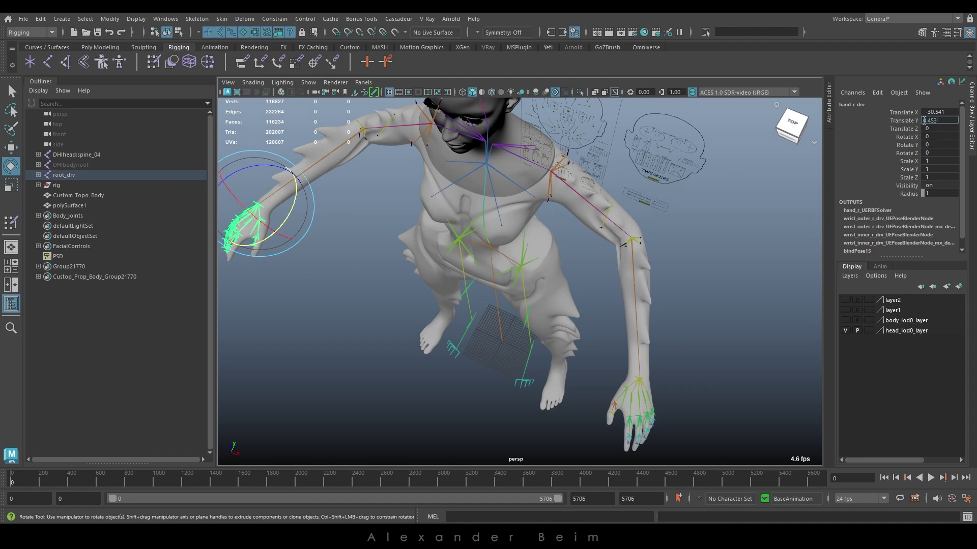
pyautogui.click(686, 367)
pyautogui.click(641, 385)
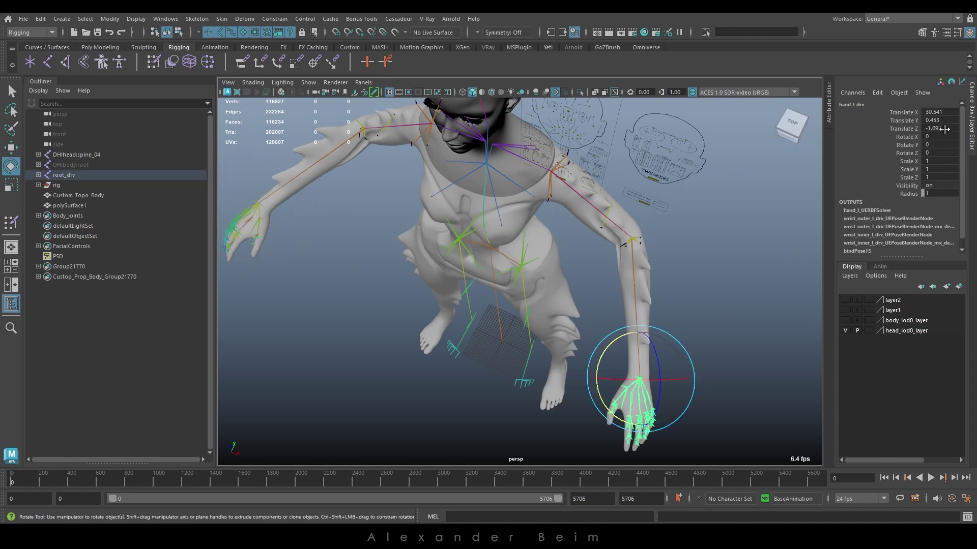
pyautogui.click(764, 203)
pyautogui.click(257, 211)
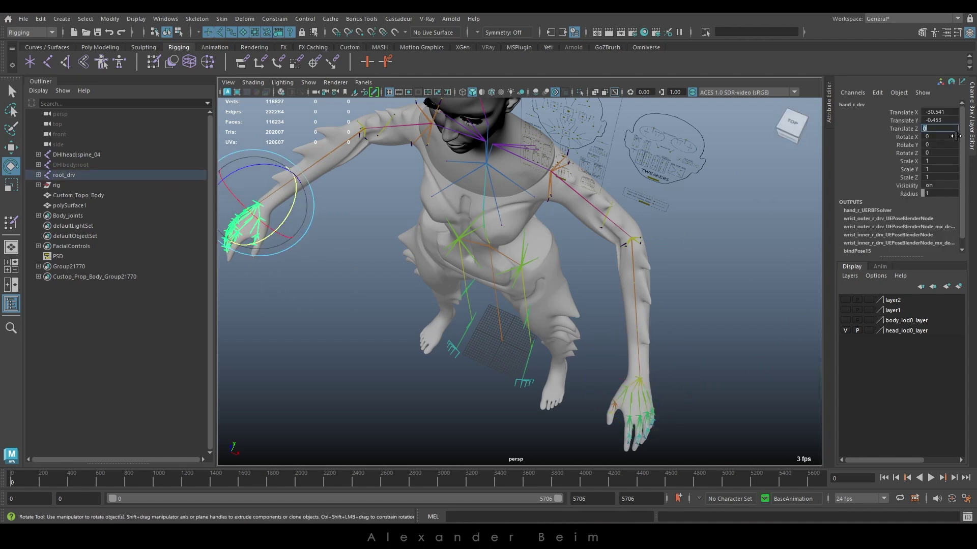
pyautogui.press('Return')
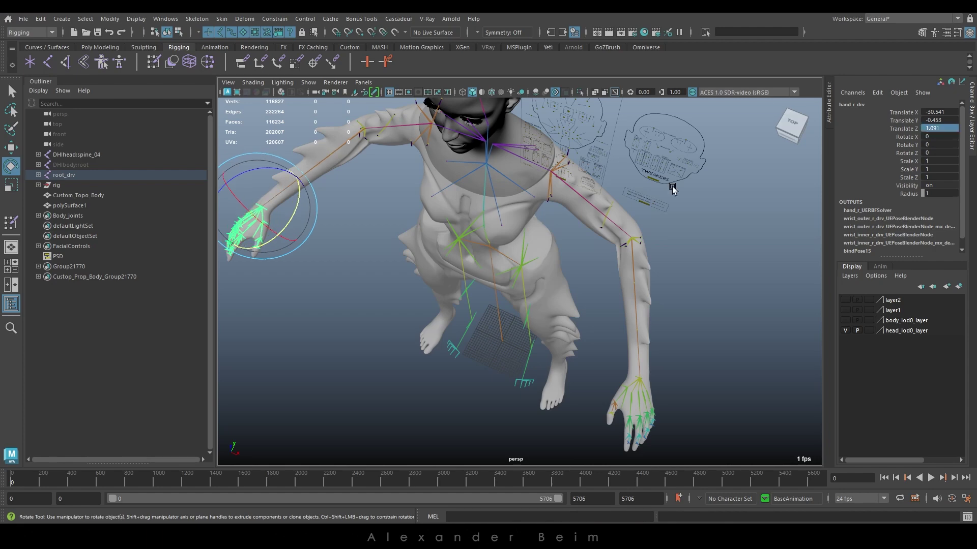
pyautogui.click(361, 178)
# Examine the arm and leg joints' alignment with the body mesh in the side view.
pyautogui.scroll(-3, 490, 216)
pyautogui.keyDown('alt'); pyautogui.moveTo(490, 216); pyautogui.dragTo(524, 178); pyautogui.keyUp('alt')
pyautogui.press('space')
pyautogui.moveTo(383, 184); pyautogui.dragTo(247, 160)
pyautogui.keyDown('alt'); pyautogui.moveTo(246, 159); pyautogui.dragTo(331, 452, button='middle'); pyautogui.keyUp('alt')
pyautogui.scroll(-3, 426, 204)
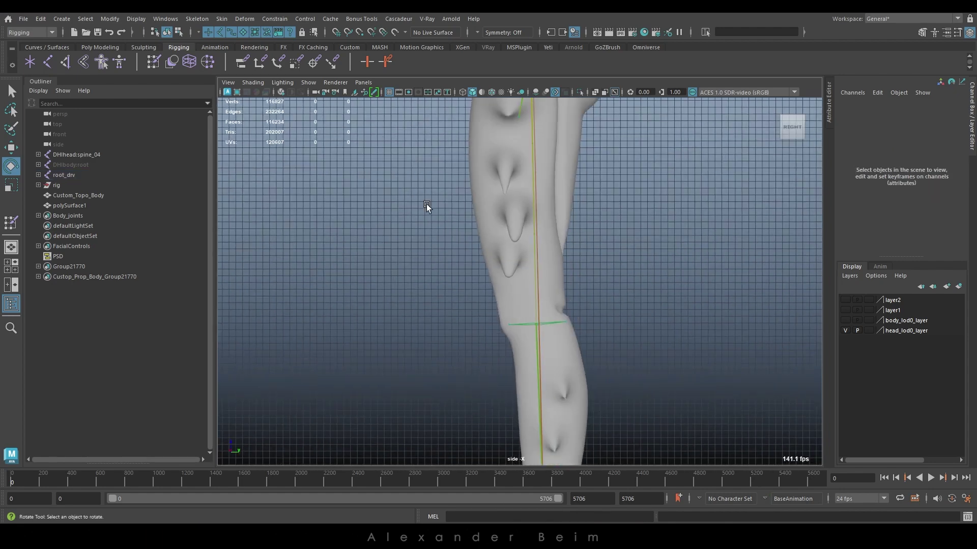
pyautogui.click(391, 94)
pyautogui.keyDown('alt'); pyautogui.moveTo(491, 119); pyautogui.dragTo(676, 337, button='middle'); pyautogui.keyUp('alt')
pyautogui.scroll(3, 513, 279)
pyautogui.press('space')
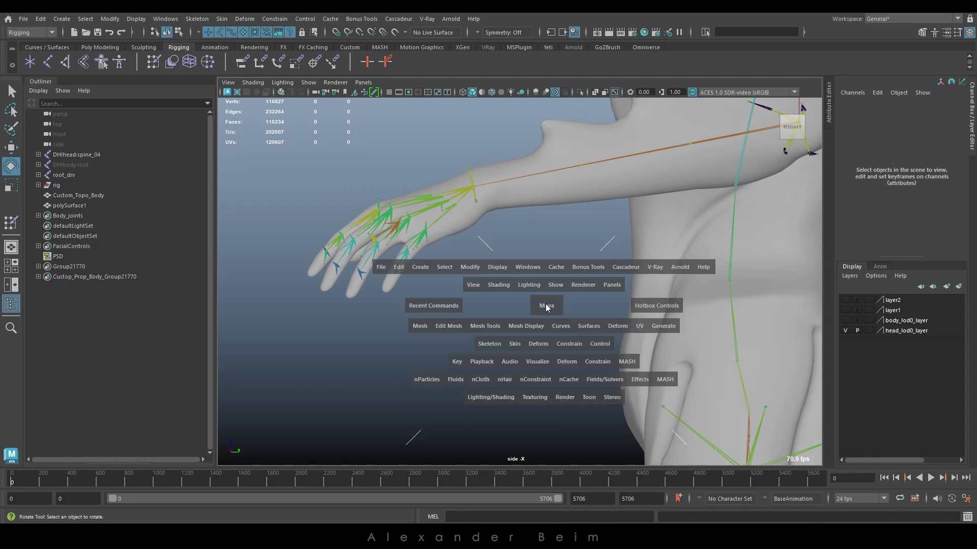
pyautogui.moveTo(546, 307); pyautogui.dragTo(543, 278)
pyautogui.keyDown('alt'); pyautogui.moveTo(538, 281); pyautogui.dragTo(517, 168, button='middle'); pyautogui.keyUp('alt')
# Rotate both thigh drv joints to -5.485 degrees in Y in the front view to spread the legs toward the mesh.
pyautogui.keyDown('alt'); pyautogui.moveTo(467, 217); pyautogui.dragTo(526, 231); pyautogui.keyUp('alt')
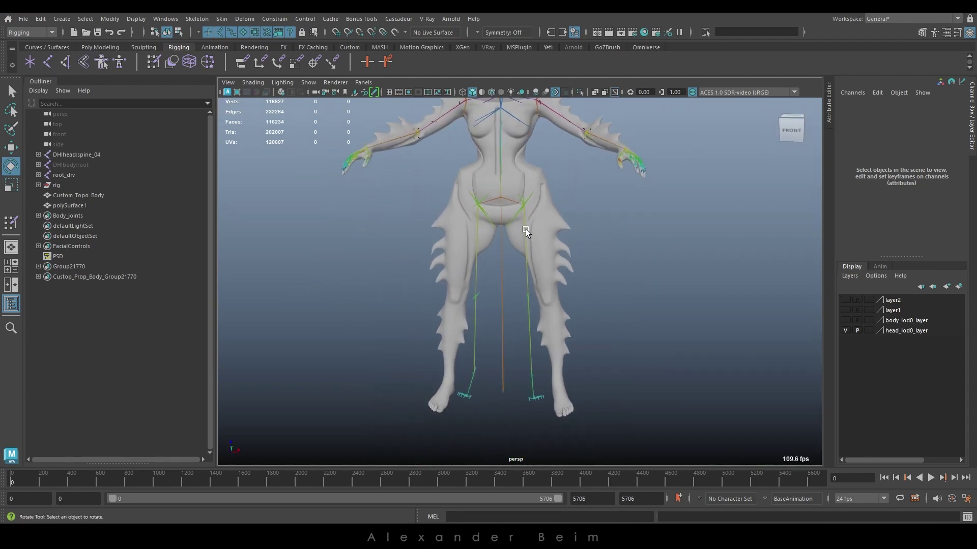
pyautogui.click(478, 226)
pyautogui.keyDown('shift'); pyautogui.click(528, 243); pyautogui.keyUp('shift')
pyautogui.keyDown('alt'); pyautogui.moveTo(578, 269); pyautogui.dragTo(594, 235); pyautogui.keyUp('alt')
pyautogui.press('space')
pyautogui.moveTo(604, 232); pyautogui.dragTo(610, 257)
pyautogui.keyDown('alt'); pyautogui.moveTo(605, 267); pyautogui.dragTo(317, 274, button='right'); pyautogui.keyUp('alt')
pyautogui.moveTo(519, 203)
pyautogui.mouseDown()
pyautogui.moveTo(514, 221)
pyautogui.moveTo(518, 208)
pyautogui.mouseUp()
pyautogui.keyDown('alt'); pyautogui.moveTo(518, 207); pyautogui.dragTo(519, 289, button='right'); pyautogui.keyUp('alt')
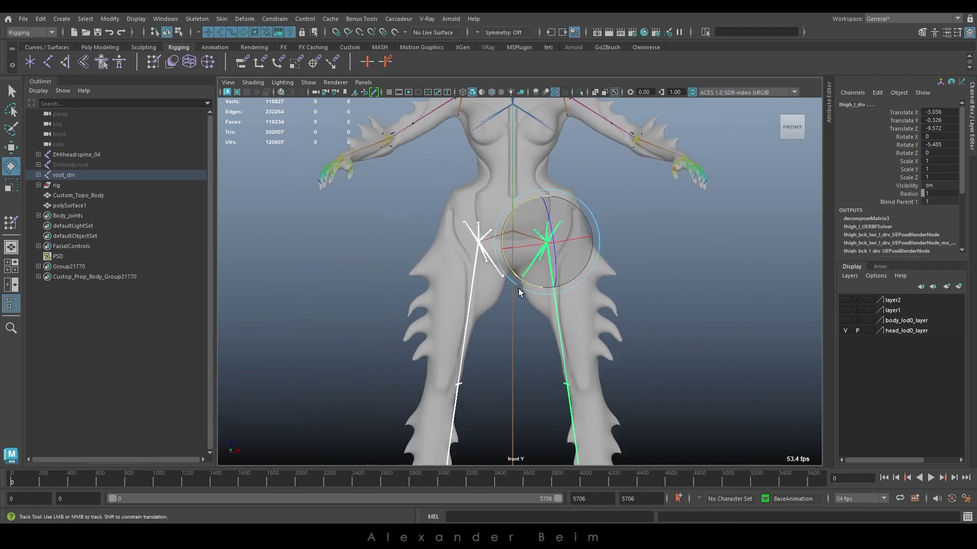
pyautogui.keyDown('alt'); pyautogui.moveTo(519, 289); pyautogui.dragTo(494, 263, button='middle'); pyautogui.keyUp('alt')
# Move thigh_l_drv outward to Translate Z -11.987 and mirror it by setting thigh_r_drv's Translate Z to 11.987.
pyautogui.click(622, 224)
pyautogui.click(523, 229)
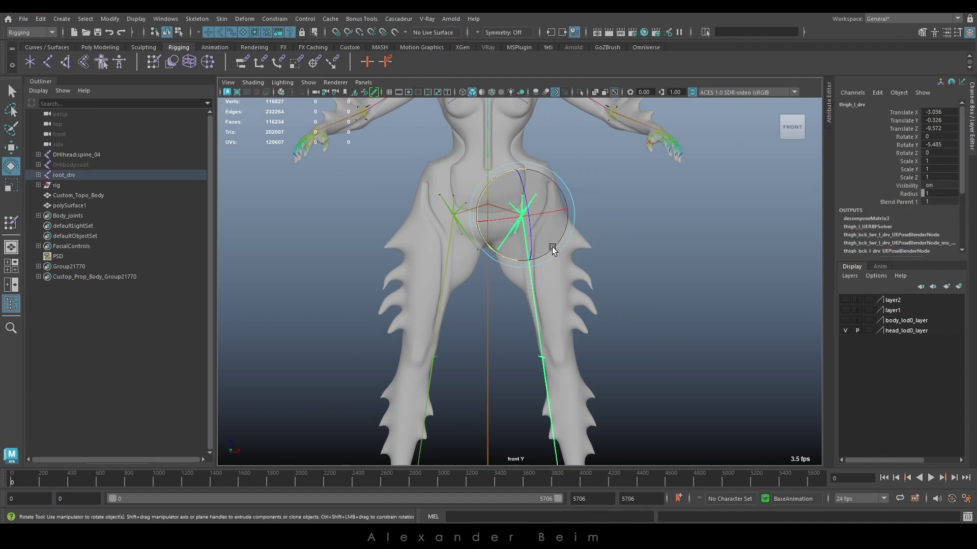
pyautogui.press('w')
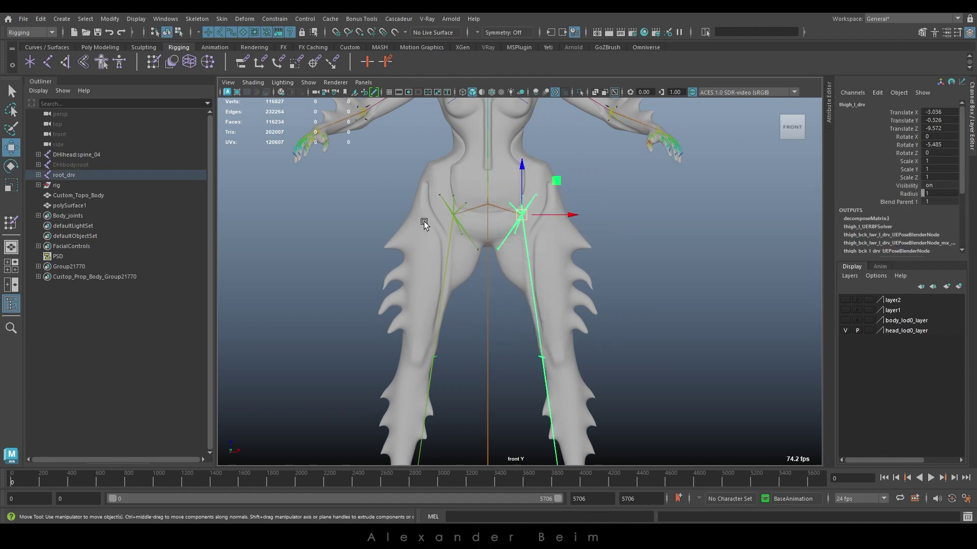
pyautogui.moveTo(521, 212); pyautogui.dragTo(580, 215)
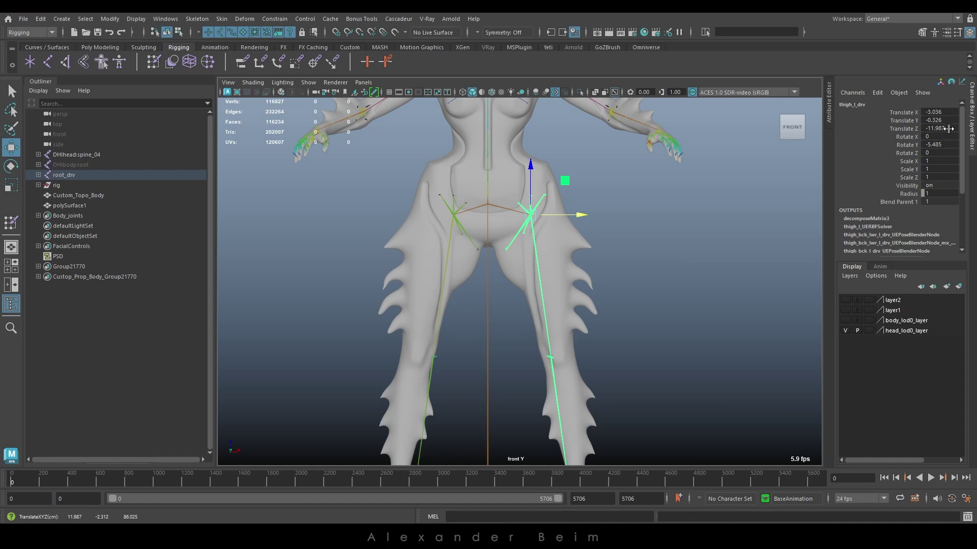
pyautogui.click(452, 217)
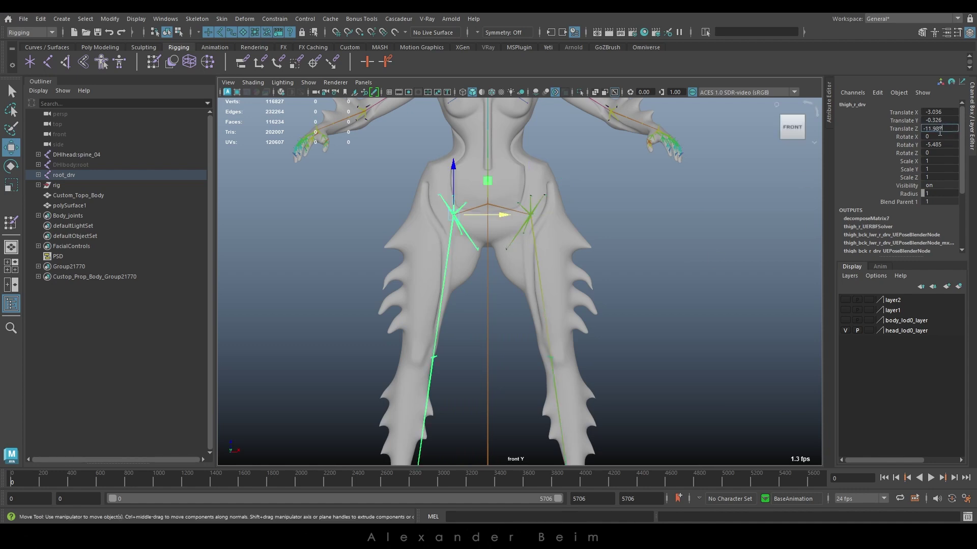
pyautogui.press('Return')
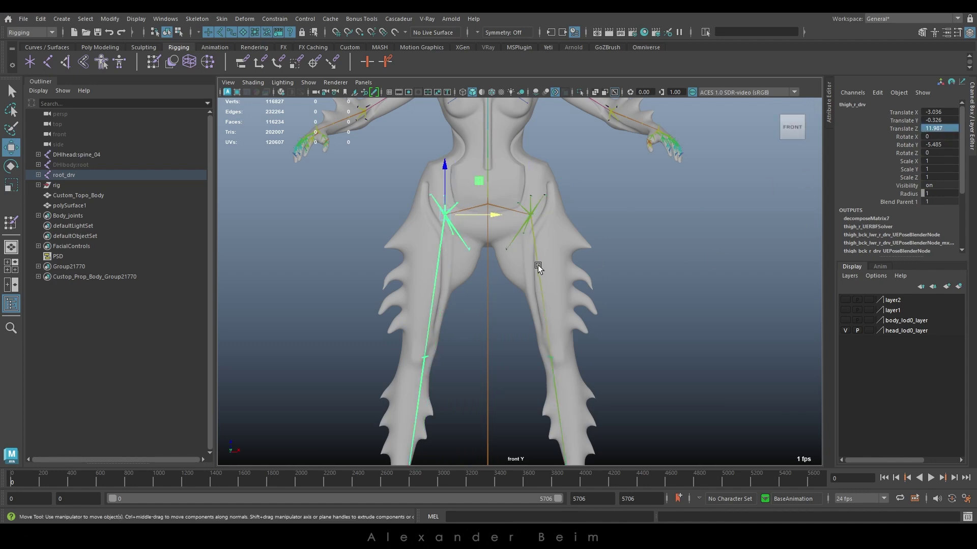
# Rotate both thigh drv joints to -5.146 degrees in Y in the front view to follow the mesh legs.
pyautogui.click(532, 235)
pyautogui.press('e')
pyautogui.press('f')
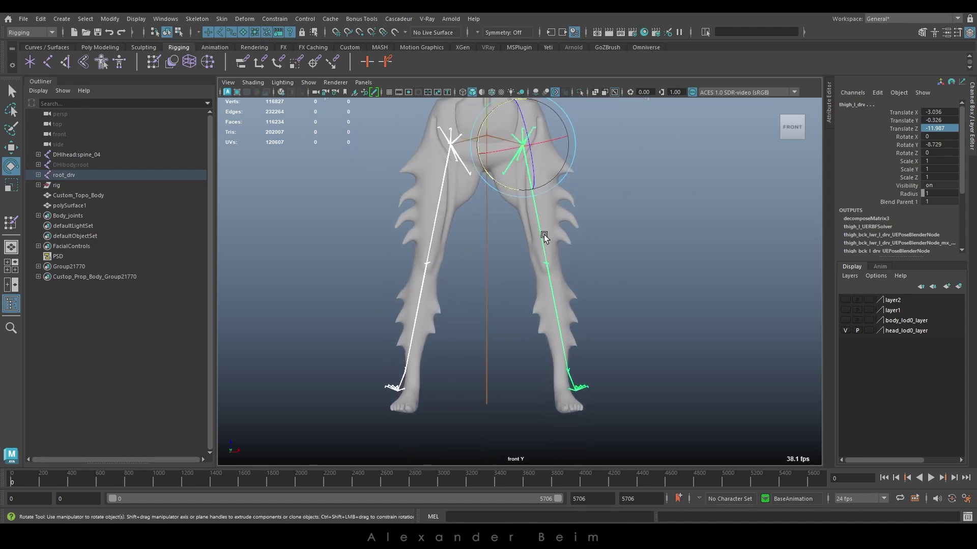
pyautogui.moveTo(544, 234); pyautogui.dragTo(437, 293, button='middle')
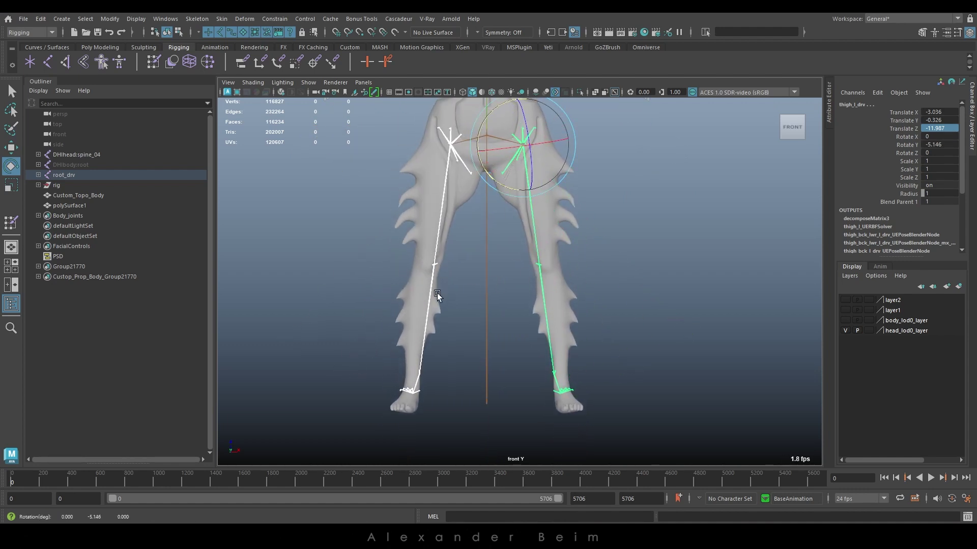
# Move thigh_l_drv outward to Translate Z -15.36 and rotate it to -4.421 degrees in Y.
pyautogui.click(582, 178)
pyautogui.click(524, 155)
pyautogui.press('w')
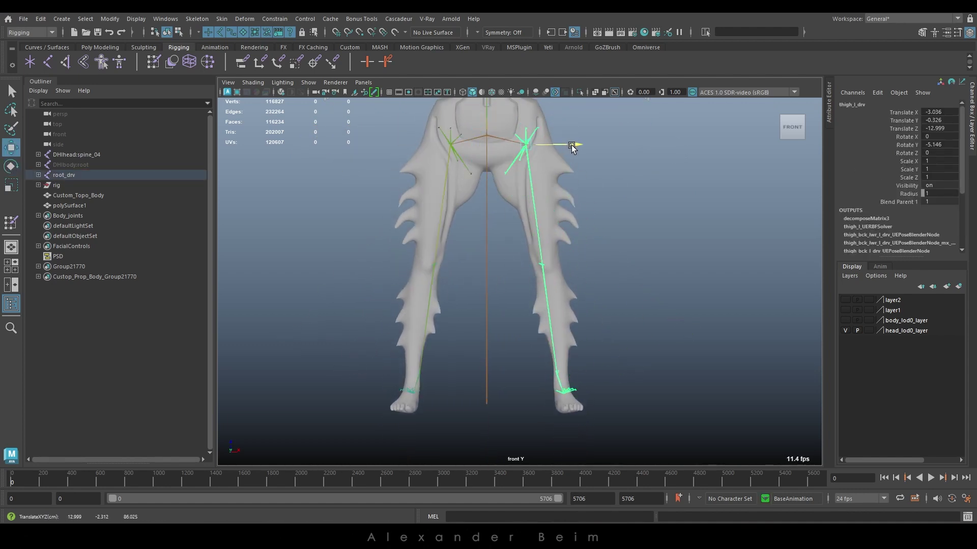
pyautogui.moveTo(571, 146); pyautogui.dragTo(580, 148)
pyautogui.press('e')
pyautogui.moveTo(584, 158); pyautogui.dragTo(480, 245, button='middle')
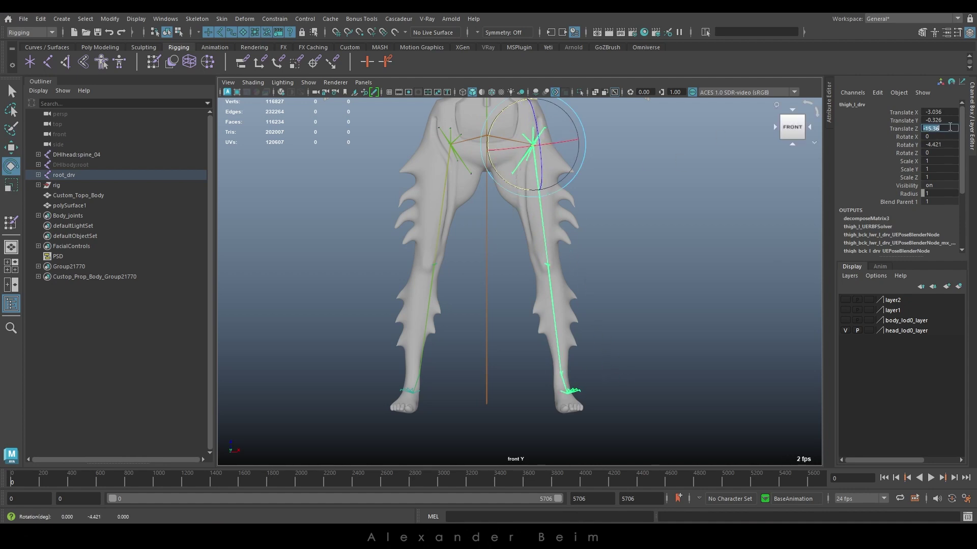
# Mirror the left thigh's placement onto thigh_r_drv, setting Translate Z to 15.36 and Rotate Y to -4.421.
pyautogui.click(379, 168)
pyautogui.click(460, 158)
pyautogui.click(950, 128)
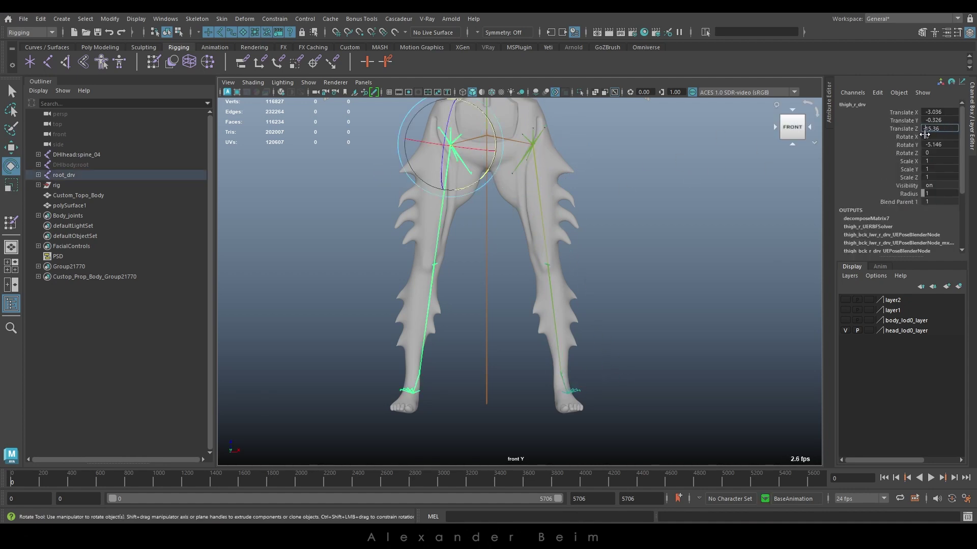
pyautogui.press('Return')
pyautogui.moveTo(592, 186); pyautogui.dragTo(531, 182)
pyautogui.click(944, 145)
pyautogui.click(631, 209)
pyautogui.click(437, 171)
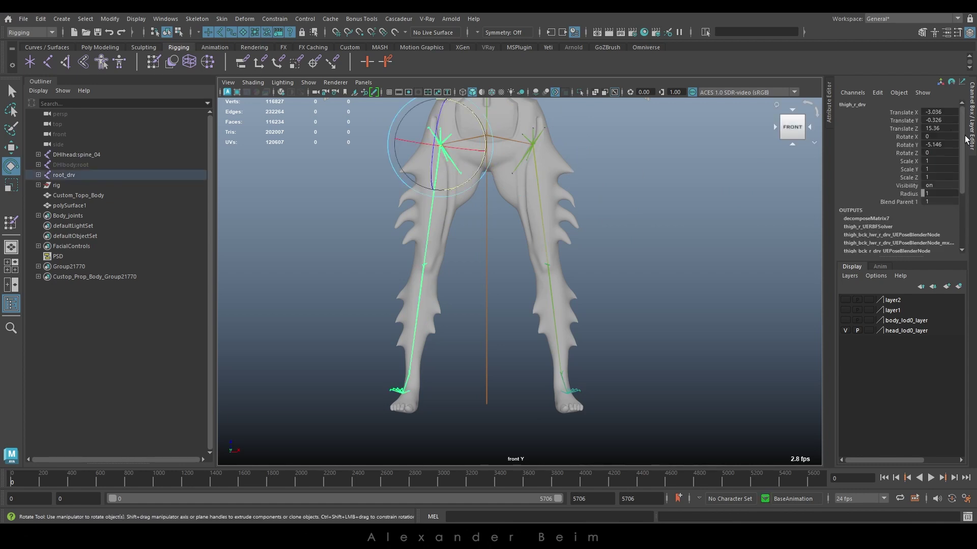
pyautogui.click(945, 145)
pyautogui.hotkey('ctrl', 'v')
pyautogui.press('Return')
# Examine the leg joints' alignment with the body mesh in the side and perspective views.
pyautogui.click(624, 274)
pyautogui.keyDown('alt'); pyautogui.moveTo(621, 279); pyautogui.dragTo(616, 256, button='middle'); pyautogui.keyUp('alt')
pyautogui.press('space')
pyautogui.press('space')
pyautogui.keyDown('alt'); pyautogui.moveTo(585, 272); pyautogui.dragTo(502, 329, button='right'); pyautogui.keyUp('alt')
pyautogui.keyDown('alt'); pyautogui.moveTo(502, 329); pyautogui.dragTo(441, 136, button='middle'); pyautogui.keyUp('alt')
pyautogui.keyDown('alt'); pyautogui.moveTo(600, 326); pyautogui.dragTo(588, 258, button='middle'); pyautogui.keyUp('alt')
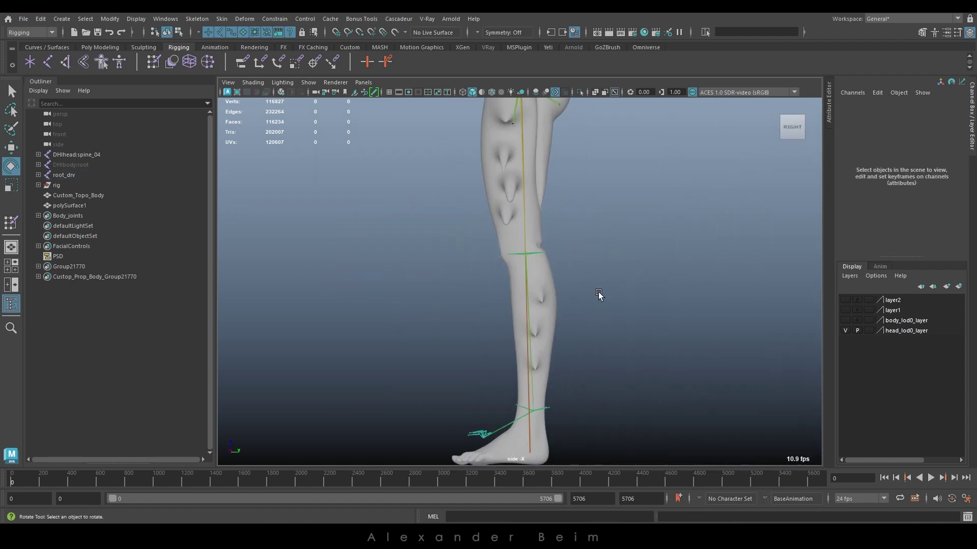
pyautogui.press('space')
pyautogui.press('space')
pyautogui.keyDown('alt'); pyautogui.moveTo(492, 276); pyautogui.dragTo(575, 325, button='right'); pyautogui.keyUp('alt')
pyautogui.keyDown('alt'); pyautogui.moveTo(585, 377); pyautogui.dragTo(611, 272, button='middle'); pyautogui.keyUp('alt')
pyautogui.moveTo(611, 273)
pyautogui.keyDown('alt'); pyautogui.mouseDown()
pyautogui.moveTo(634, 277)
pyautogui.moveTo(627, 266)
pyautogui.mouseUp(); pyautogui.keyUp('alt')
# Move foot_l_drv down into the left ankle in the front view, to about Translate X -42.311, Y -0.32 and Z -0.273.
pyautogui.click(601, 329)
pyautogui.press('w')
pyautogui.keyDown('alt'); pyautogui.moveTo(658, 329); pyautogui.dragTo(690, 317); pyautogui.keyUp('alt')
pyautogui.press('space')
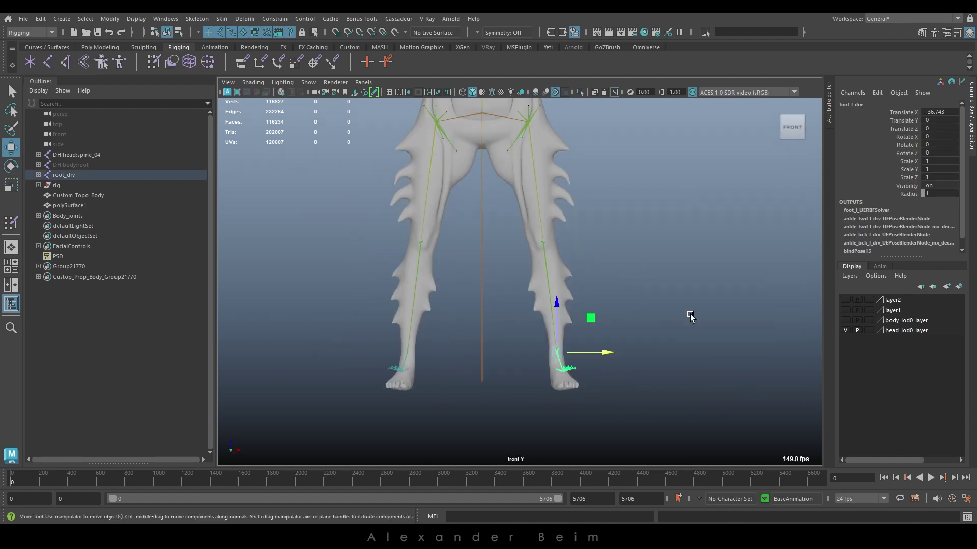
pyautogui.keyDown('alt'); pyautogui.moveTo(690, 317); pyautogui.dragTo(655, 240, button='middle'); pyautogui.keyUp('alt')
pyautogui.keyDown('alt'); pyautogui.moveTo(654, 239); pyautogui.dragTo(918, 339, button='right'); pyautogui.keyUp('alt')
pyautogui.keyDown('alt'); pyautogui.moveTo(570, 315); pyautogui.dragTo(508, 253, button='right'); pyautogui.keyUp('alt')
pyautogui.keyDown('alt'); pyautogui.moveTo(509, 253); pyautogui.dragTo(506, 288, button='middle'); pyautogui.keyUp('alt')
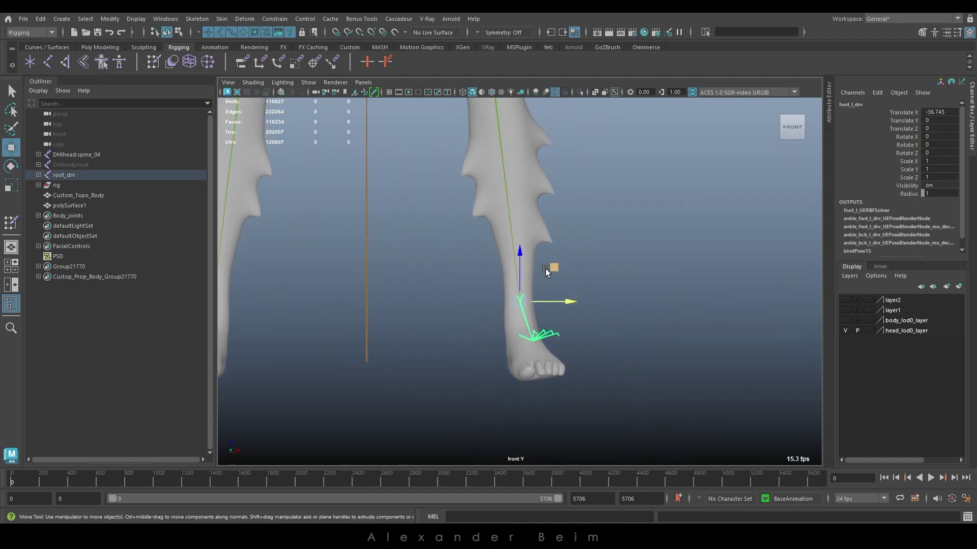
pyautogui.moveTo(546, 268); pyautogui.dragTo(558, 299)
# Shift foot_l_drv sideways to center it in the foot mesh, to about Translate X -42.23, Y -0.219 and Z 0.39.
pyautogui.keyDown('alt'); pyautogui.moveTo(621, 328); pyautogui.dragTo(621, 326); pyautogui.keyUp('alt')
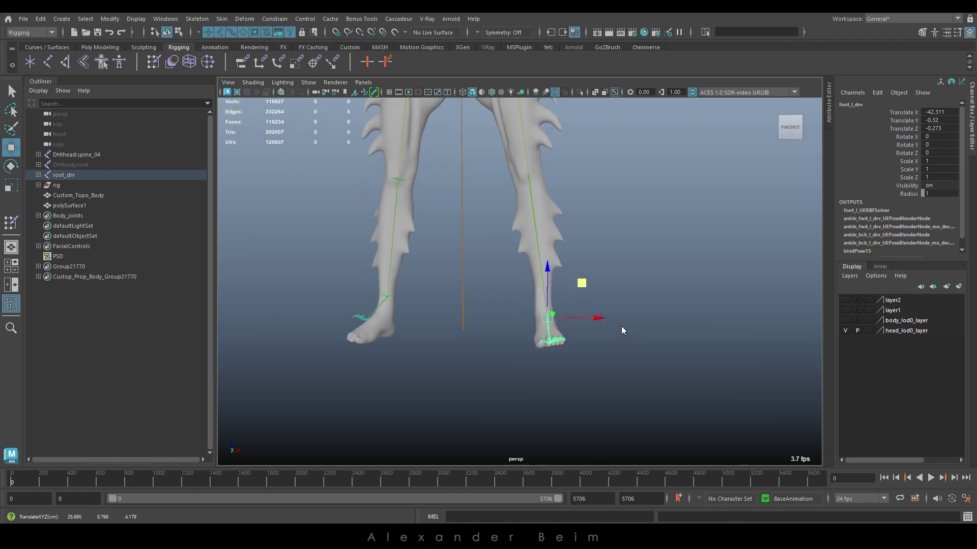
pyautogui.keyDown('alt'); pyautogui.moveTo(590, 272); pyautogui.dragTo(603, 346); pyautogui.keyUp('alt')
pyautogui.keyDown('alt'); pyautogui.moveTo(603, 346); pyautogui.dragTo(864, 402, button='right'); pyautogui.keyUp('alt')
pyautogui.keyDown('alt'); pyautogui.moveTo(760, 218); pyautogui.dragTo(751, 300, button='middle'); pyautogui.keyUp('alt')
pyautogui.keyDown('alt'); pyautogui.moveTo(684, 247); pyautogui.dragTo(637, 284, button='middle'); pyautogui.keyUp('alt')
pyautogui.keyDown('alt'); pyautogui.moveTo(636, 284); pyautogui.dragTo(549, 214, button='right'); pyautogui.keyUp('alt')
pyautogui.keyDown('alt'); pyautogui.moveTo(589, 200); pyautogui.dragTo(585, 235); pyautogui.keyUp('alt')
pyautogui.keyDown('alt'); pyautogui.moveTo(585, 235); pyautogui.dragTo(590, 246, button='right'); pyautogui.keyUp('alt')
pyautogui.moveTo(557, 232); pyautogui.dragTo(550, 234)
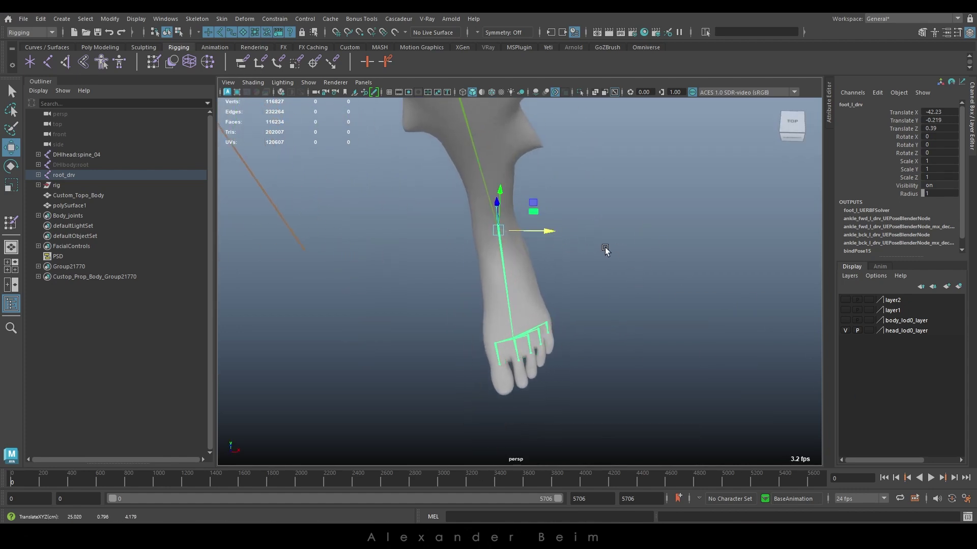
# Raise foot_l_drv slightly within the ankle, to Translate X -41.679, Y -0.201 and Z 0.32.
pyautogui.keyDown('alt'); pyautogui.moveTo(605, 248); pyautogui.dragTo(498, 247); pyautogui.keyUp('alt')
pyautogui.keyDown('alt'); pyautogui.moveTo(499, 248); pyautogui.dragTo(595, 260, button='right'); pyautogui.keyUp('alt')
pyautogui.keyDown('alt'); pyautogui.moveTo(595, 259); pyautogui.dragTo(604, 255); pyautogui.keyUp('alt')
pyautogui.keyDown('alt'); pyautogui.moveTo(604, 255); pyautogui.dragTo(637, 284, button='right'); pyautogui.keyUp('alt')
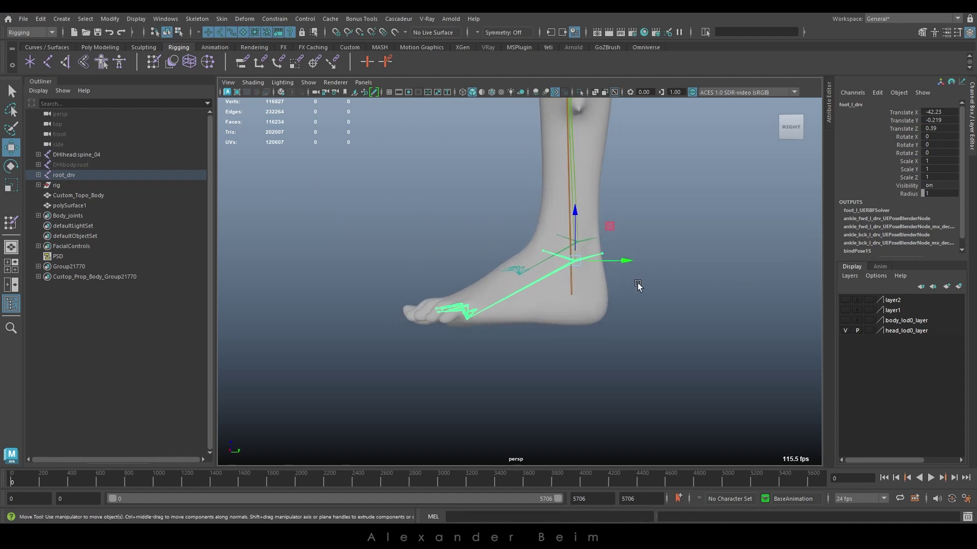
pyautogui.keyDown('alt'); pyautogui.moveTo(638, 285); pyautogui.dragTo(637, 281); pyautogui.keyUp('alt')
pyautogui.moveTo(576, 215); pyautogui.dragTo(575, 208)
# Mirror the left foot joint's Translate X onto foot_r_drv as 41.679.
pyautogui.keyDown('alt'); pyautogui.moveTo(725, 316); pyautogui.dragTo(502, 290, button='right'); pyautogui.keyUp('alt')
pyautogui.keyDown('alt'); pyautogui.moveTo(503, 290); pyautogui.dragTo(521, 266); pyautogui.keyUp('alt')
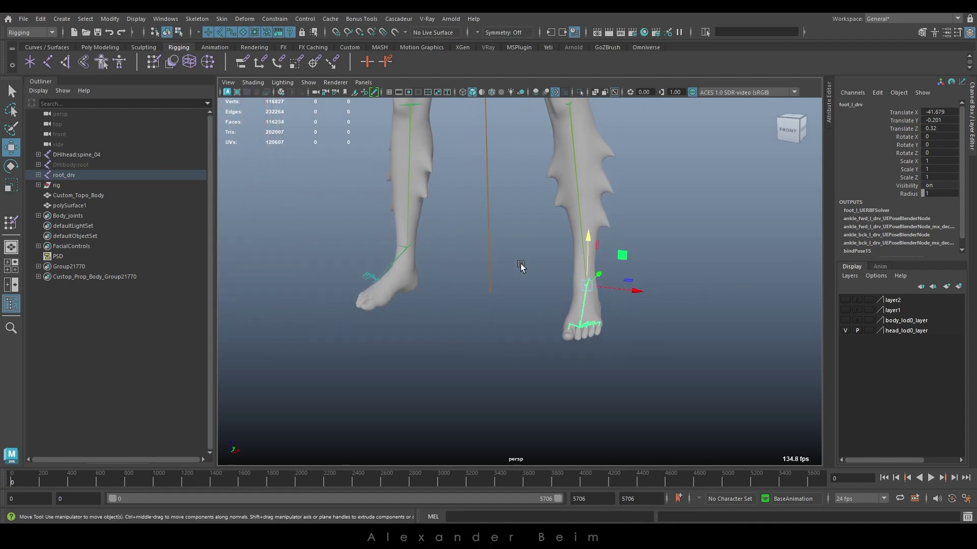
pyautogui.scroll(2, 521, 266)
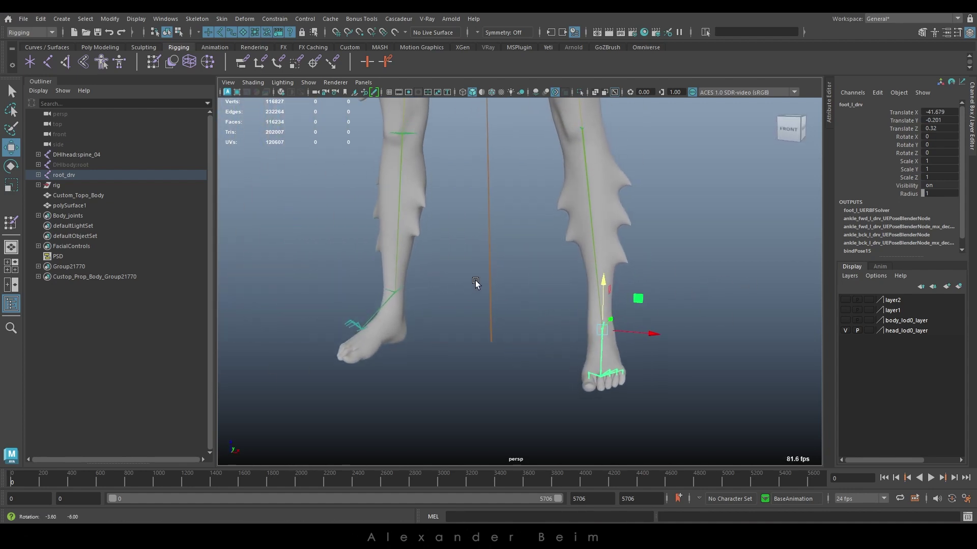
pyautogui.click(404, 298)
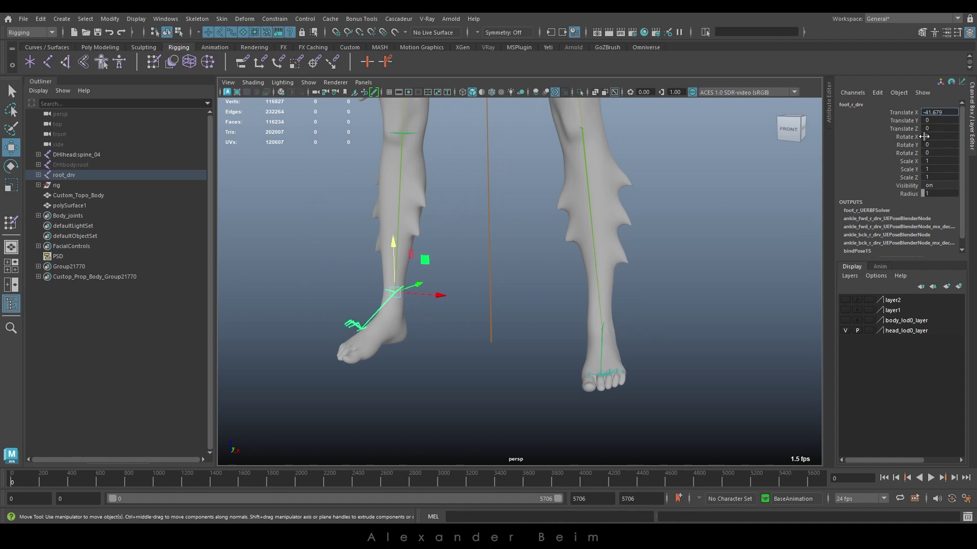
pyautogui.press('BackSpace')
pyautogui.press('Return')
# Mirror the left foot joint's remaining translations onto foot_r_drv, setting Translate Y to 0.201 and Translate Z to -0.32.
pyautogui.click(607, 338)
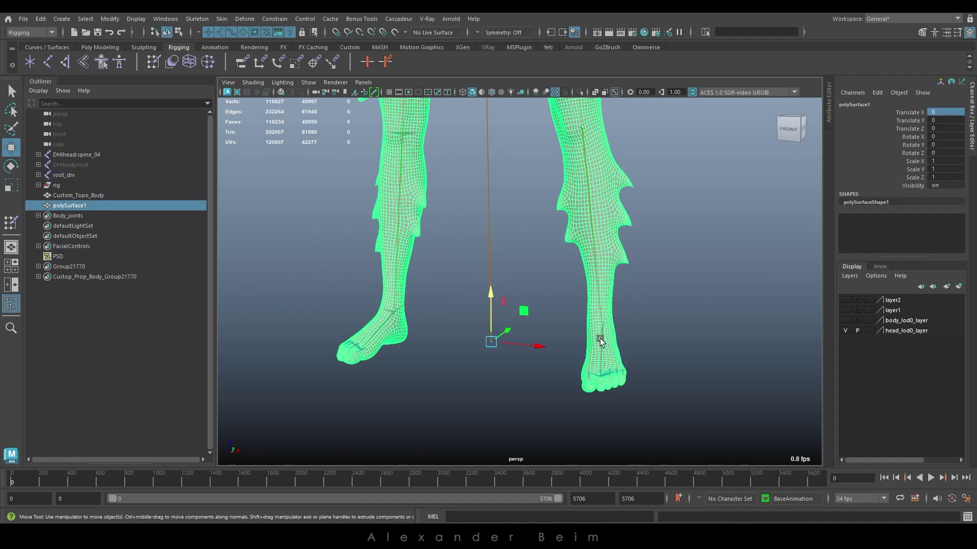
pyautogui.click(600, 340)
pyautogui.click(944, 119)
pyautogui.click(389, 315)
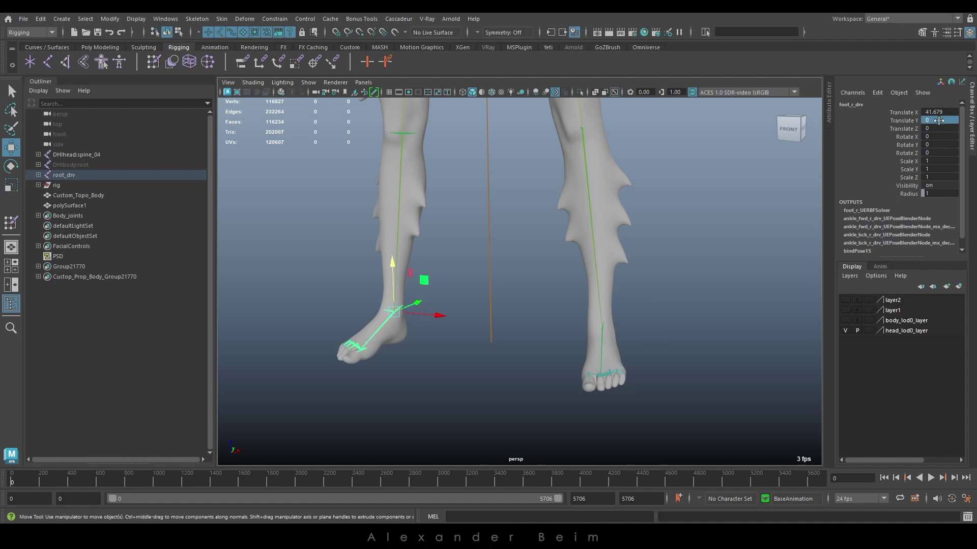
pyautogui.click(600, 340)
pyautogui.click(389, 322)
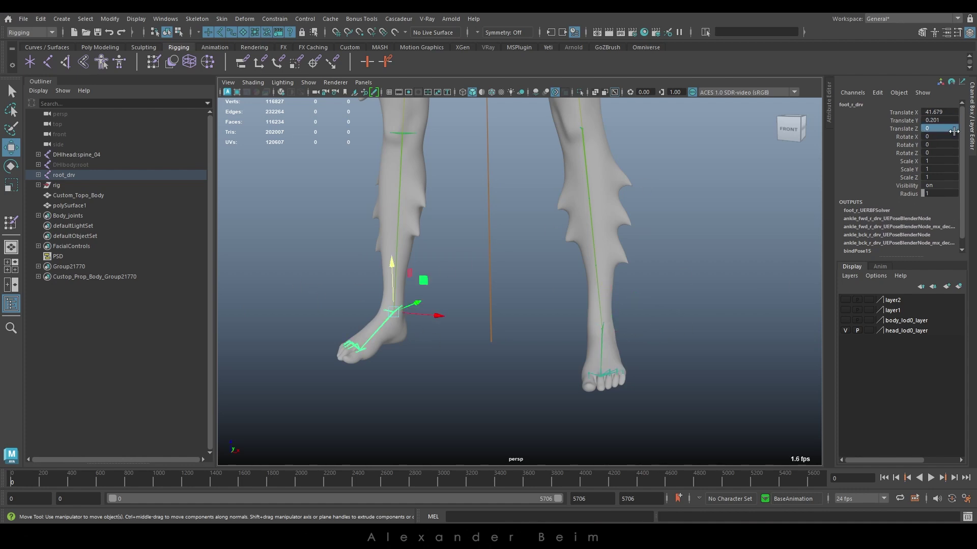
pyautogui.press('Return')
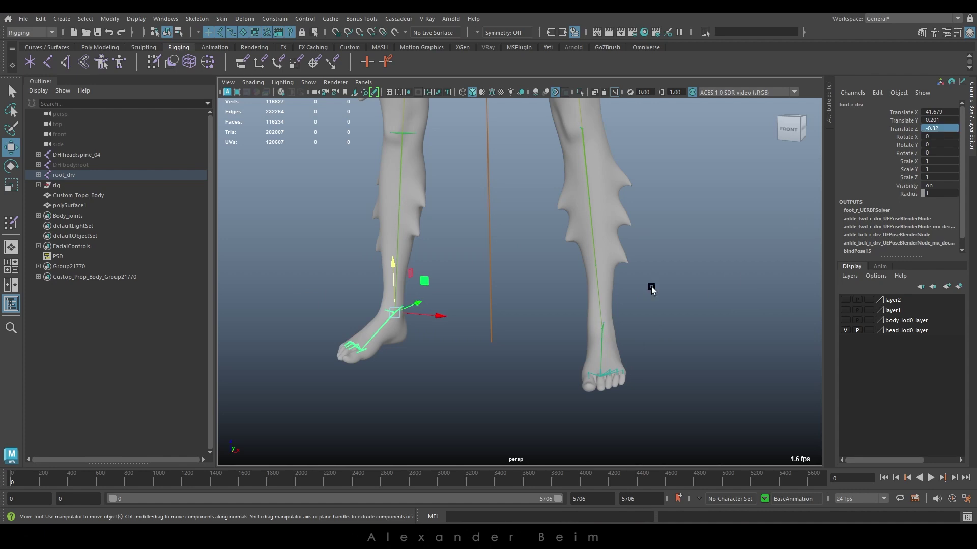
# Try moving the front ankle joint ankle_fwdOff_l_drv in the perspective view, and undo the move.
pyautogui.click(652, 288)
pyautogui.keyDown('alt'); pyautogui.moveTo(652, 288); pyautogui.dragTo(633, 257); pyautogui.keyUp('alt')
pyautogui.press('space')
pyautogui.moveTo(632, 258); pyautogui.dragTo(671, 257)
pyautogui.keyDown('alt'); pyautogui.moveTo(489, 208); pyautogui.dragTo(603, 351, button='middle'); pyautogui.keyUp('alt')
pyautogui.press('space')
pyautogui.moveTo(603, 351); pyautogui.dragTo(603, 315)
pyautogui.click(508, 308)
pyautogui.press('f')
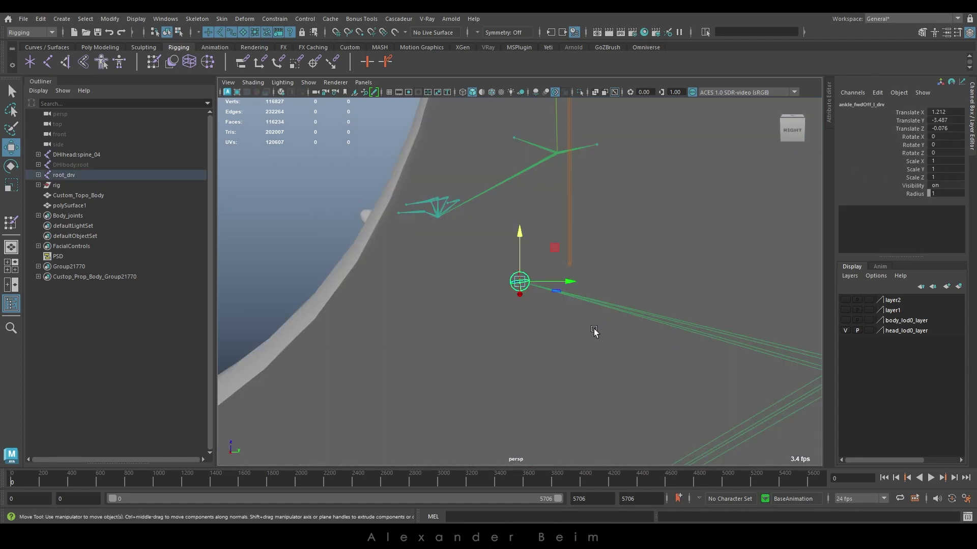
pyautogui.keyDown('alt'); pyautogui.moveTo(564, 336); pyautogui.dragTo(549, 322); pyautogui.keyUp('alt')
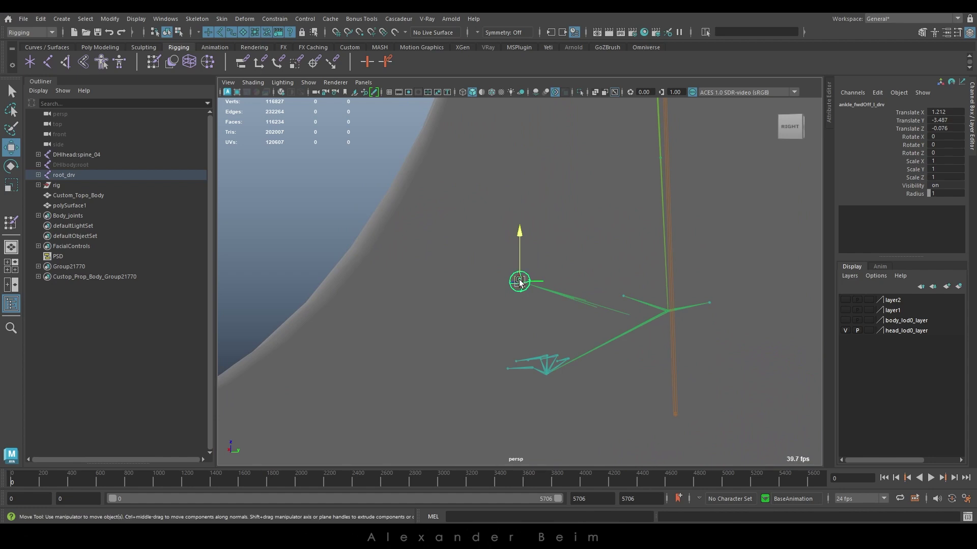
pyautogui.moveTo(519, 279); pyautogui.dragTo(511, 272)
pyautogui.hotkey('ctrl', 'z')
pyautogui.click(453, 247)
# Reveal ankle_fwd_l_drv in the joint hierarchy and move its parent ankle_fwdOff_l_drv to the front surface of the ankle in the side view.
pyautogui.keyDown('alt'); pyautogui.moveTo(453, 249); pyautogui.dragTo(290, 259, button='right'); pyautogui.keyUp('alt')
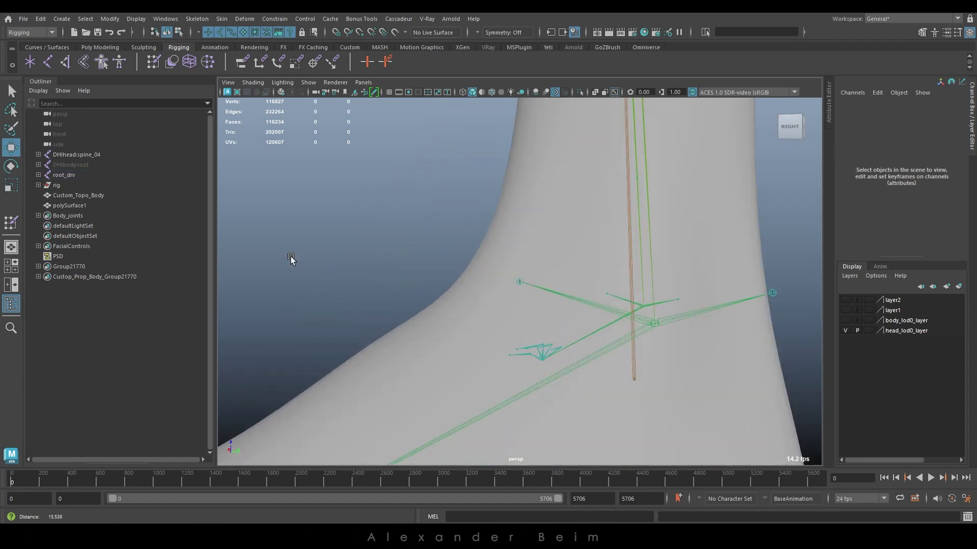
pyautogui.keyDown('alt'); pyautogui.moveTo(290, 259); pyautogui.dragTo(377, 300); pyautogui.keyUp('alt')
pyautogui.keyDown('alt'); pyautogui.moveTo(376, 300); pyautogui.dragTo(707, 355, button='right'); pyautogui.keyUp('alt')
pyautogui.keyDown('alt'); pyautogui.moveTo(706, 355); pyautogui.dragTo(519, 316); pyautogui.keyUp('alt')
pyautogui.click(519, 282)
pyautogui.rightClick(73, 174)
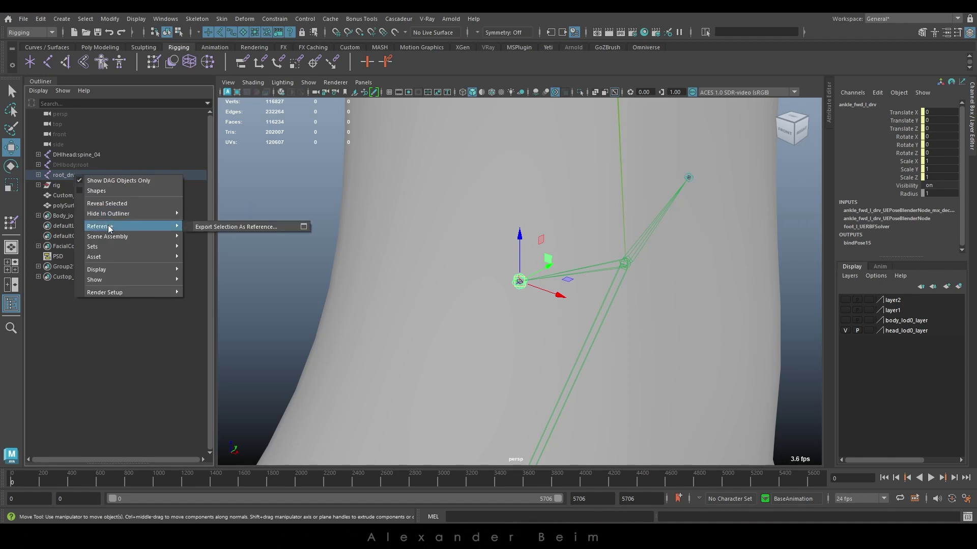
pyautogui.click(146, 204)
pyautogui.click(108, 267)
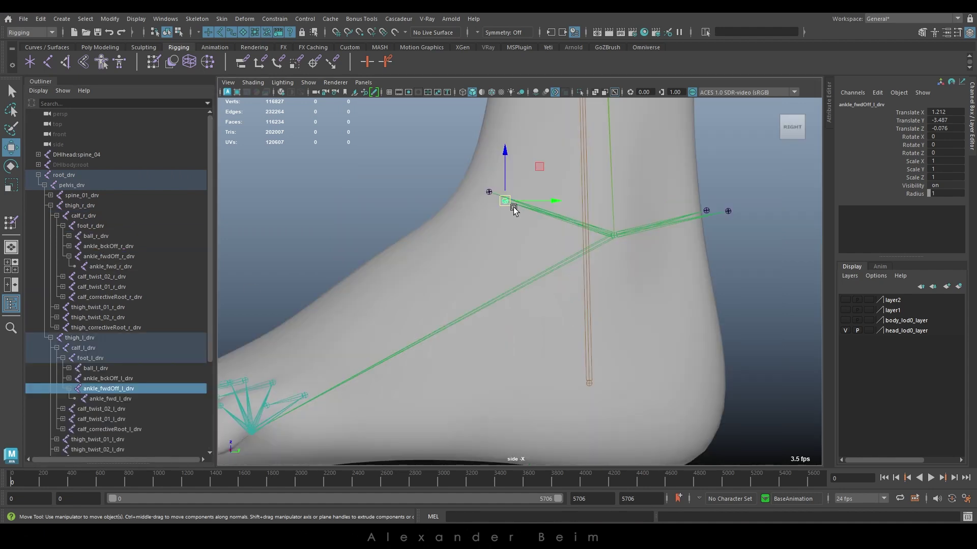
pyautogui.moveTo(508, 203); pyautogui.dragTo(470, 184)
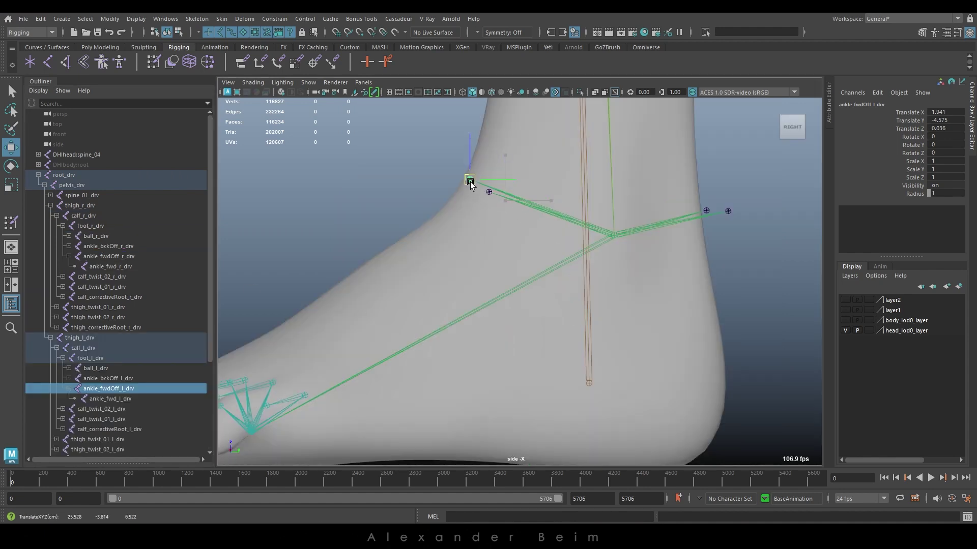
# Move ankle_bckOff_r_drv to the back surface of the ankle and ankle_fwdOff_r_drv to its front surface in the side view.
pyautogui.click(732, 218)
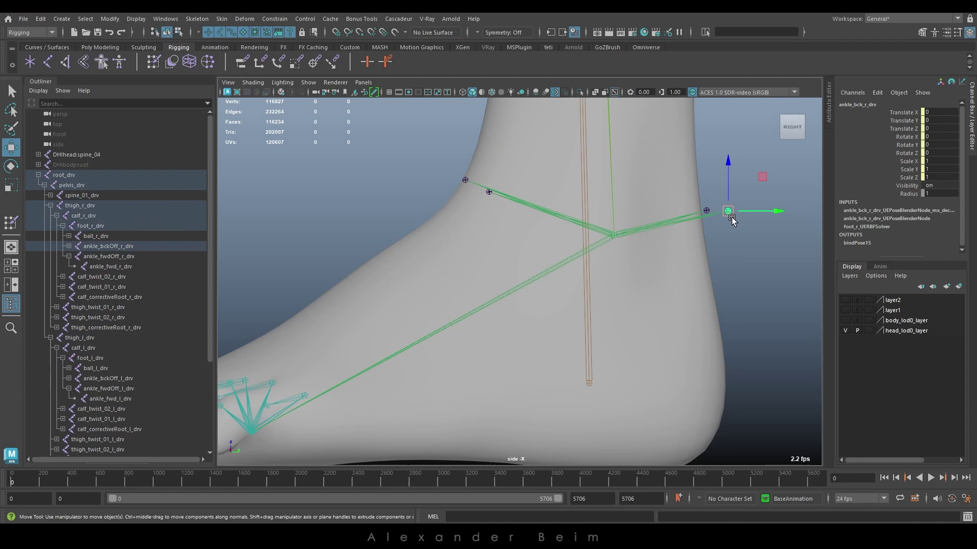
pyautogui.click(81, 246)
pyautogui.moveTo(728, 212); pyautogui.dragTo(694, 212)
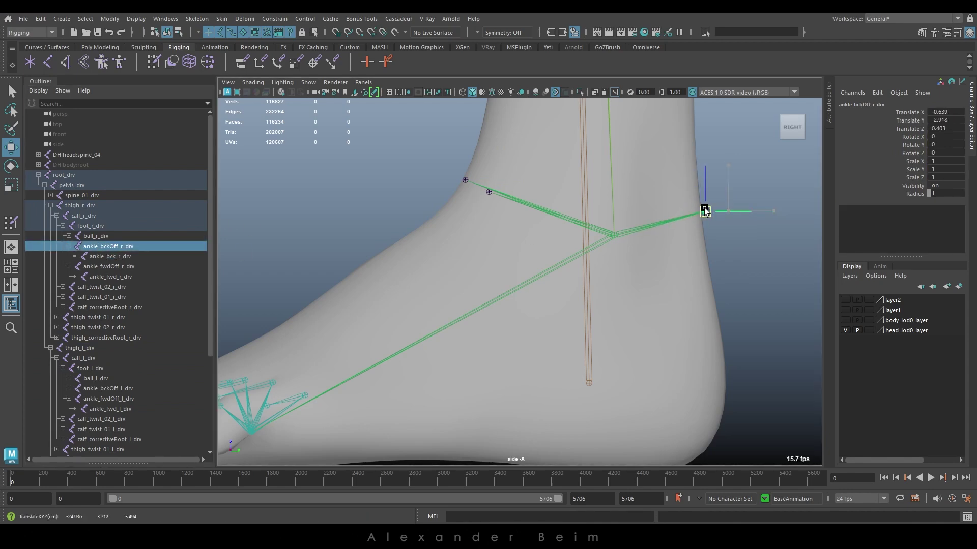
pyautogui.click(487, 195)
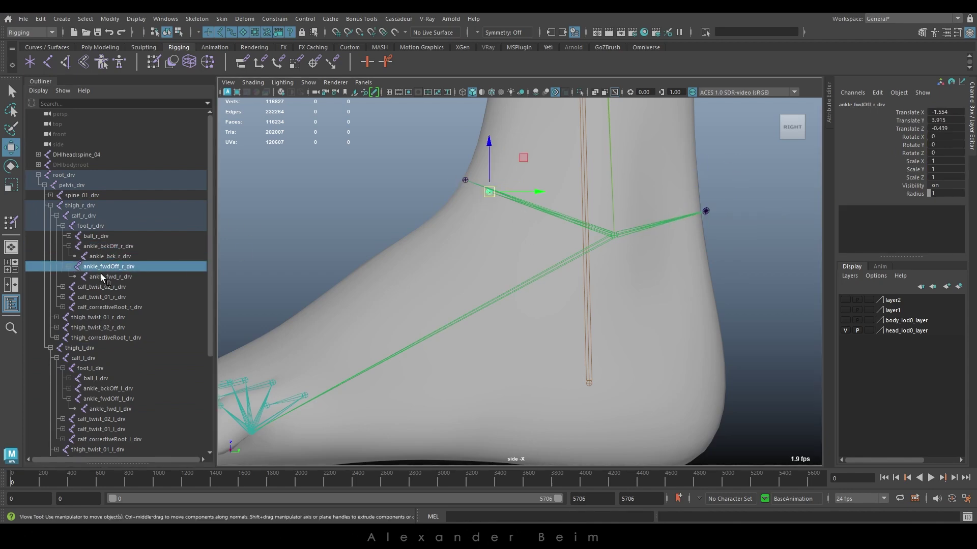
pyautogui.moveTo(489, 191); pyautogui.dragTo(469, 191)
# Shift ankle_fwdOff_r_drv sideways in the front view to center it on the ankle, to about Translate Z -0.007.
pyautogui.press('space')
pyautogui.press('space')
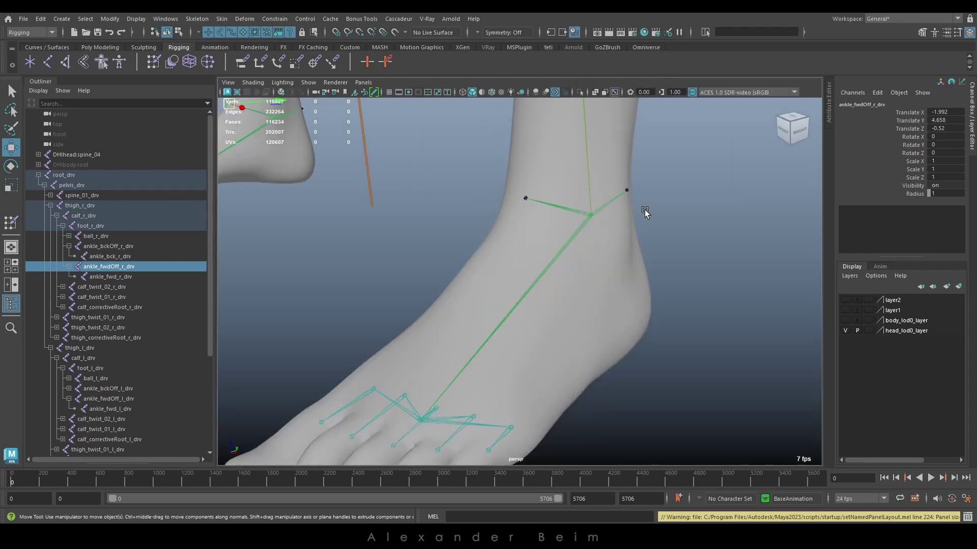
pyautogui.keyDown('alt'); pyautogui.moveTo(621, 270); pyautogui.dragTo(390, 250, button='right'); pyautogui.keyUp('alt')
pyautogui.keyDown('alt'); pyautogui.moveTo(390, 251); pyautogui.dragTo(677, 258); pyautogui.keyUp('alt')
pyautogui.keyDown('alt'); pyautogui.moveTo(676, 258); pyautogui.dragTo(582, 249, button='right'); pyautogui.keyUp('alt')
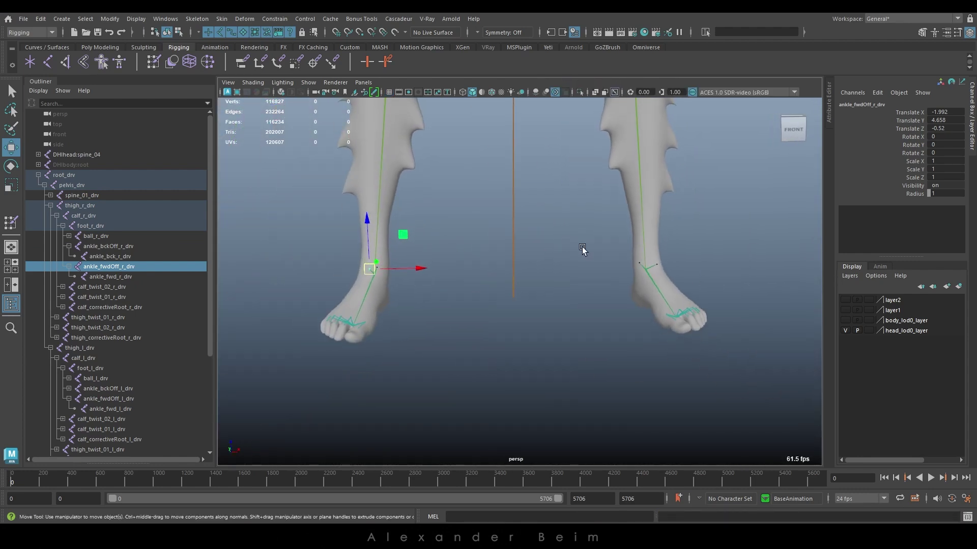
pyautogui.press('space')
pyautogui.scroll(3, 544, 283)
pyautogui.moveTo(428, 276); pyautogui.dragTo(427, 275)
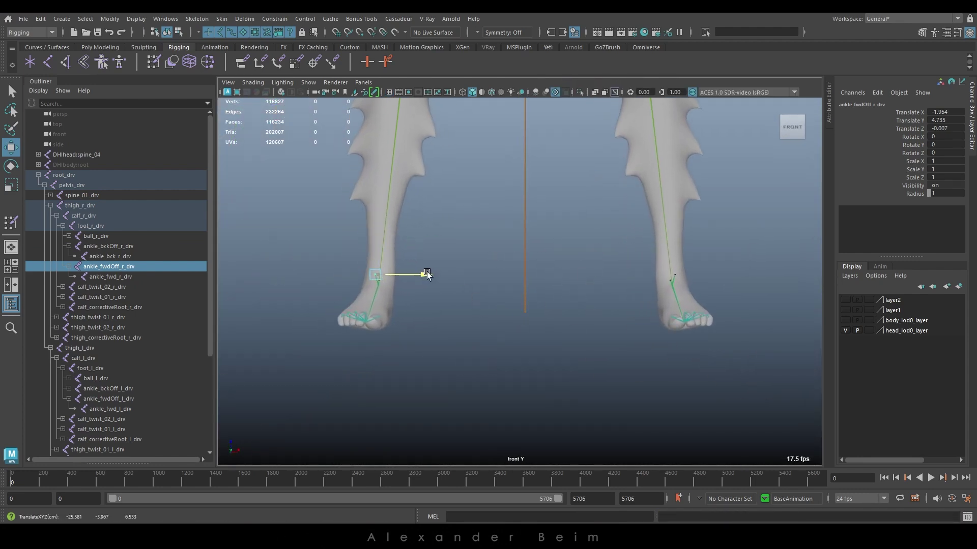
# Show body_lod0_layer for reference and move thigh_inOff_l_drv inward in the front view, to about Translate Y 0.214 and Z 14.707.
pyautogui.click(447, 239)
pyautogui.keyDown('alt'); pyautogui.moveTo(448, 240); pyautogui.dragTo(440, 172, button='right'); pyautogui.keyUp('alt')
pyautogui.keyDown('alt'); pyautogui.moveTo(441, 173); pyautogui.dragTo(405, 261, button='middle'); pyautogui.keyUp('alt')
pyautogui.keyDown('alt'); pyautogui.moveTo(406, 261); pyautogui.dragTo(623, 288, button='right'); pyautogui.keyUp('alt')
pyautogui.click(583, 218)
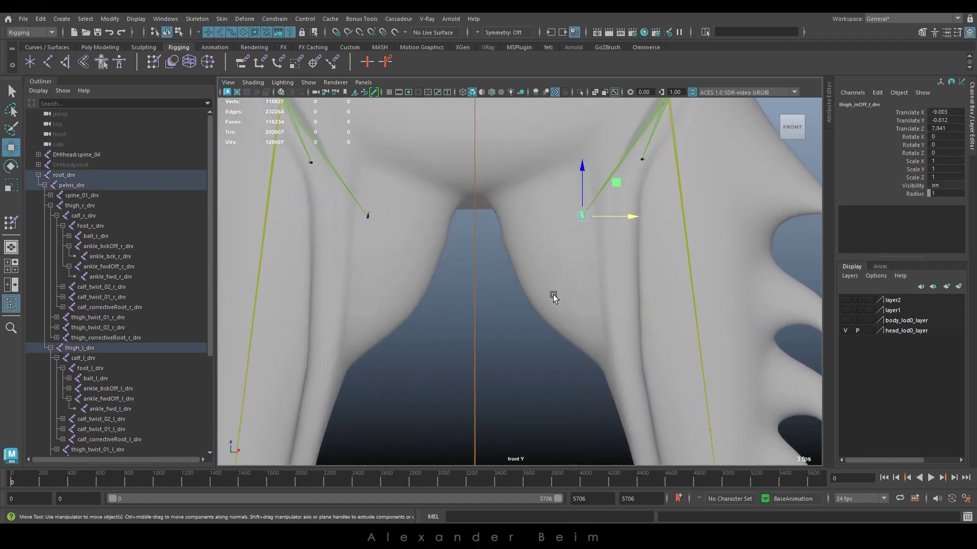
pyautogui.scroll(-4, 112, 326)
pyautogui.moveTo(61, 339); pyautogui.dragTo(61, 340, button='middle')
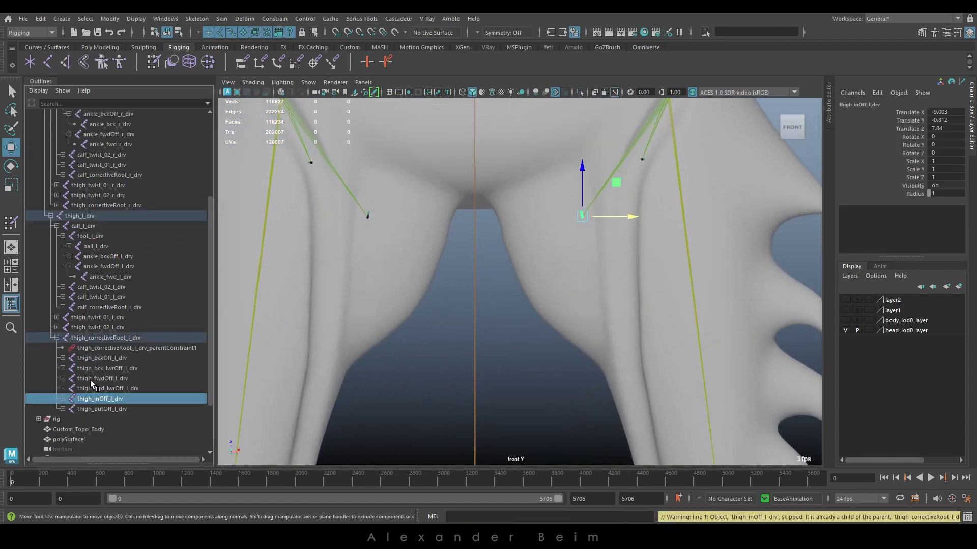
pyautogui.scroll(-3, 69, 399)
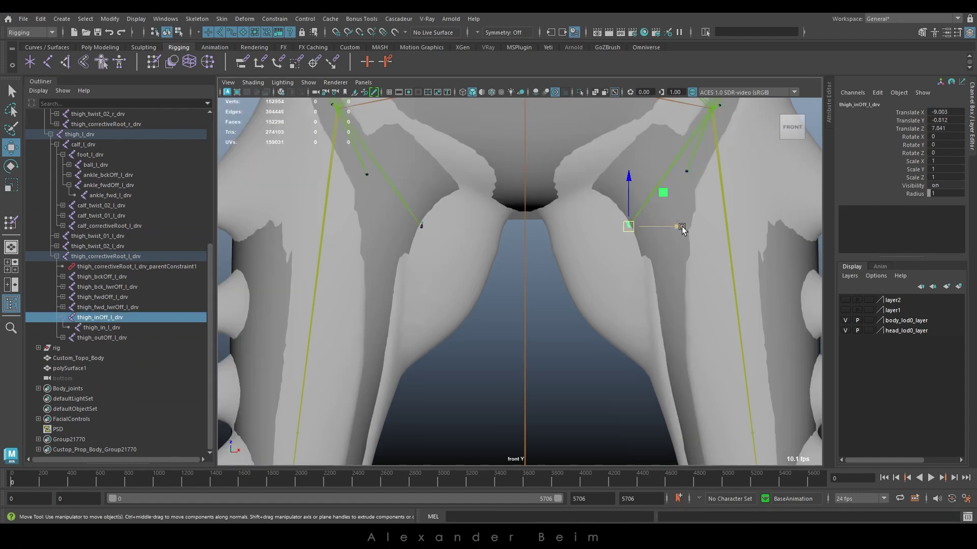
pyautogui.moveTo(680, 228); pyautogui.dragTo(596, 232)
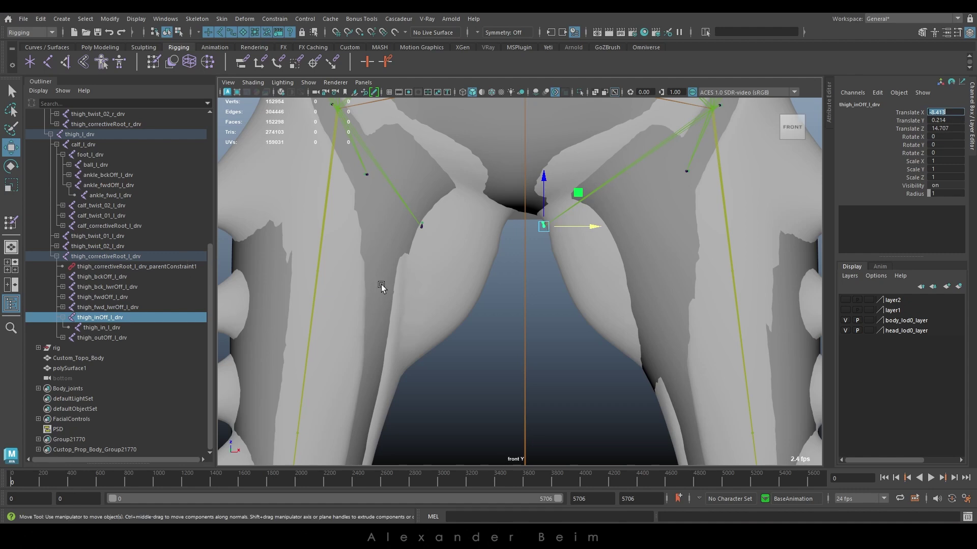
# Mirror the opposite joint's position onto thigh_inOff_r_drv by setting Translate X to 8.413, Y to -0.214 and Z to -14.707.
pyautogui.click(420, 228)
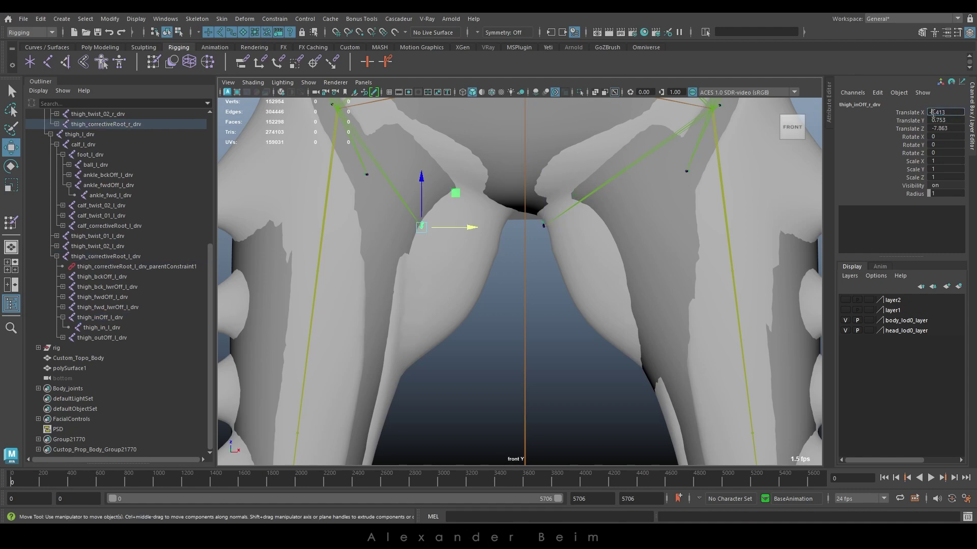
pyautogui.press('BackSpace')
pyautogui.press('Return')
pyautogui.click(544, 232)
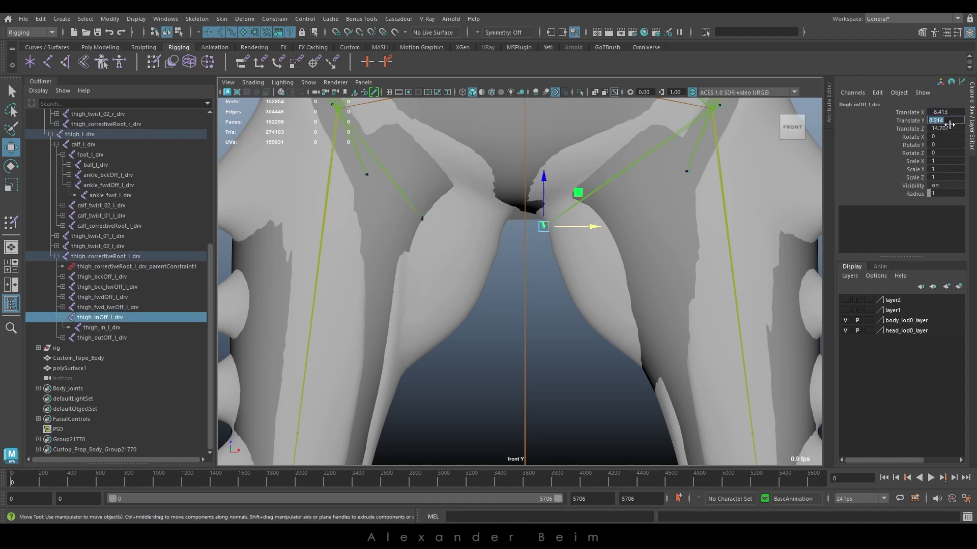
pyautogui.click(424, 223)
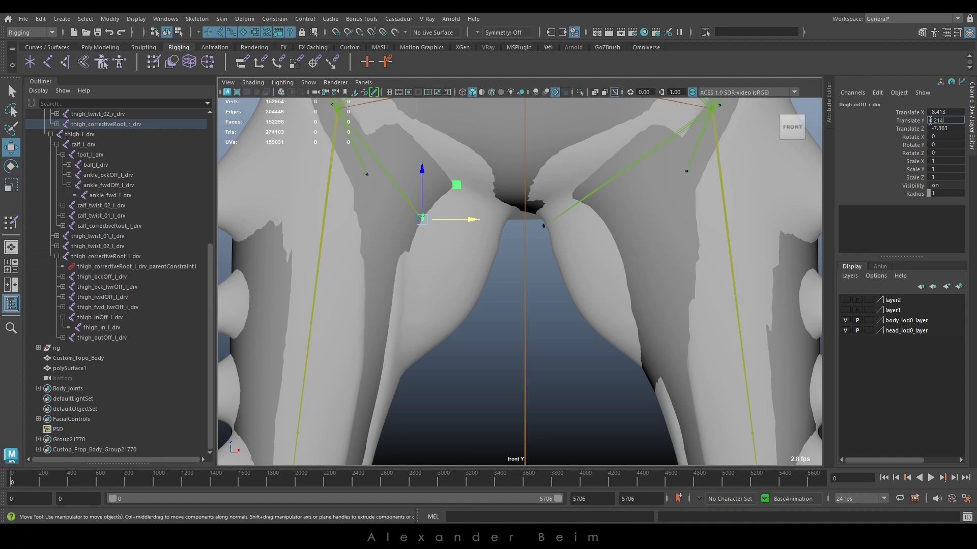
pyautogui.keyDown('ctrl'); pyautogui.moveTo(935, 122); pyautogui.dragTo(935, 122); pyautogui.keyUp('ctrl')
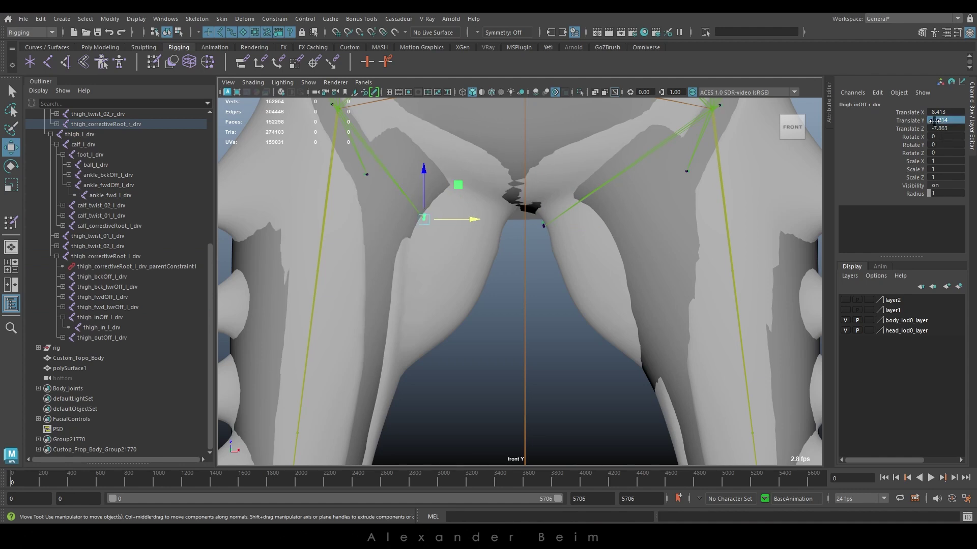
pyautogui.click(546, 230)
pyautogui.click(424, 218)
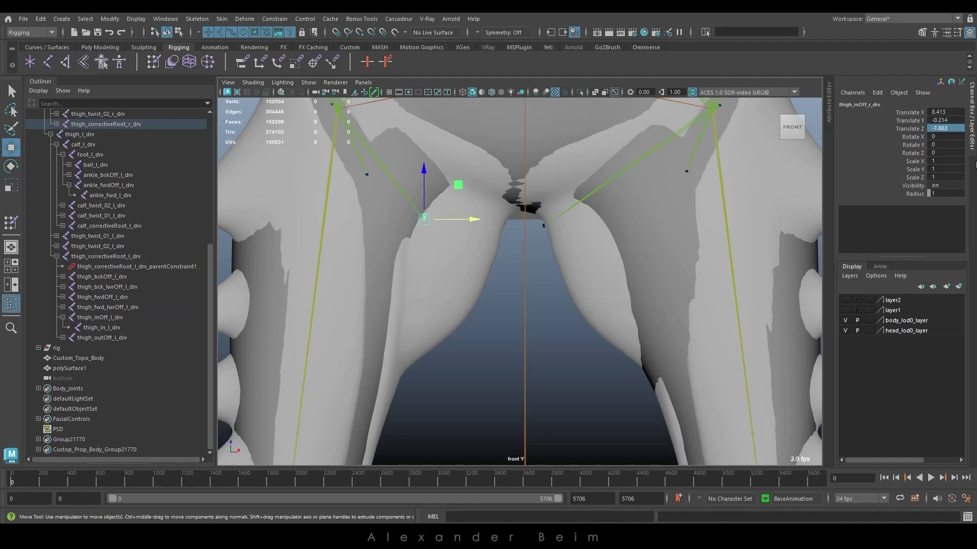
pyautogui.press('Return')
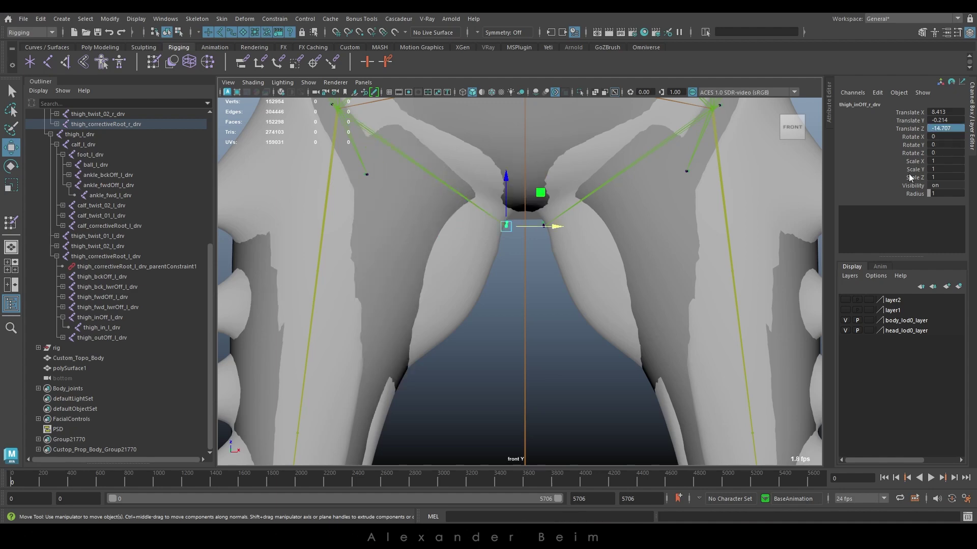
# Deselect the joint, return to the perspective view of the whole character and save the scene.
pyautogui.click(565, 369)
pyautogui.keyDown('alt'); pyautogui.moveTo(566, 368); pyautogui.dragTo(392, 276, button='right'); pyautogui.keyUp('alt')
pyautogui.press('space')
pyautogui.press('space')
pyautogui.keyDown('alt'); pyautogui.moveTo(672, 305); pyautogui.dragTo(555, 295, button='right'); pyautogui.keyUp('alt')
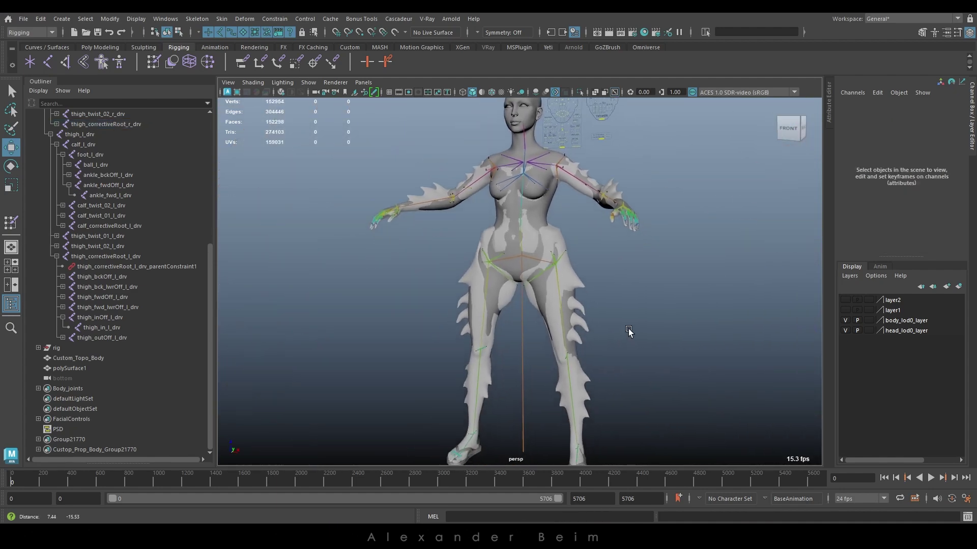
pyautogui.moveTo(630, 331)
pyautogui.keyDown('alt'); pyautogui.mouseDown()
pyautogui.moveTo(783, 319)
pyautogui.moveTo(636, 319)
pyautogui.mouseUp(); pyautogui.keyUp('alt')
pyautogui.press('q')
pyautogui.hotkey('ctrl', 's')
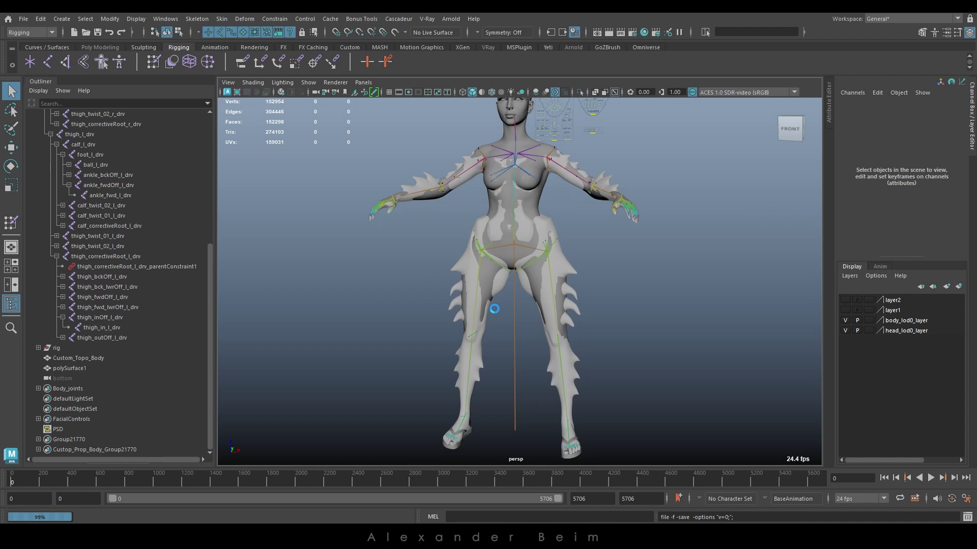
# Bind polySurface1 to the members of the Body_joints set using selected joints, closest distance, classic linear skinning and 3 max influences.
pyautogui.press('w')
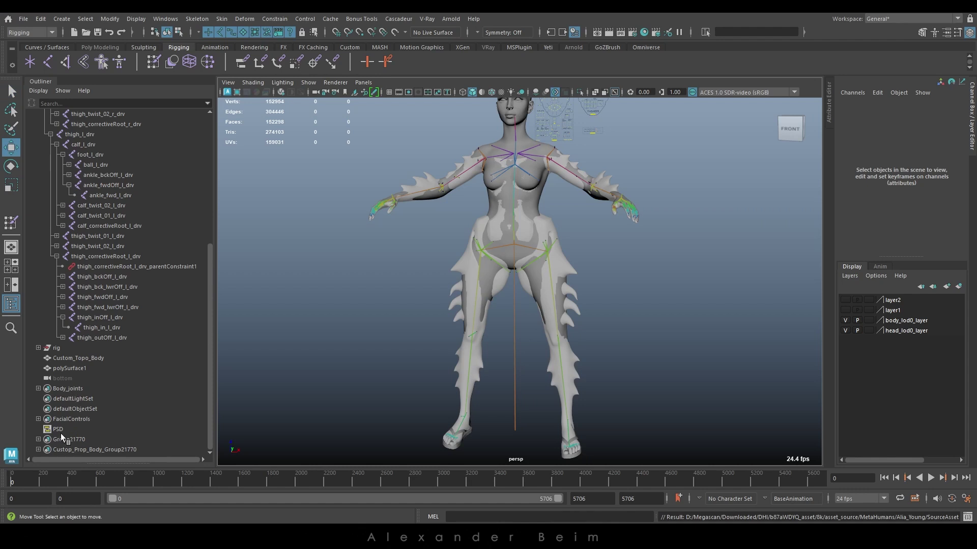
pyautogui.click(75, 389)
pyautogui.rightClick(86, 388)
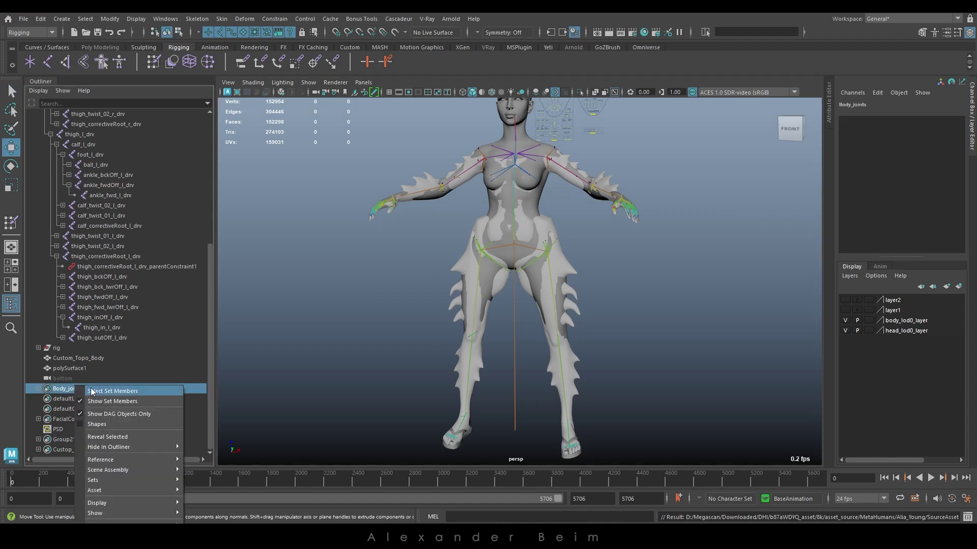
pyautogui.click(136, 393)
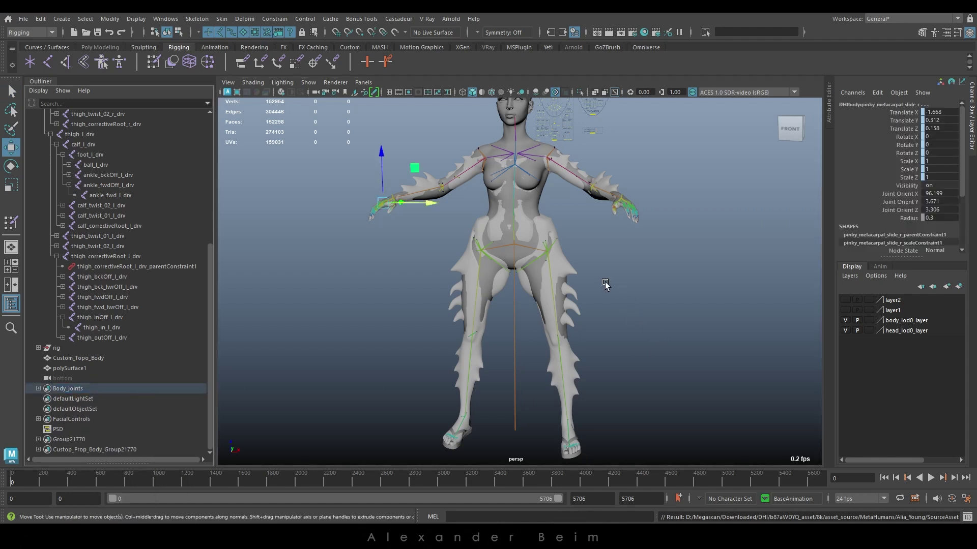
pyautogui.click(575, 271)
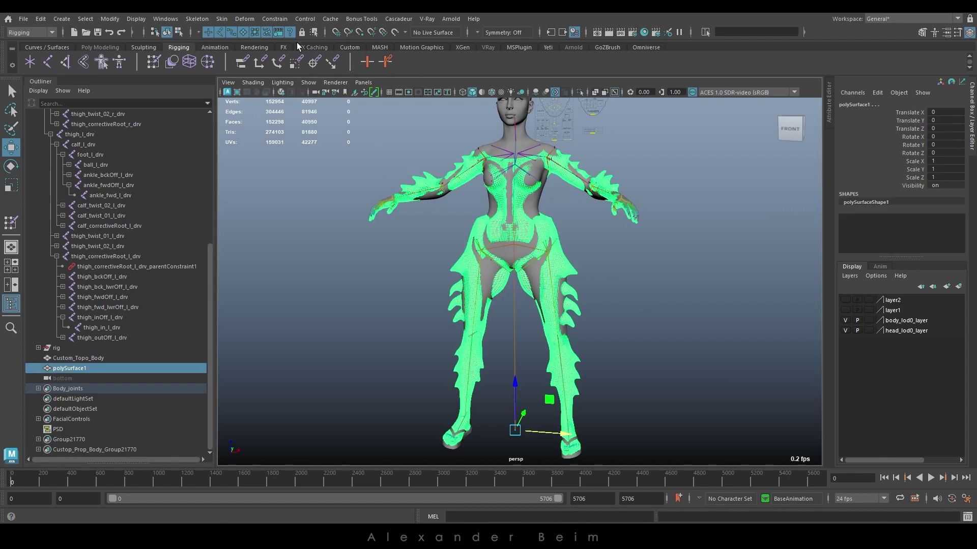
pyautogui.click(223, 18)
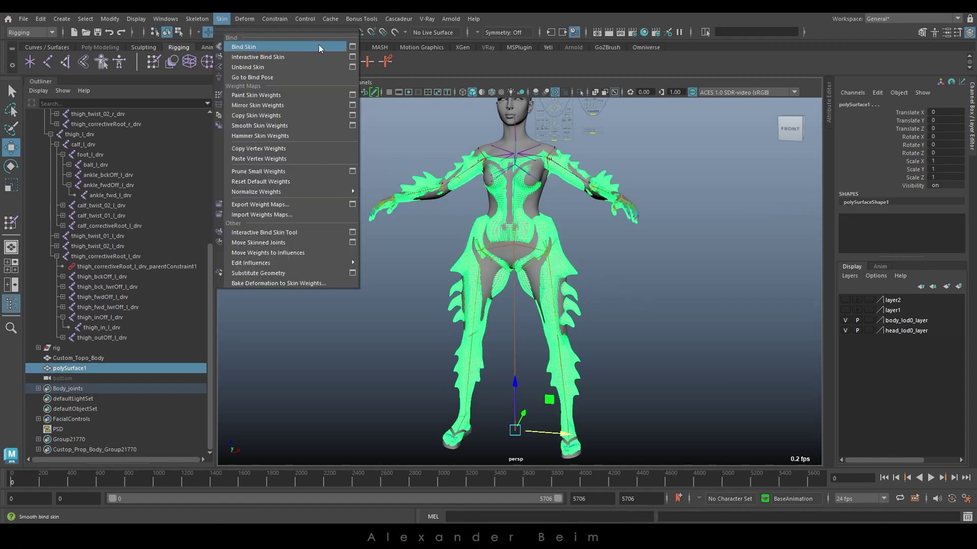
pyautogui.click(351, 47)
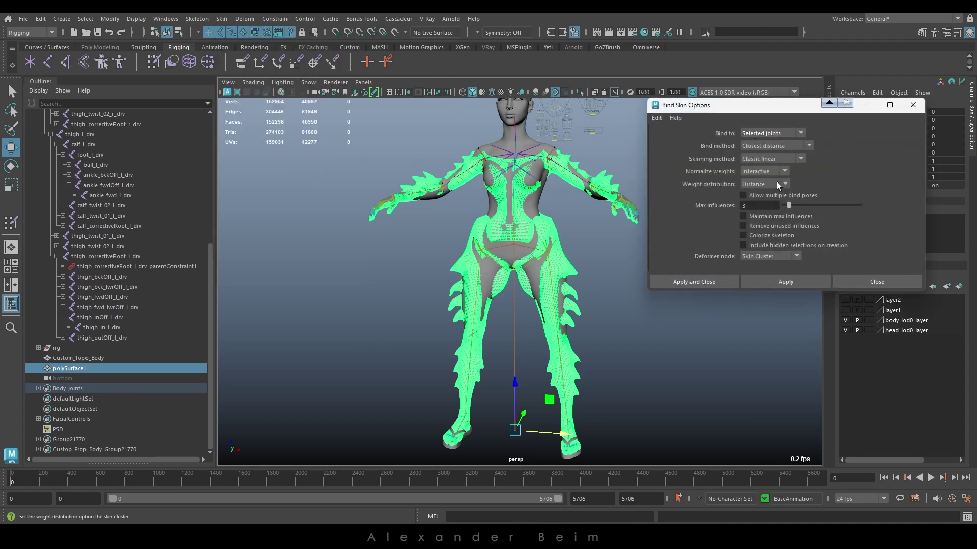
pyautogui.click(682, 282)
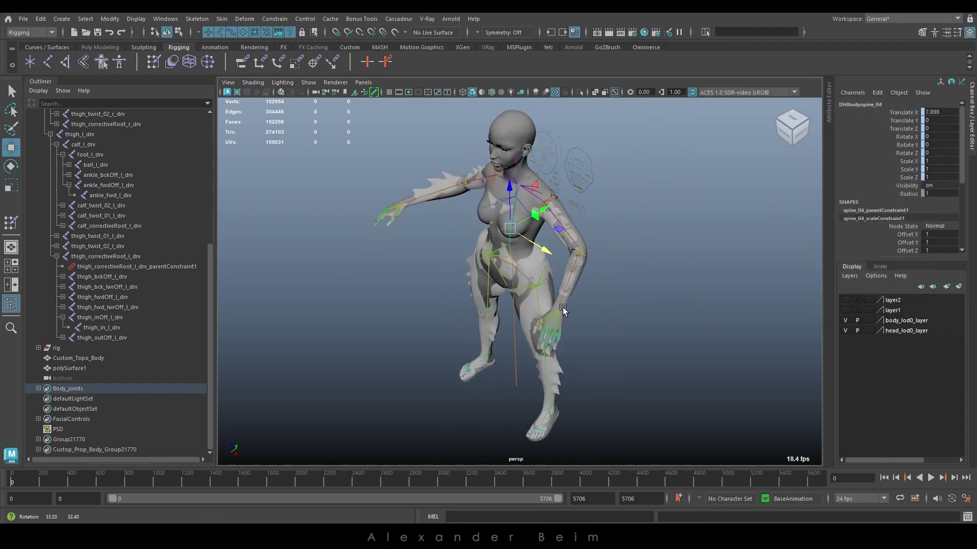
# Test the elbow deformation by rotating lowerarm_l_drv and undo the rotation.
pyautogui.scroll(5, 562, 307)
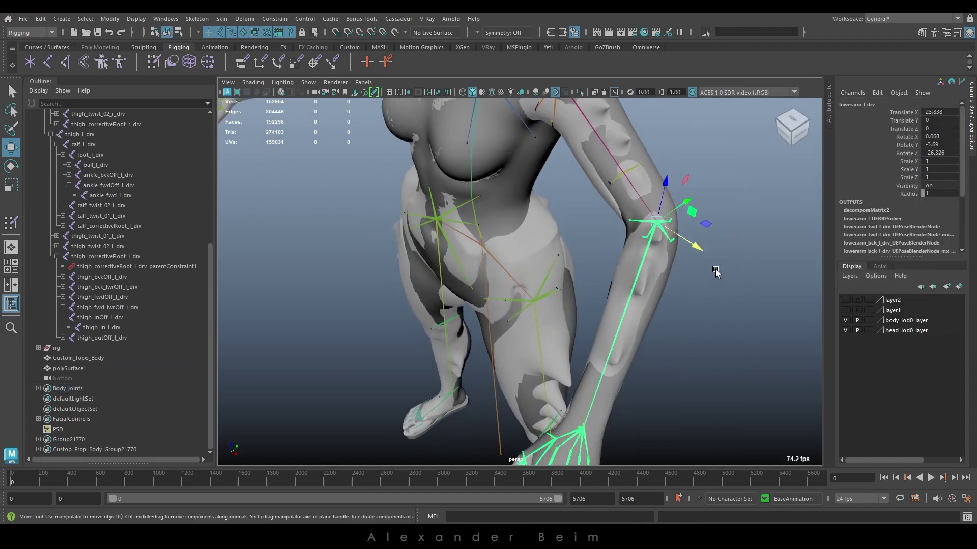
pyautogui.press('e')
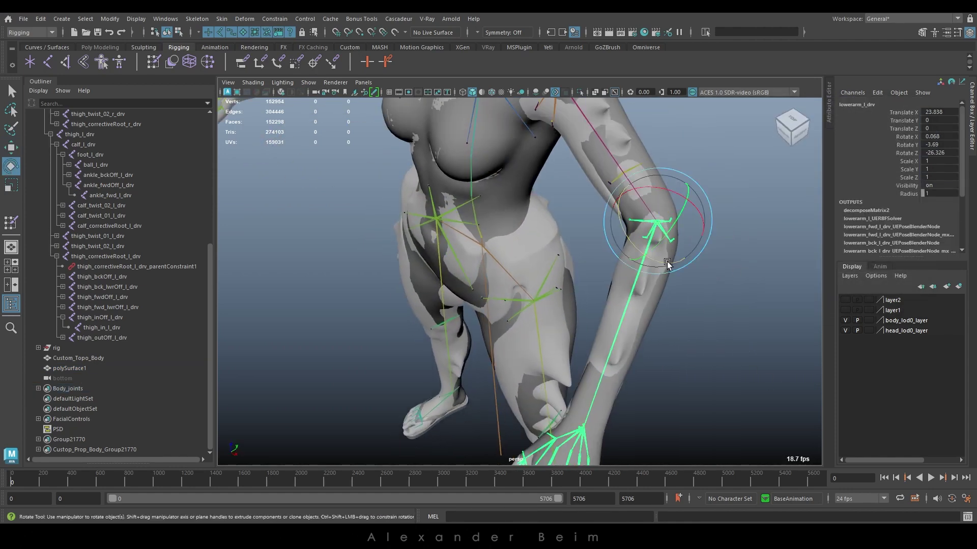
pyautogui.keyDown('alt'); pyautogui.moveTo(664, 272); pyautogui.dragTo(562, 258); pyautogui.keyUp('alt')
pyautogui.hotkey('ctrl', 'z')
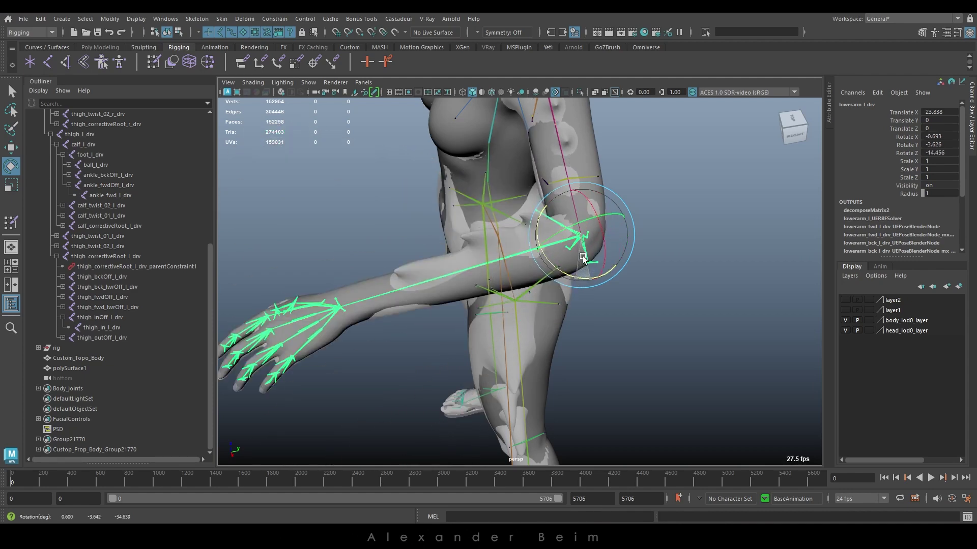
pyautogui.hotkey('shift', 'z')
pyautogui.hotkey('ctrl', 'z')
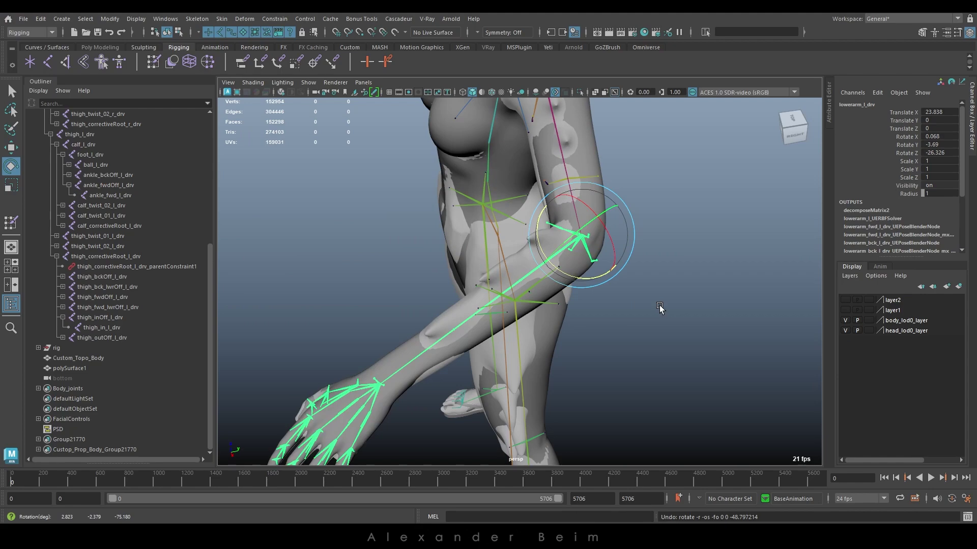
# Copy skin weights from the original body mesh to polySurface1 using closest point on surface and closest joint association.
pyautogui.click(659, 308)
pyautogui.click(554, 369)
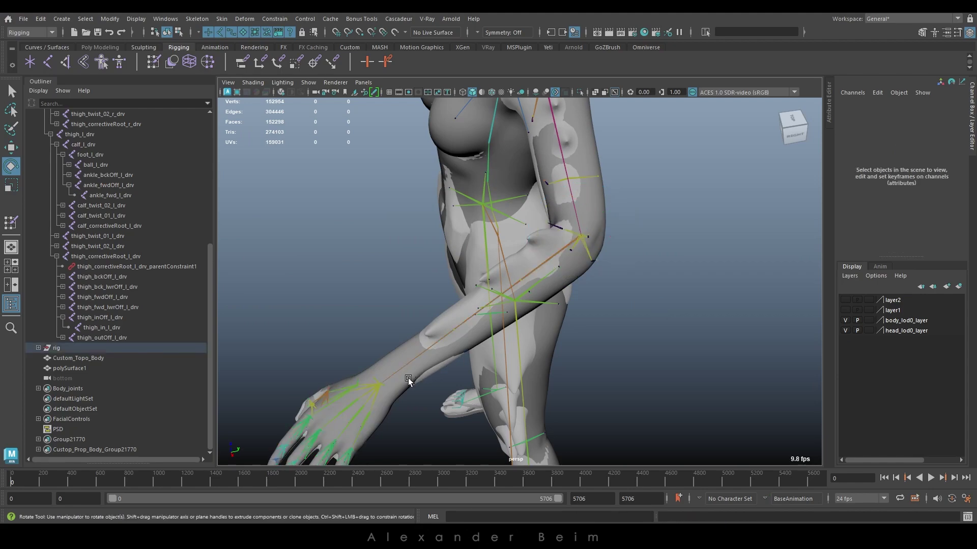
pyautogui.keyDown('shift'); pyautogui.click(445, 326); pyautogui.keyUp('shift')
pyautogui.keyDown('alt'); pyautogui.moveTo(632, 316); pyautogui.dragTo(436, 270, button='right'); pyautogui.keyUp('alt')
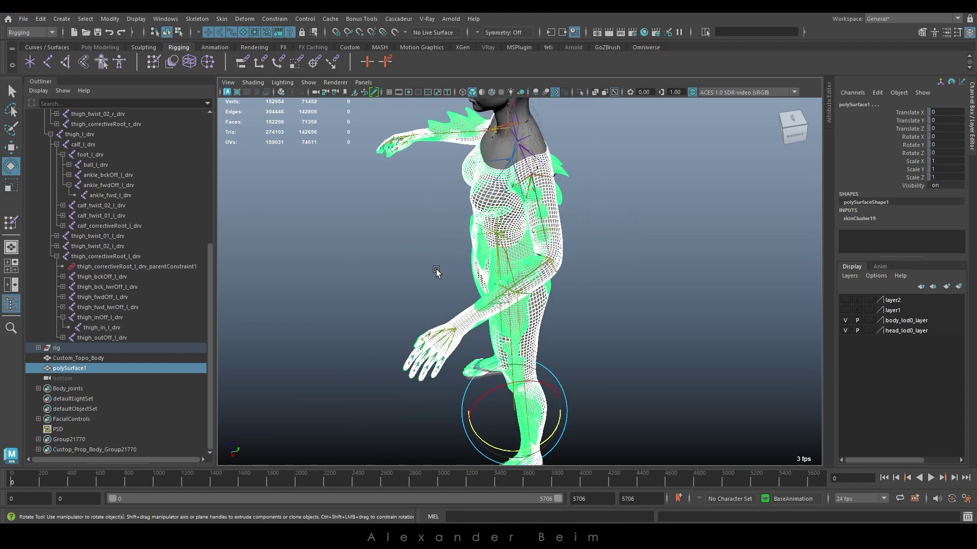
pyautogui.keyDown('alt'); pyautogui.moveTo(436, 270); pyautogui.dragTo(540, 234); pyautogui.keyUp('alt')
pyautogui.keyDown('alt'); pyautogui.moveTo(541, 234); pyautogui.dragTo(461, 236, button='right'); pyautogui.keyUp('alt')
pyautogui.keyDown('alt'); pyautogui.moveTo(549, 306); pyautogui.dragTo(528, 259, button='middle'); pyautogui.keyUp('alt')
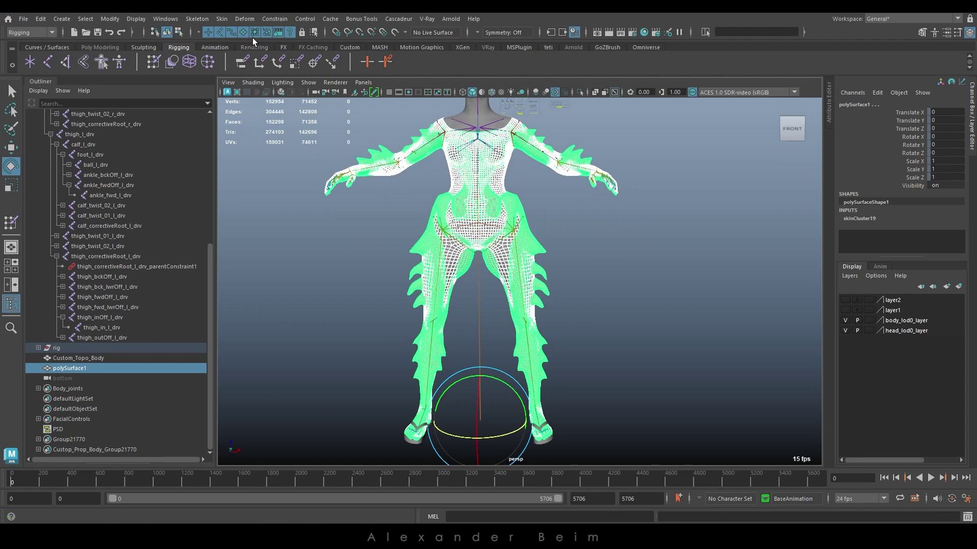
pyautogui.click(222, 19)
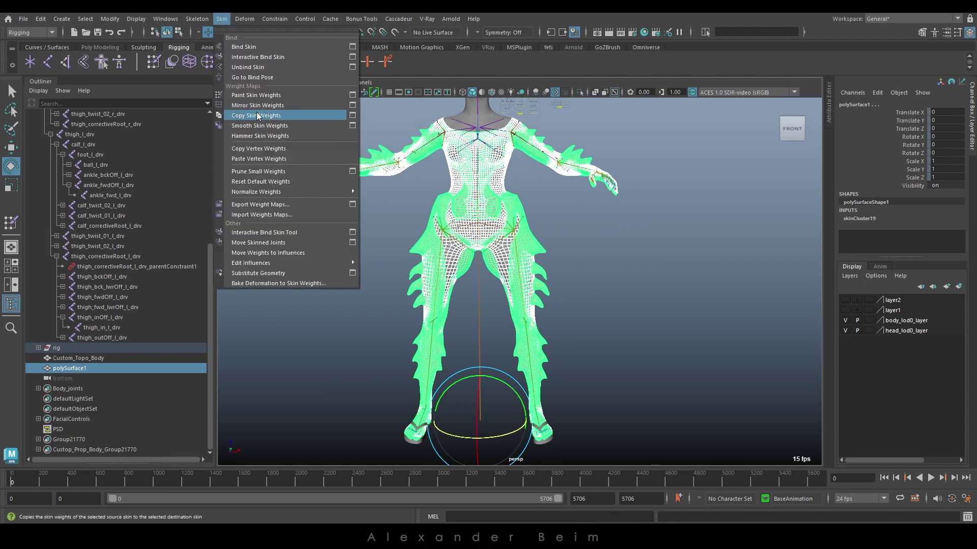
pyautogui.click(353, 115)
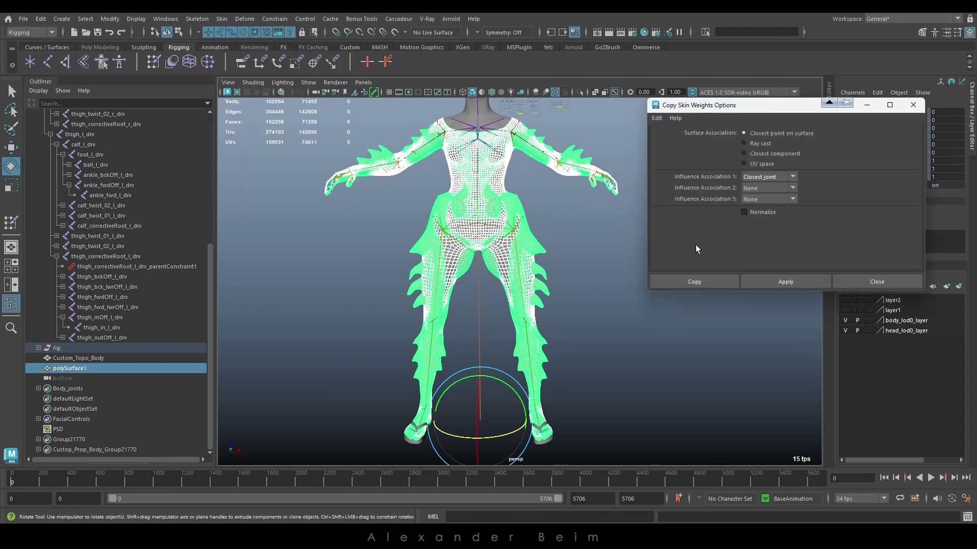
pyautogui.click(691, 282)
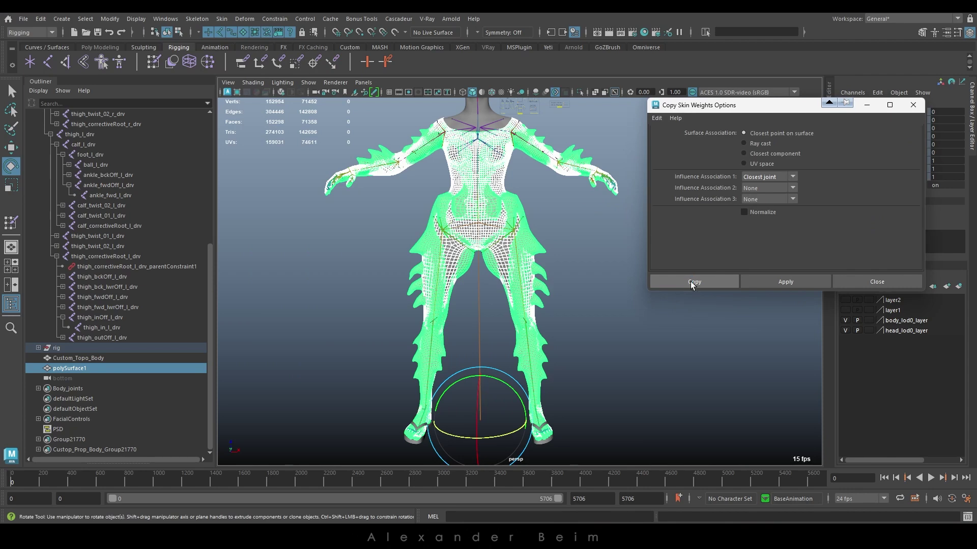
# Hide body_lod0_layer so only the custom body mesh and the head are shown.
pyautogui.click(845, 321)
pyautogui.click(631, 246)
pyautogui.keyDown('alt'); pyautogui.moveTo(636, 244); pyautogui.dragTo(585, 239); pyautogui.keyUp('alt')
# Test the knee deformation by rotating calf_l_drv and undo the rotation.
pyautogui.click(530, 339)
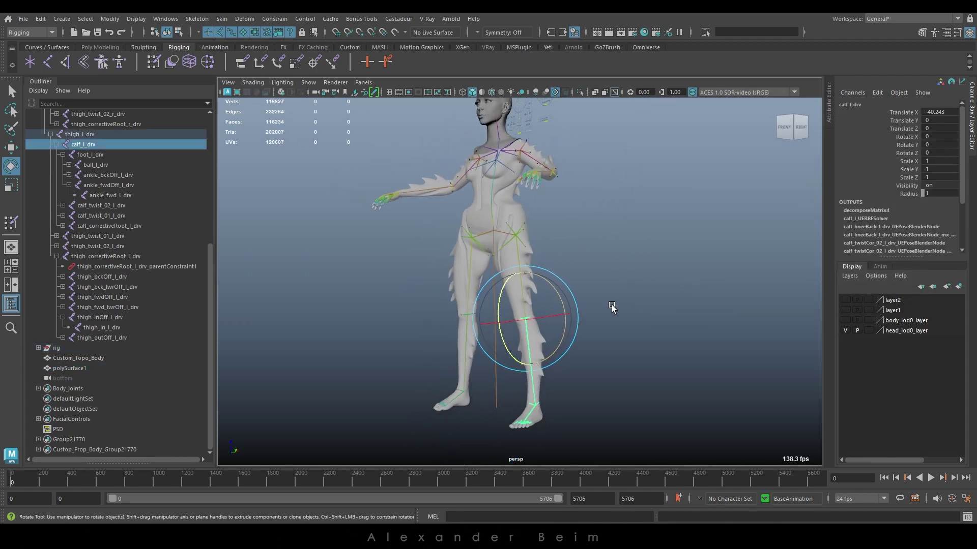
pyautogui.keyDown('alt'); pyautogui.moveTo(612, 308); pyautogui.dragTo(568, 307); pyautogui.keyUp('alt')
pyautogui.moveTo(490, 299); pyautogui.dragTo(566, 312)
pyautogui.hotkey('ctrl', 'z')
pyautogui.hotkey('ctrl', 'z')
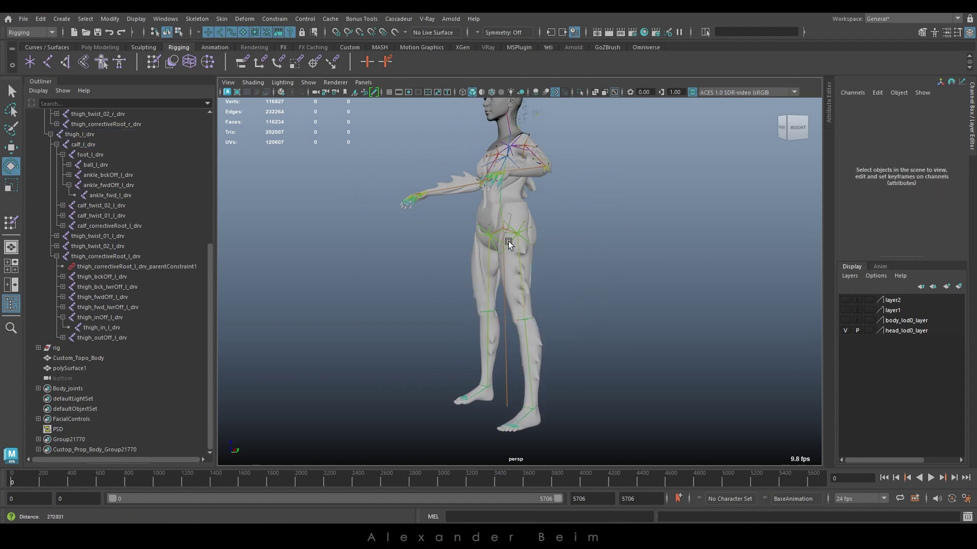
# Test the hip deformation of the custom body by rotating the left hip joint and undo the rotation.
pyautogui.keyDown('alt'); pyautogui.moveTo(509, 243); pyautogui.dragTo(549, 239, button='right'); pyautogui.keyUp('alt')
pyautogui.keyDown('alt'); pyautogui.moveTo(489, 237); pyautogui.dragTo(538, 227); pyautogui.keyUp('alt')
pyautogui.click(512, 226)
pyautogui.keyDown('alt'); pyautogui.moveTo(595, 219); pyautogui.dragTo(573, 216, button='right'); pyautogui.keyUp('alt')
pyautogui.moveTo(530, 230); pyautogui.dragTo(565, 182)
pyautogui.hotkey('ctrl', 'z')
pyautogui.keyDown('alt'); pyautogui.moveTo(672, 205); pyautogui.dragTo(611, 219); pyautogui.keyUp('alt')
pyautogui.keyDown('alt'); pyautogui.moveTo(692, 225); pyautogui.dragTo(717, 227); pyautogui.keyUp('alt')
pyautogui.hotkey('ctrl', 'z')
pyautogui.click(717, 227)
# Test the shoulder deformation of the custom body by rotating the left shoulder joint and undo the rotation.
pyautogui.scroll(-3, 521, 220)
pyautogui.keyDown('alt'); pyautogui.moveTo(407, 204); pyautogui.dragTo(509, 188); pyautogui.keyUp('alt')
pyautogui.keyDown('alt'); pyautogui.moveTo(509, 178); pyautogui.dragTo(507, 254, button='middle'); pyautogui.keyUp('alt')
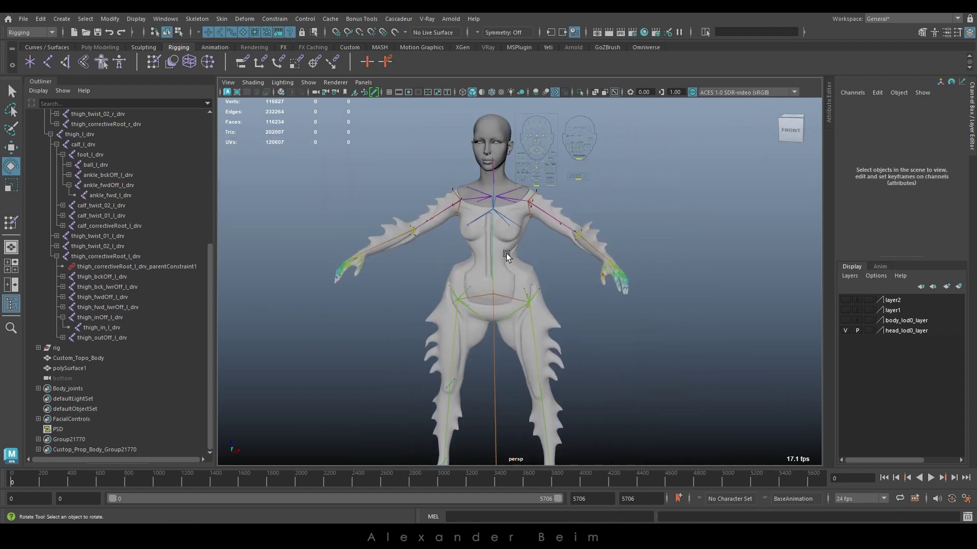
pyautogui.scroll(5, 506, 256)
pyautogui.click(584, 226)
pyautogui.moveTo(508, 220); pyautogui.dragTo(533, 226)
pyautogui.hotkey('ctrl', 'z')
pyautogui.click(702, 199)
pyautogui.scroll(-1, 702, 199)
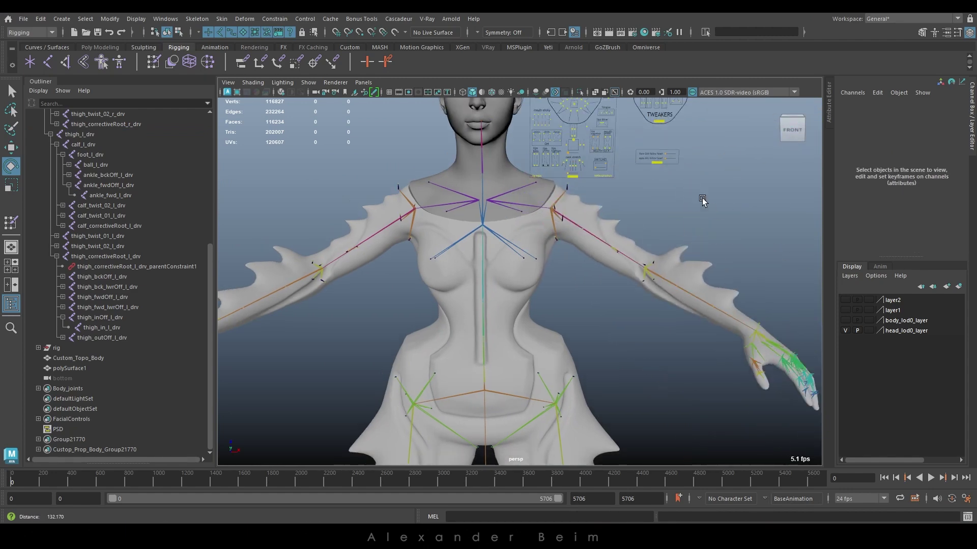
# Collapse the root_drv hierarchy and rename polySurface1 to Custom_Prop_Body.
pyautogui.scroll(-4, 702, 199)
pyautogui.keyDown('alt'); pyautogui.moveTo(618, 229); pyautogui.dragTo(605, 259); pyautogui.keyUp('alt')
pyautogui.scroll(-3, 337, 259)
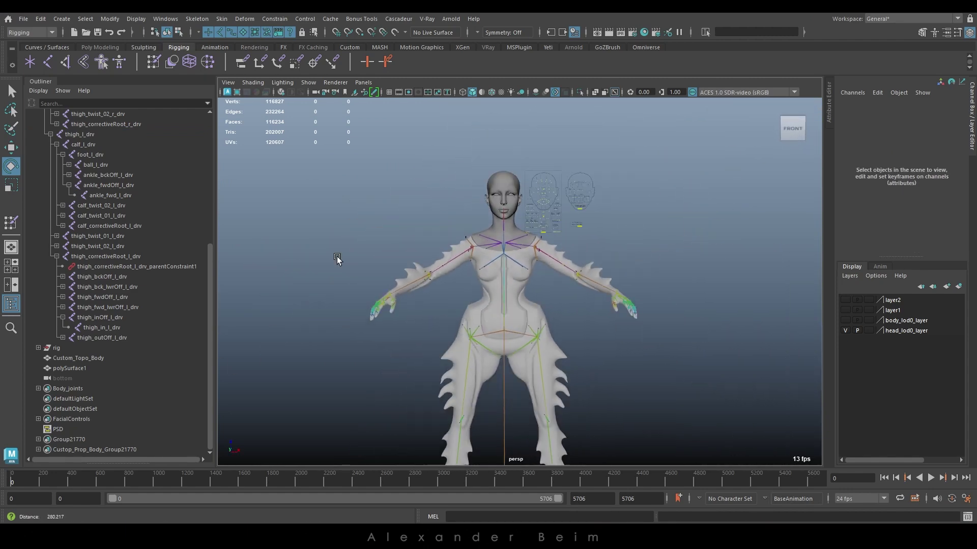
pyautogui.keyDown('alt'); pyautogui.moveTo(336, 259); pyautogui.dragTo(207, 168); pyautogui.keyUp('alt')
pyautogui.click(38, 175)
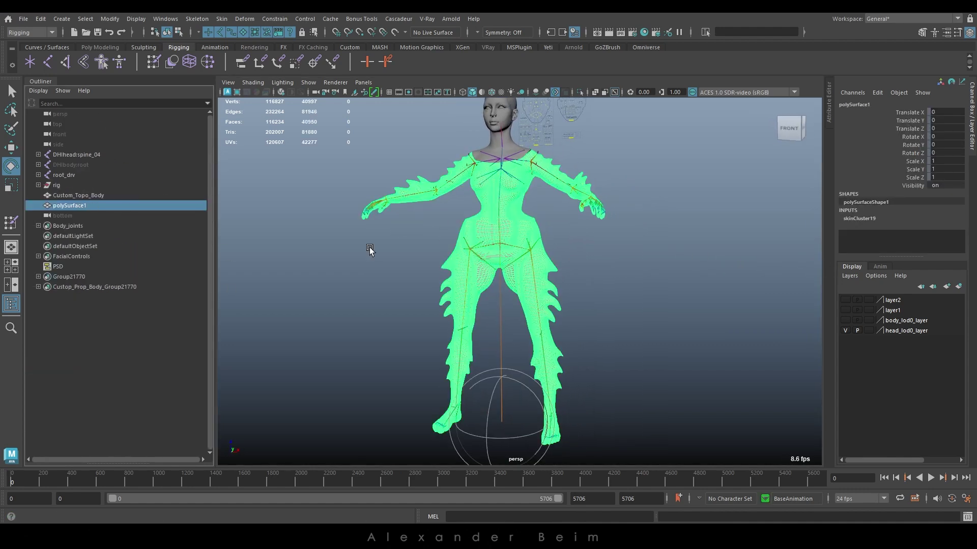
pyautogui.doubleClick(87, 206)
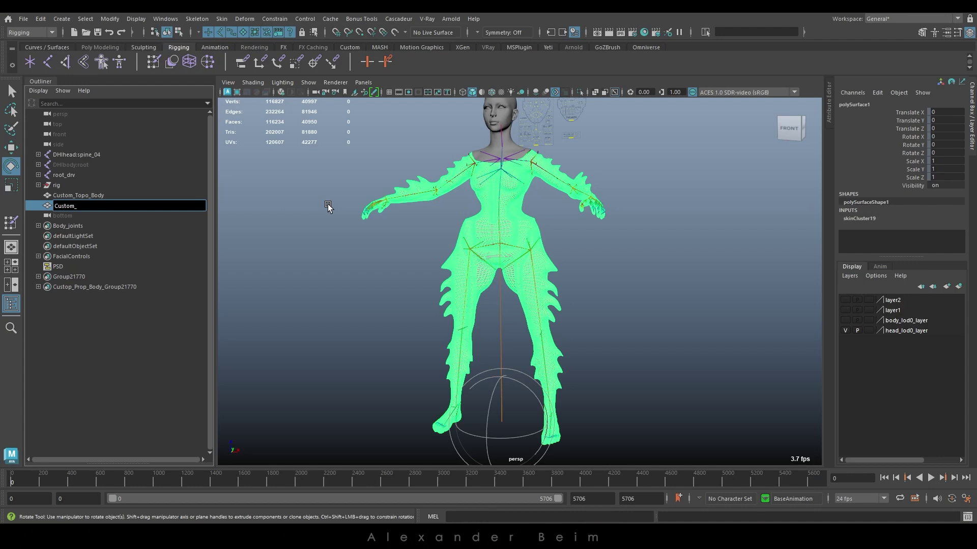
pyautogui.write('Custom_Prop_Body')
pyautogui.press('Return')
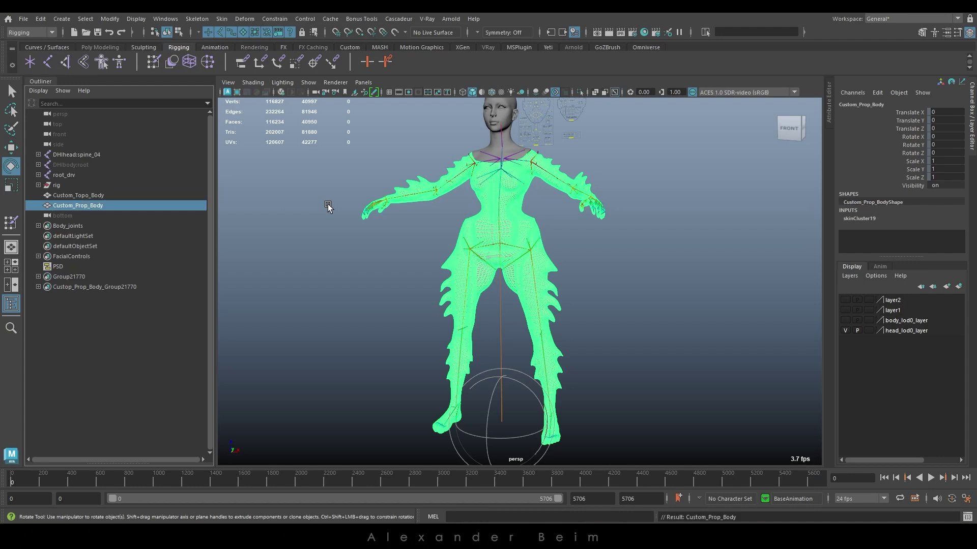
# Export Custom_Prop_Body with root_drv, the DHIbody root and DHIhead:spine_04 as FBX, replacing f_med_nrw_body1.fbx, and save the scene.
pyautogui.keyDown('ctrl'); pyautogui.click(60, 175); pyautogui.keyUp('ctrl')
pyautogui.keyDown('ctrl'); pyautogui.click(63, 165); pyautogui.keyUp('ctrl')
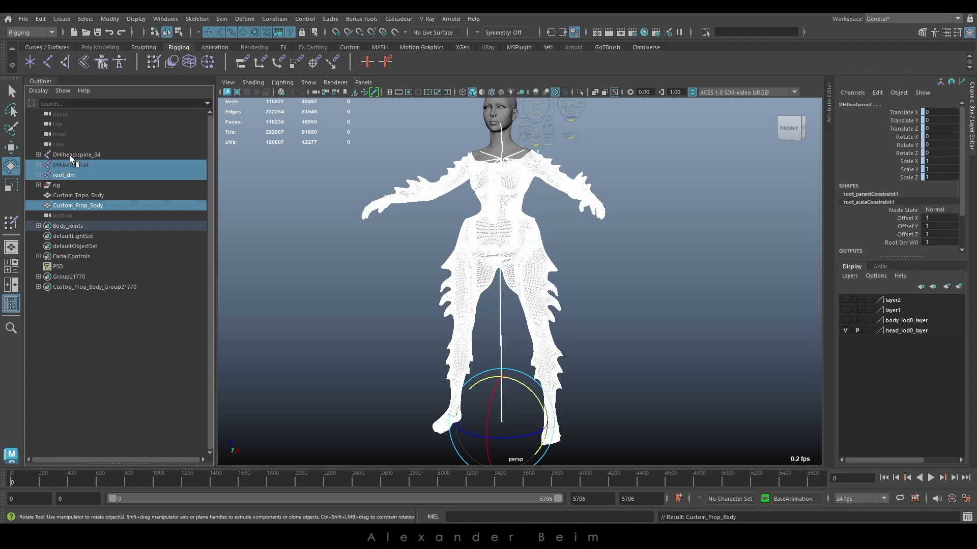
pyautogui.keyDown('ctrl'); pyautogui.click(69, 155); pyautogui.keyUp('ctrl')
pyautogui.click(22, 22)
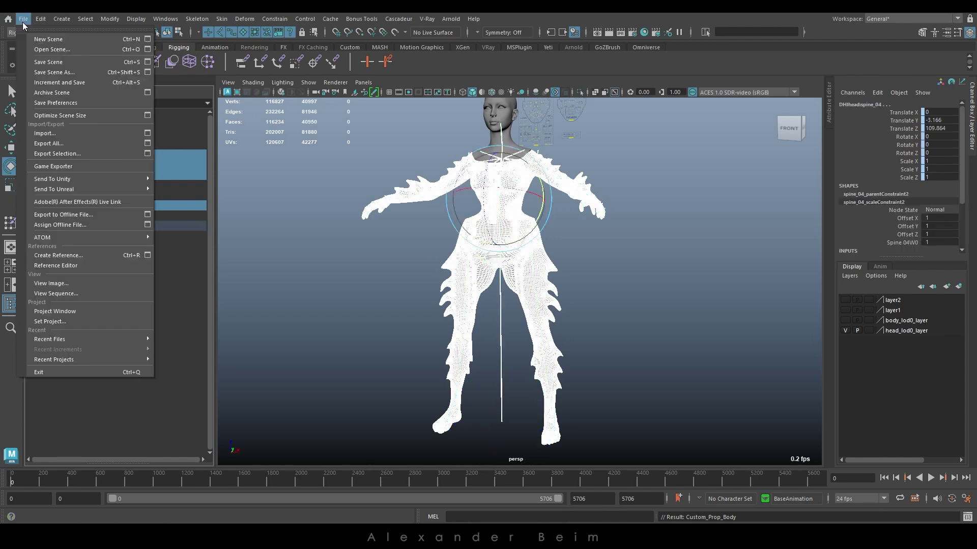
pyautogui.click(73, 154)
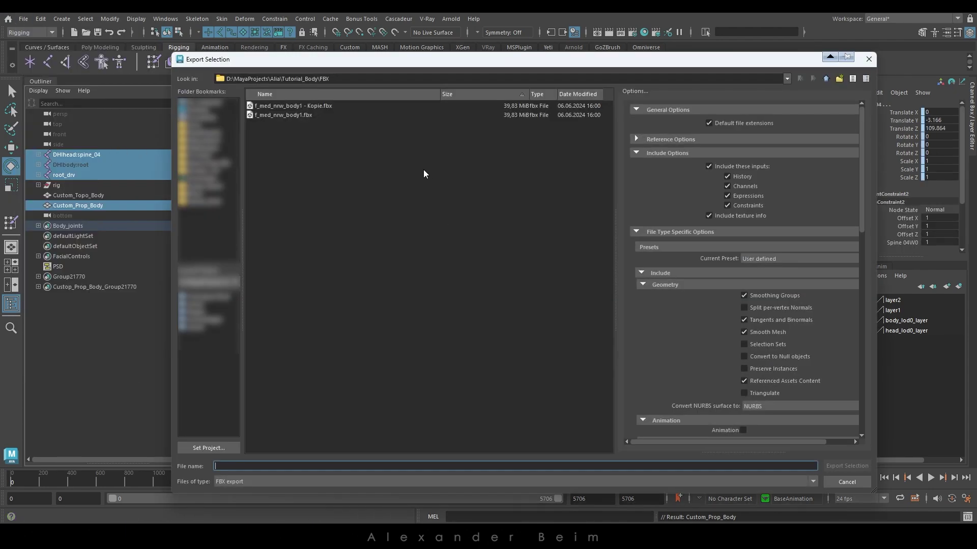
pyautogui.doubleClick(306, 115)
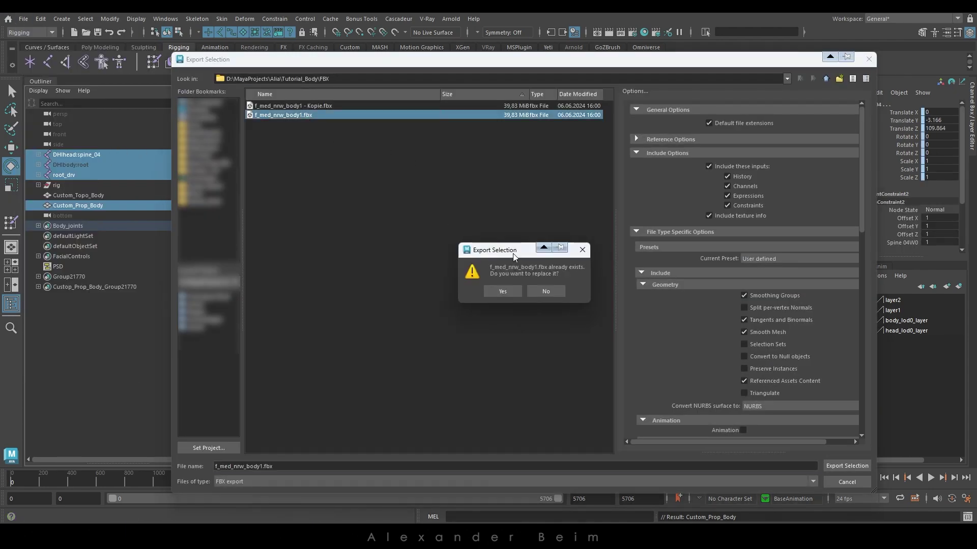
pyautogui.click(503, 291)
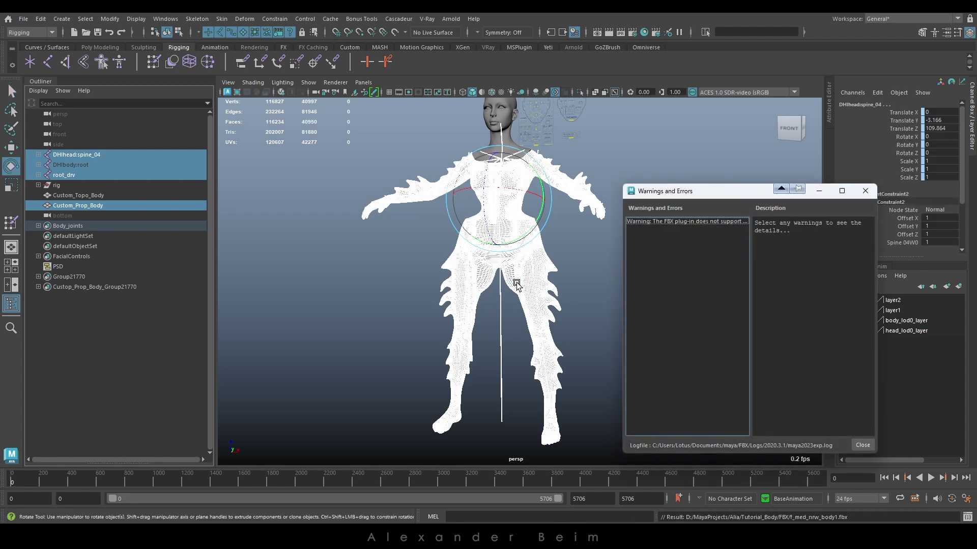
pyautogui.click(865, 191)
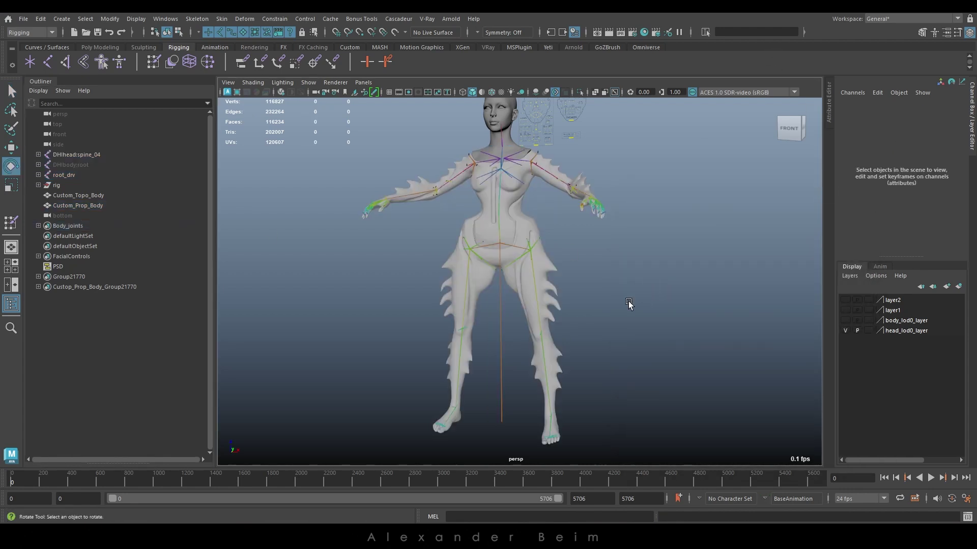
pyautogui.click(24, 19)
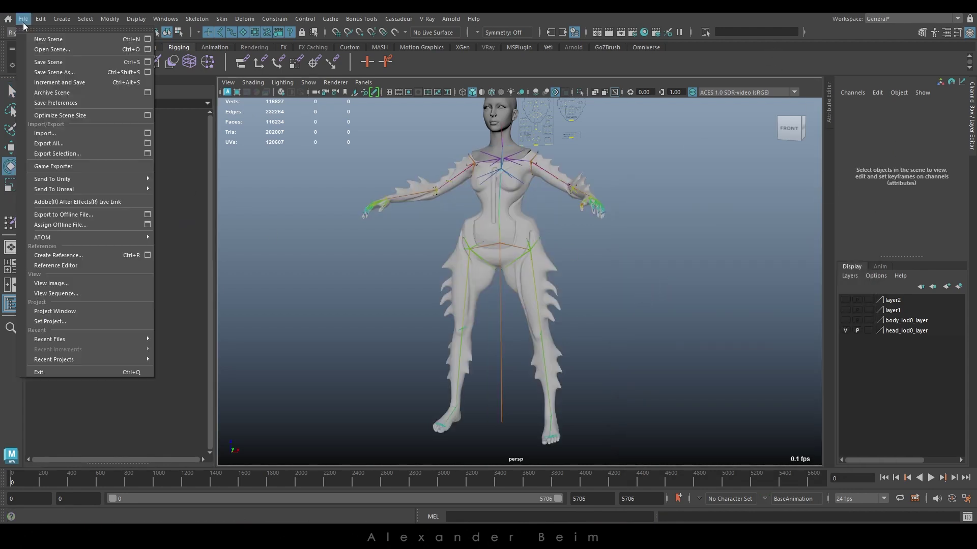
pyautogui.click(48, 62)
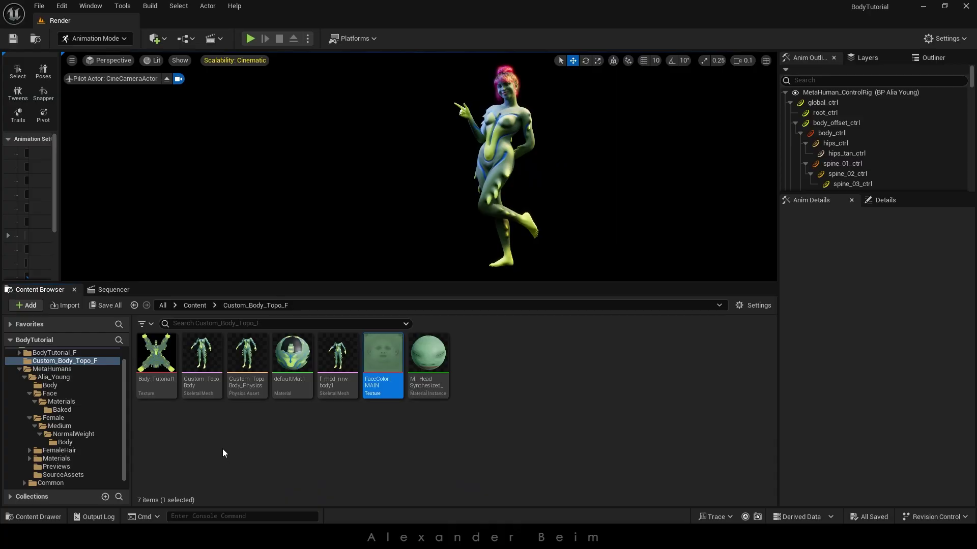
# Switch to Unreal and reimport the f_med_nrw_body1 skeletal mesh, accepting the proposed material matching.
pyautogui.click(335, 352)
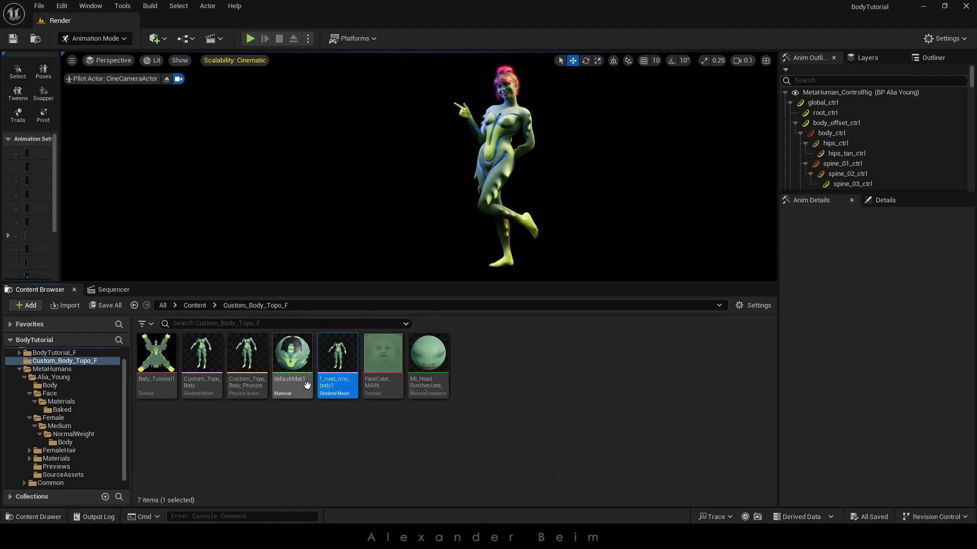
pyautogui.moveTo(342, 355)
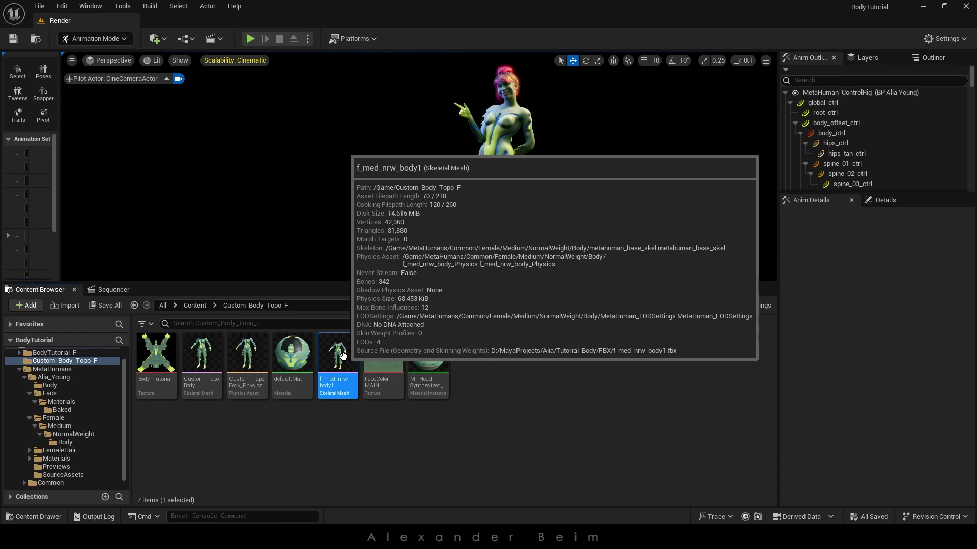
pyautogui.rightClick(342, 355)
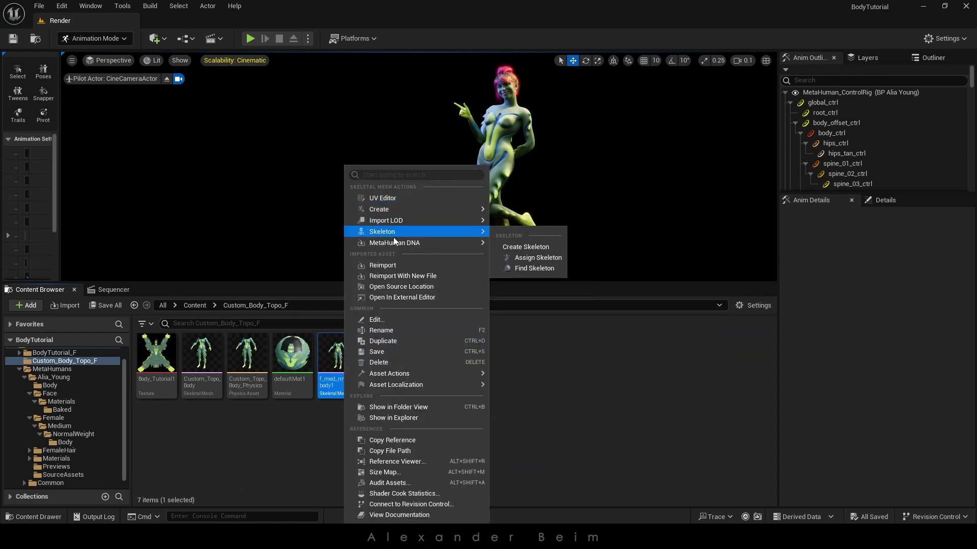
pyautogui.click(388, 265)
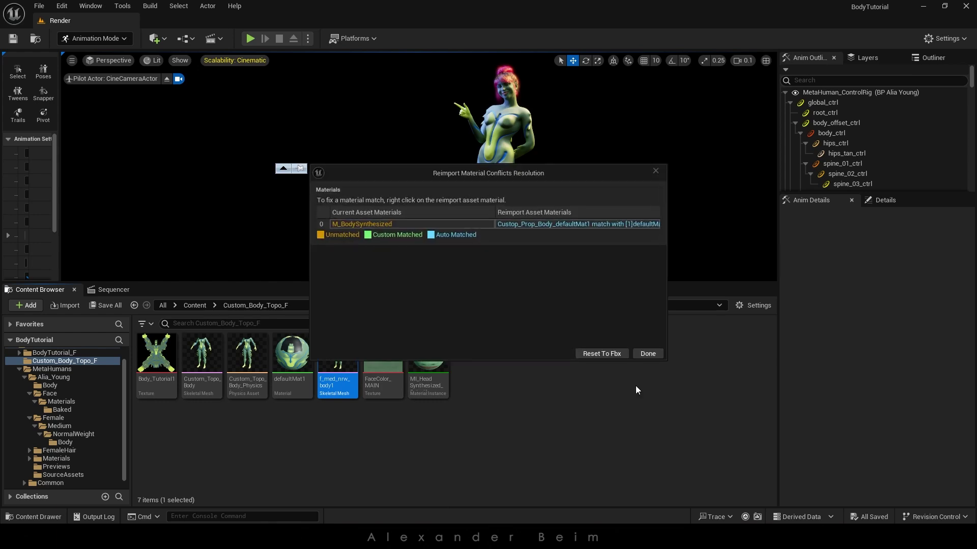
pyautogui.click(645, 354)
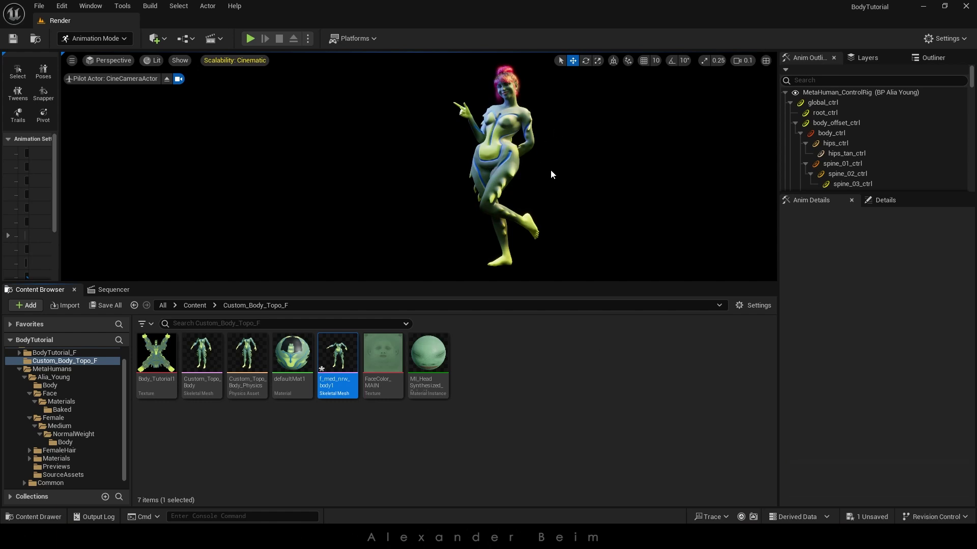
# Open the BP_Alia_Young blueprint from the Alia_Young folder and inspect the reimported body from several angles.
pyautogui.click(73, 434)
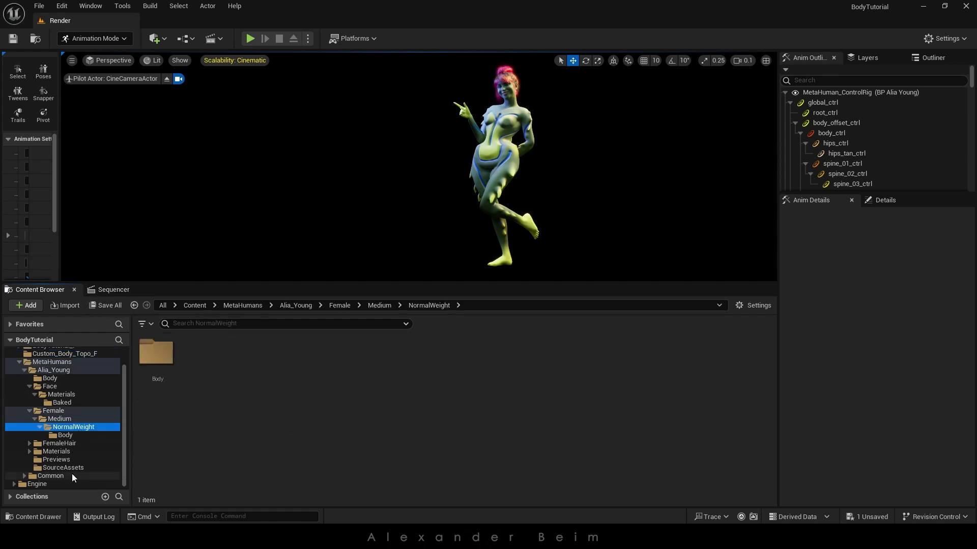
pyautogui.click(54, 370)
pyautogui.doubleClick(473, 356)
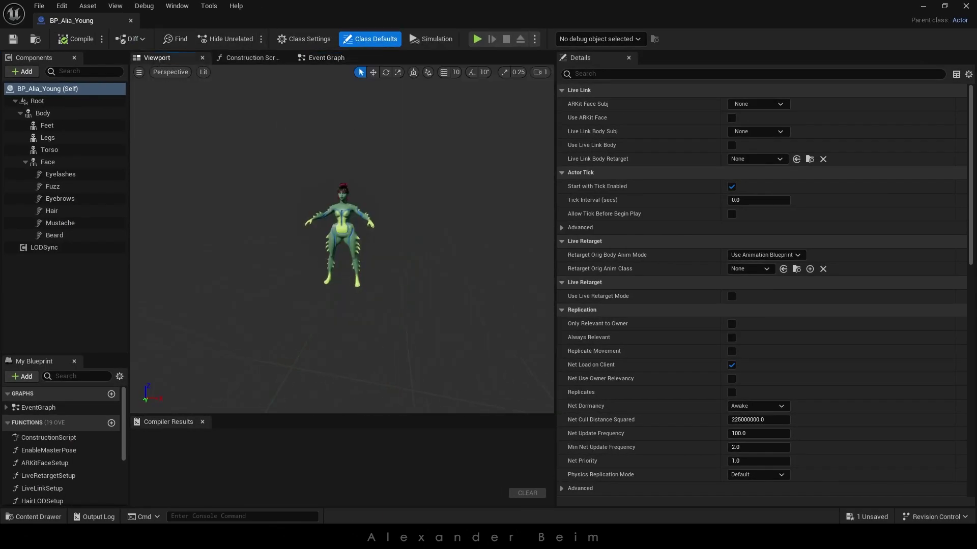
pyautogui.scroll(8, 321, 226)
pyautogui.scroll(-3, 320, 227)
pyautogui.keyDown('alt'); pyautogui.moveTo(334, 239); pyautogui.dragTo(143, 240); pyautogui.keyUp('alt')
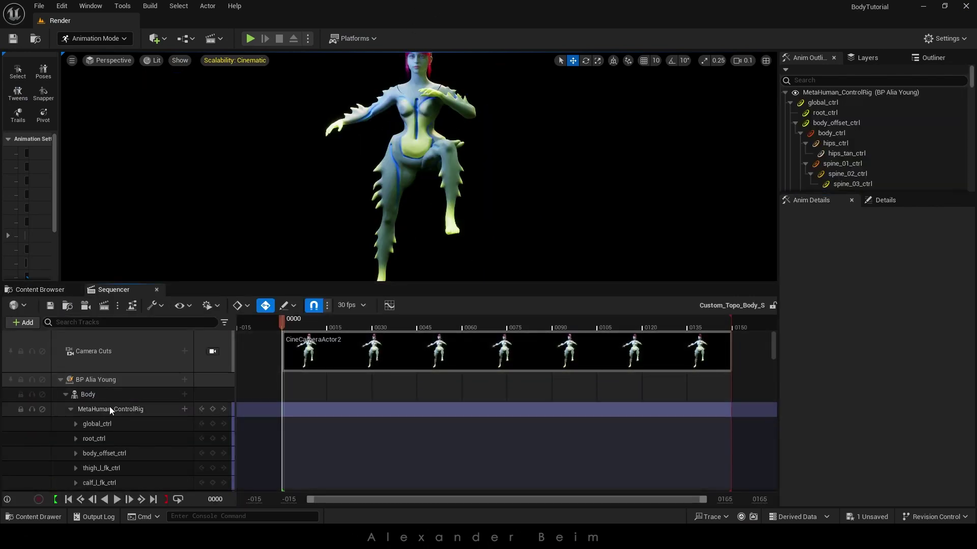
# Show the rig controls in the enlarged level viewport and reset all MetaHuman_ControlRig controls to the default pose.
pyautogui.press('g')
pyautogui.click(476, 109)
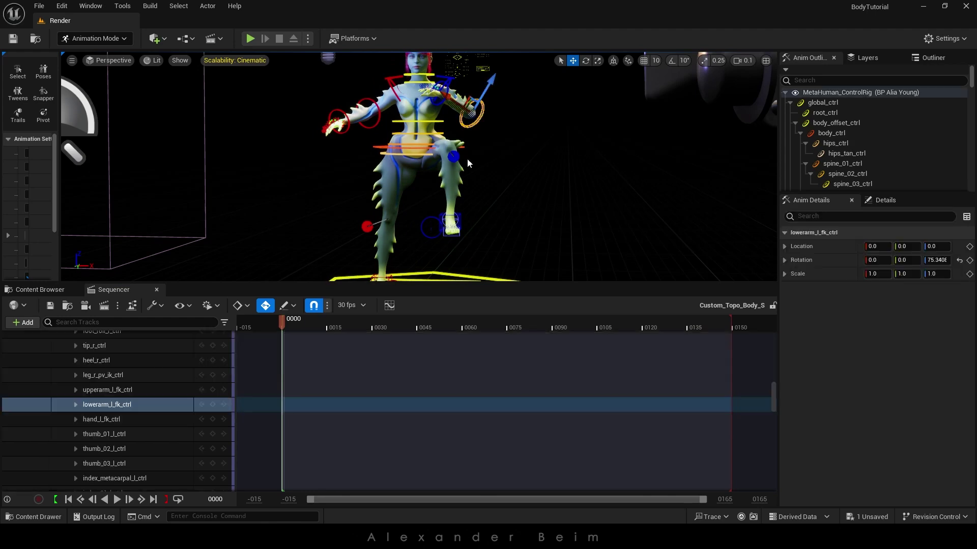
pyautogui.moveTo(428, 282); pyautogui.dragTo(429, 452)
pyautogui.hotkey('ctrl', 'shift', 'g')
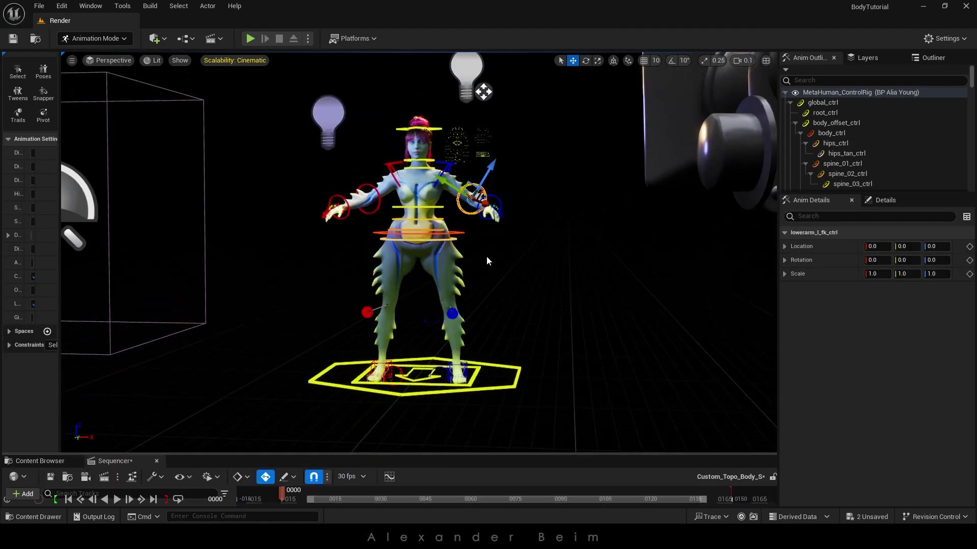
# Test the left elbow deformation by rotating lowerarm_l_fk_ctrl about 49 degrees on its third axis and undo the rotation.
pyautogui.moveTo(486, 257); pyautogui.dragTo(445, 260, button='right')
pyautogui.keyDown('alt'); pyautogui.moveTo(304, 271); pyautogui.dragTo(331, 270, button='right'); pyautogui.keyUp('alt')
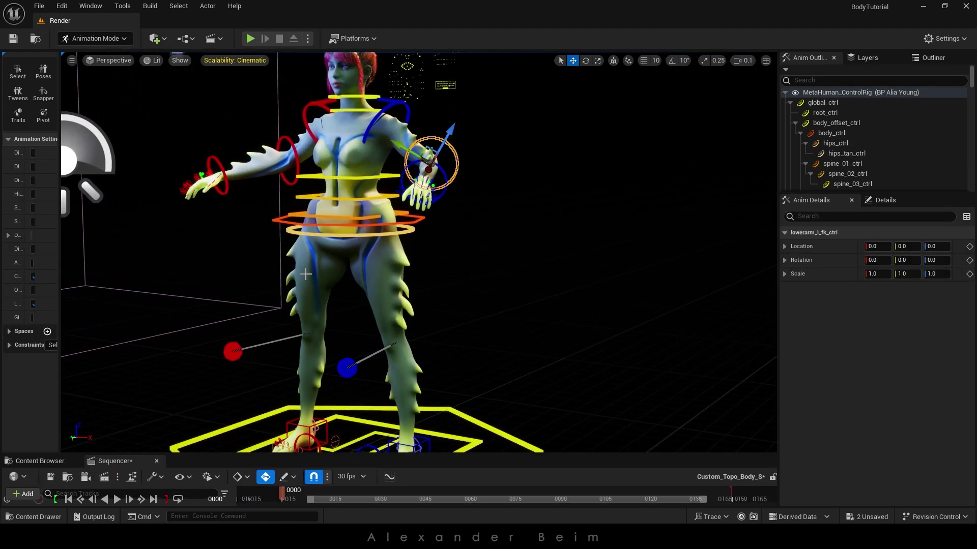
pyautogui.click(356, 244)
pyautogui.keyDown('alt'); pyautogui.moveTo(356, 244); pyautogui.dragTo(300, 282); pyautogui.keyUp('alt')
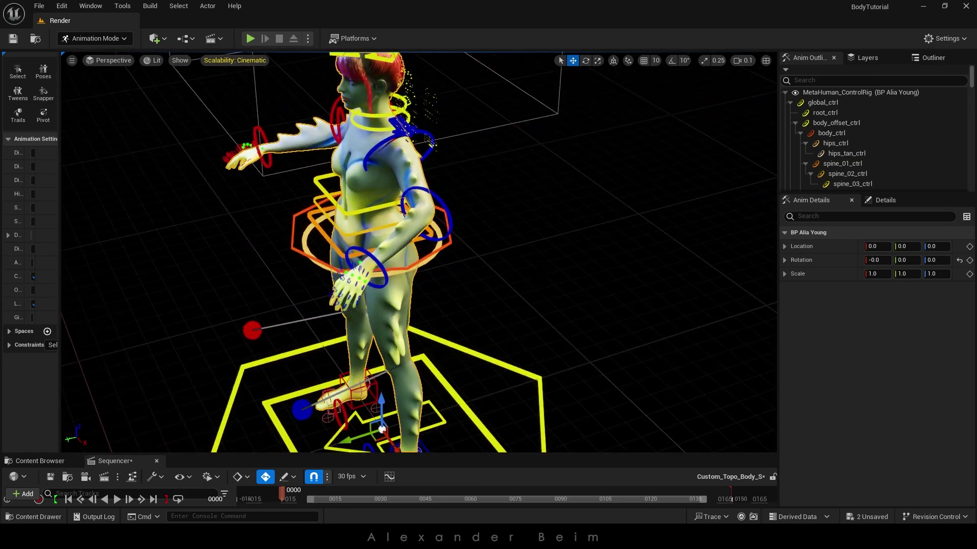
pyautogui.scroll(4, 469, 202)
pyautogui.click(468, 203)
pyautogui.press('e')
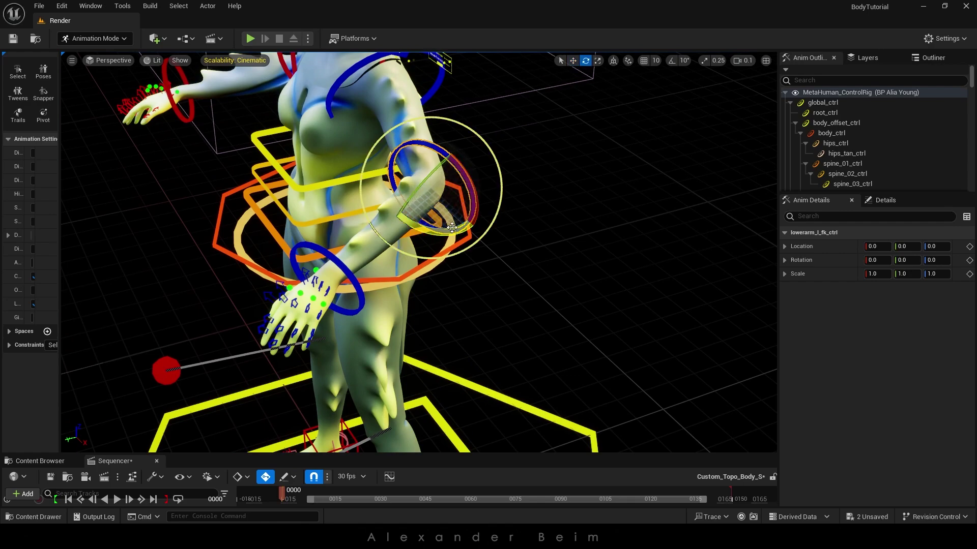
pyautogui.moveTo(468, 203)
pyautogui.mouseDown()
pyautogui.moveTo(473, 173)
pyautogui.moveTo(471, 229)
pyautogui.moveTo(469, 201)
pyautogui.mouseUp()
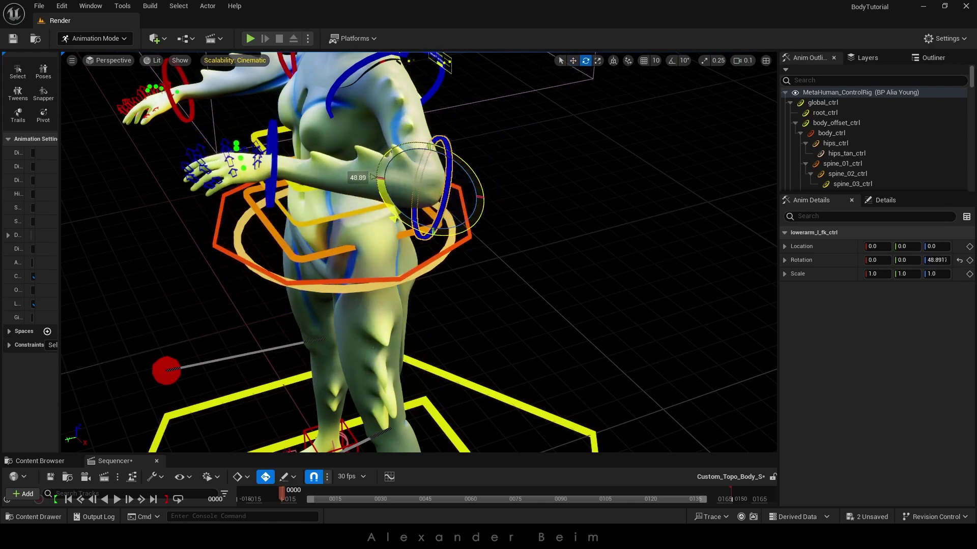
pyautogui.hotkey('ctrl', 'z')
pyautogui.scroll(-4, 574, 295)
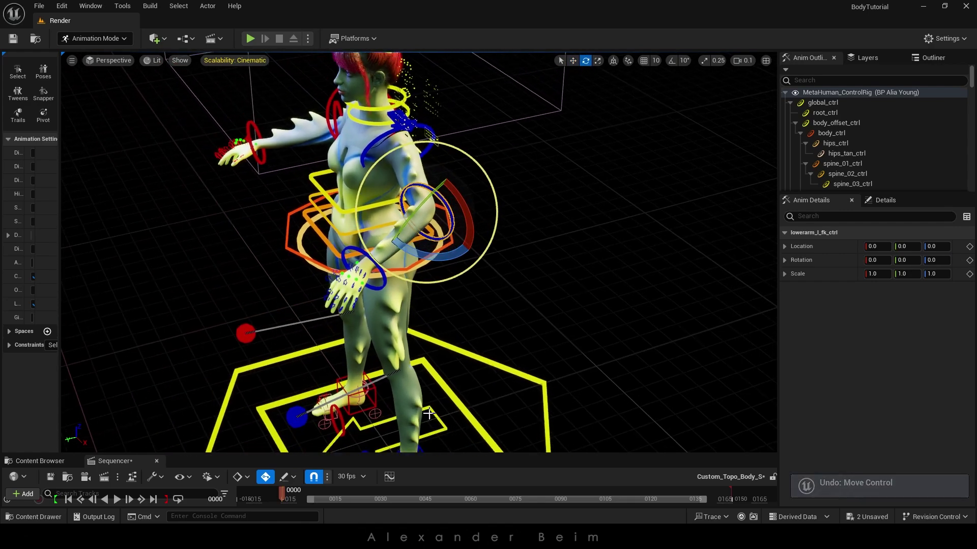
# Test the right hip and knee deformation by moving foot_r_ik_ctrl about 35 units forward and 38 units up.
pyautogui.click(375, 391)
pyautogui.click(375, 391)
pyautogui.scroll(4, 375, 386)
pyautogui.press('f')
pyautogui.keyDown('alt'); pyautogui.moveTo(682, 268); pyautogui.dragTo(774, 229); pyautogui.keyUp('alt')
pyautogui.scroll(-6, 682, 268)
pyautogui.scroll(-2, 682, 268)
pyautogui.moveTo(682, 268); pyautogui.dragTo(683, 172, button='middle')
pyautogui.scroll(-4, 578, 225)
pyautogui.press('w')
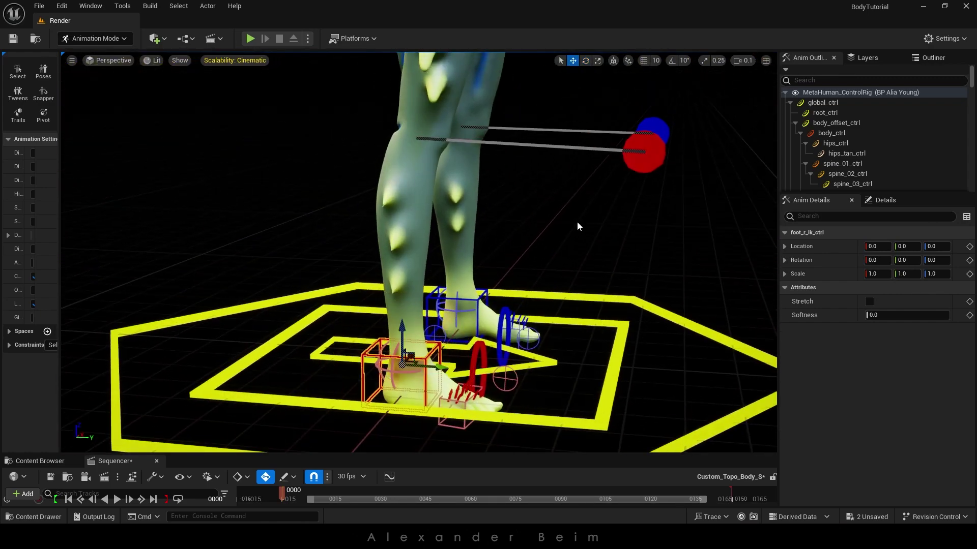
pyautogui.moveTo(408, 297); pyautogui.dragTo(547, 180)
pyautogui.moveTo(571, 273); pyautogui.dragTo(577, 111, button='middle')
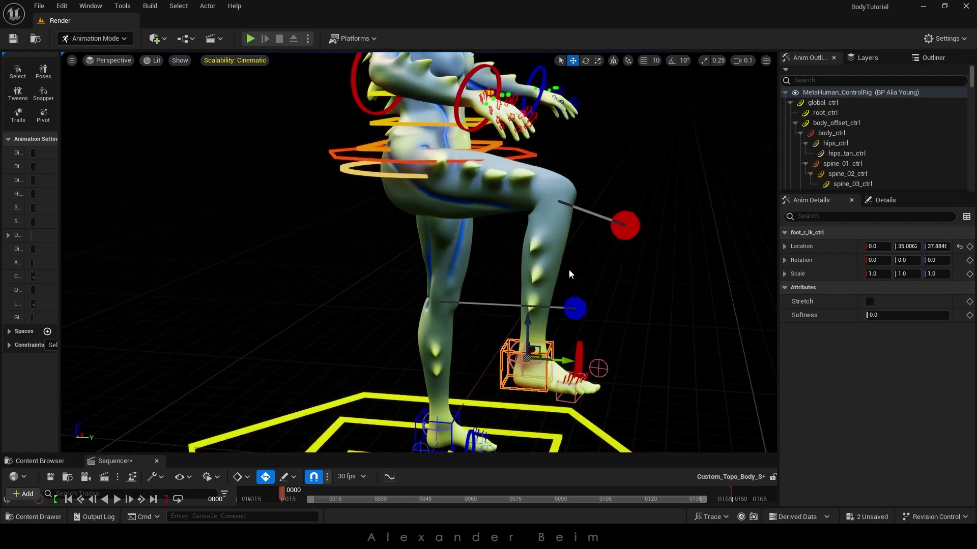
# Shift leg_r_pv_ik_ctrl about 7.5 units sideways to turn the raised knee, and undo the leg moves.
pyautogui.keyDown('alt'); pyautogui.moveTo(571, 272); pyautogui.dragTo(71, 270); pyautogui.keyUp('alt')
pyautogui.keyDown('alt'); pyautogui.moveTo(458, 239); pyautogui.dragTo(451, 284); pyautogui.keyUp('alt')
pyautogui.click(497, 276)
pyautogui.moveTo(538, 275); pyautogui.dragTo(534, 204)
pyautogui.scroll(-4, 564, 266)
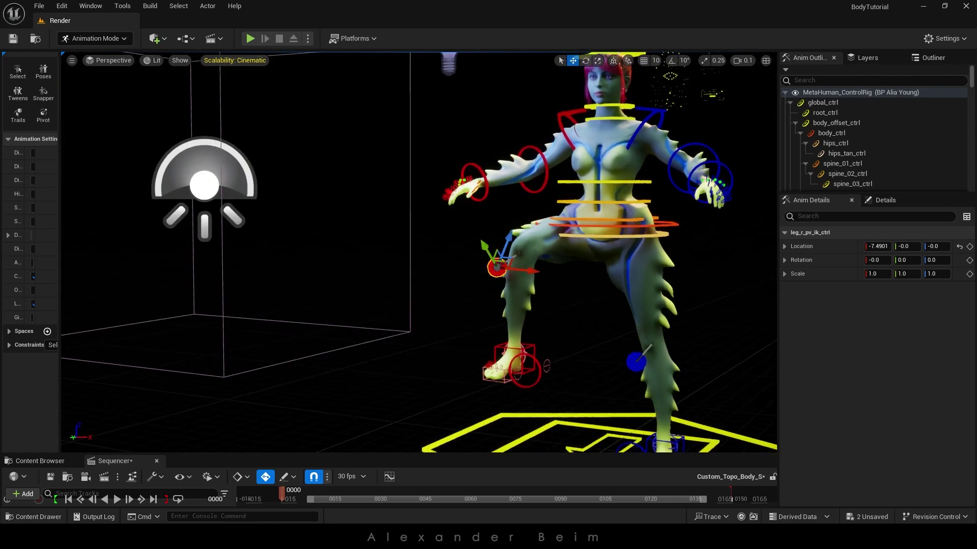
pyautogui.moveTo(564, 266)
pyautogui.mouseDown(button='middle')
pyautogui.moveTo(375, 263)
pyautogui.moveTo(562, 248)
pyautogui.mouseUp(button='middle')
pyautogui.keyDown('alt'); pyautogui.moveTo(564, 265); pyautogui.dragTo(661, 267); pyautogui.keyUp('alt')
pyautogui.hotkey('ctrl', 'z')
pyautogui.hotkey('ctrl', 'z')
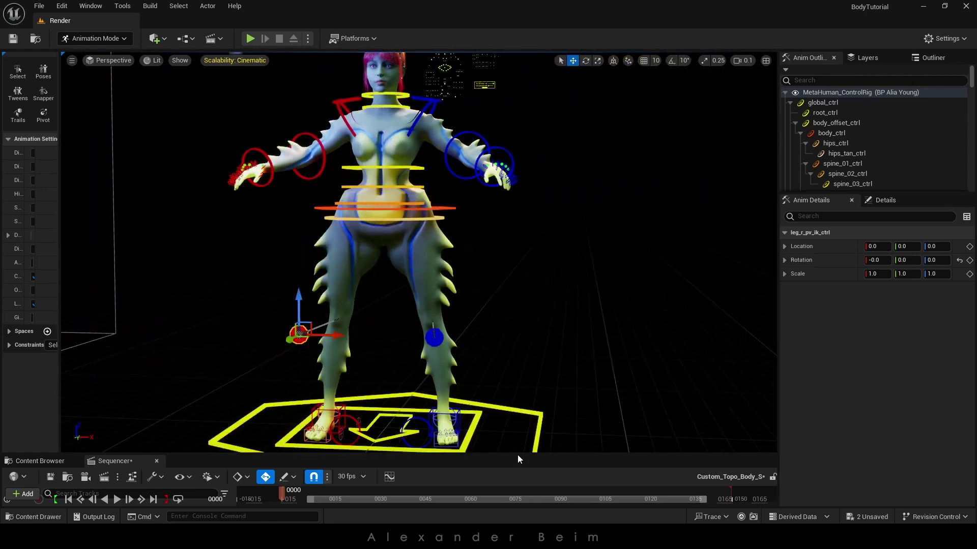
# Hide the rig controls and examine the whole body in its default pose in an enlarged viewport.
pyautogui.moveTo(516, 454); pyautogui.dragTo(515, 286)
pyautogui.scroll(-6, 632, 185)
pyautogui.scroll(1, 460, 190)
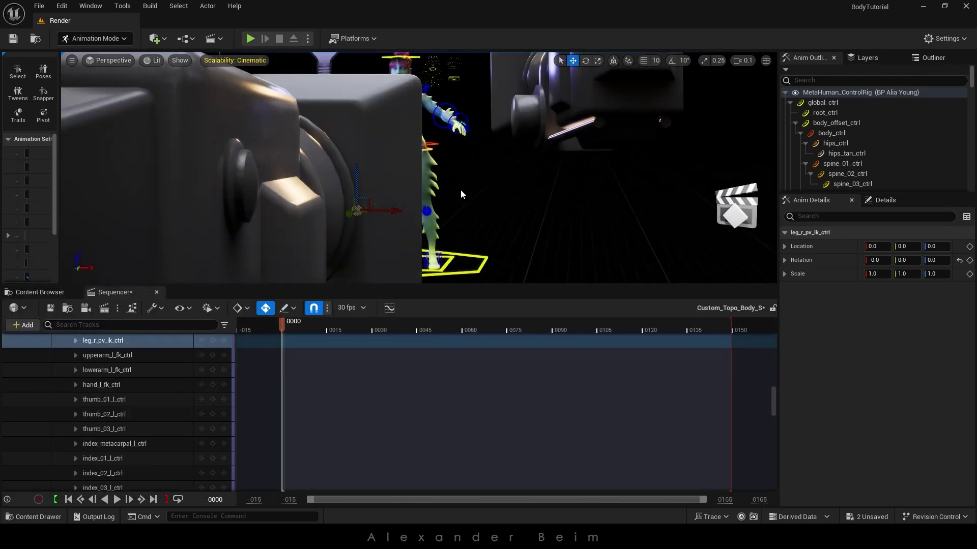
pyautogui.press('g')
pyautogui.moveTo(492, 148)
pyautogui.mouseDown(button='middle')
pyautogui.moveTo(503, 168)
pyautogui.moveTo(503, 160)
pyautogui.mouseUp(button='middle')
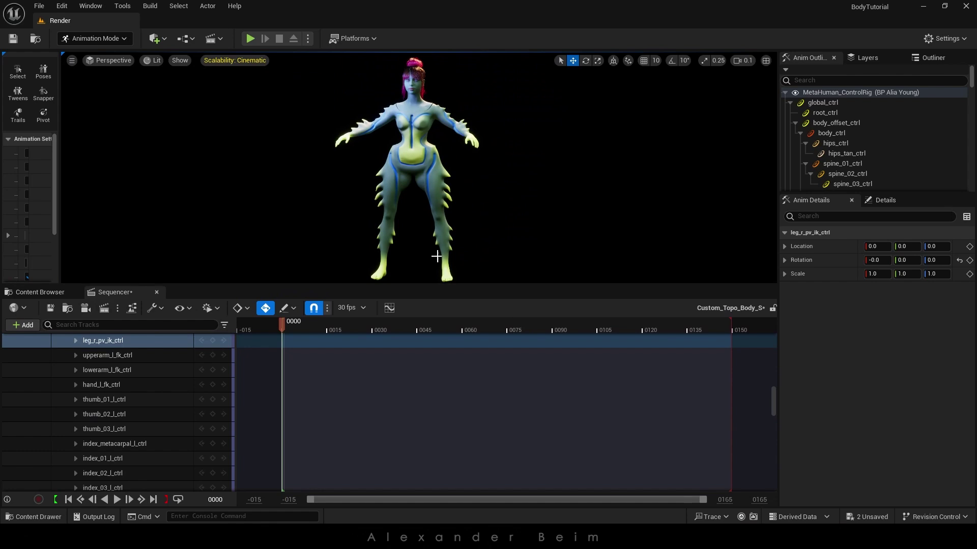
pyautogui.moveTo(774, 403); pyautogui.dragTo(774, 349)
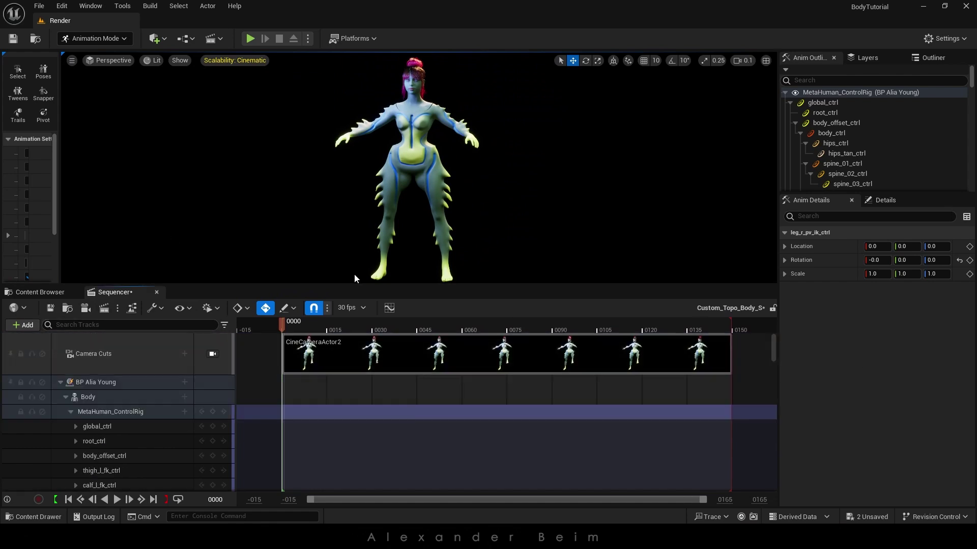
pyautogui.moveTo(349, 289); pyautogui.dragTo(349, 433)
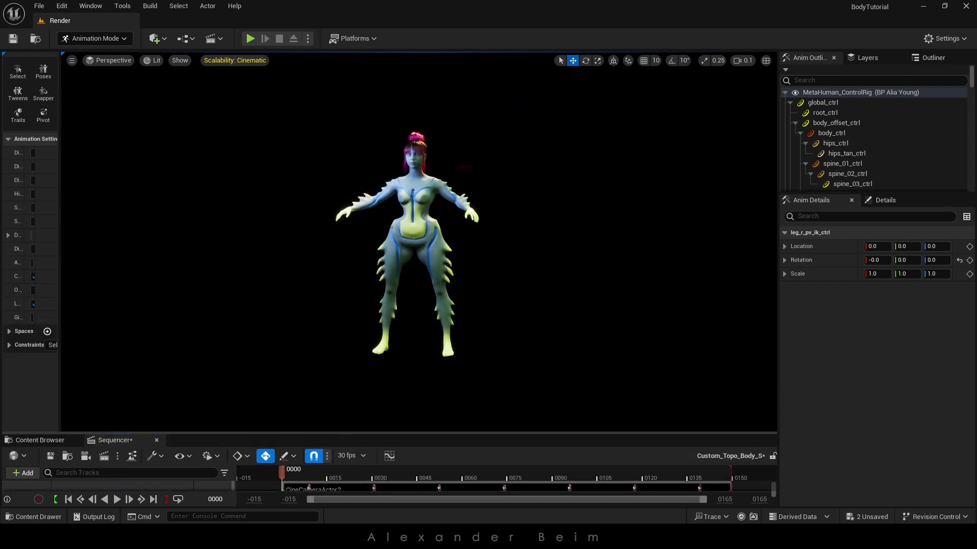
# Display the bones in the viewport, test the left elbow by rotating lowerarm_l_fk_ctrl about 22 degrees, and undo the rotation.
pyautogui.click(181, 61)
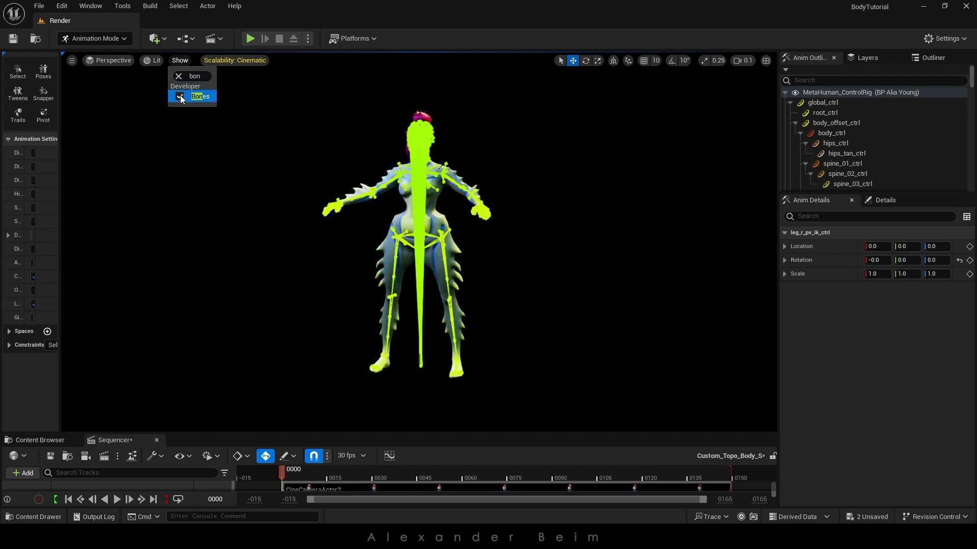
pyautogui.moveTo(481, 237); pyautogui.dragTo(402, 96, button='right')
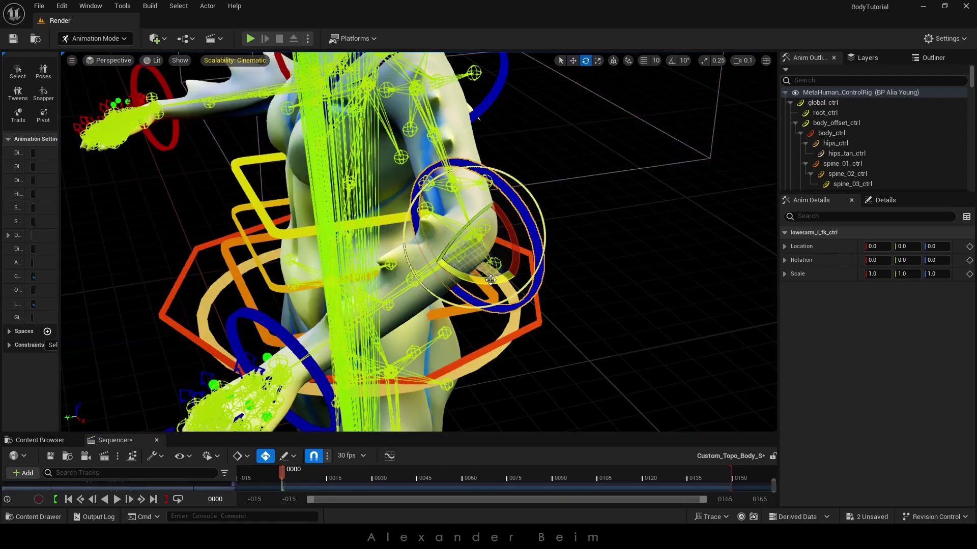
pyautogui.moveTo(460, 168); pyautogui.dragTo(478, 118)
pyautogui.moveTo(491, 295)
pyautogui.mouseDown()
pyautogui.moveTo(471, 285)
pyautogui.moveTo(497, 300)
pyautogui.mouseUp()
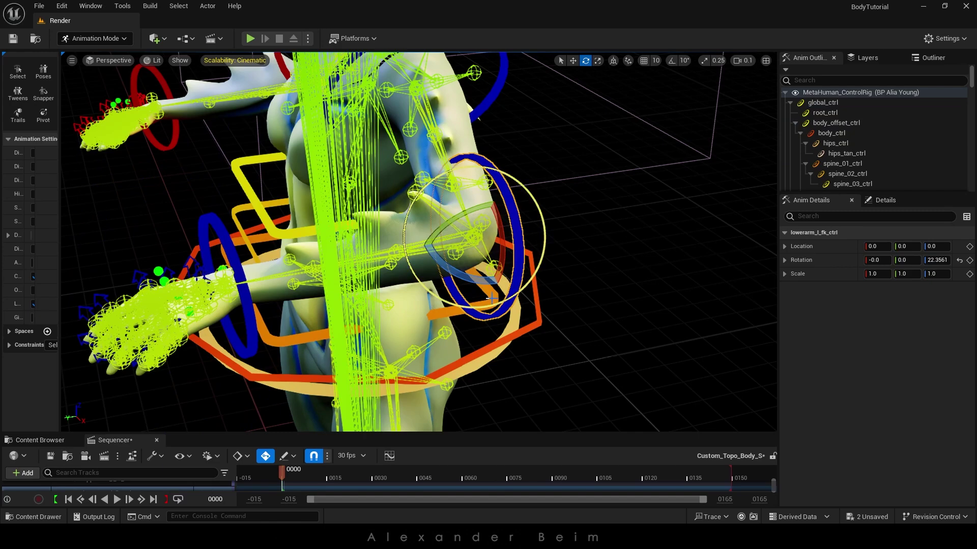
pyautogui.hotkey('ctrl', 'z')
# Enlarge the Sequencer area and frame the whole body in the viewport without the rig controls.
pyautogui.click(179, 60)
pyautogui.write('bo')
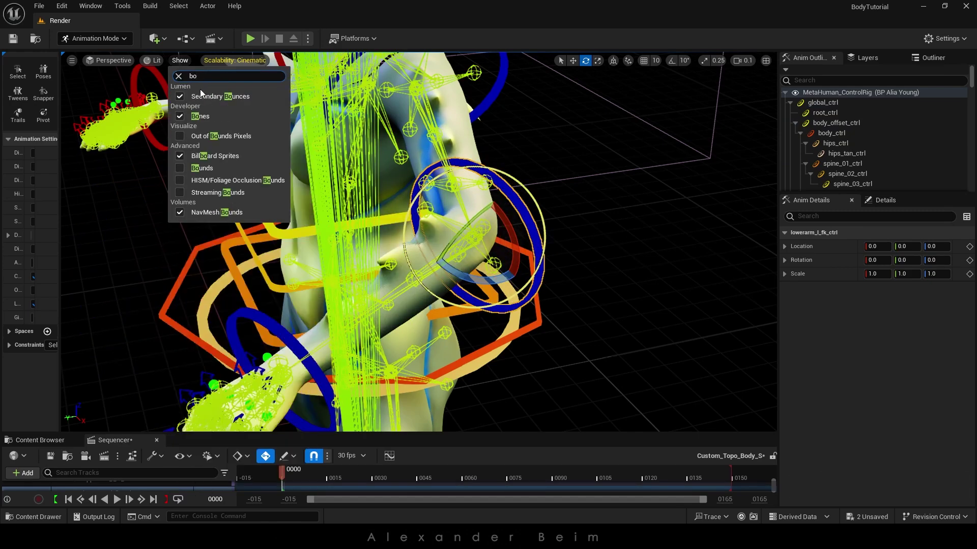
pyautogui.click(181, 121)
pyautogui.keyDown('alt'); pyautogui.moveTo(614, 231); pyautogui.dragTo(451, 316, button='right'); pyautogui.keyUp('alt')
pyautogui.keyDown('alt'); pyautogui.moveTo(451, 316); pyautogui.dragTo(410, 239); pyautogui.keyUp('alt')
pyautogui.click(330, 232)
pyautogui.press('f')
pyautogui.moveTo(432, 433); pyautogui.dragTo(450, 303)
pyautogui.click(496, 225)
pyautogui.press('g')
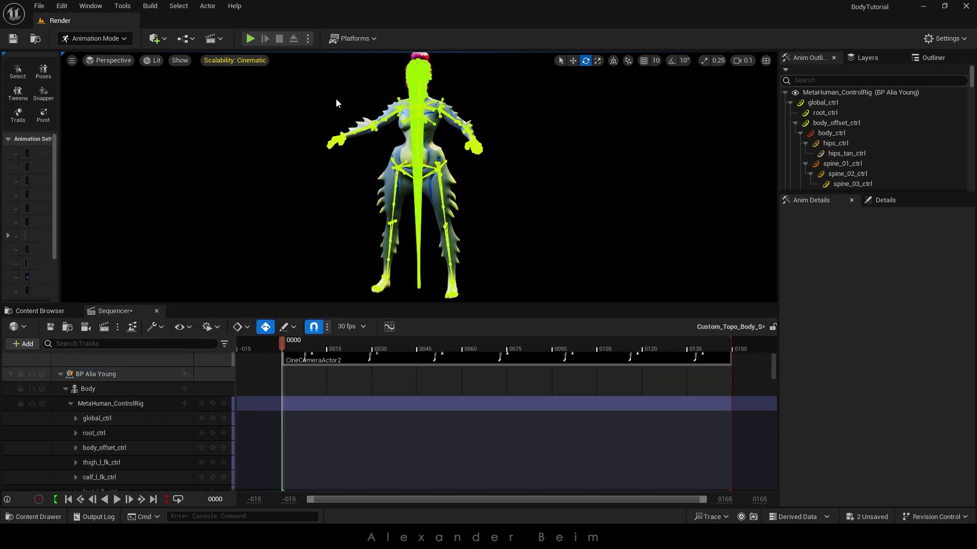
# Hide the bones in the viewport.
pyautogui.click(181, 61)
pyautogui.write('bo')
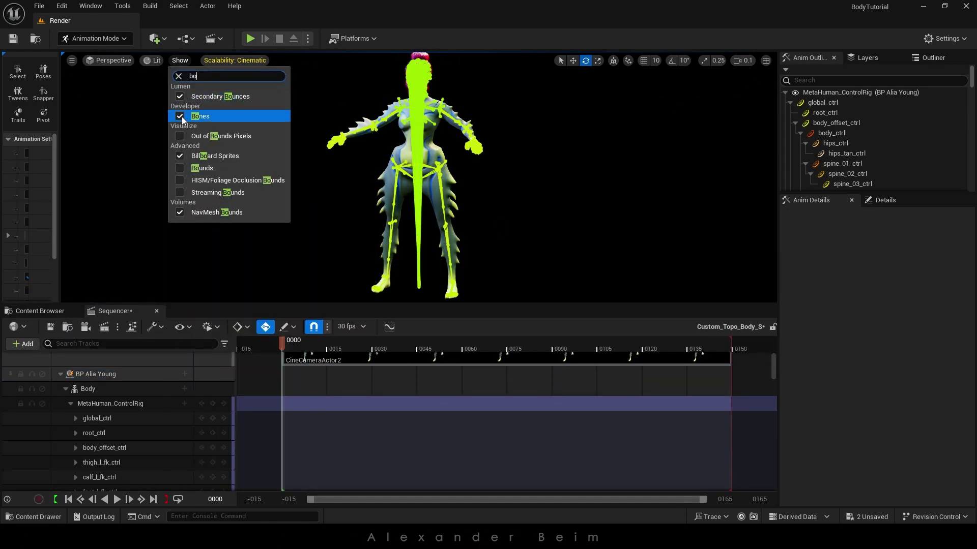
pyautogui.click(501, 217)
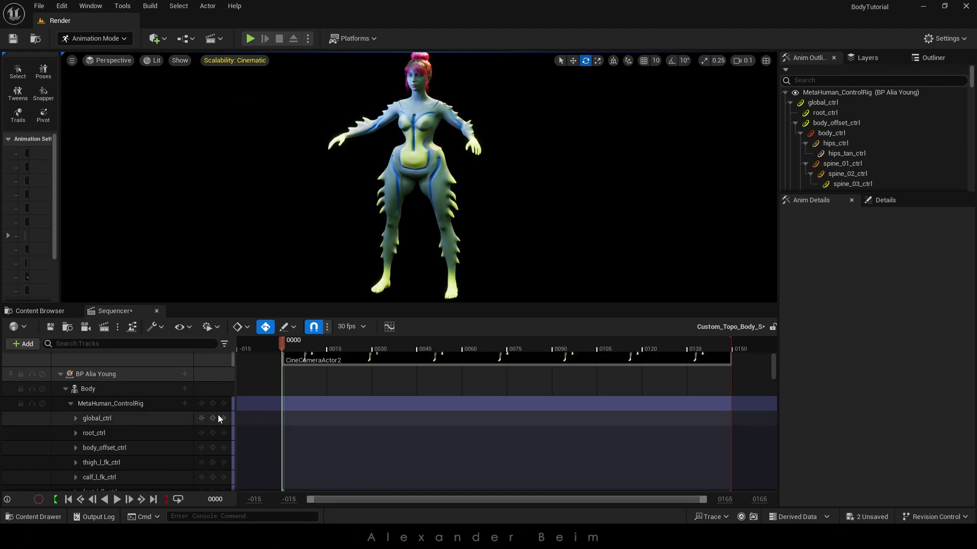
# Add the Salsa_Dancing1 animation sequence to the character's Body track in the Sequencer.
pyautogui.click(65, 389)
pyautogui.click(65, 404)
pyautogui.click(185, 388)
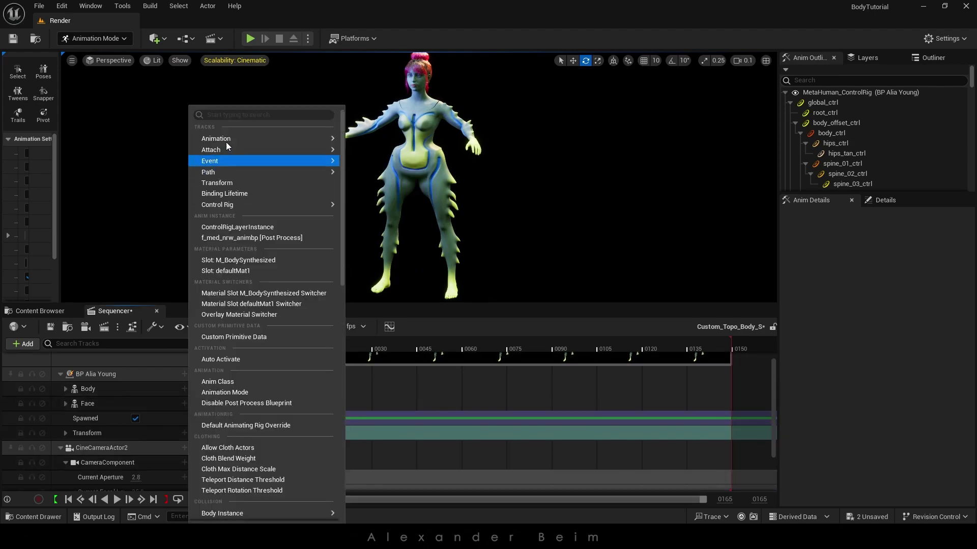
pyautogui.moveTo(224, 139)
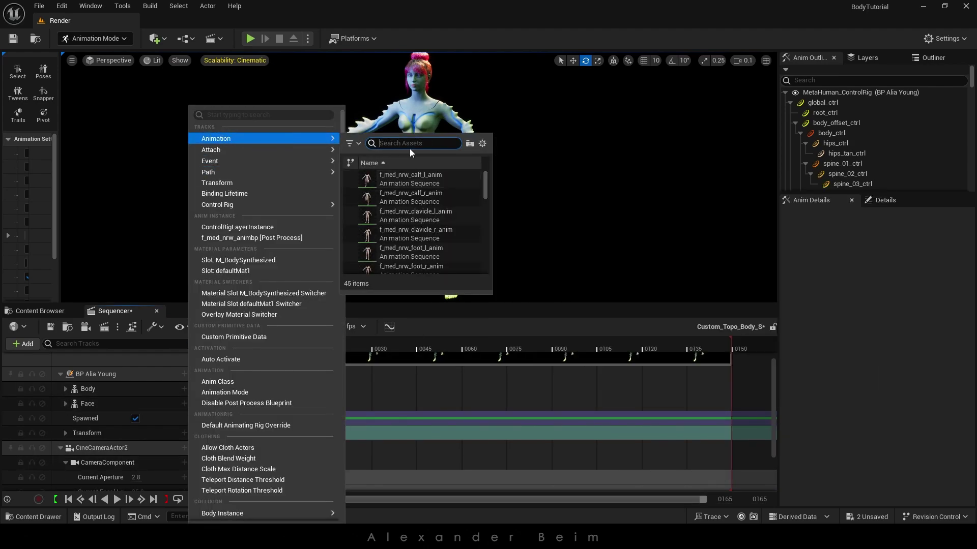
pyautogui.scroll(-10, 424, 229)
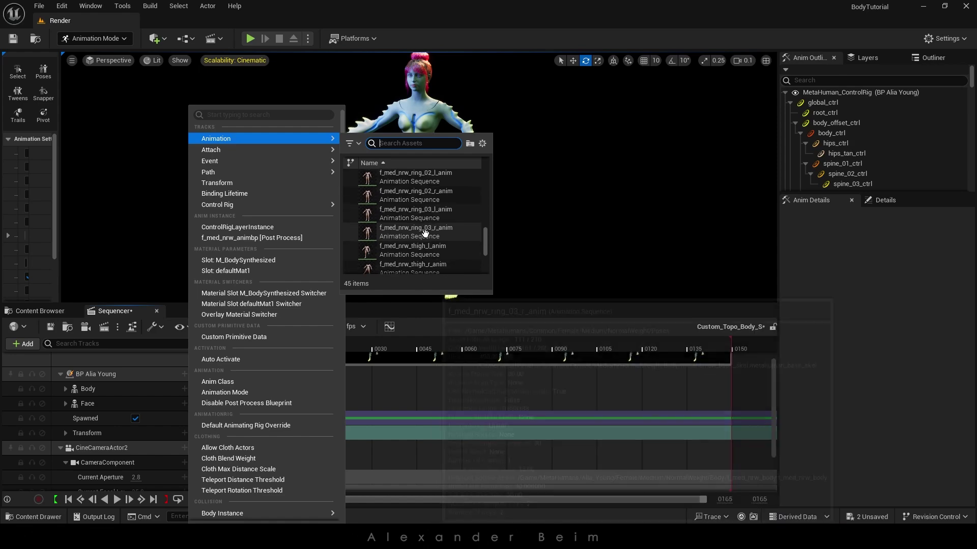
pyautogui.write('sal')
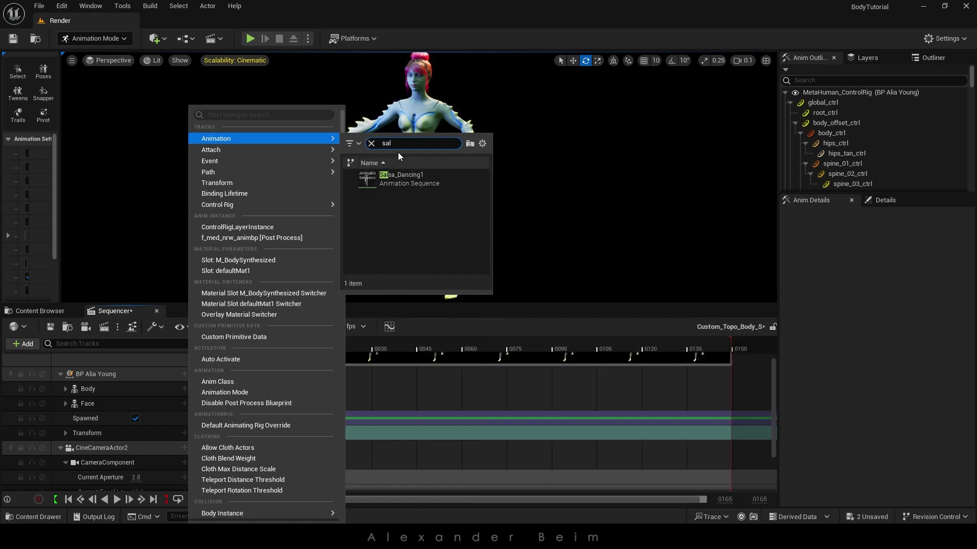
pyautogui.click(405, 177)
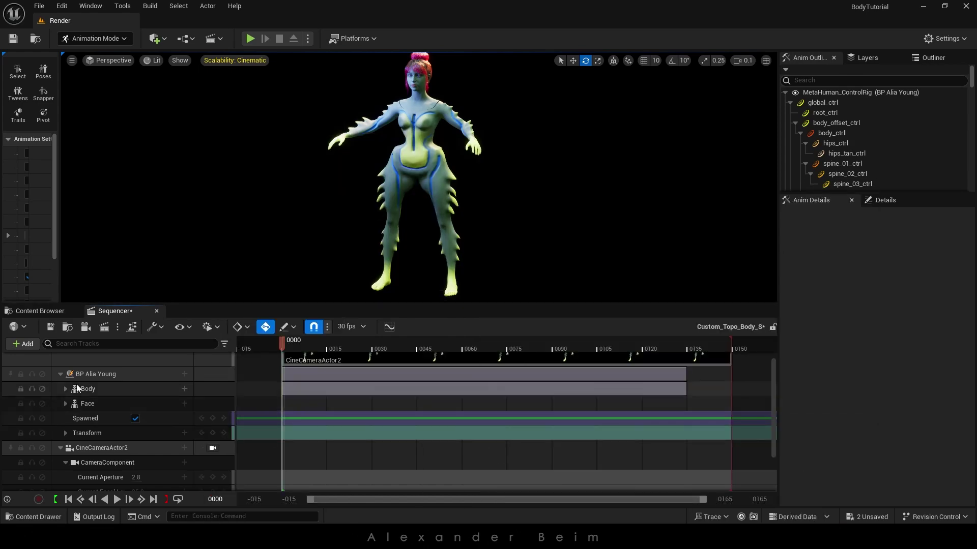
# Mute the Body's MetaHuman_ControlRig track and play the salsa animation on the custom body.
pyautogui.click(118, 500)
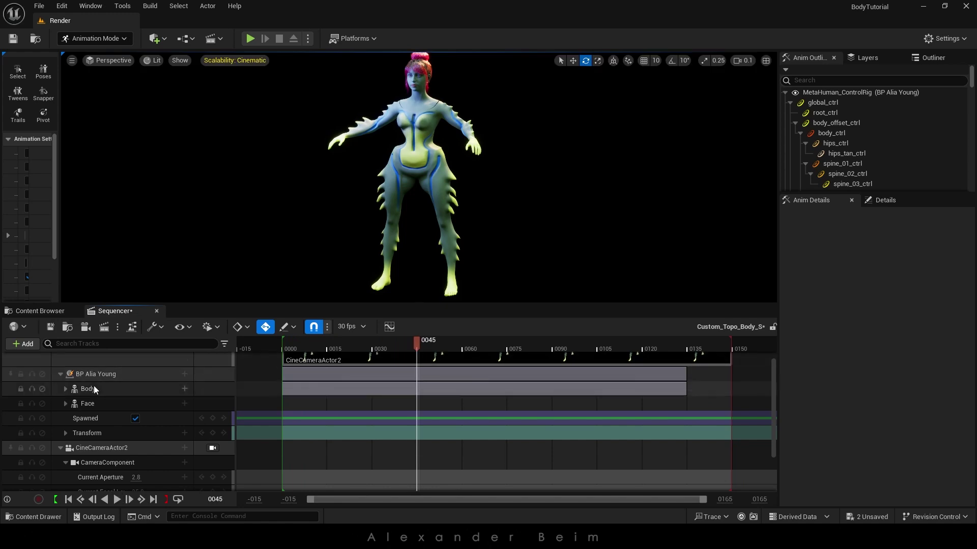
pyautogui.click(65, 389)
pyautogui.click(42, 419)
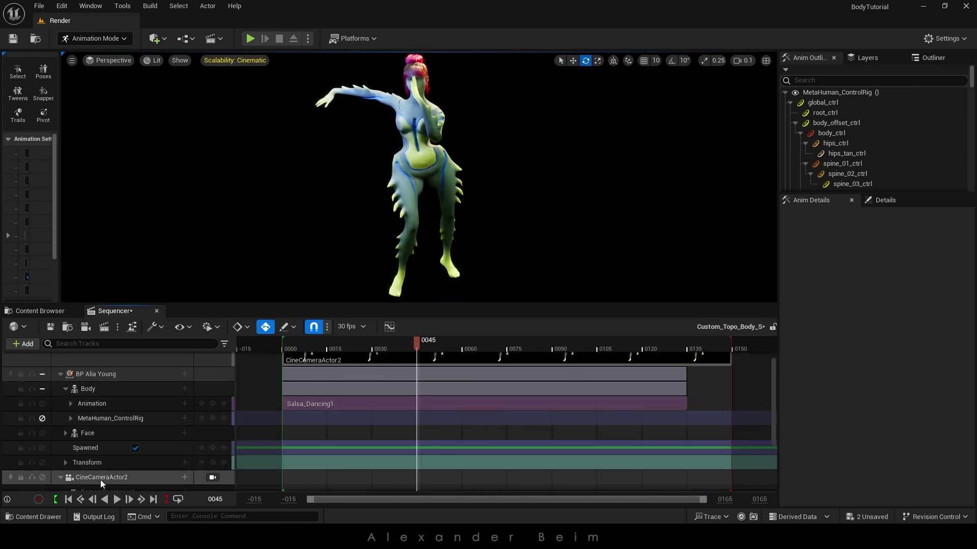
pyautogui.click(117, 500)
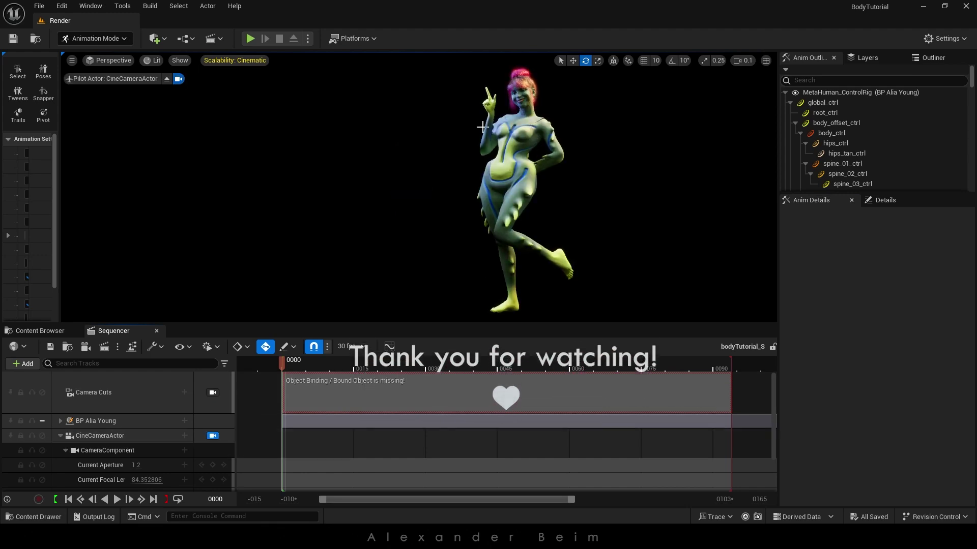
# Enlarge the viewport to view the posed character in the bodyTutorial_S sequence.
pyautogui.moveTo(424, 325); pyautogui.dragTo(425, 465)
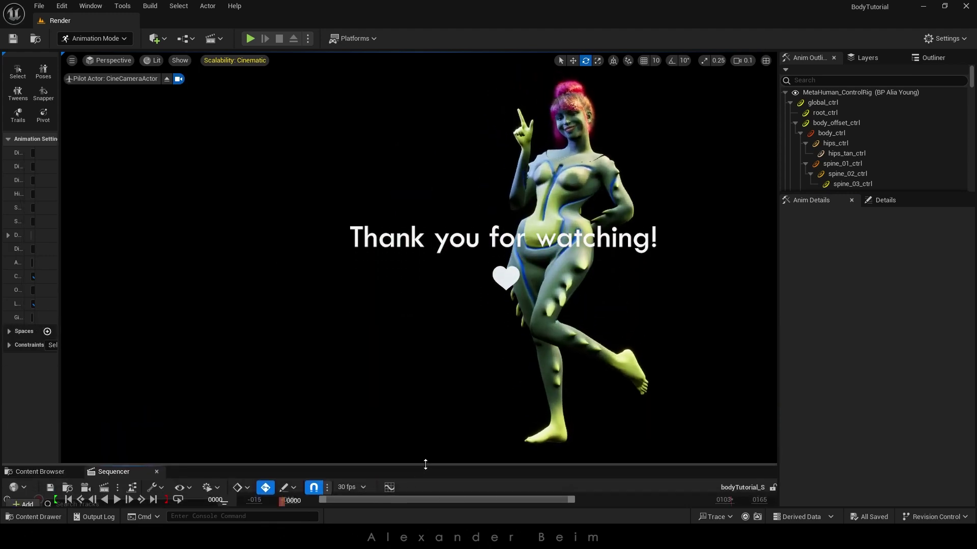